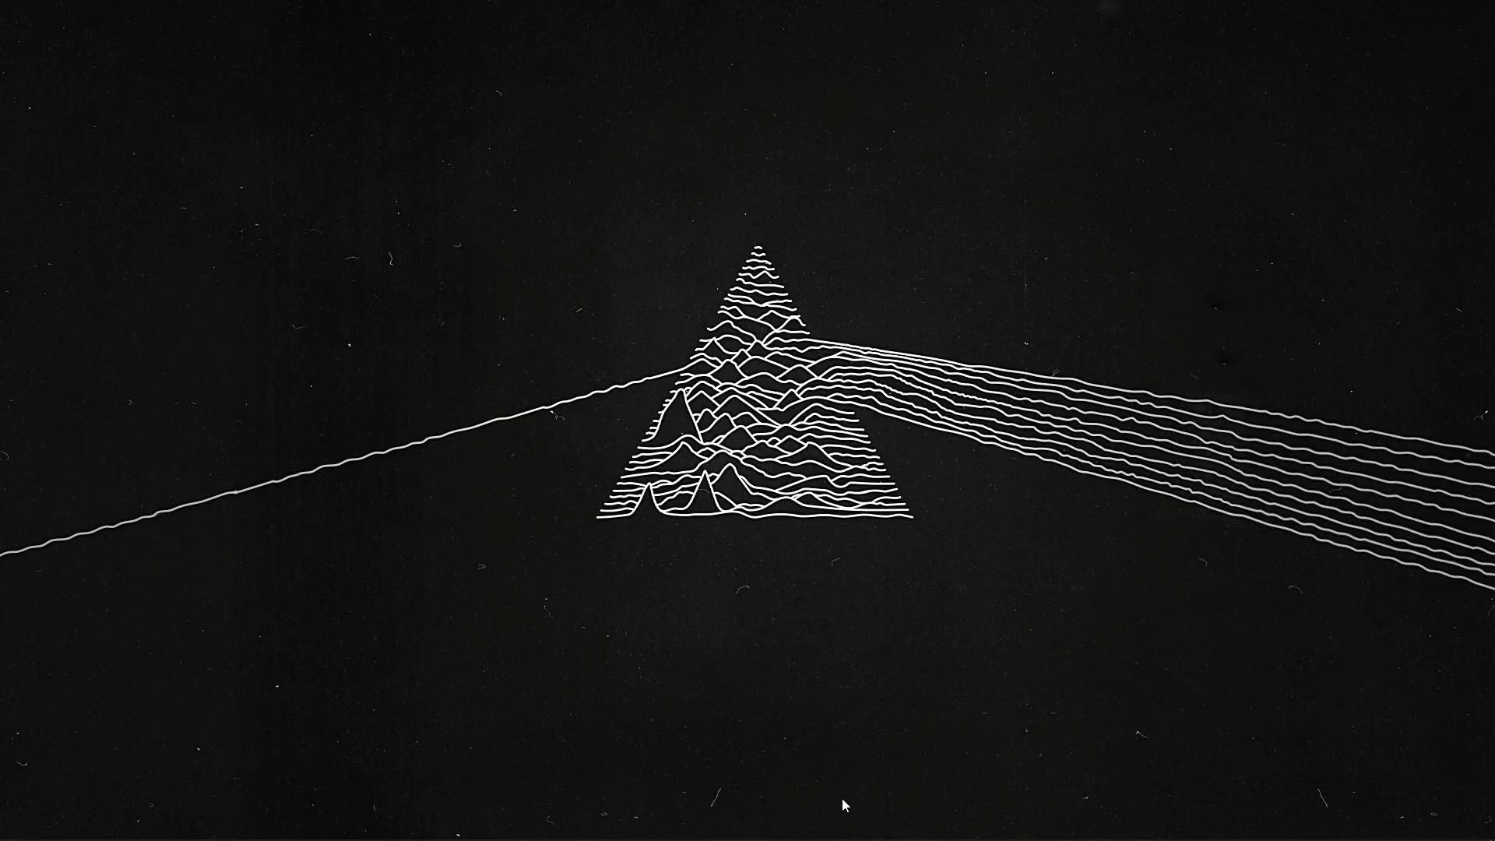
- Switch to Photoshop, where the photo of the kissing couple with the orange umbrella is open
click(504, 818)
click(312, 817)
drag(442, 352, 615, 736)
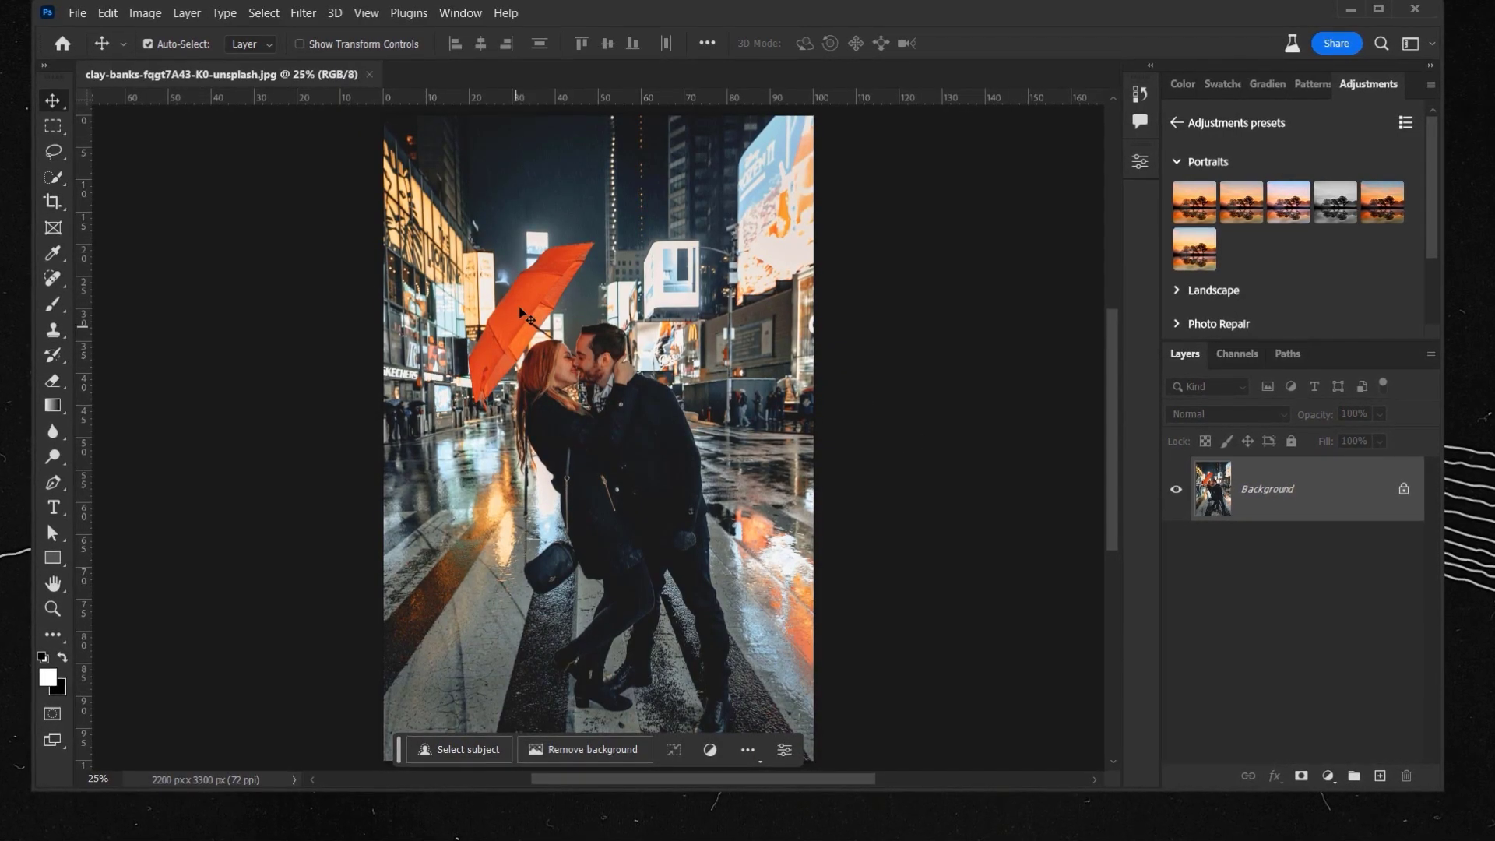
- Examine the couple, the orange umbrella and the surrounding street in the photo, both close up and as a whole
scroll(534, 345, up, 5)
drag(698, 228, 585, 407)
scroll(429, 392, down, 5)
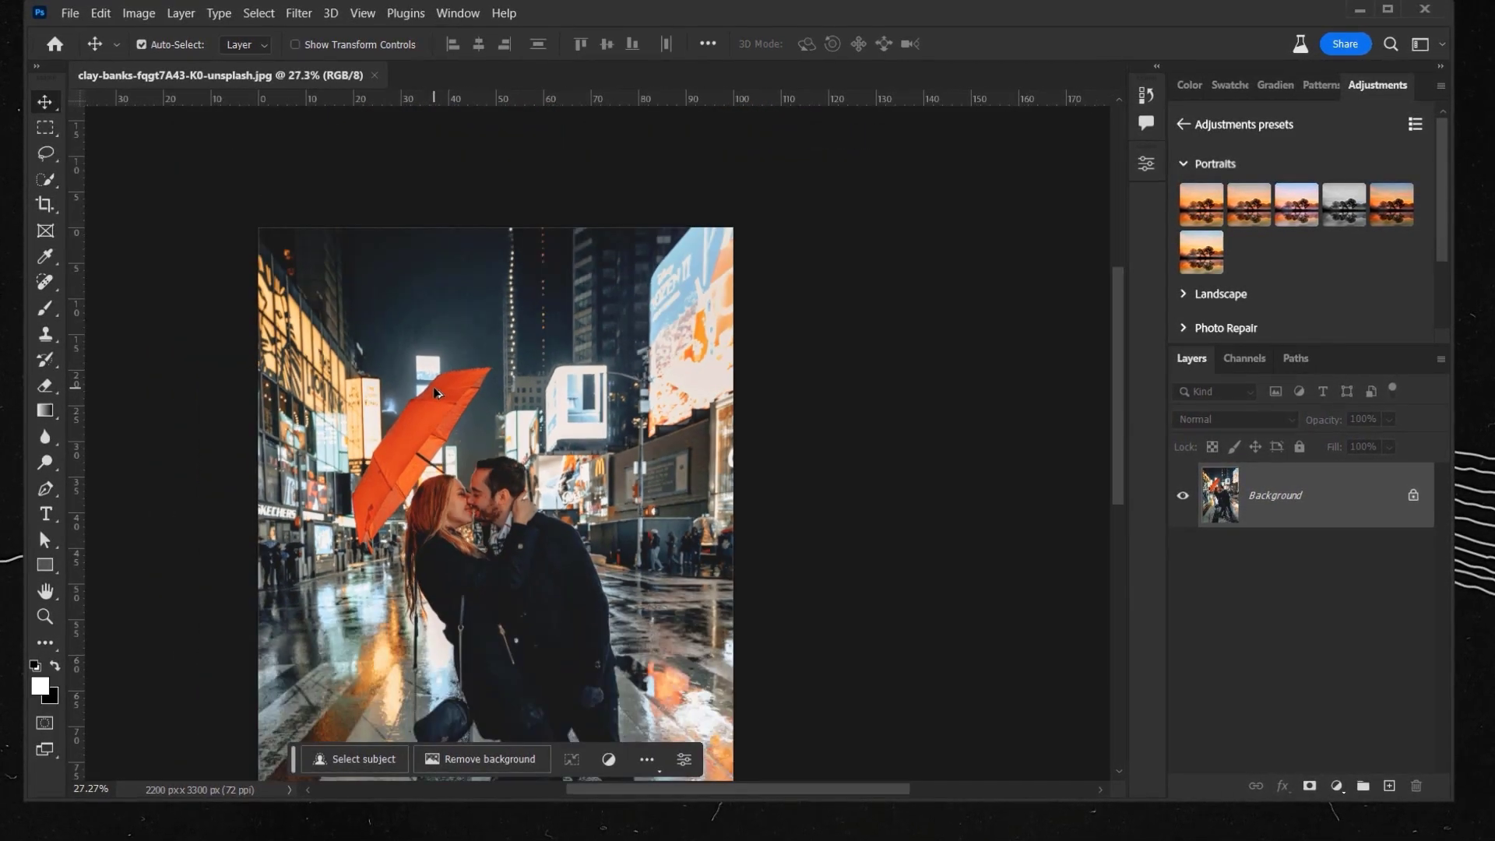
scroll(608, 327, down, 1)
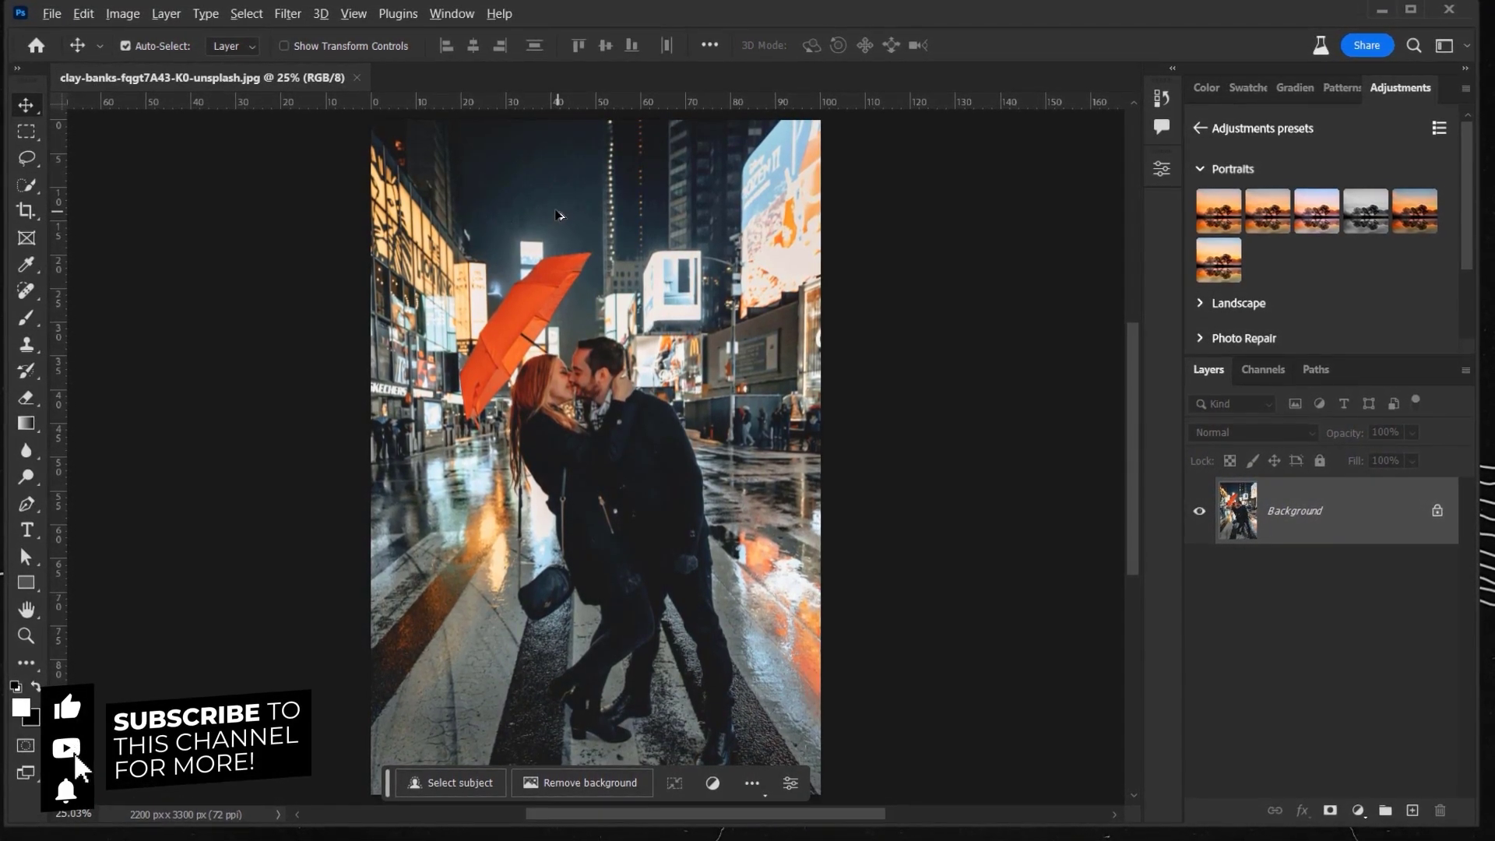
scroll(556, 211, up, 1)
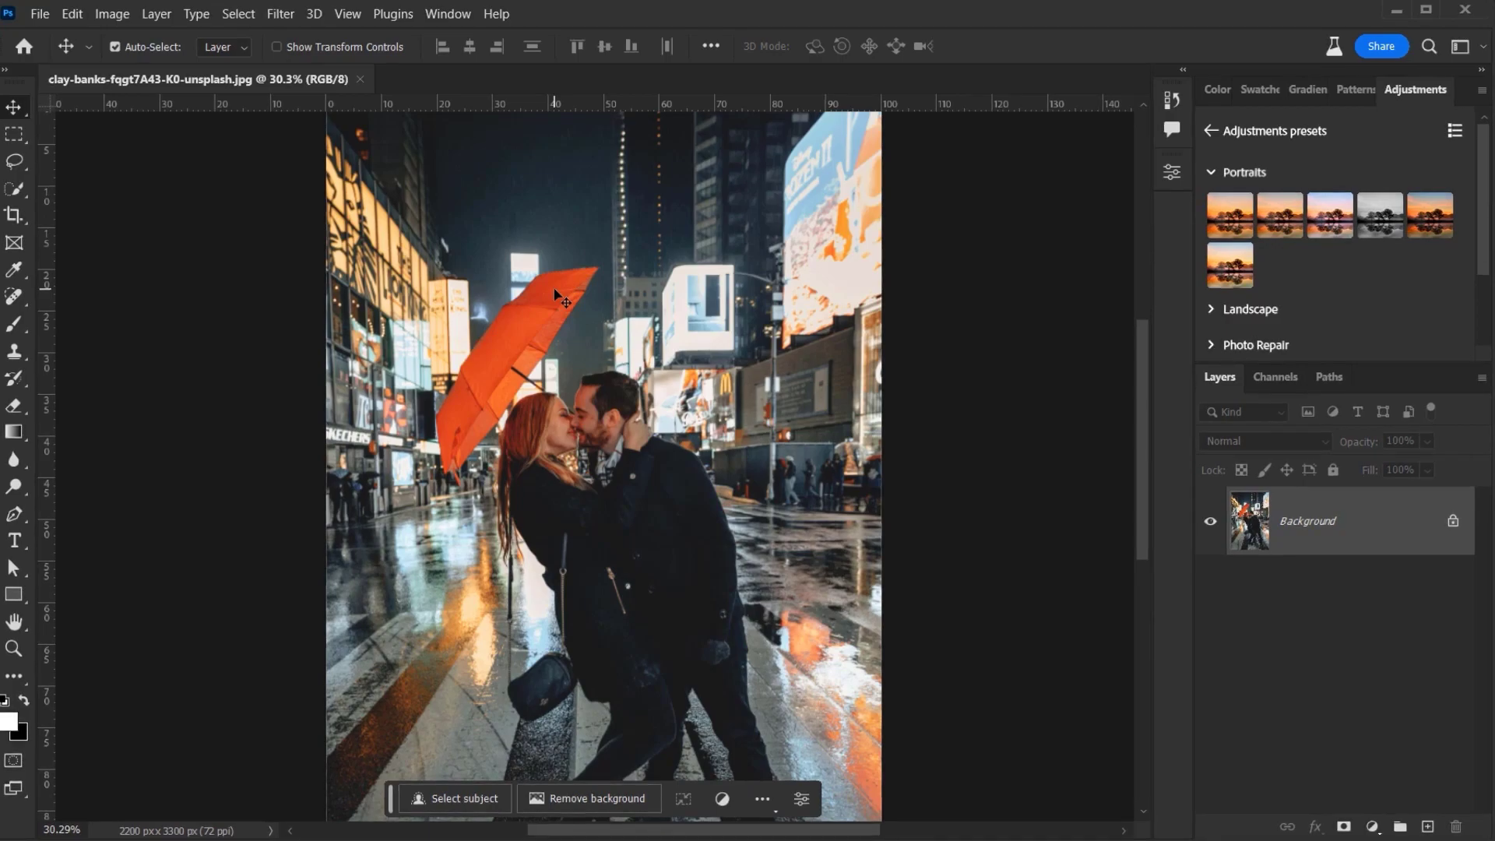
scroll(577, 292, up, 3)
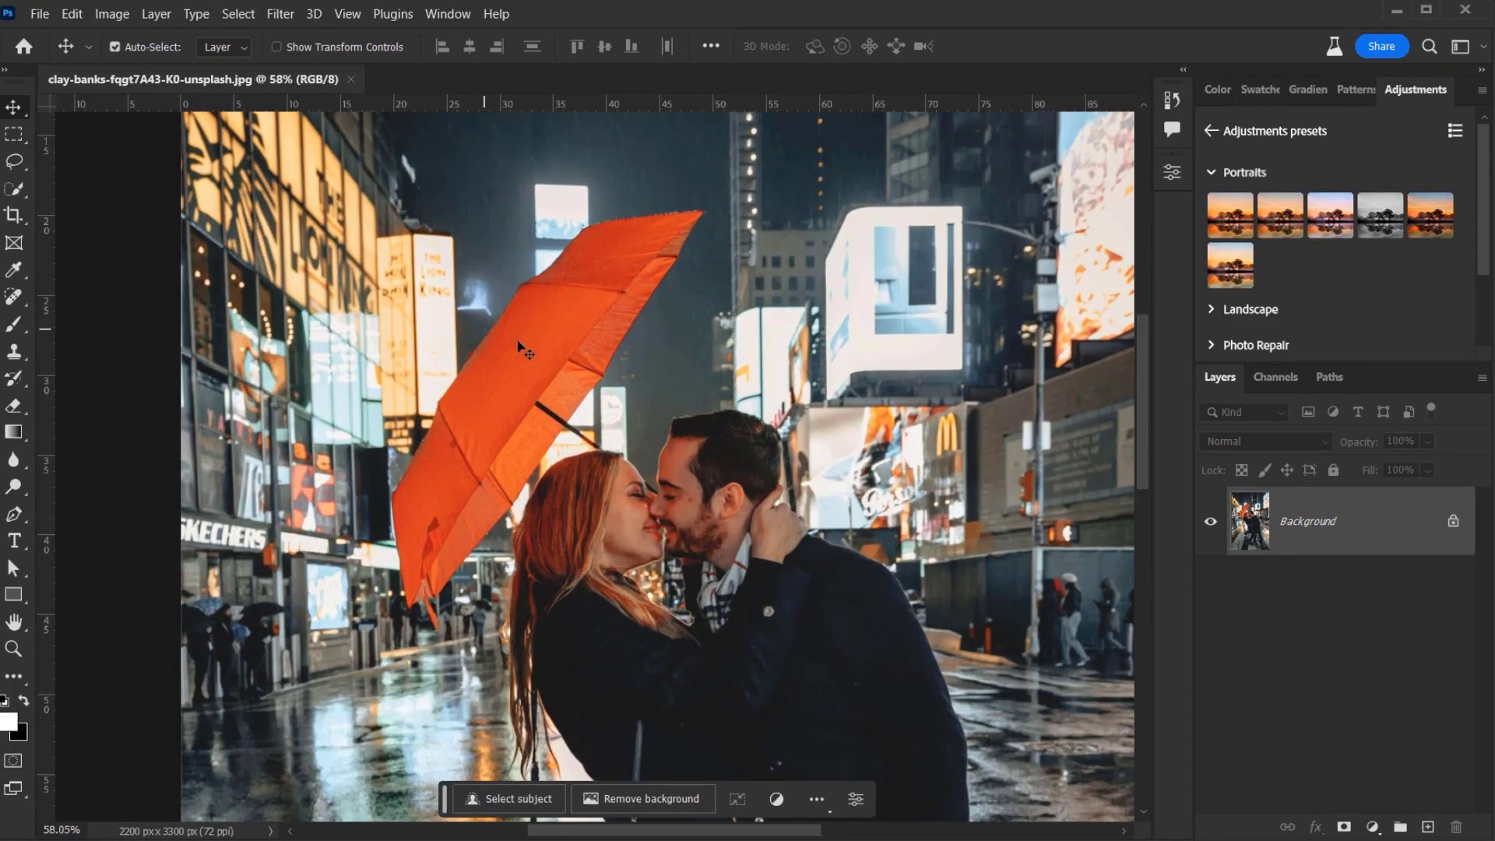
drag(624, 249, 551, 357)
scroll(340, 465, down, 3)
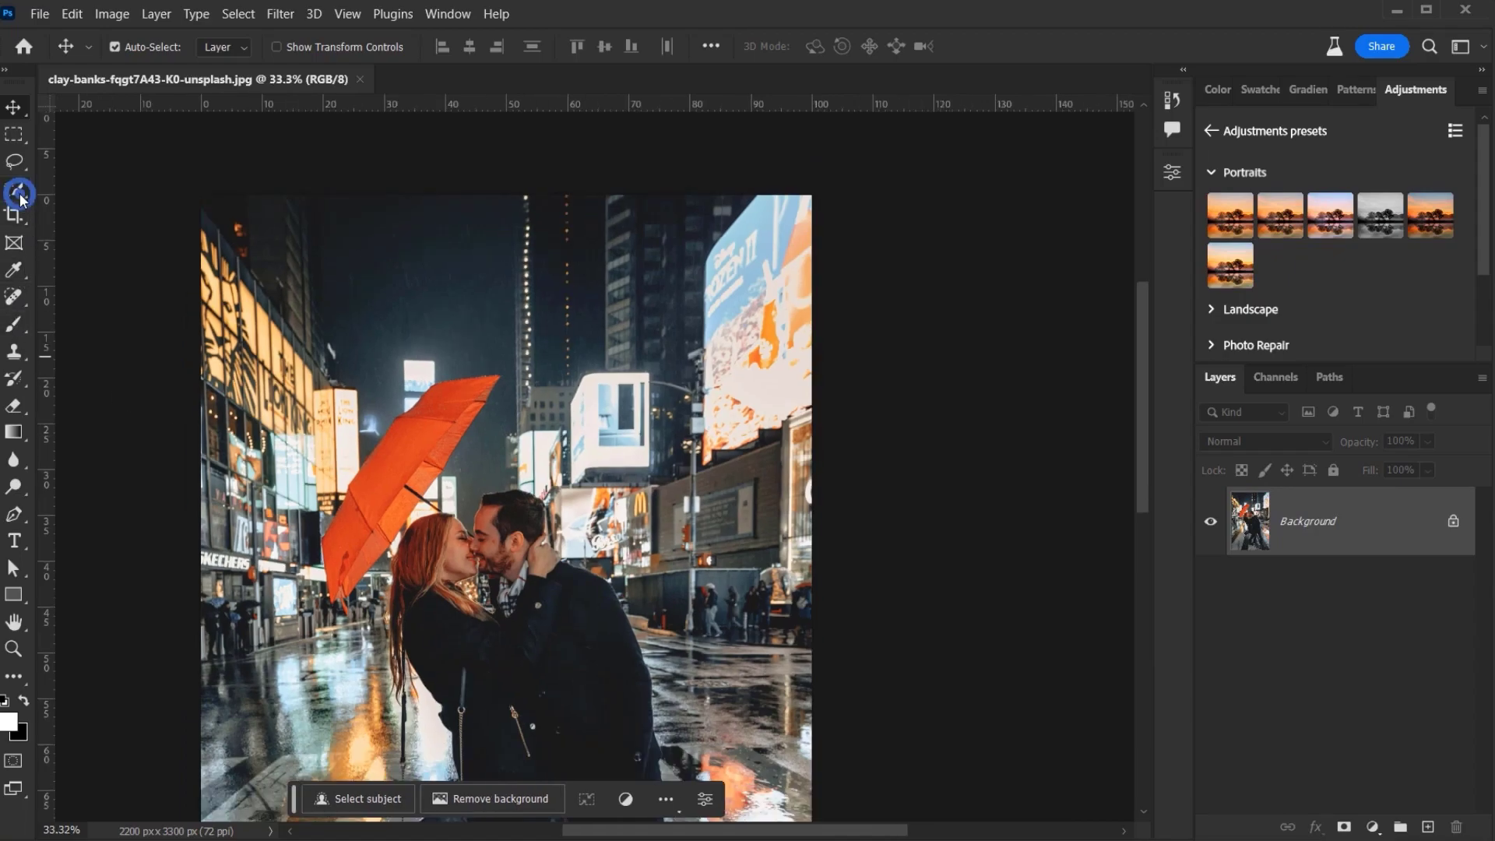
- Select the couple and umbrella with the Quick Selection tool's Select Subject, using the Cloud (Detailed results) option
click(20, 194)
click(78, 209)
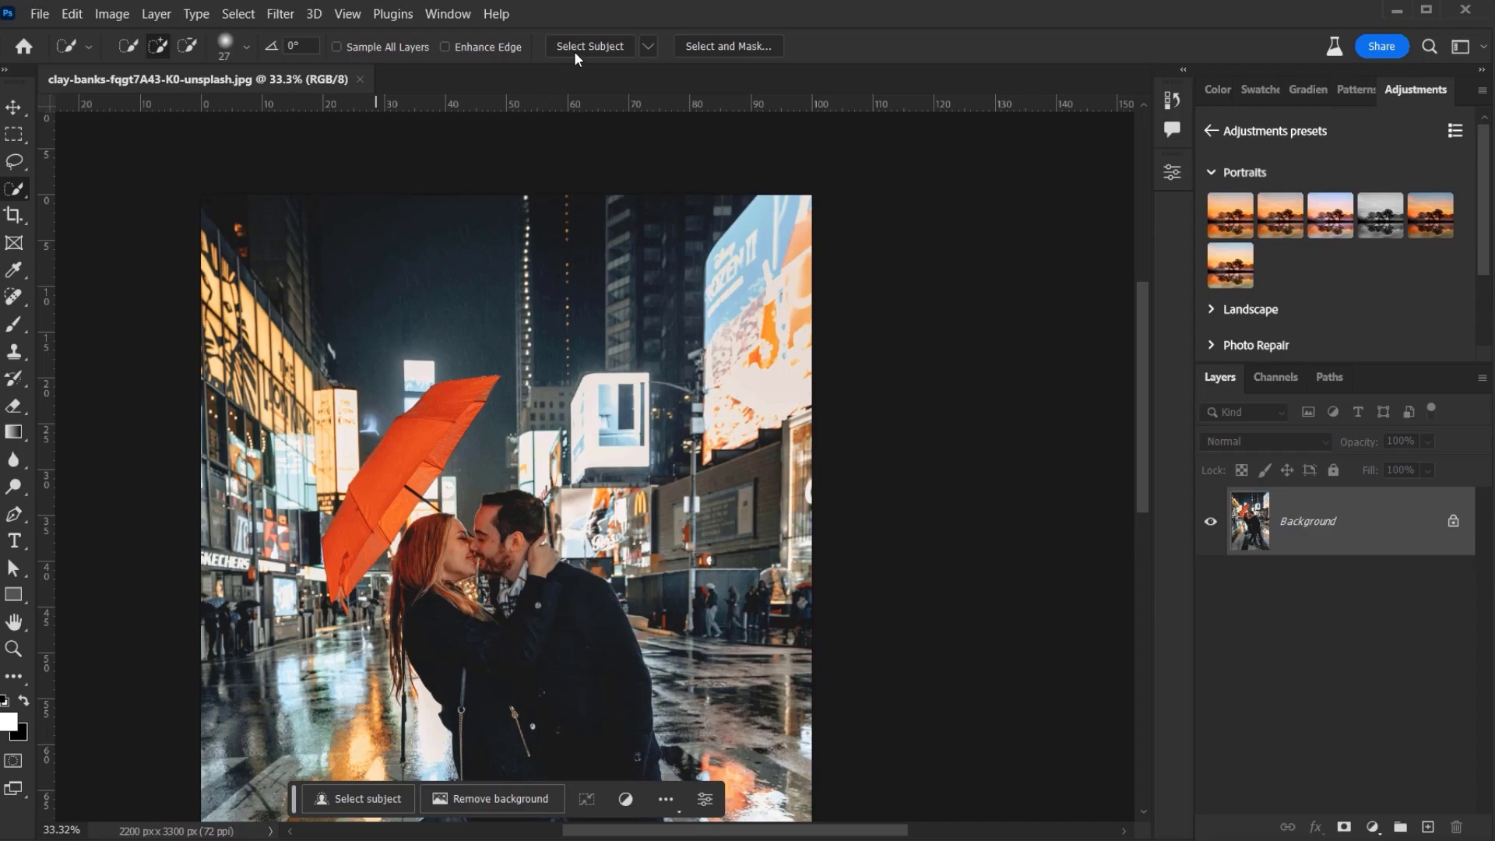
click(649, 46)
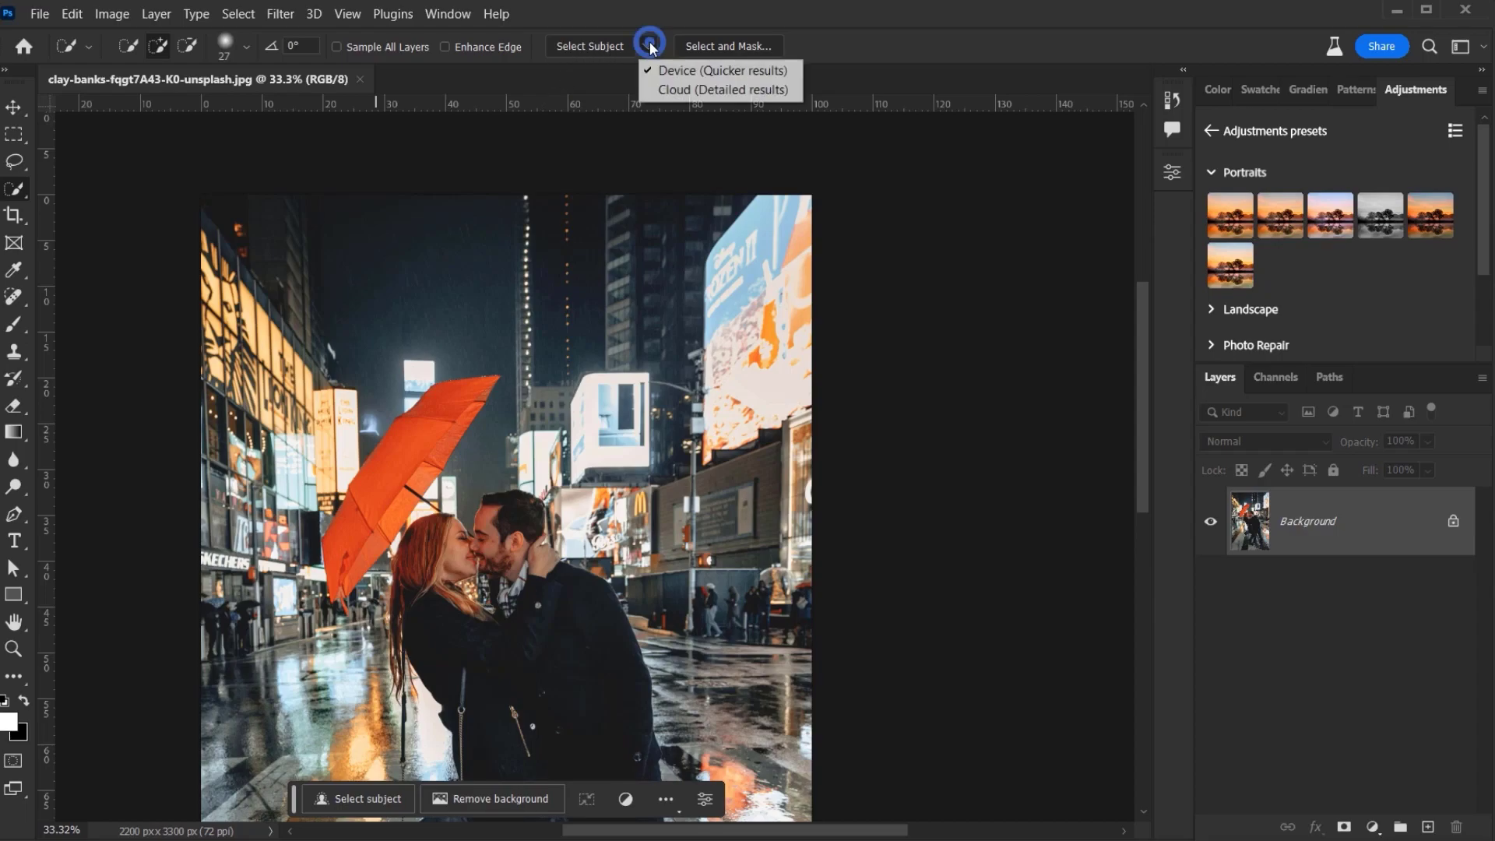
click(682, 90)
drag(480, 418, 588, 335)
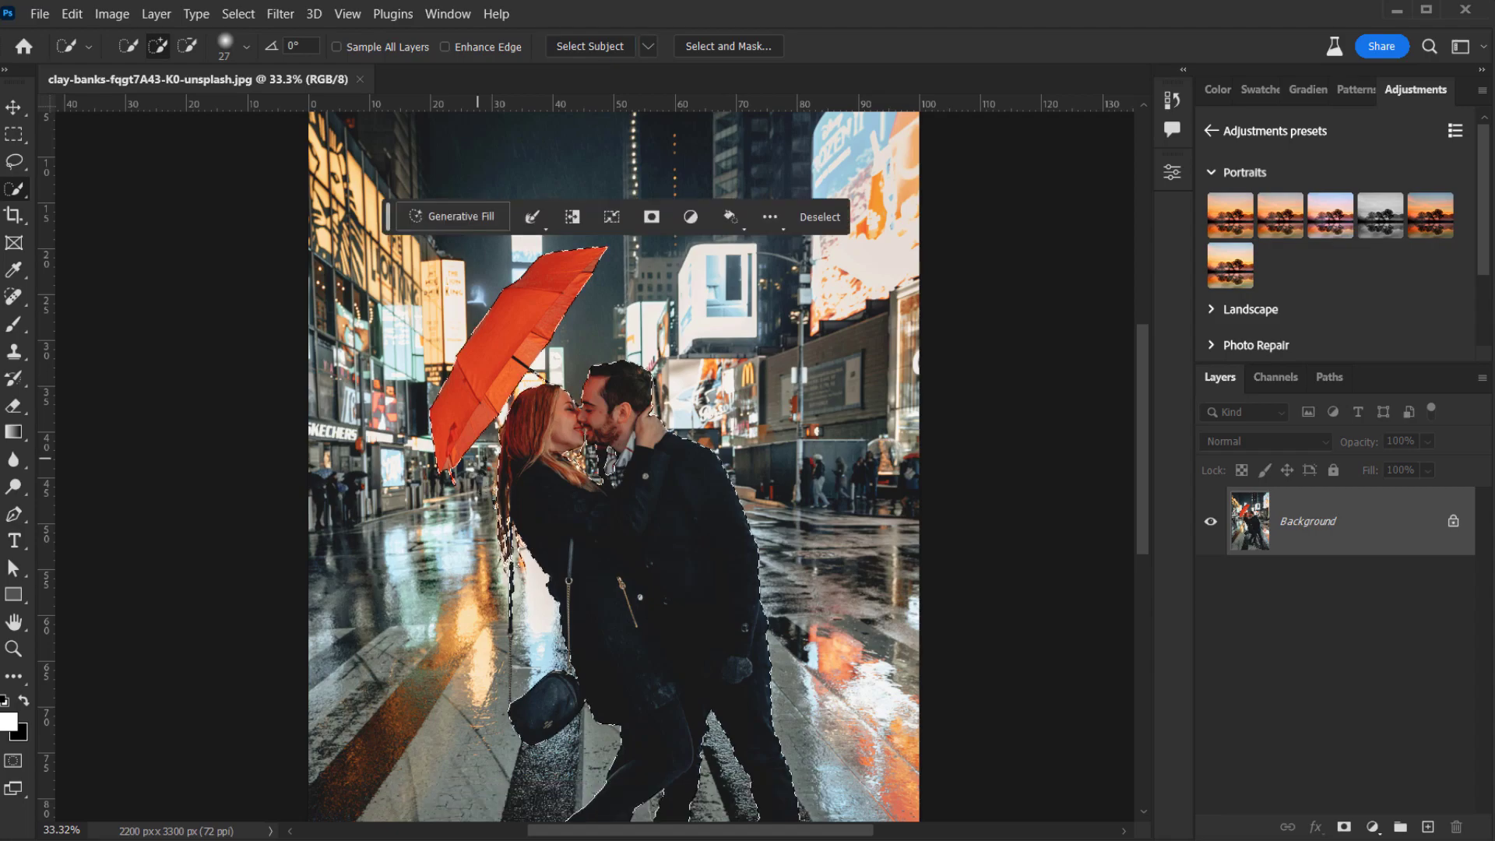
- Add the missed scarf and collar area below the man's chin to the selection with the Lasso tool
scroll(485, 372, down, 4)
scroll(663, 605, up, 2)
scroll(627, 629, up, 6)
drag(552, 528, 506, 682)
scroll(406, 405, up, 3)
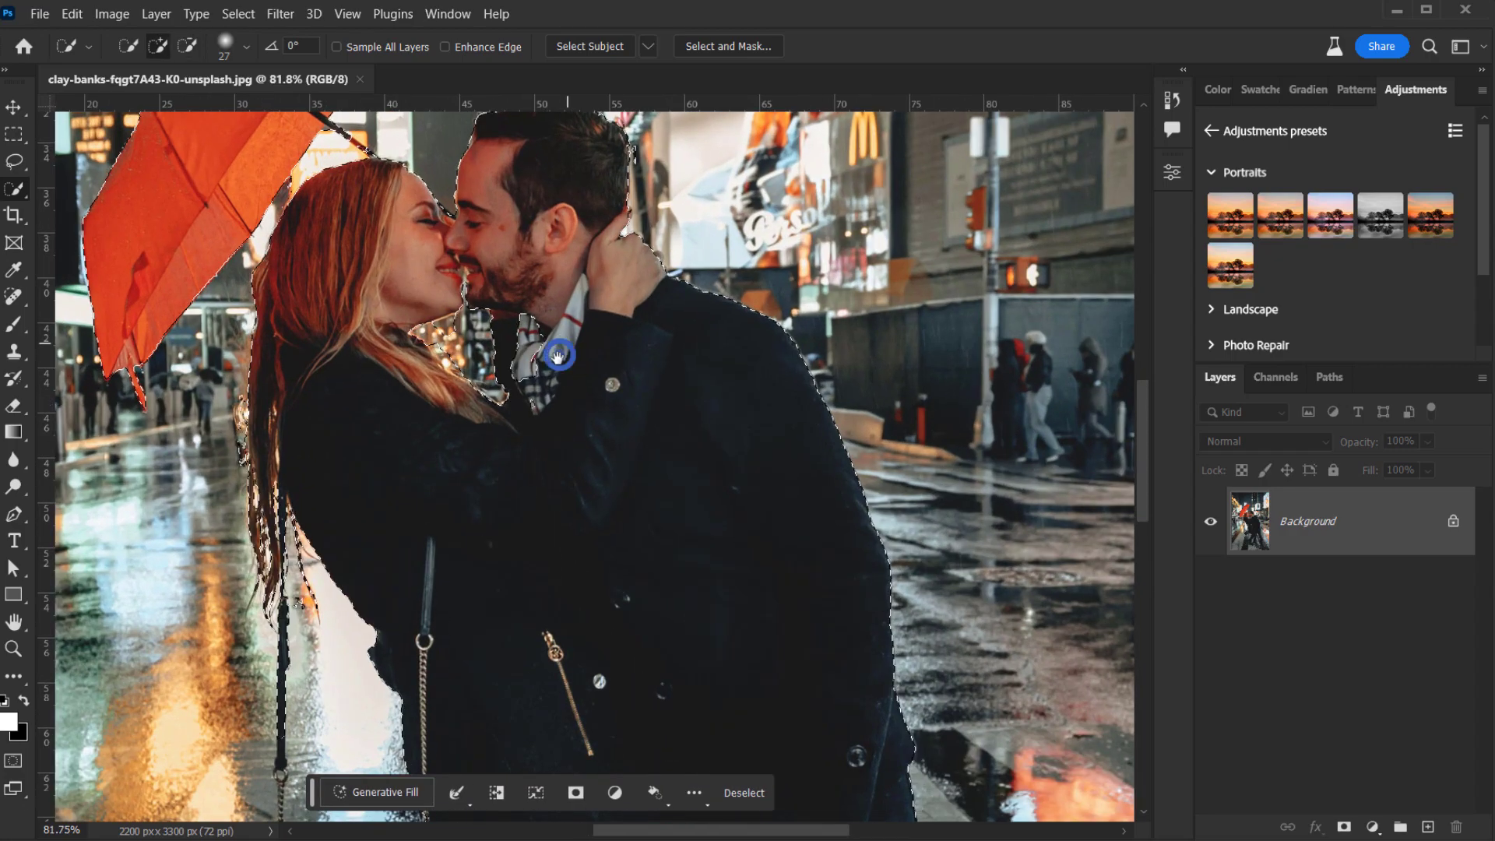
scroll(549, 358, up, 3)
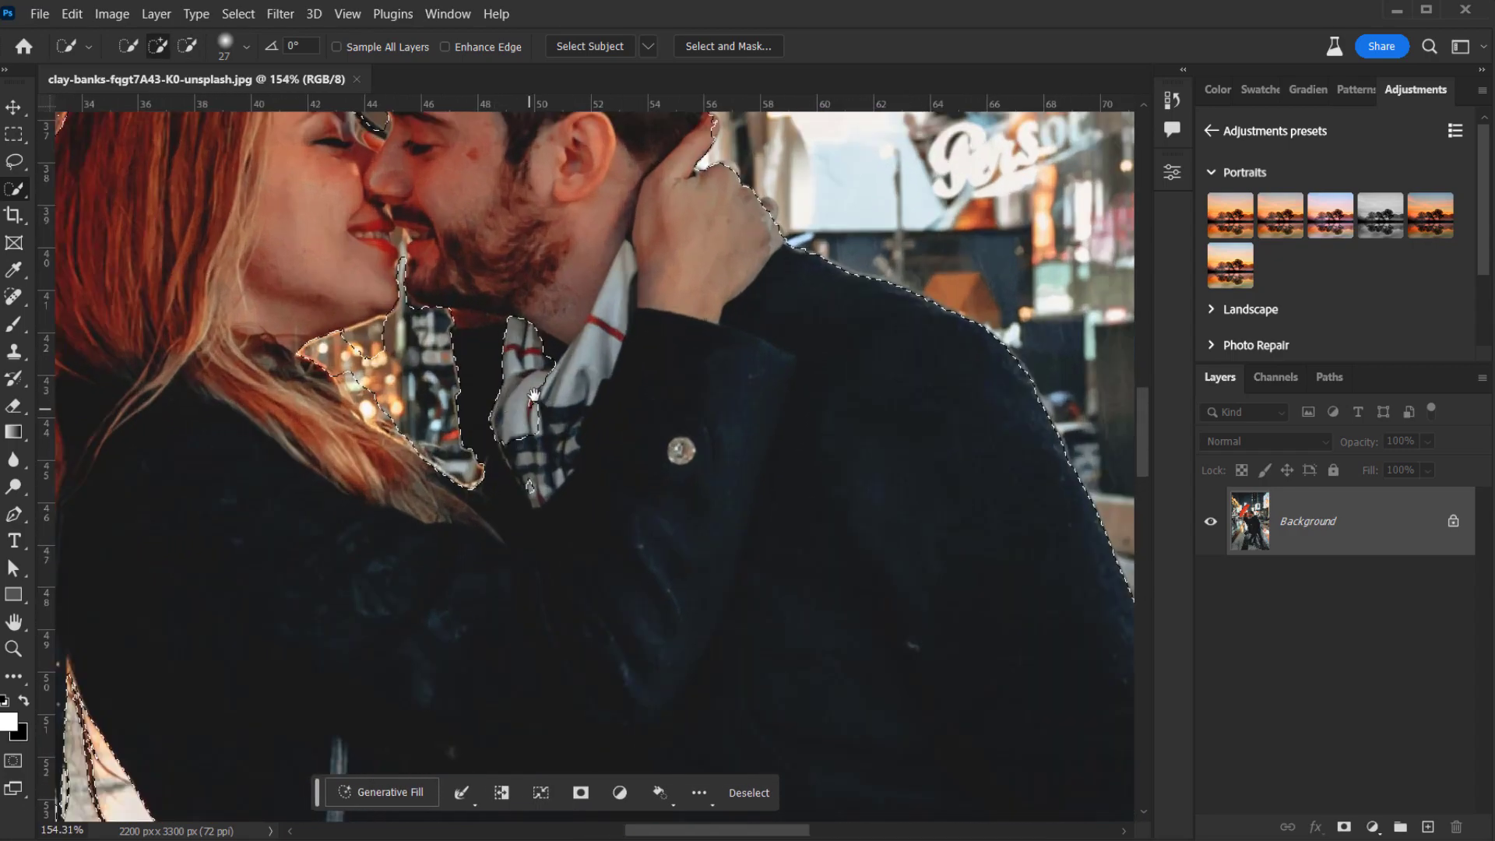
drag(534, 396, 517, 447)
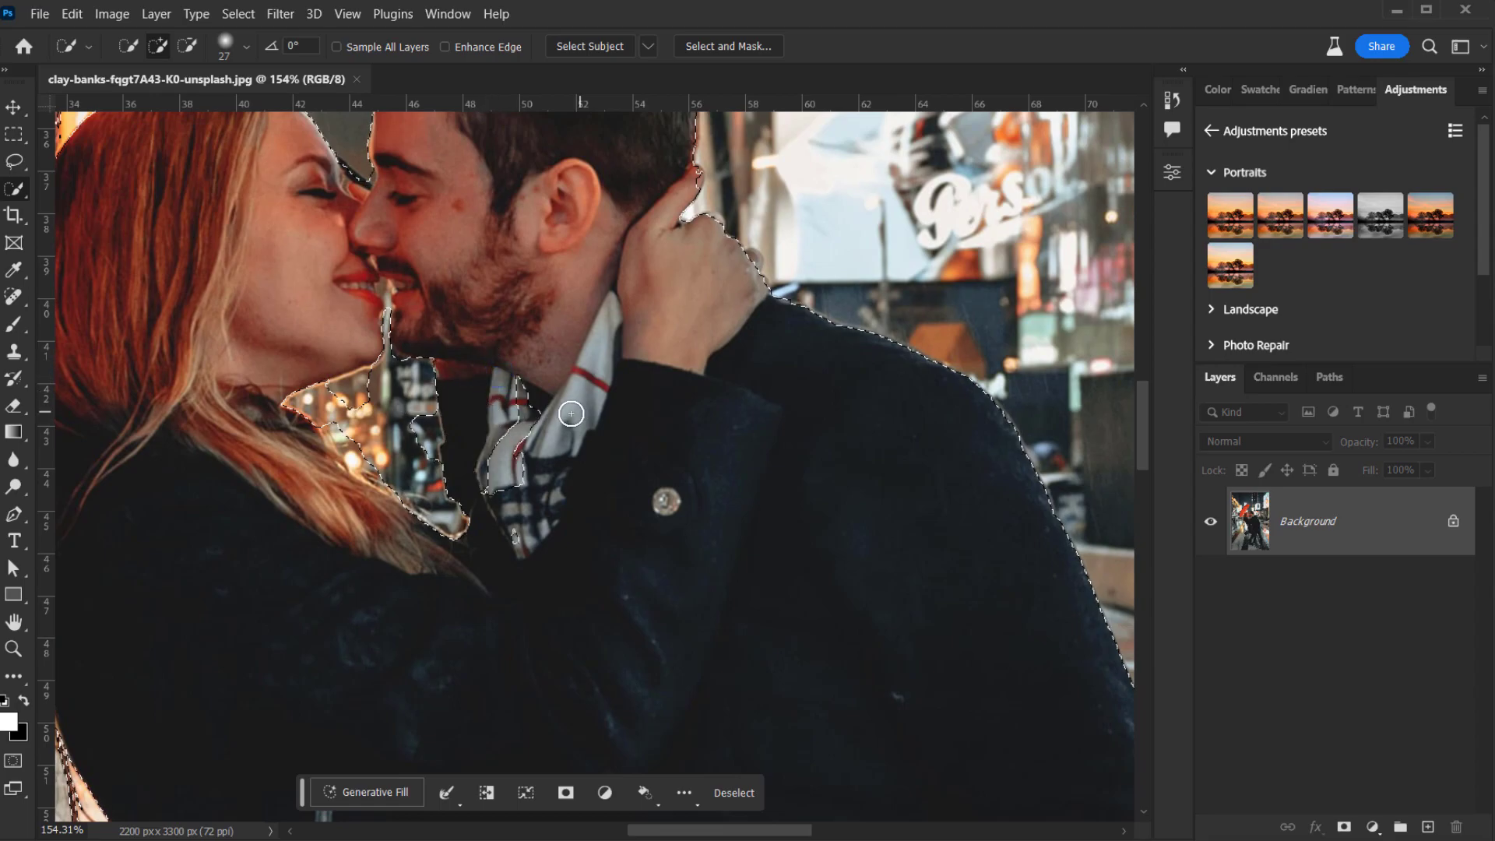
drag(23, 165, 62, 159)
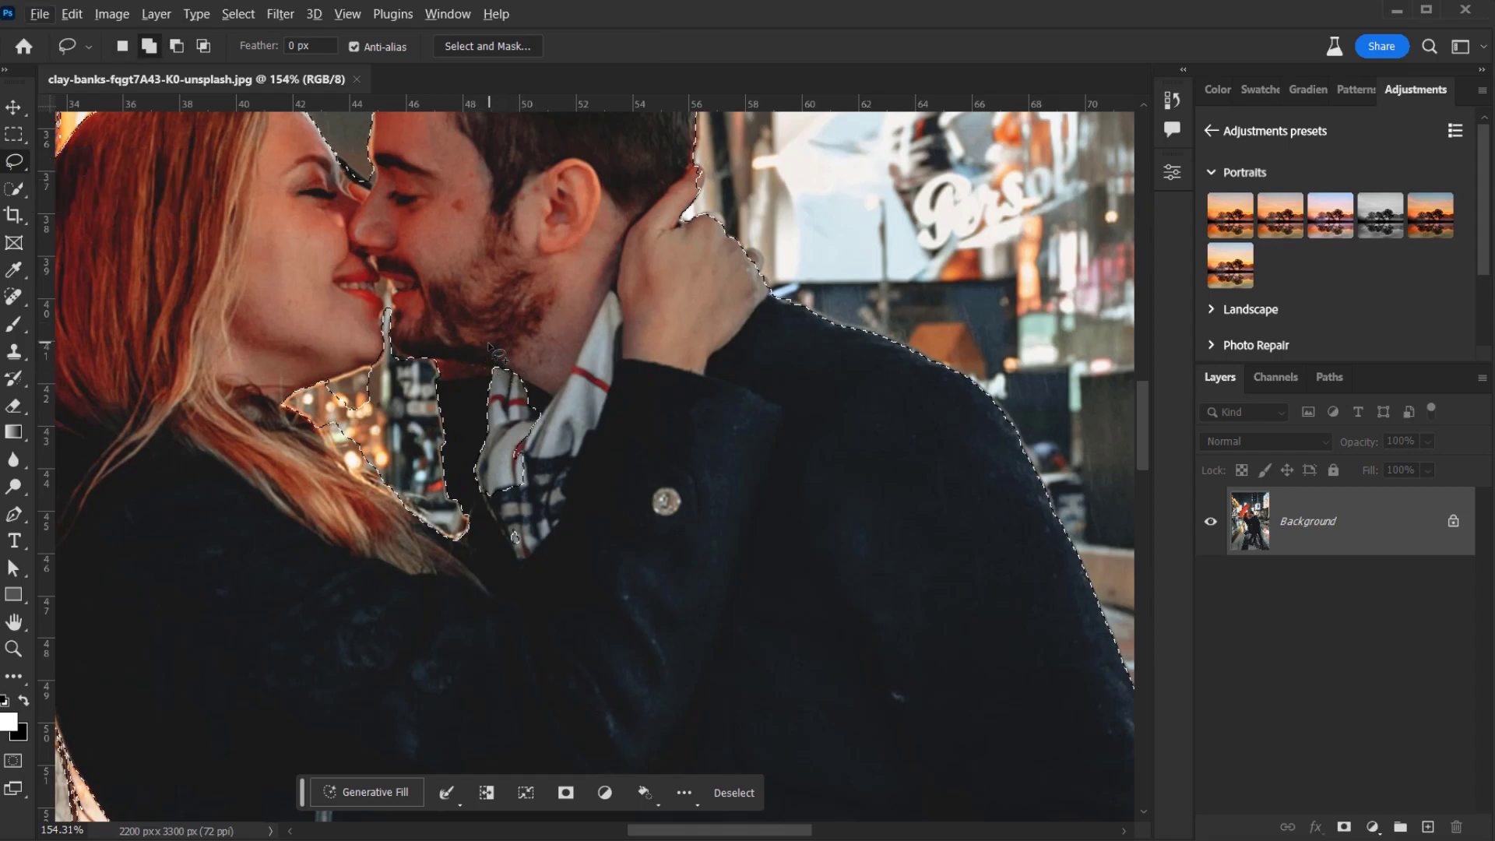
drag(489, 344, 482, 380)
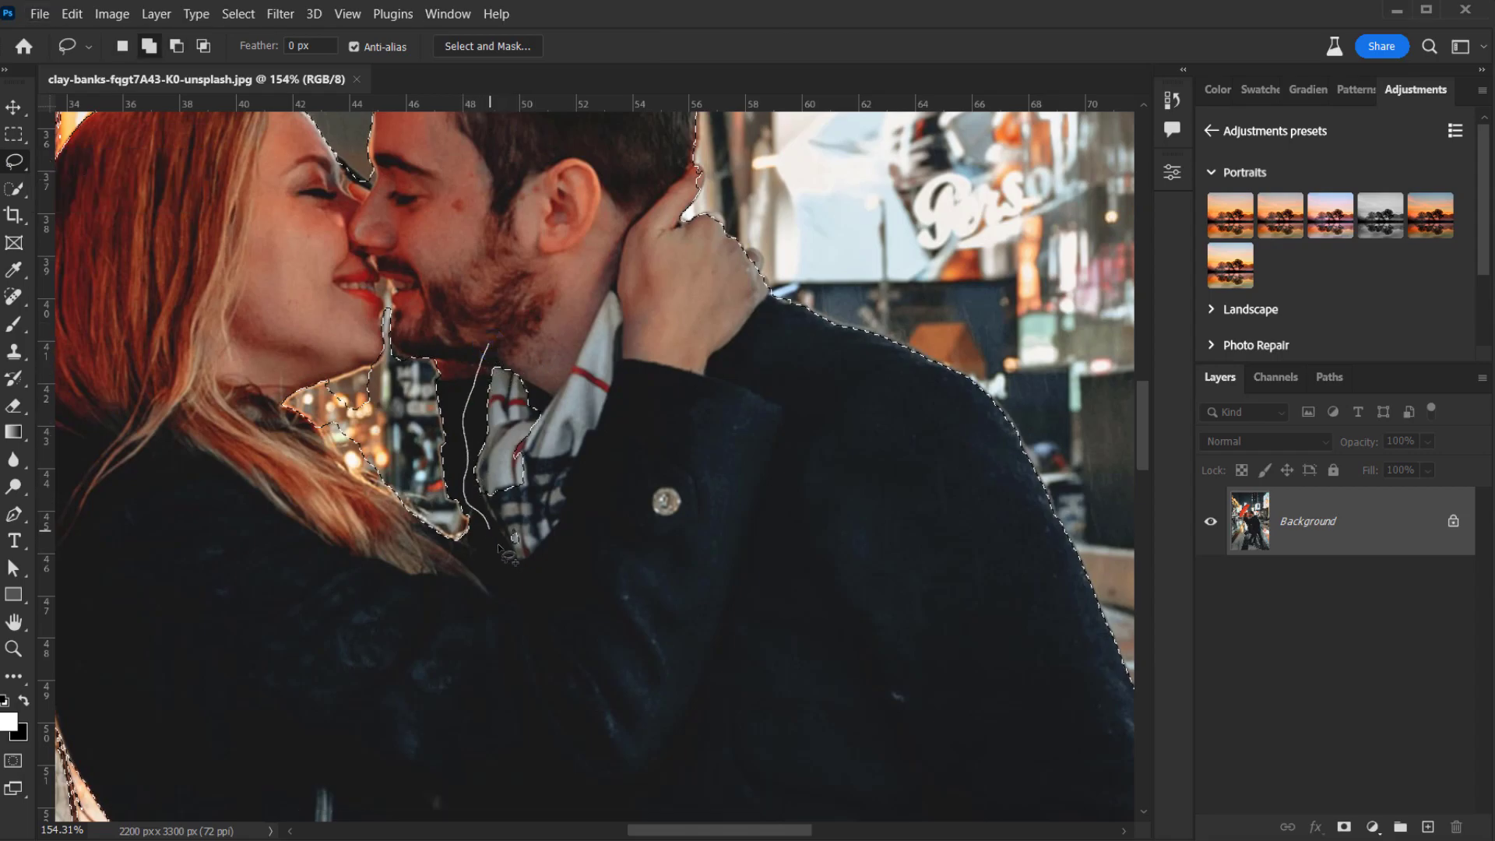
drag(529, 358, 528, 356)
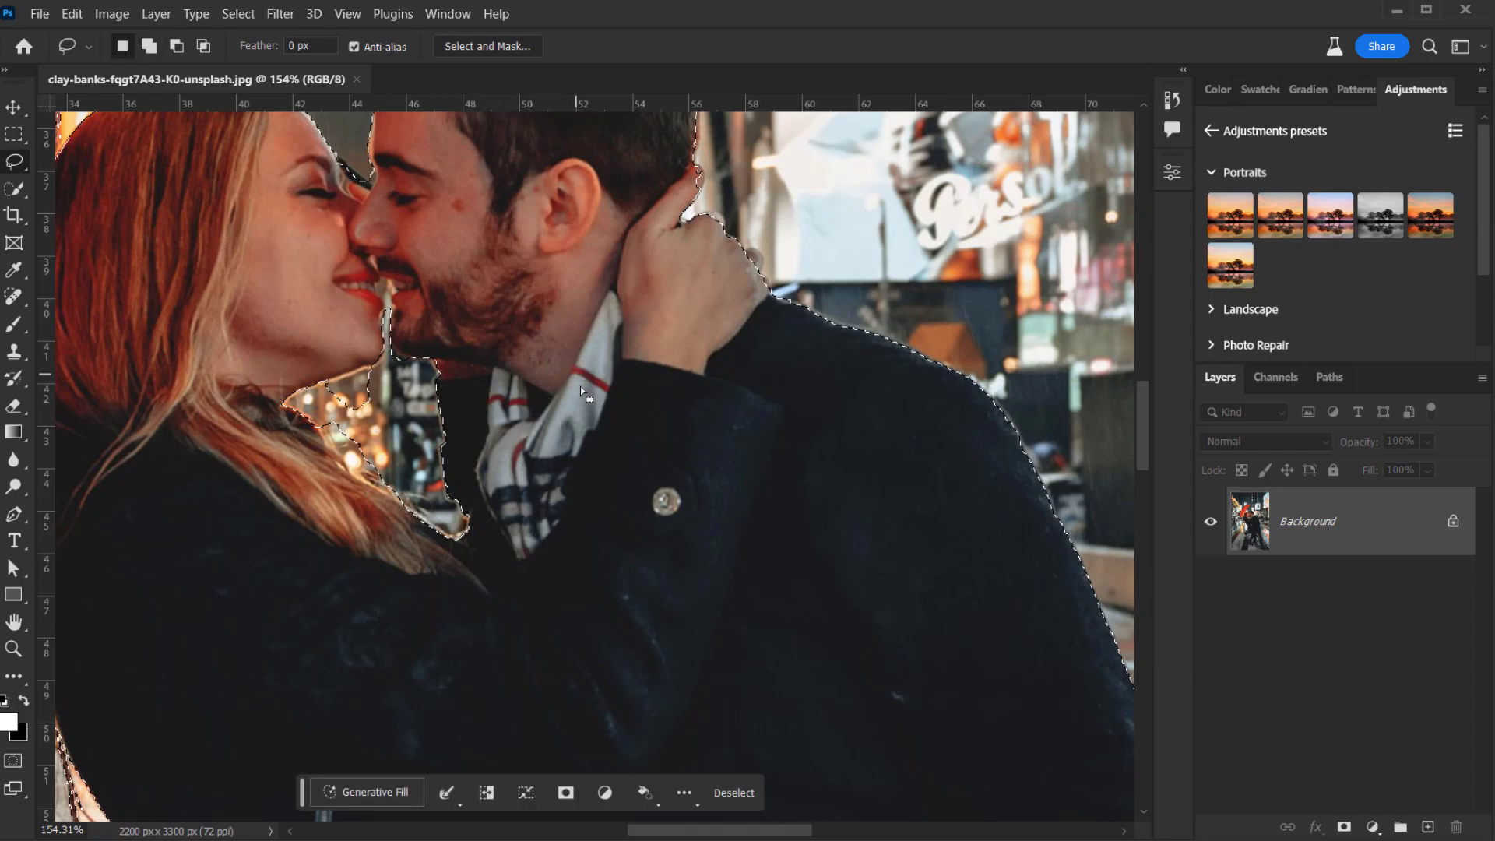
- Subtract the background patches below the woman's chin and along her hair from the selection with the Lasso tool
scroll(399, 444, up, 5)
scroll(399, 443, up, 4)
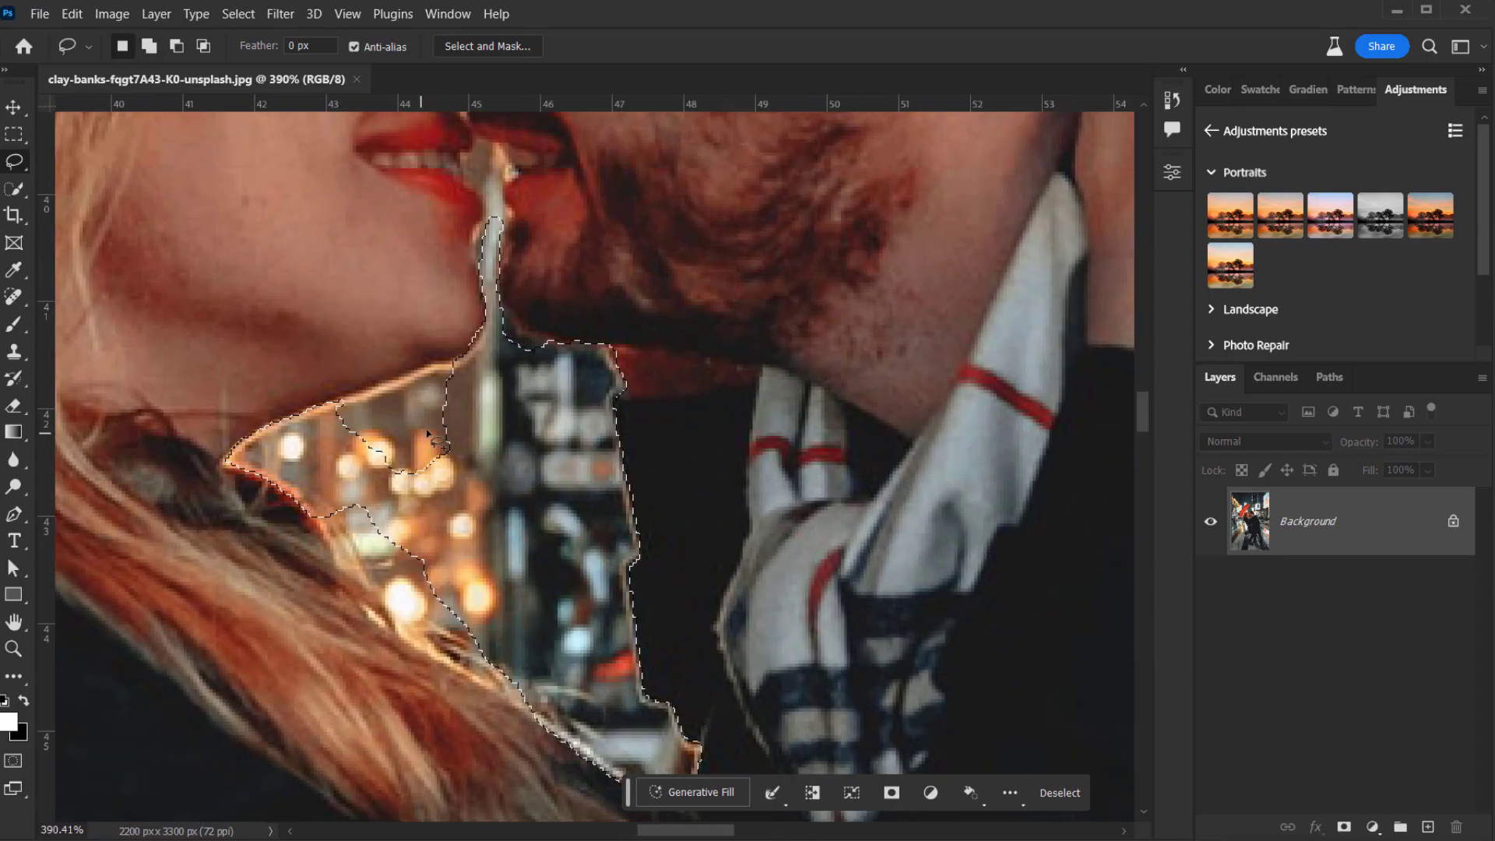
drag(471, 380, 458, 365)
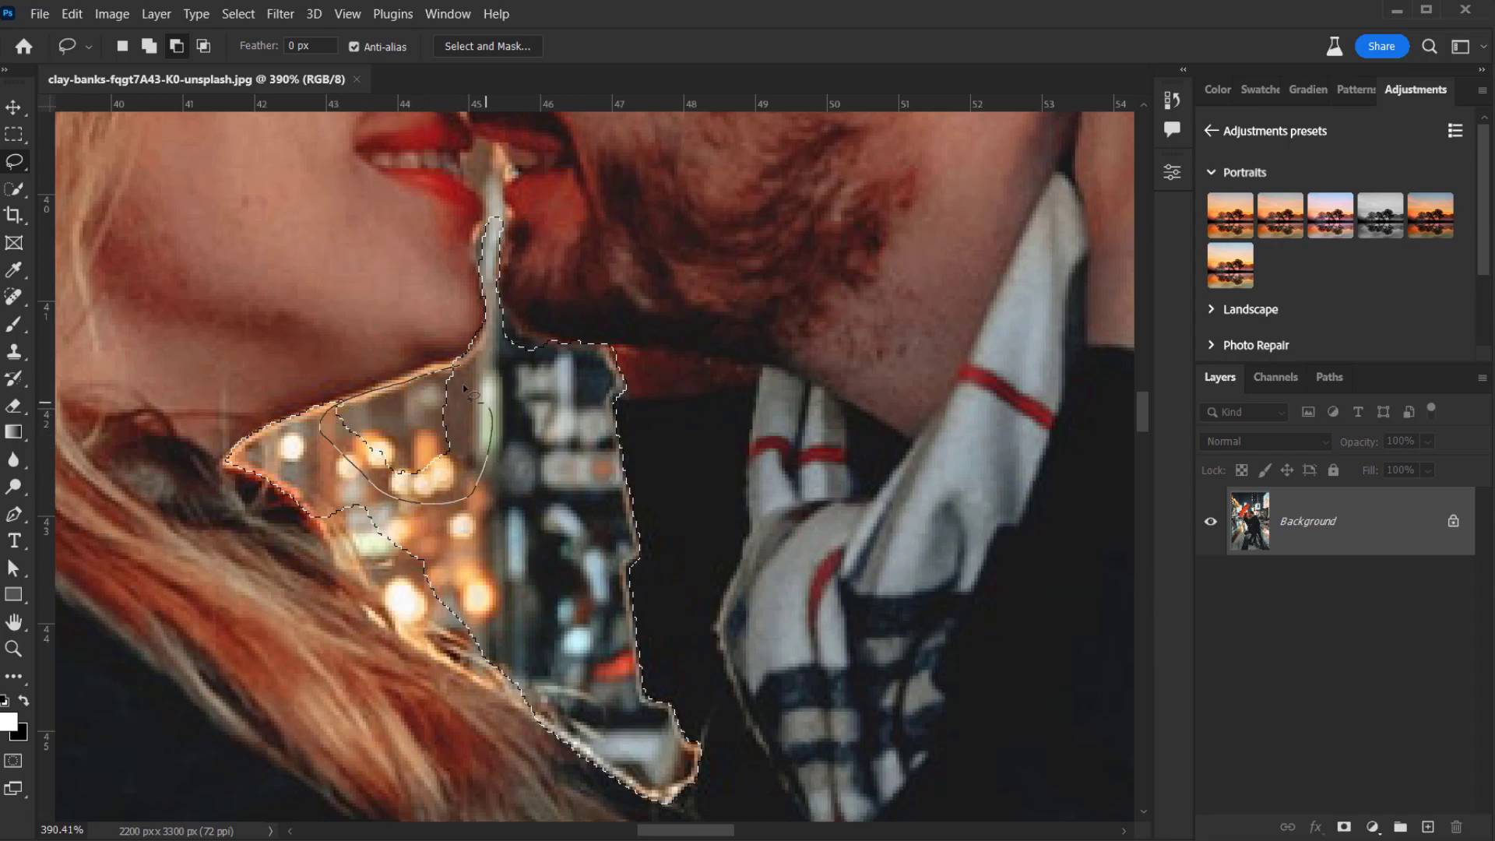
drag(461, 377, 461, 377)
drag(468, 509, 460, 424)
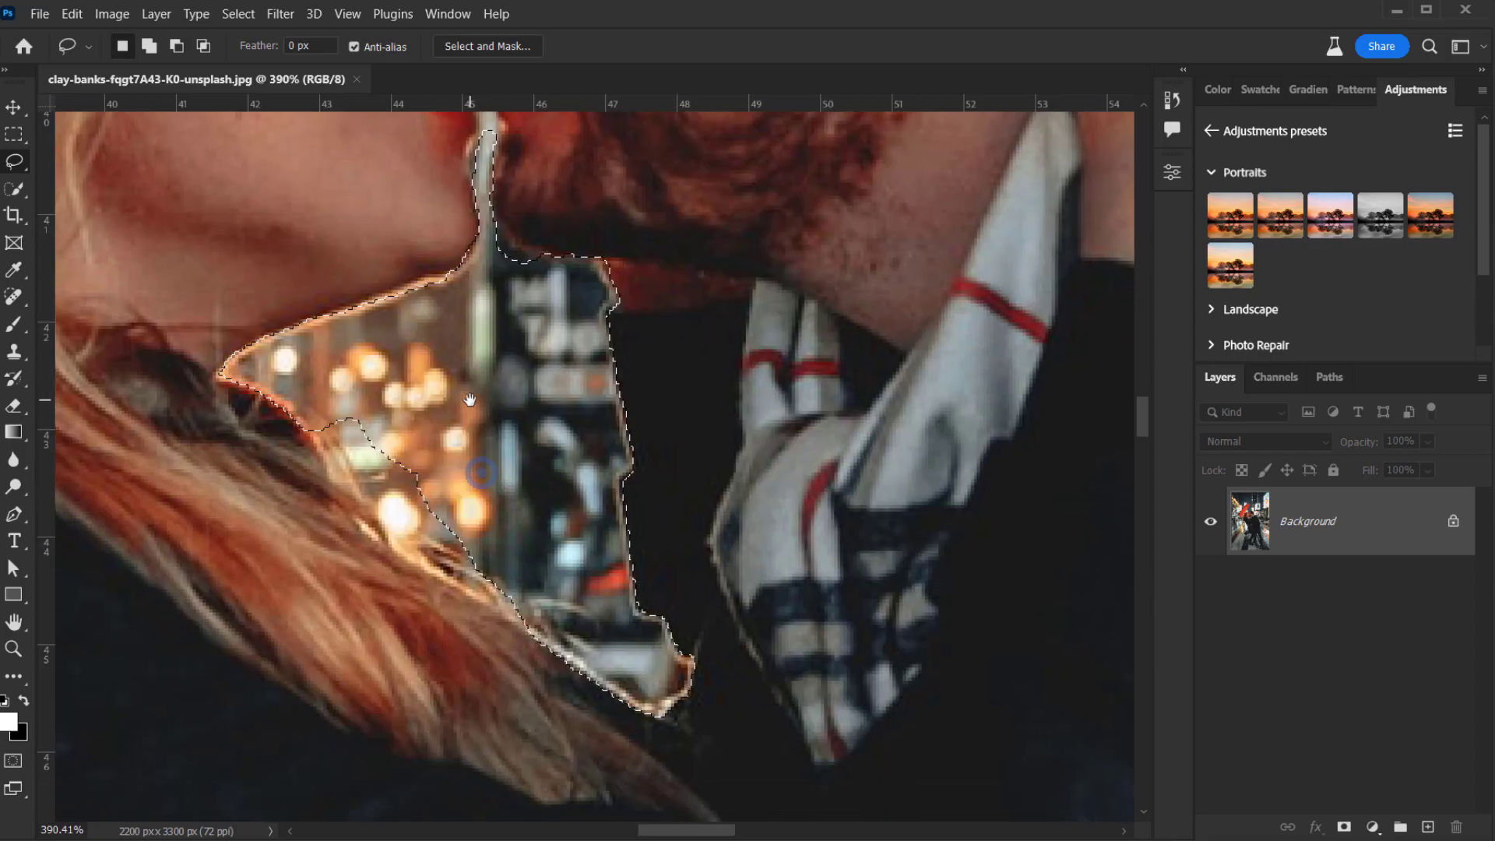
mouse_move(328, 406)
mouse_down()
mouse_move(374, 512)
mouse_move(493, 566)
mouse_move(337, 398)
mouse_up()
scroll(336, 398, down, 6)
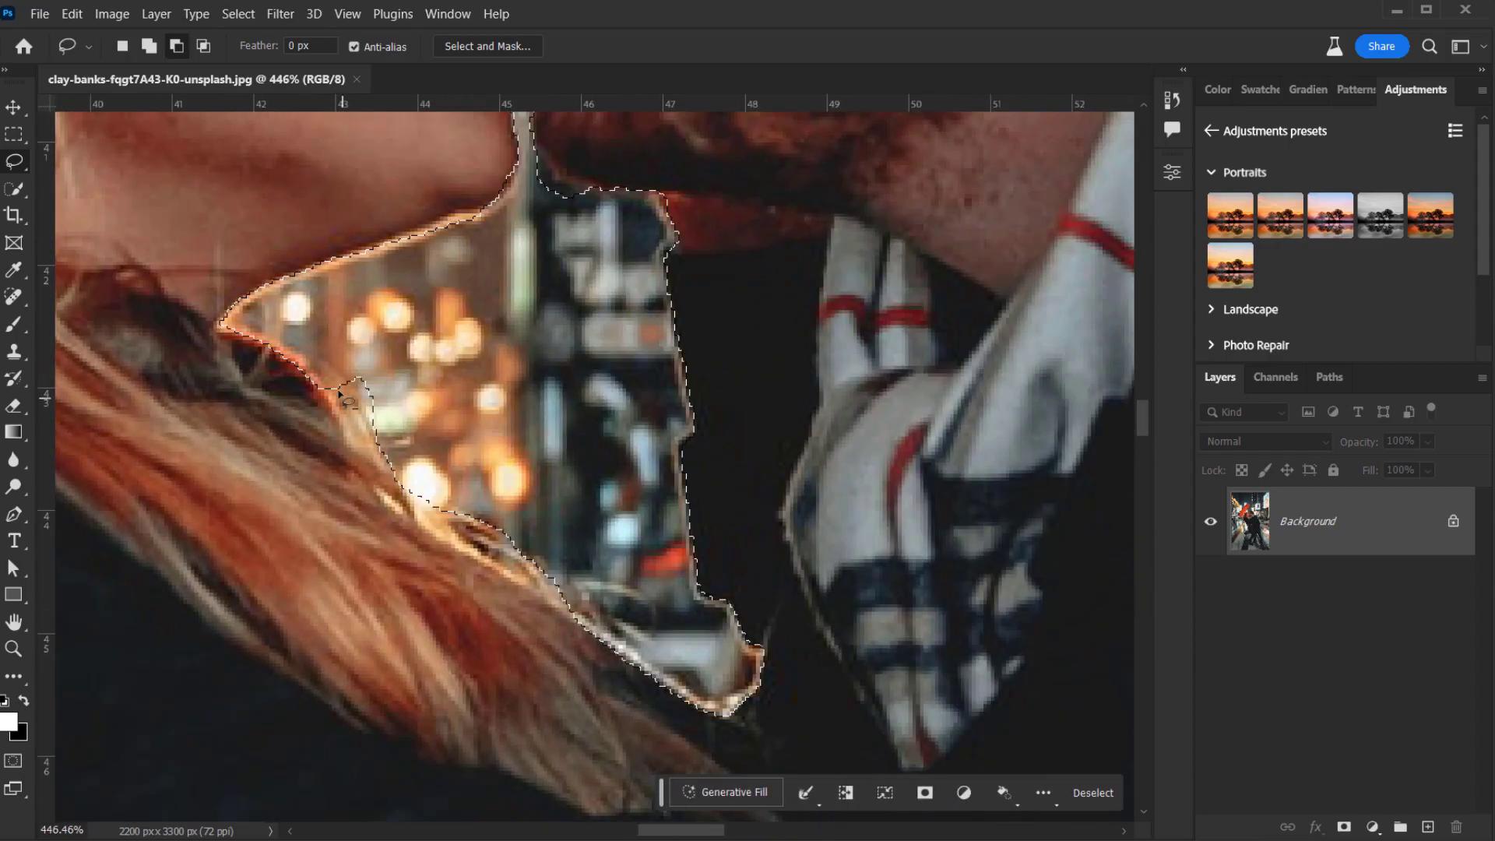
scroll(479, 296, up, 8)
- Subtract the background patch between the umbrella and the woman's hair from the selection with the Lasso tool
mouse_move(474, 285)
mouse_down()
mouse_move(610, 388)
mouse_move(563, 397)
mouse_move(687, 445)
mouse_move(624, 437)
mouse_up()
scroll(702, 467, down, 3)
scroll(705, 468, up, 4)
mouse_move(804, 477)
mouse_down()
mouse_move(625, 403)
mouse_move(670, 502)
mouse_move(658, 467)
mouse_up()
drag(778, 536, 406, 270)
mouse_move(657, 499)
mouse_down()
mouse_move(810, 621)
mouse_move(668, 537)
mouse_up()
scroll(523, 475, down, 5)
scroll(524, 468, up, 5)
drag(463, 218, 342, 425)
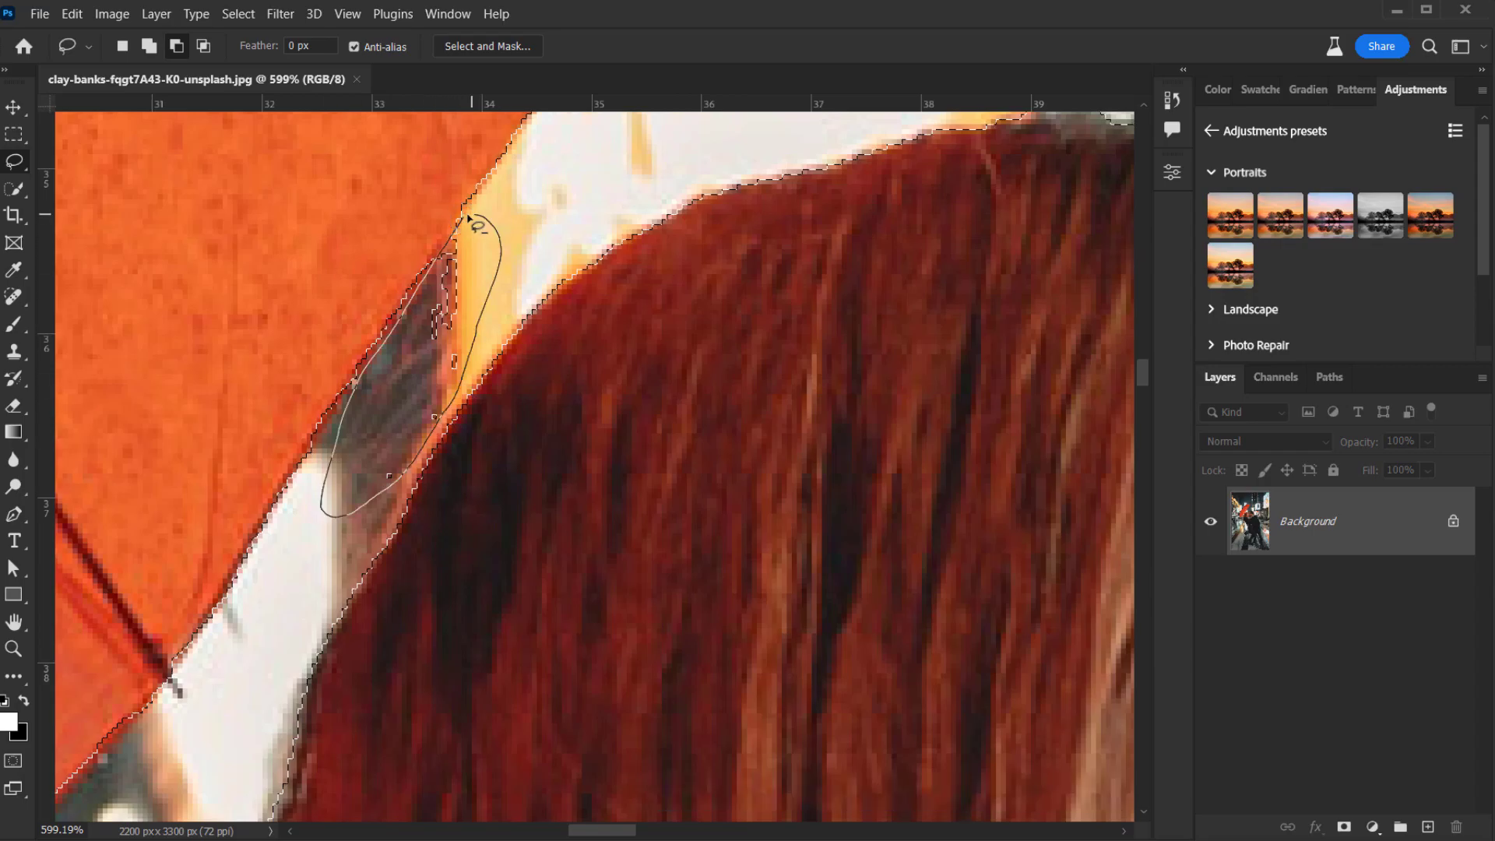
drag(475, 218, 475, 218)
- Examine the selection edges along the handbag, its chain strap and the couple's legs
scroll(517, 607, down, 5)
scroll(277, 573, up, 4)
drag(640, 470, 436, 273)
drag(236, 302, 386, 385)
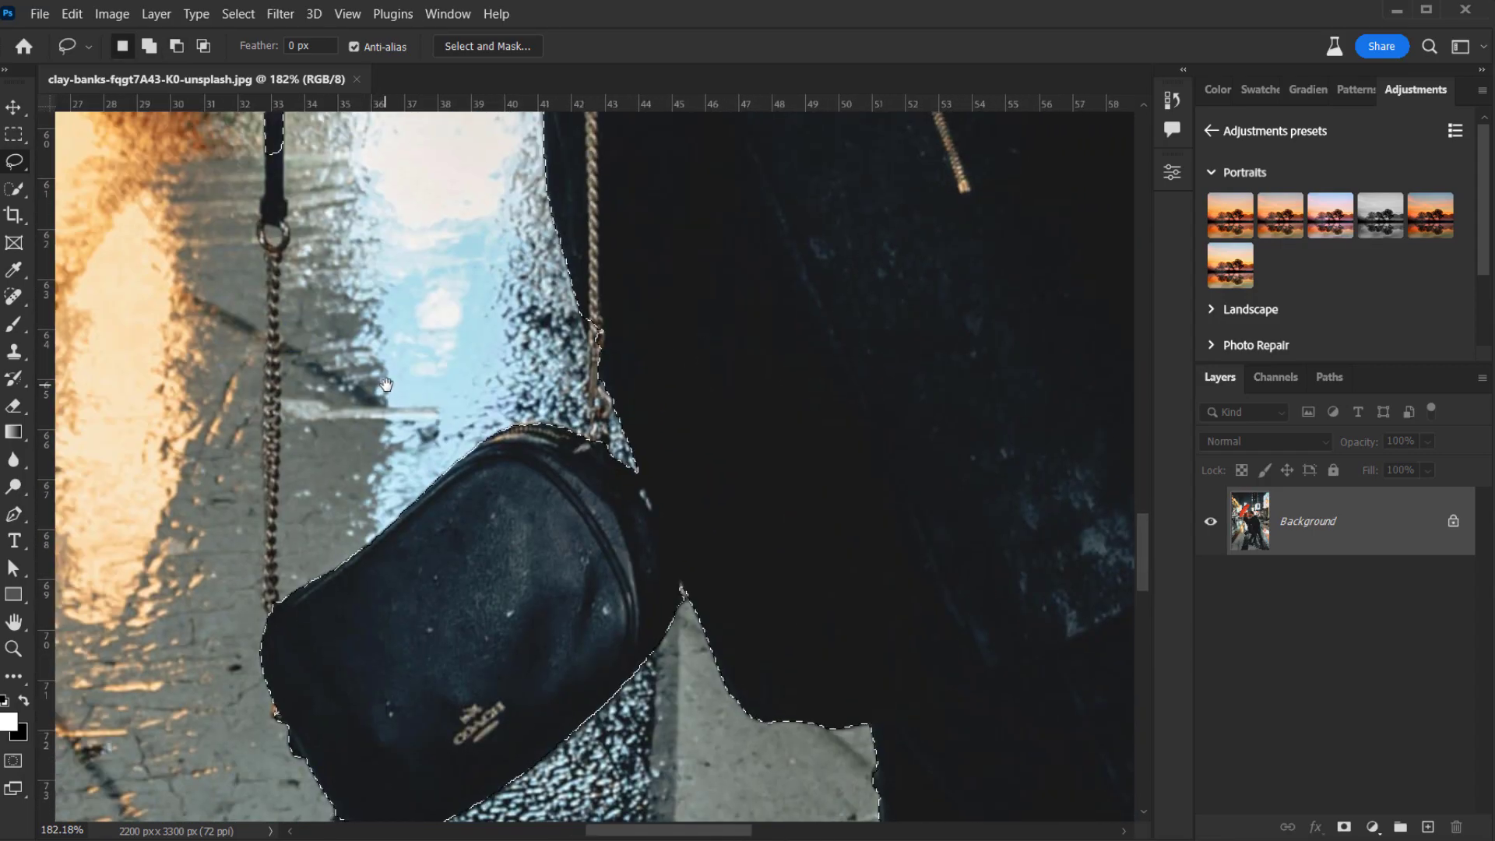
scroll(276, 170, up, 3)
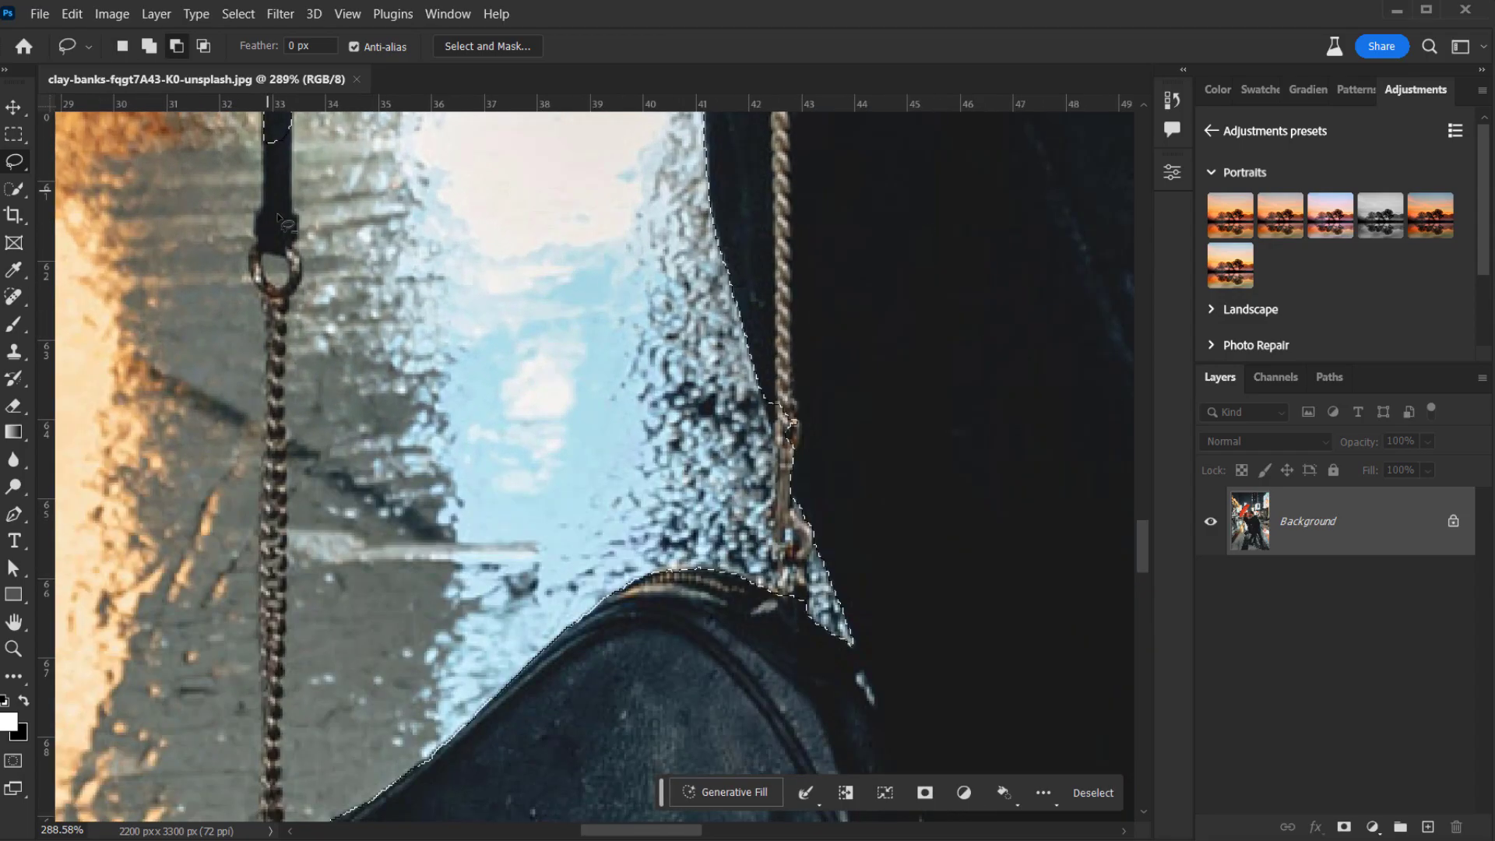
drag(414, 437, 280, 166)
drag(661, 597, 413, 226)
drag(650, 568, 511, 341)
drag(751, 638, 486, 329)
scroll(544, 540, down, 5)
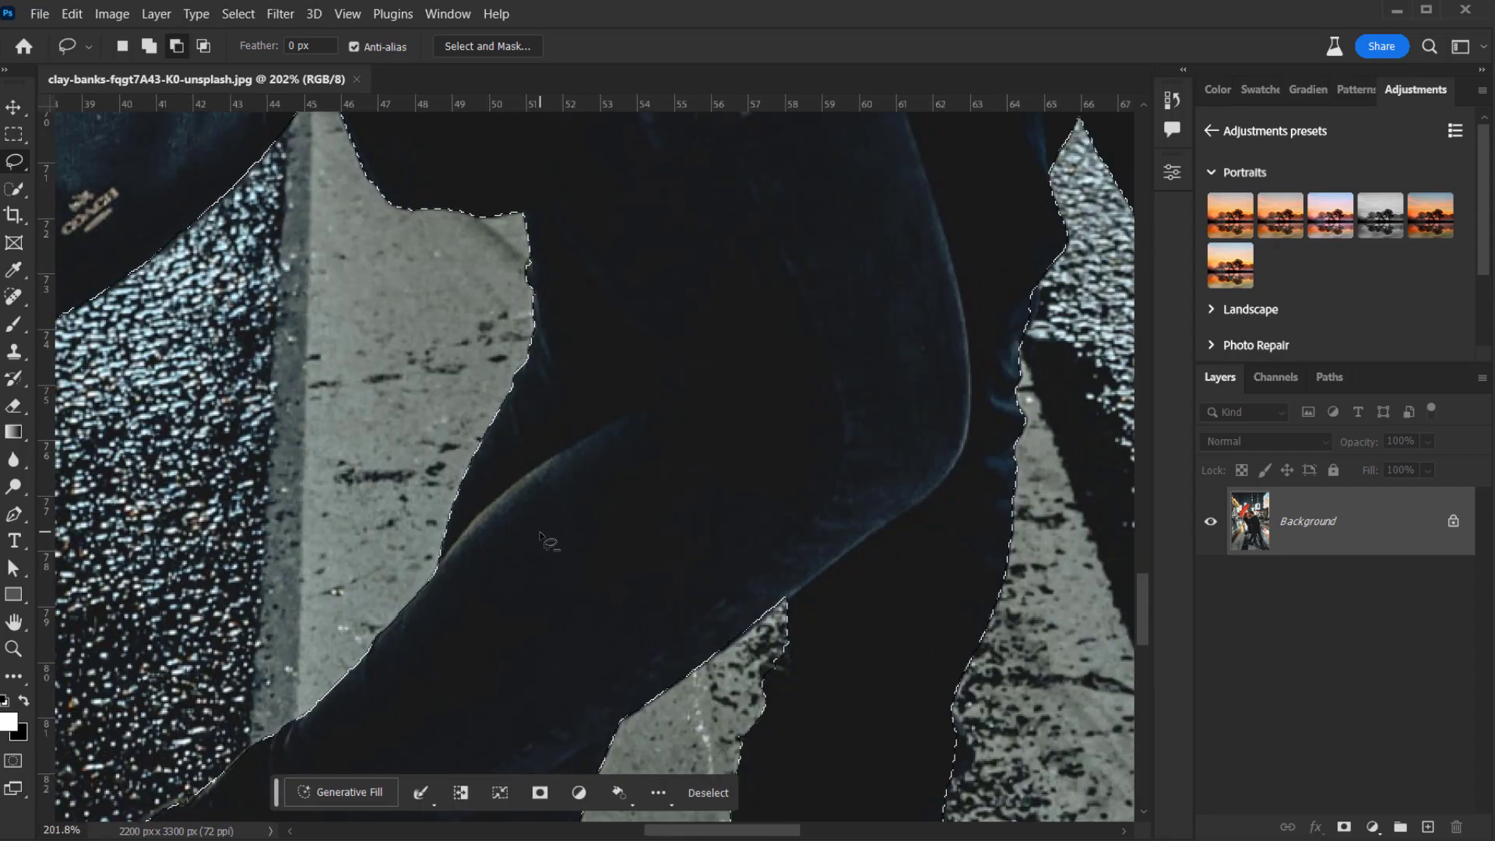
drag(524, 618, 371, 404)
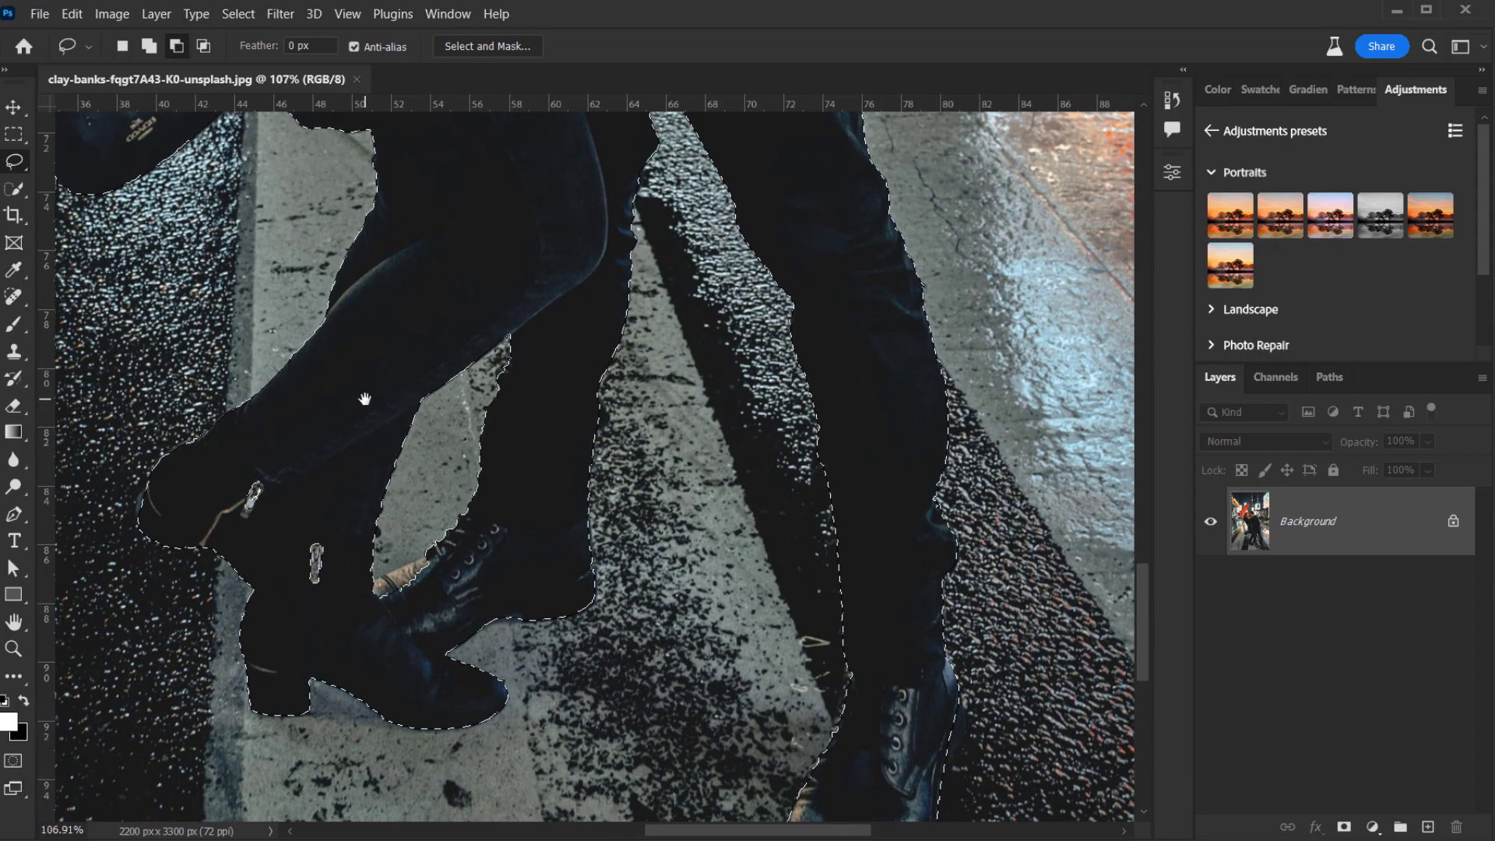
- Add the two missed zipper pulls on the woman's boots to the selection with the Lasso tool
drag(641, 657, 667, 640)
scroll(350, 556, up, 5)
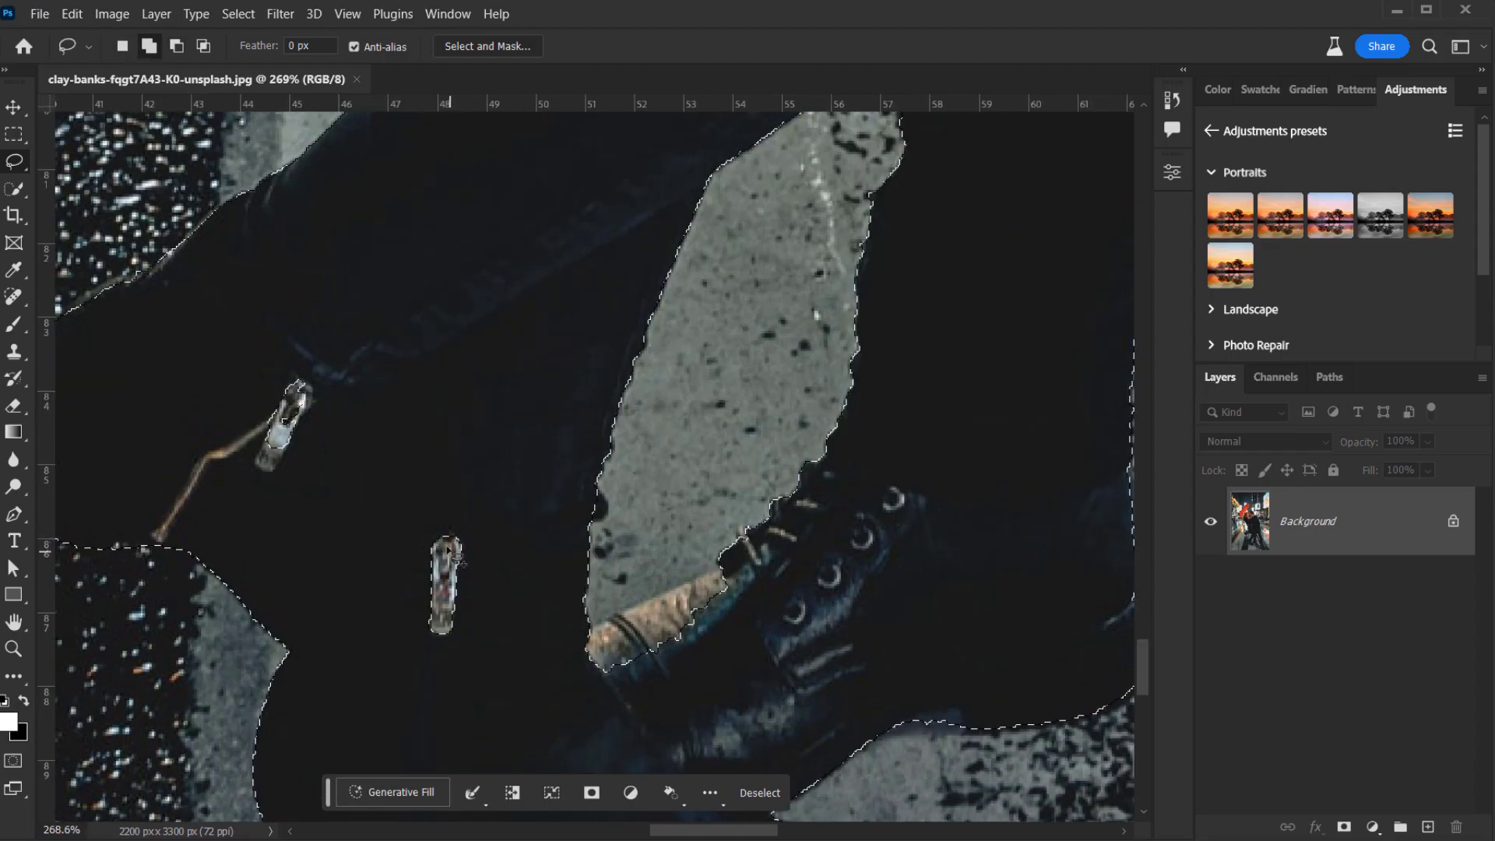
drag(448, 506, 470, 537)
drag(286, 348, 235, 418)
drag(306, 387, 304, 385)
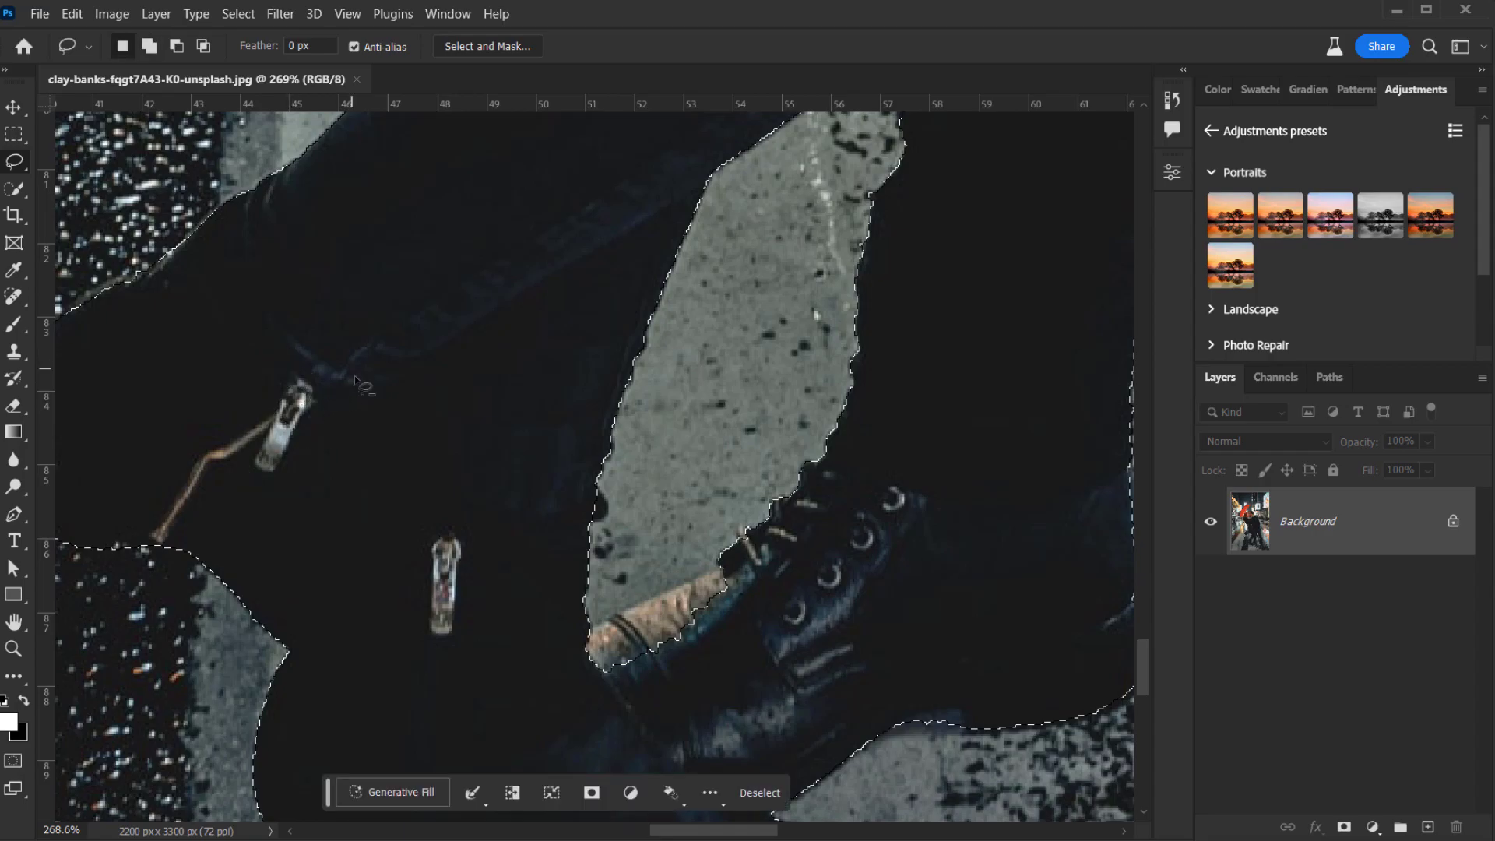
- Open the selection in Select and Mask and set Shift Edge to -7%
scroll(519, 300, down, 8)
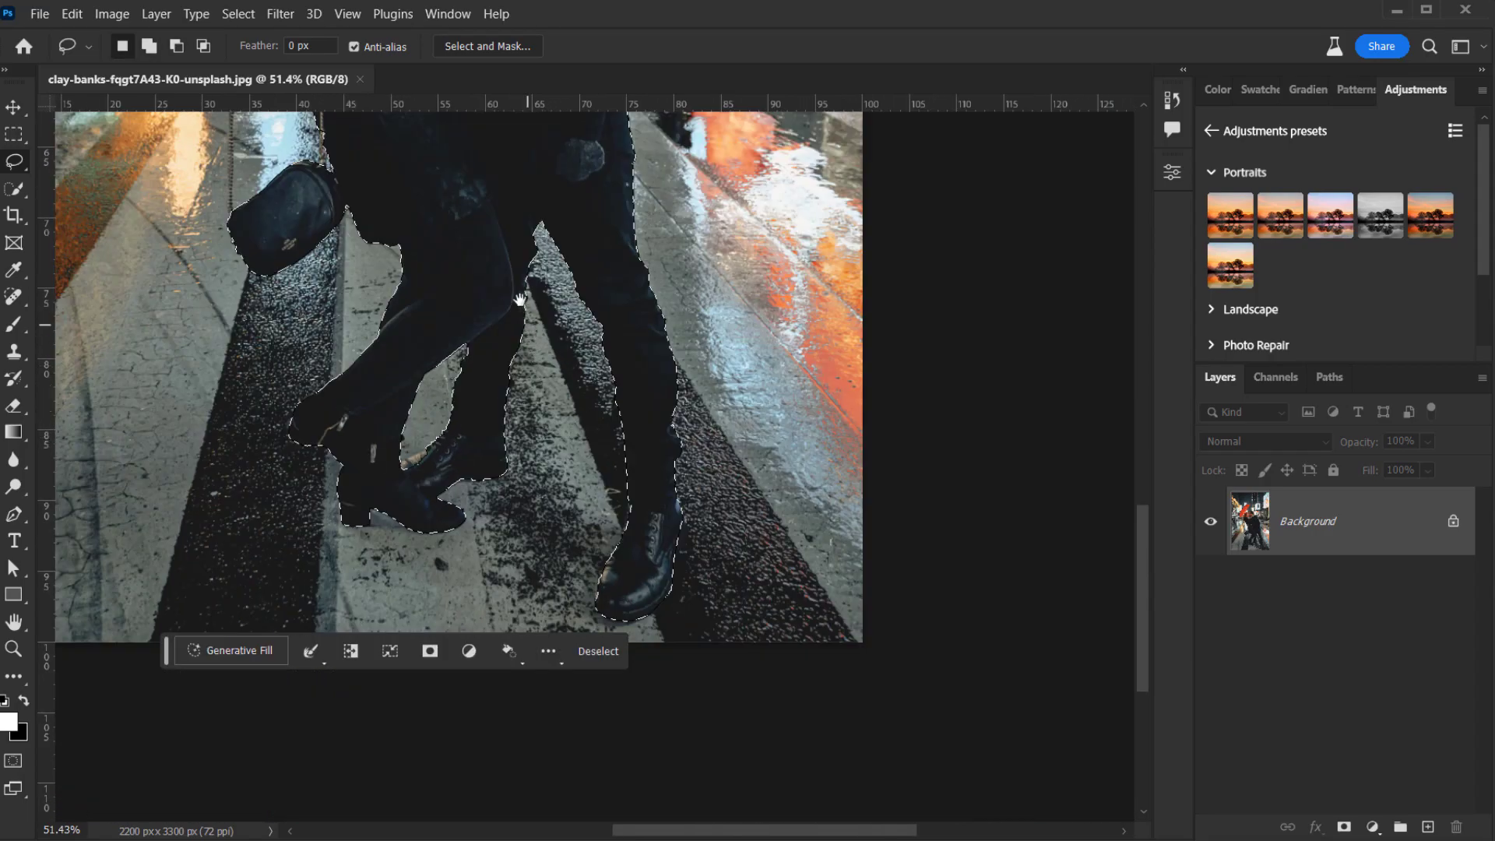
drag(519, 300, 542, 478)
click(480, 52)
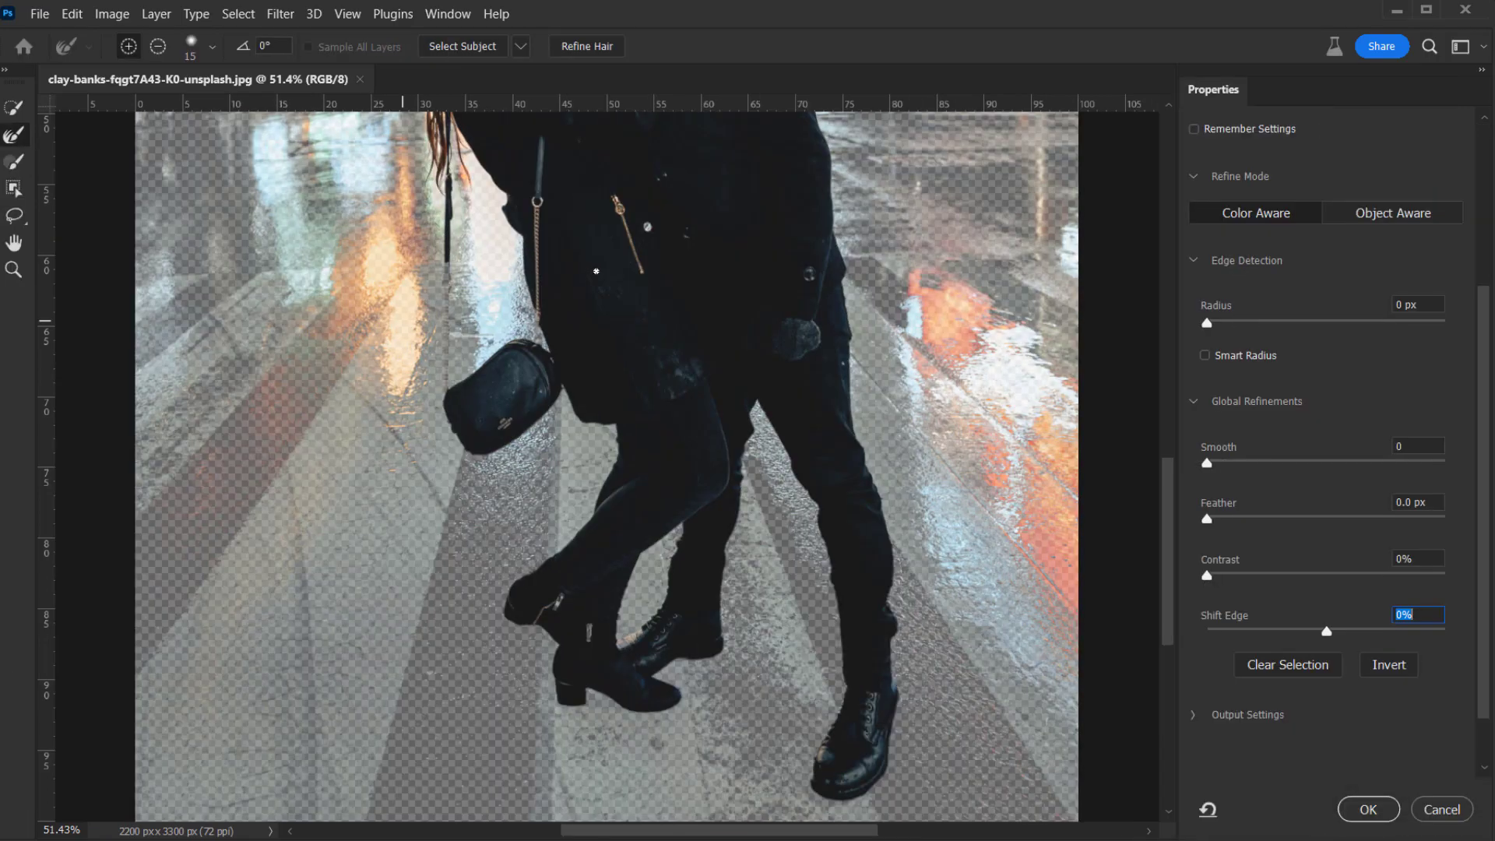
drag(572, 289, 563, 461)
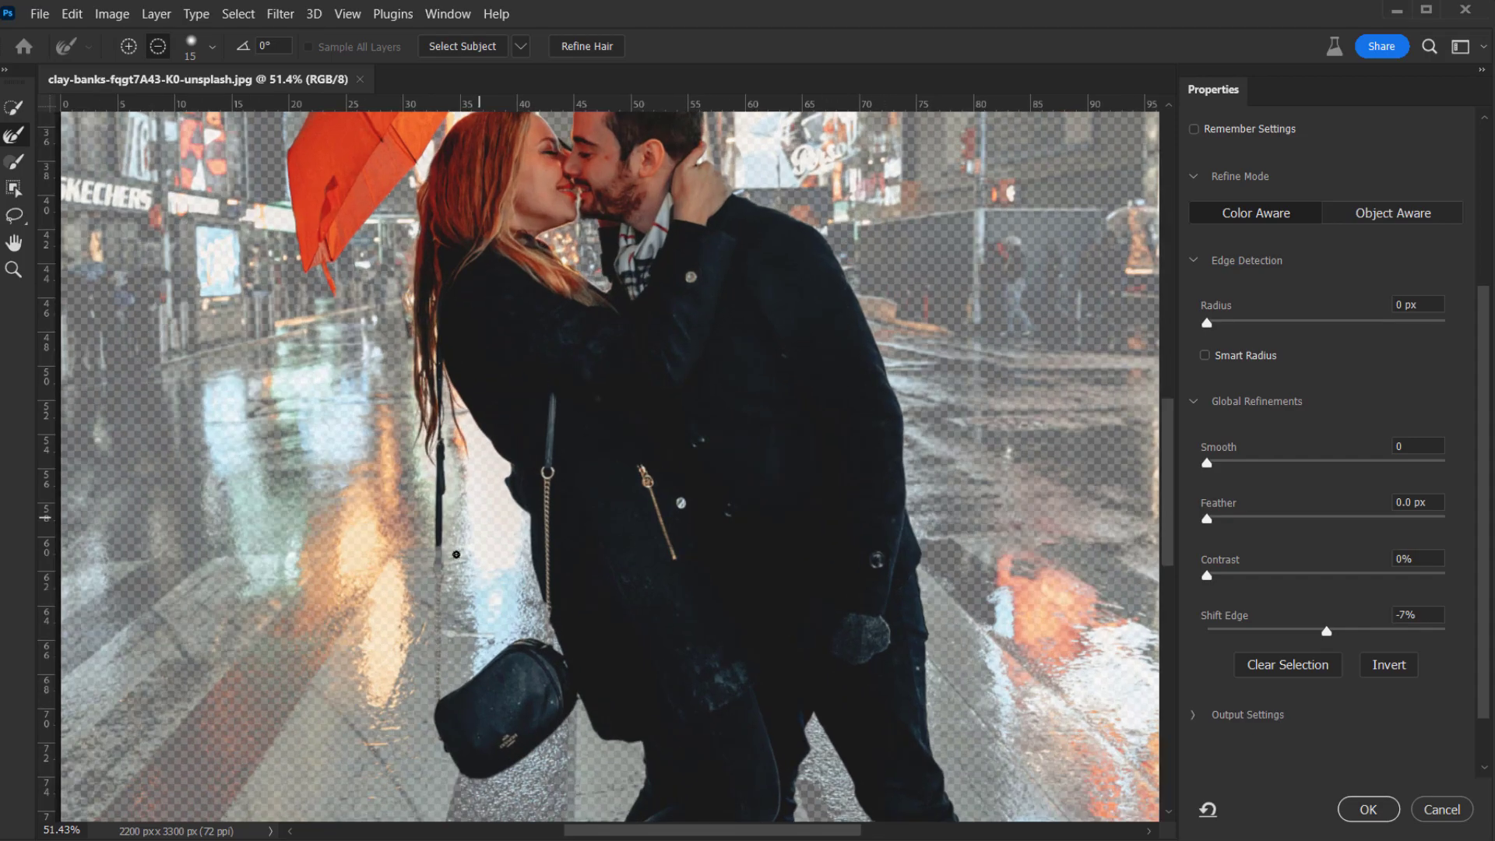
- Paint with the Refine Edge Brush along the hanging bag strap and its chain down to the handbag
scroll(481, 522, up, 5)
scroll(428, 551, down, 5)
scroll(369, 364, up, 3)
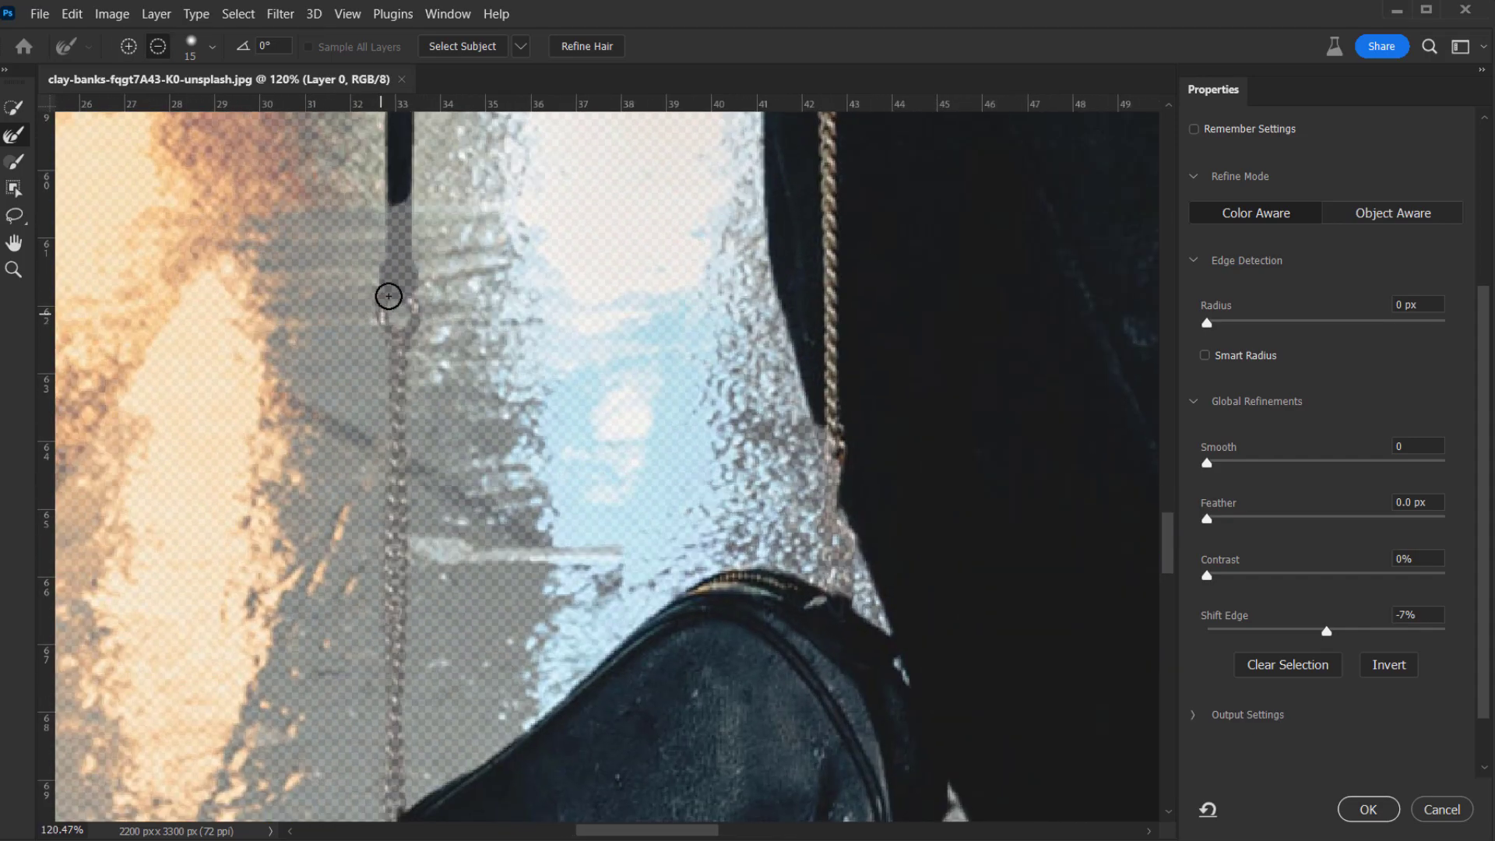
drag(398, 204, 396, 276)
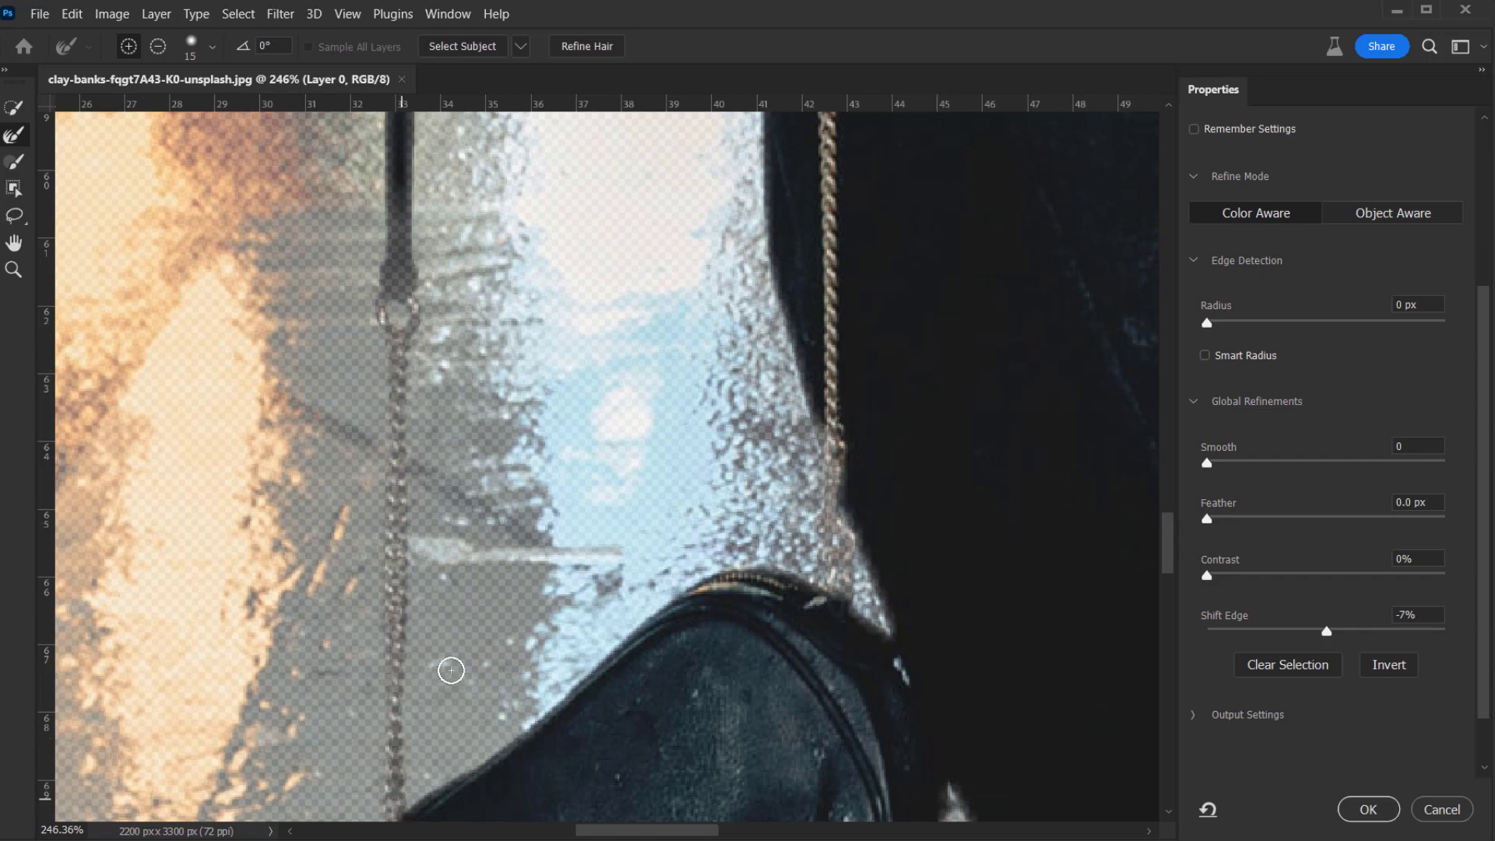
scroll(399, 426, down, 2)
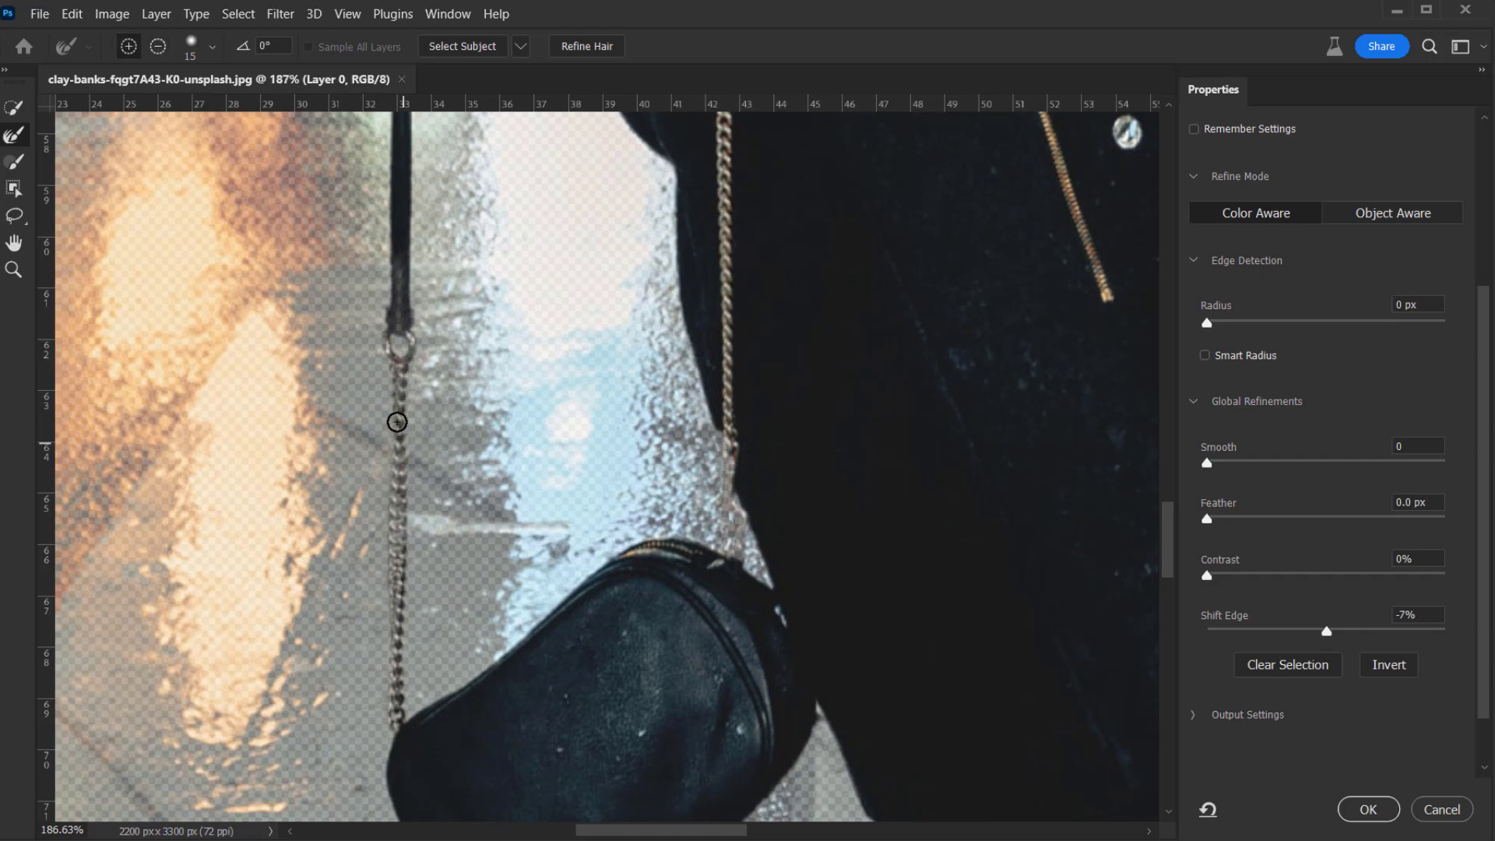
scroll(565, 387, down, 2)
- Refine the edge of the second chain where it meets the top of the handbag
scroll(693, 442, up, 4)
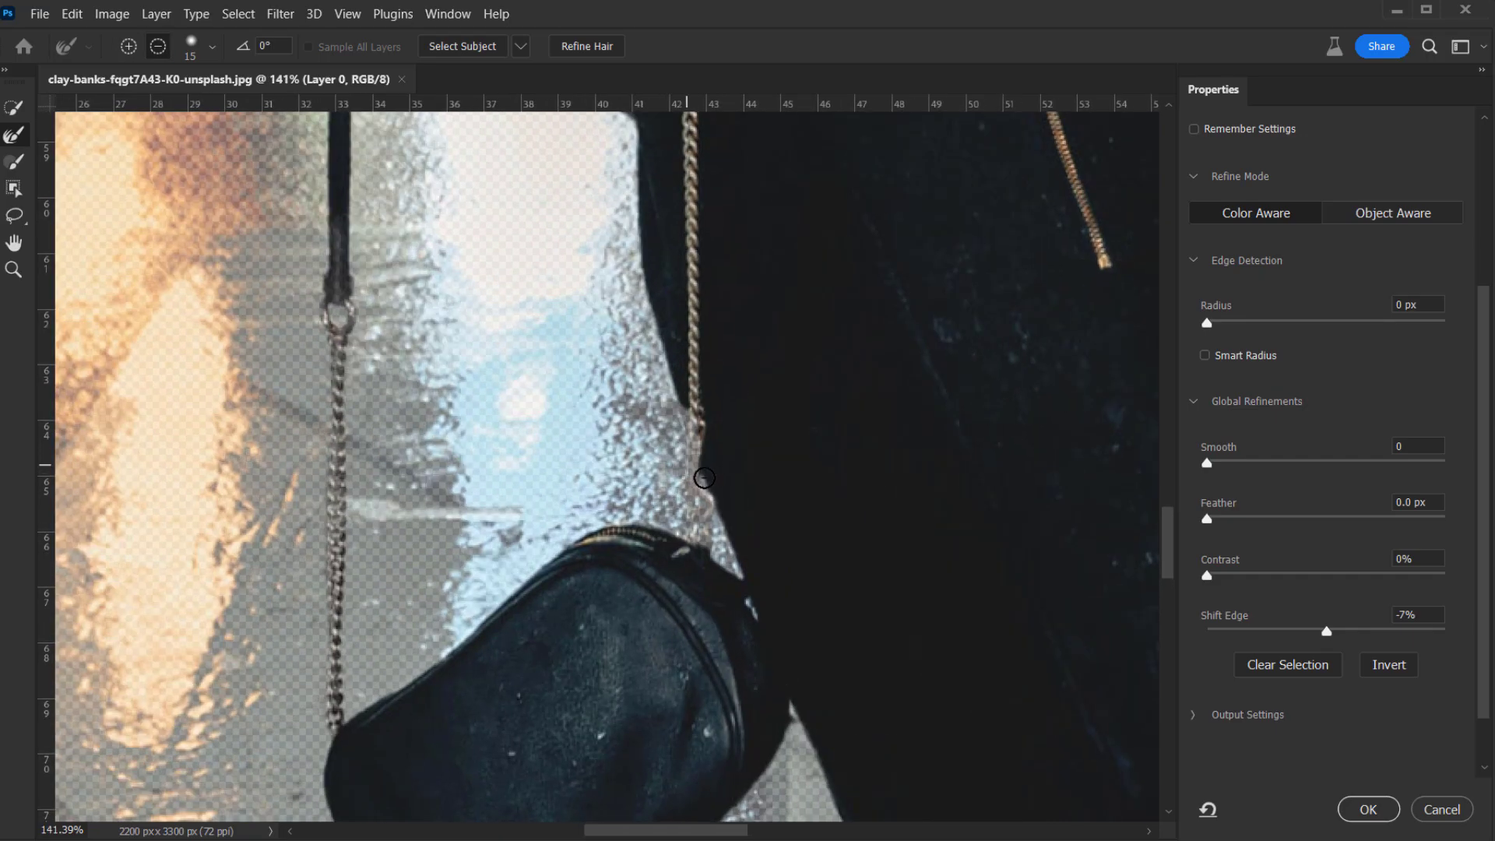
drag(705, 523, 697, 567)
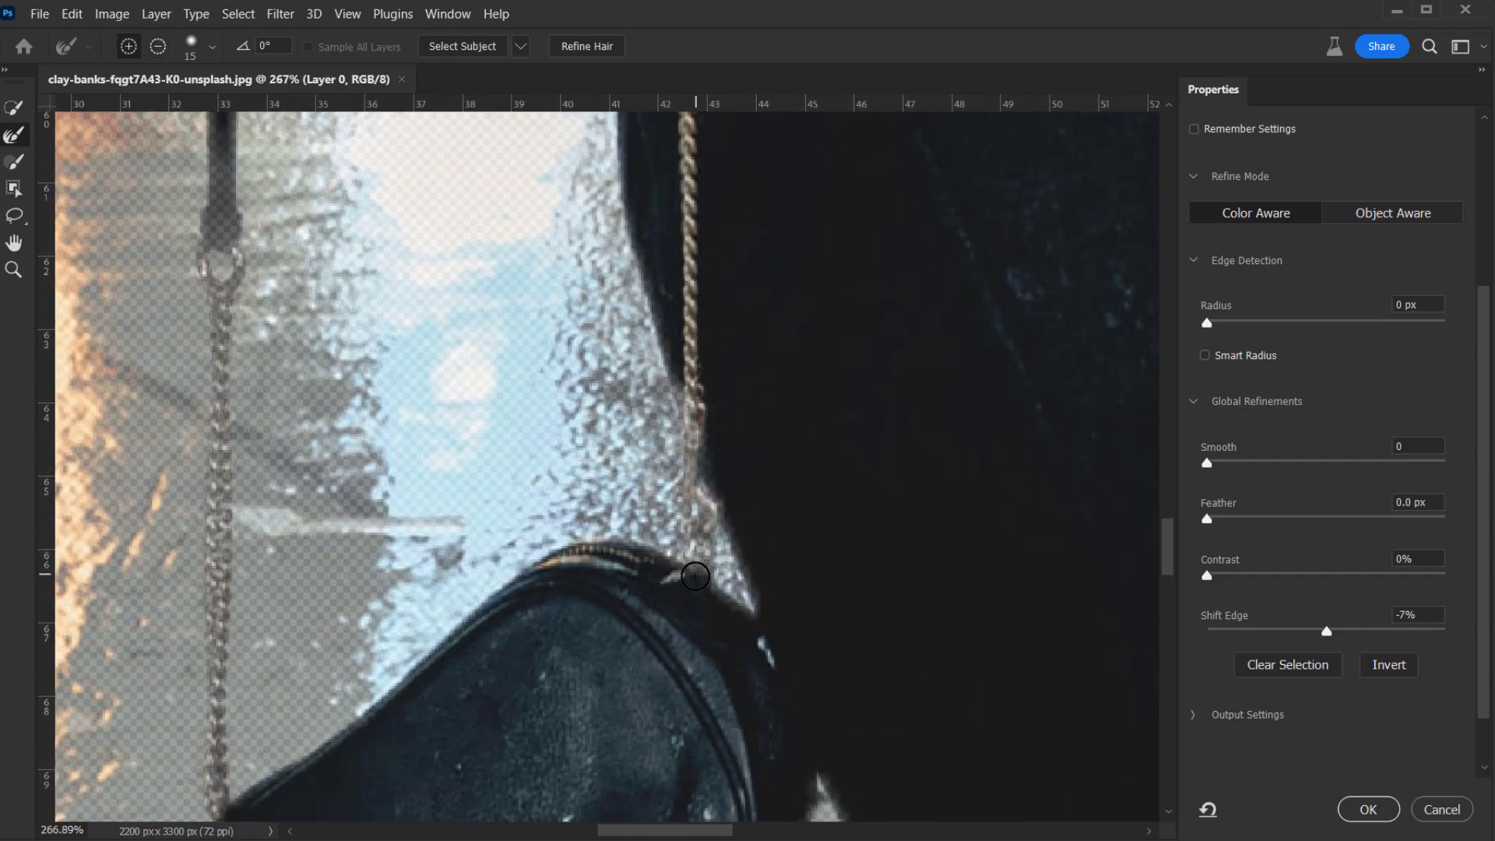
scroll(621, 531, down, 8)
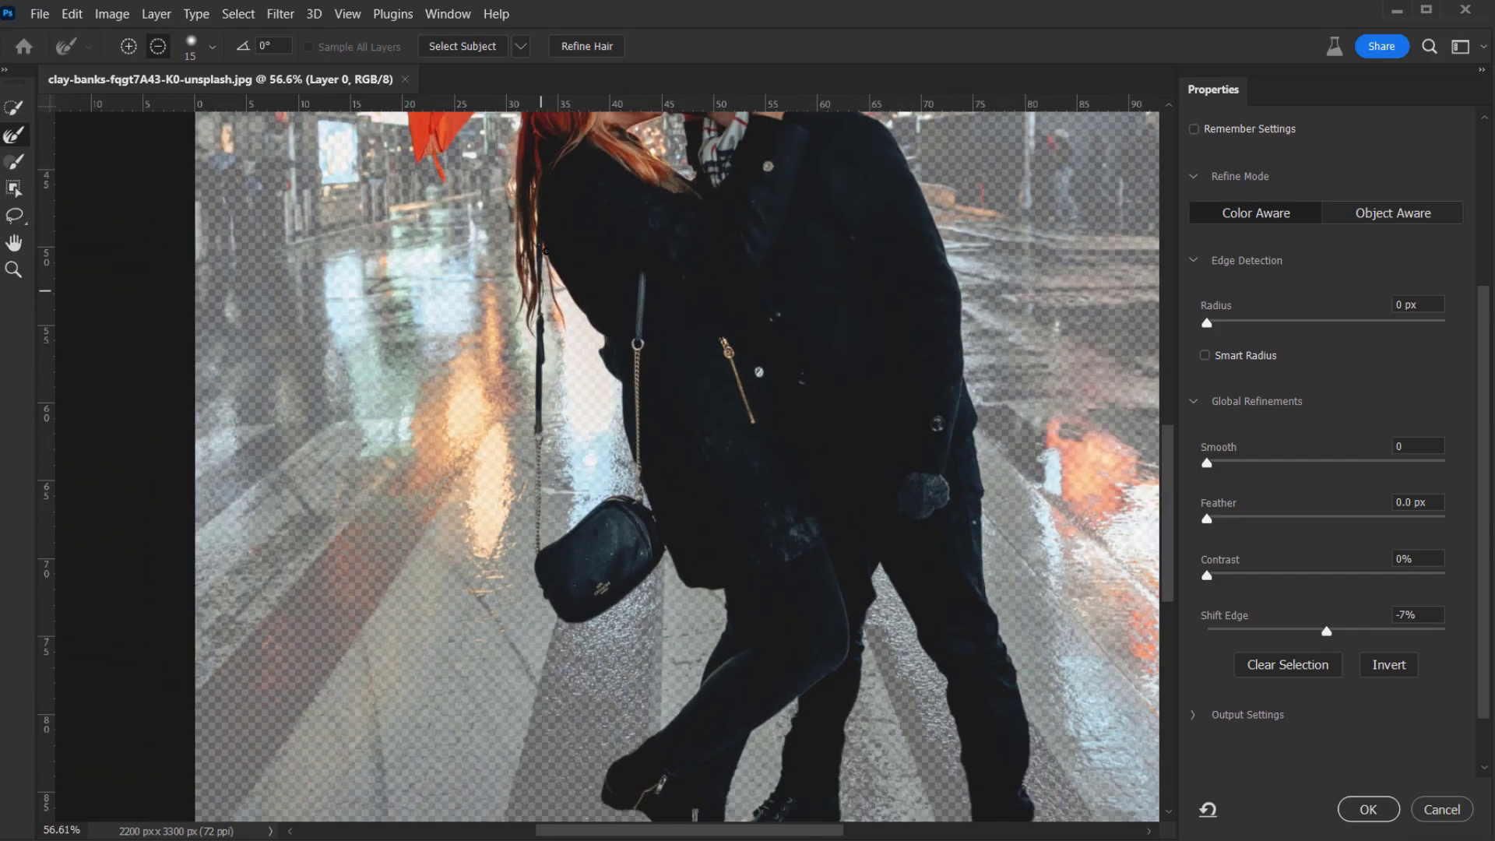
- Enlarge the Refine Edge Brush to 26 and refine the outer edge of the woman's hanging hair
scroll(542, 243, up, 5)
drag(507, 211, 505, 436)
mouse_move(496, 177)
mouse_down()
mouse_move(438, 321)
mouse_move(490, 343)
mouse_move(457, 359)
mouse_move(472, 404)
mouse_up()
alt+right_click(436, 370)
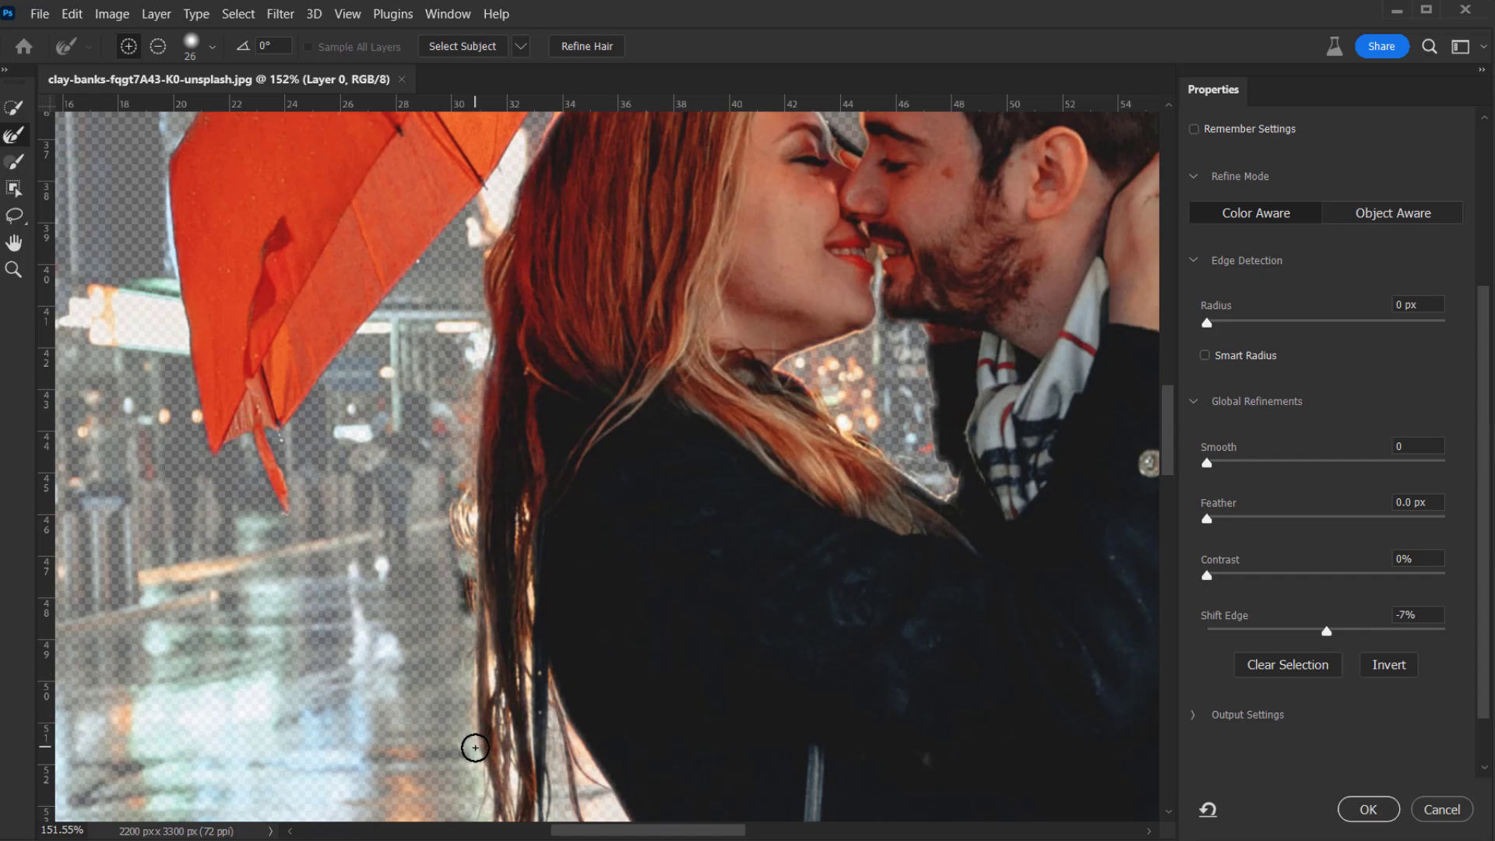
drag(485, 705, 490, 690)
drag(472, 547, 465, 478)
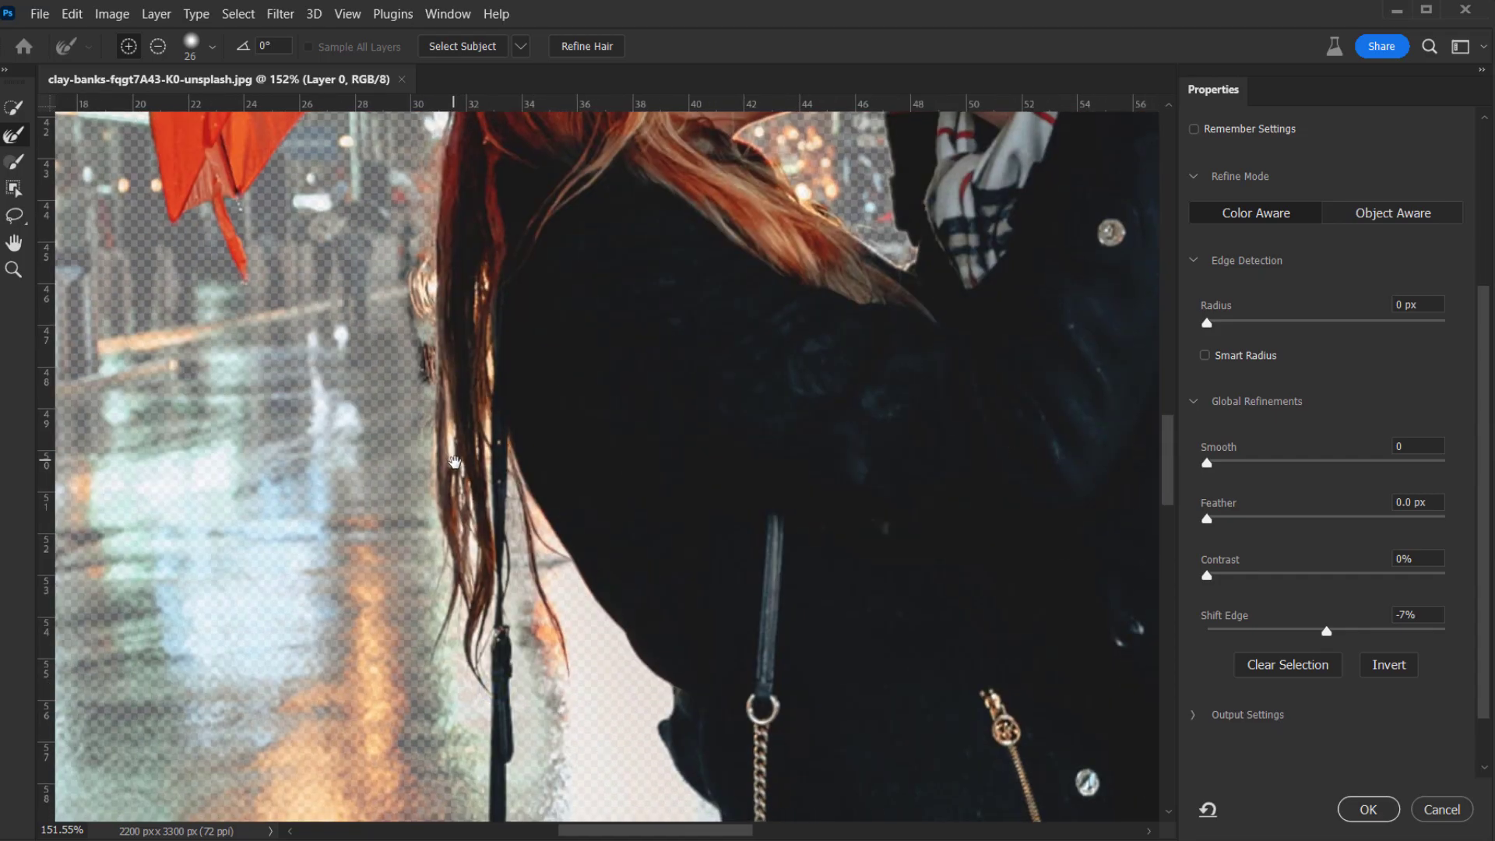
scroll(499, 528, down, 2)
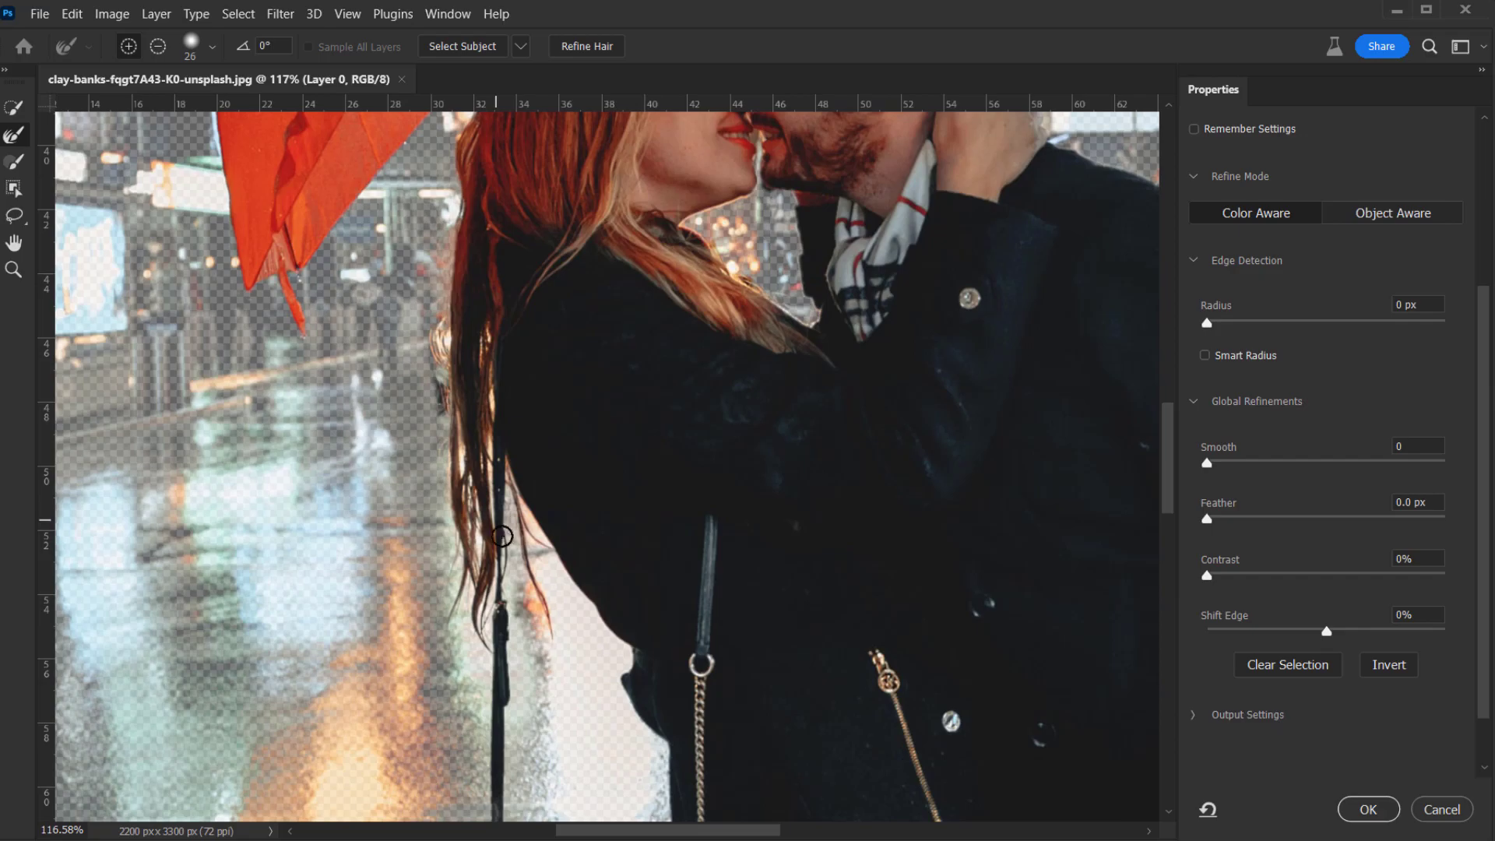
- Examine the cutout edges around the woman's hair, the umbrella, the man's coat and the couple's legs
drag(523, 584, 354, 625)
scroll(376, 485, down, 2)
drag(566, 323, 576, 490)
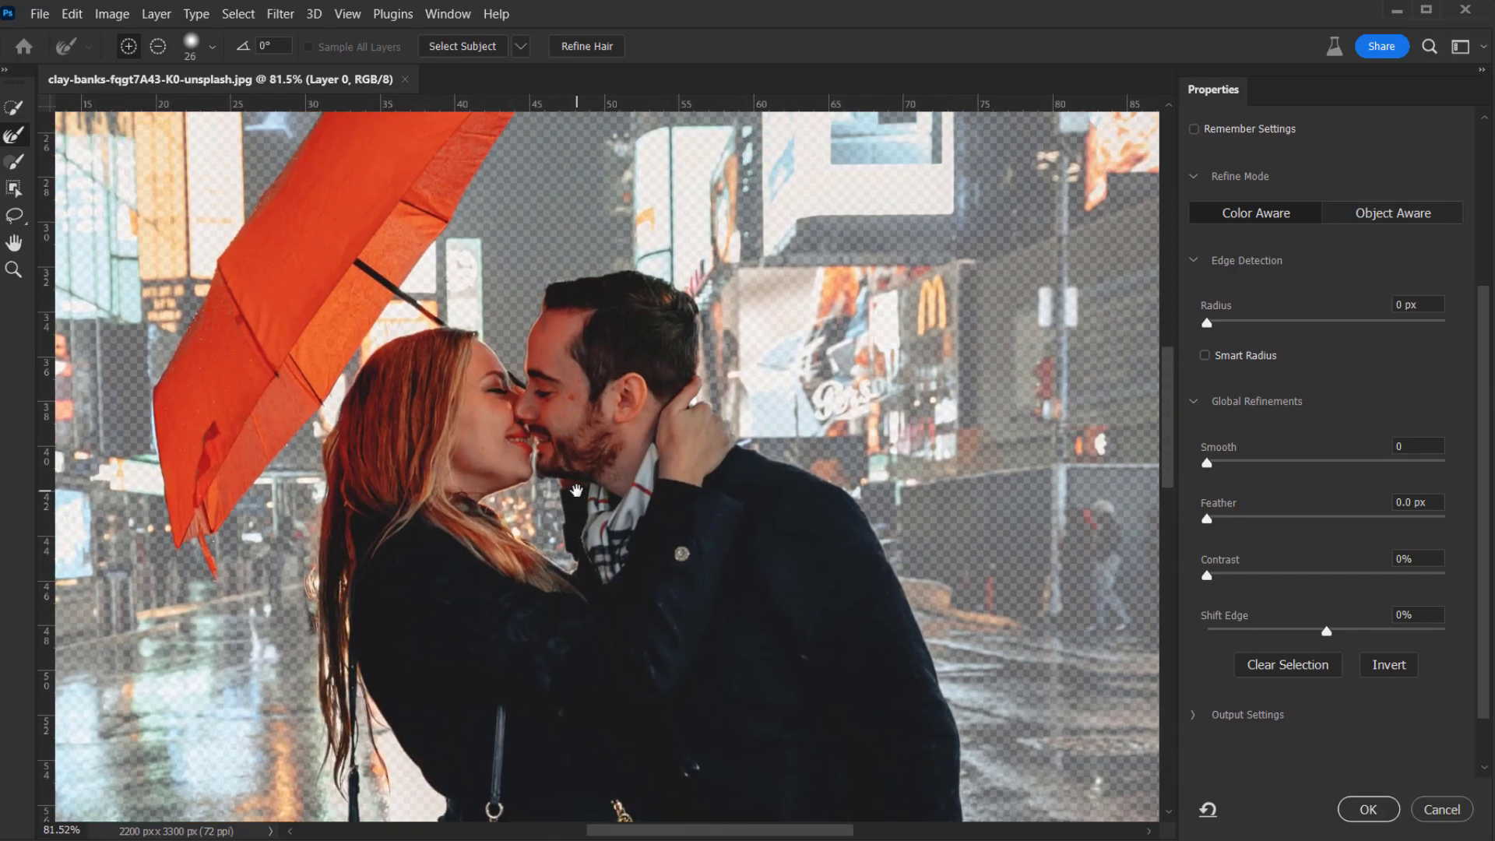
drag(678, 421, 355, 150)
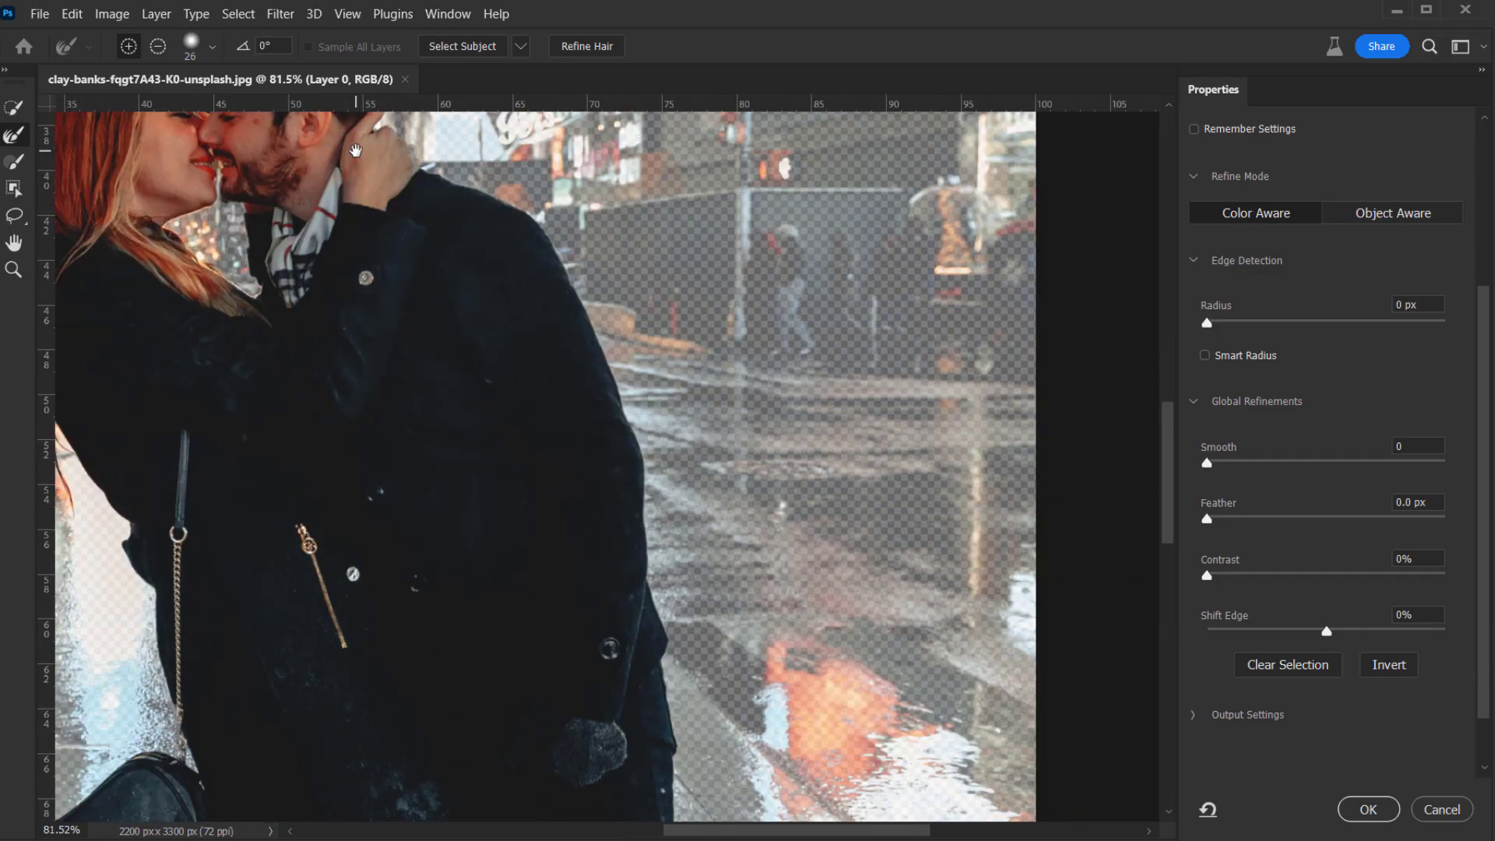
drag(494, 574, 537, 348)
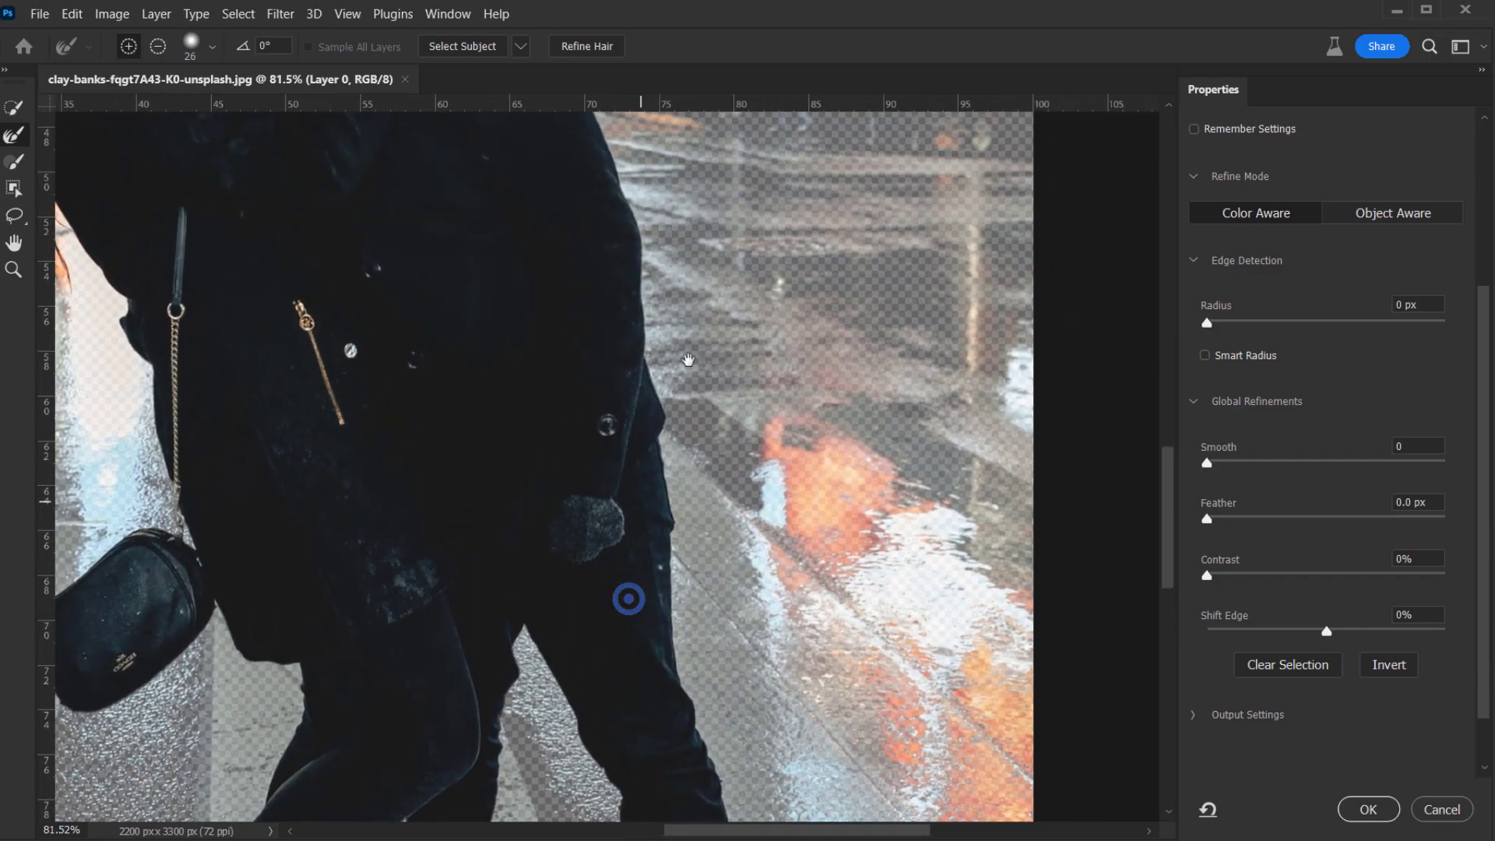
drag(627, 600, 744, 220)
scroll(357, 561, down, 3)
drag(419, 419, 541, 607)
scroll(539, 601, down, 2)
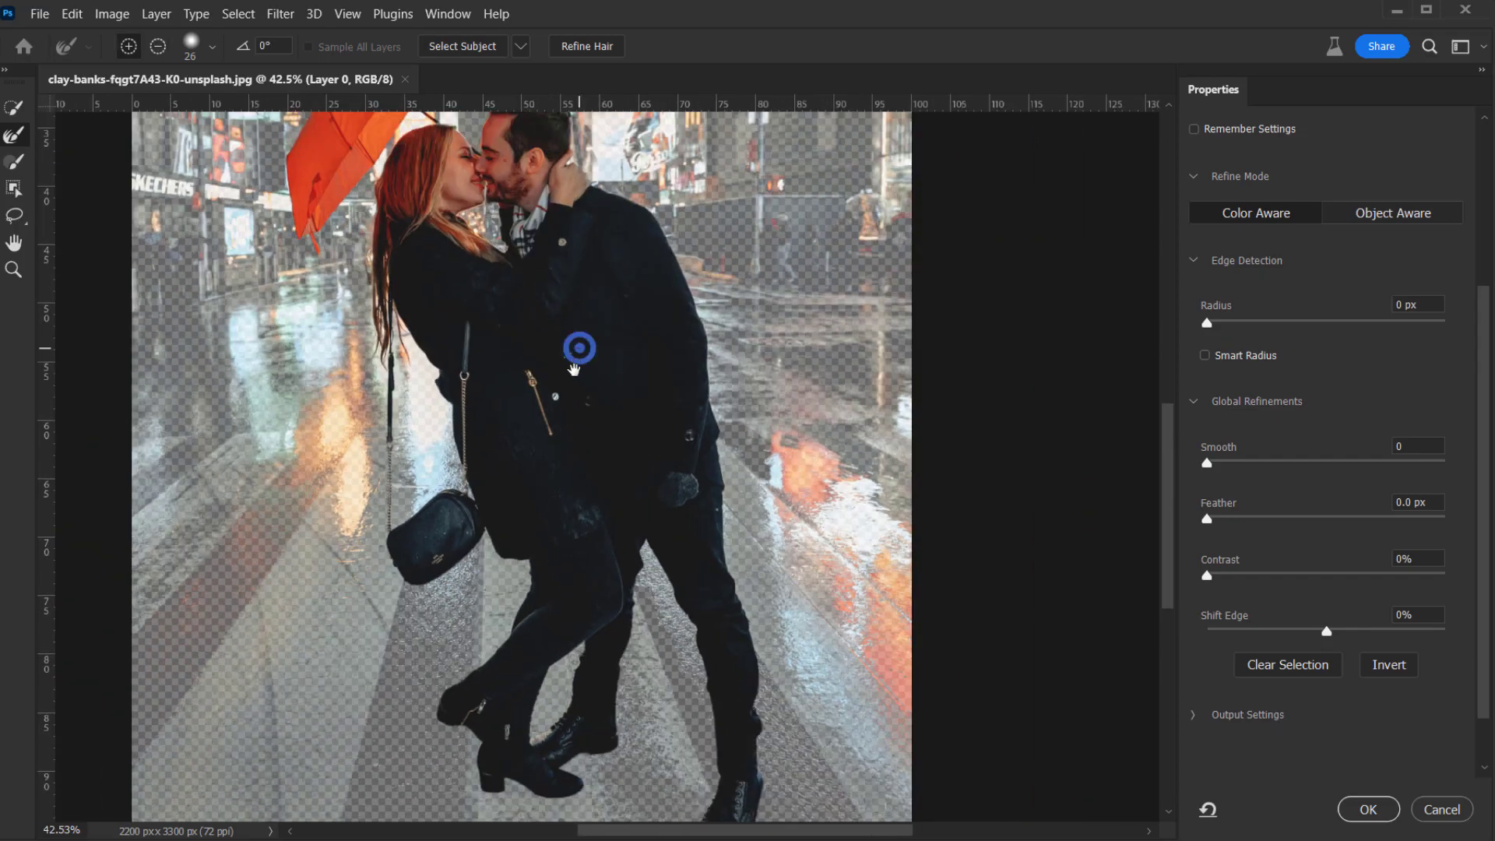
drag(575, 360, 566, 432)
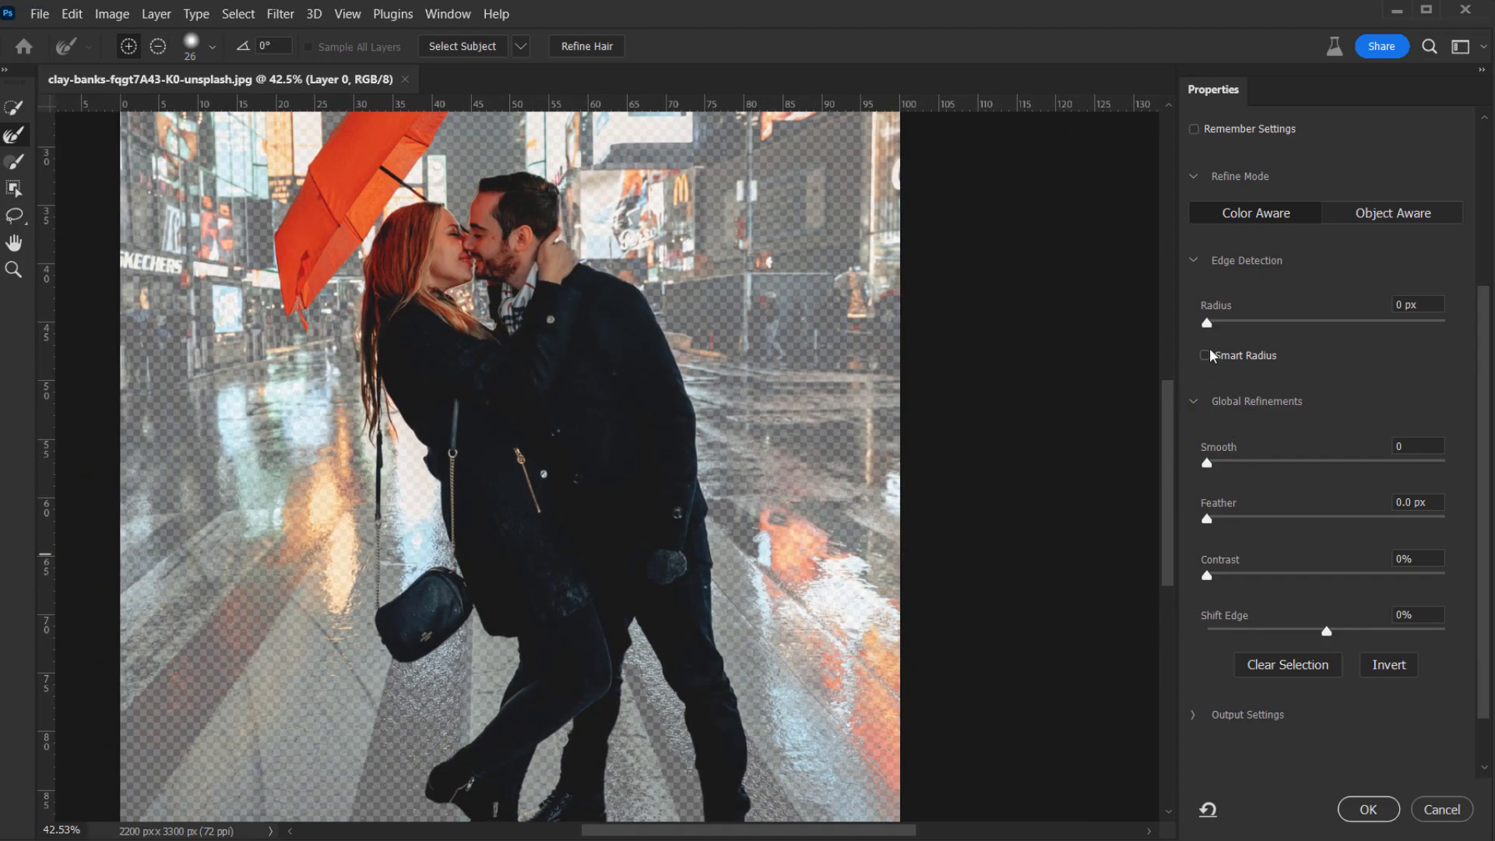
- Shift the selection edge slightly inward and apply the Select and Mask refinements
click(1208, 321)
click(1224, 463)
drag(1327, 629, 1320, 631)
click(1316, 631)
click(1388, 810)
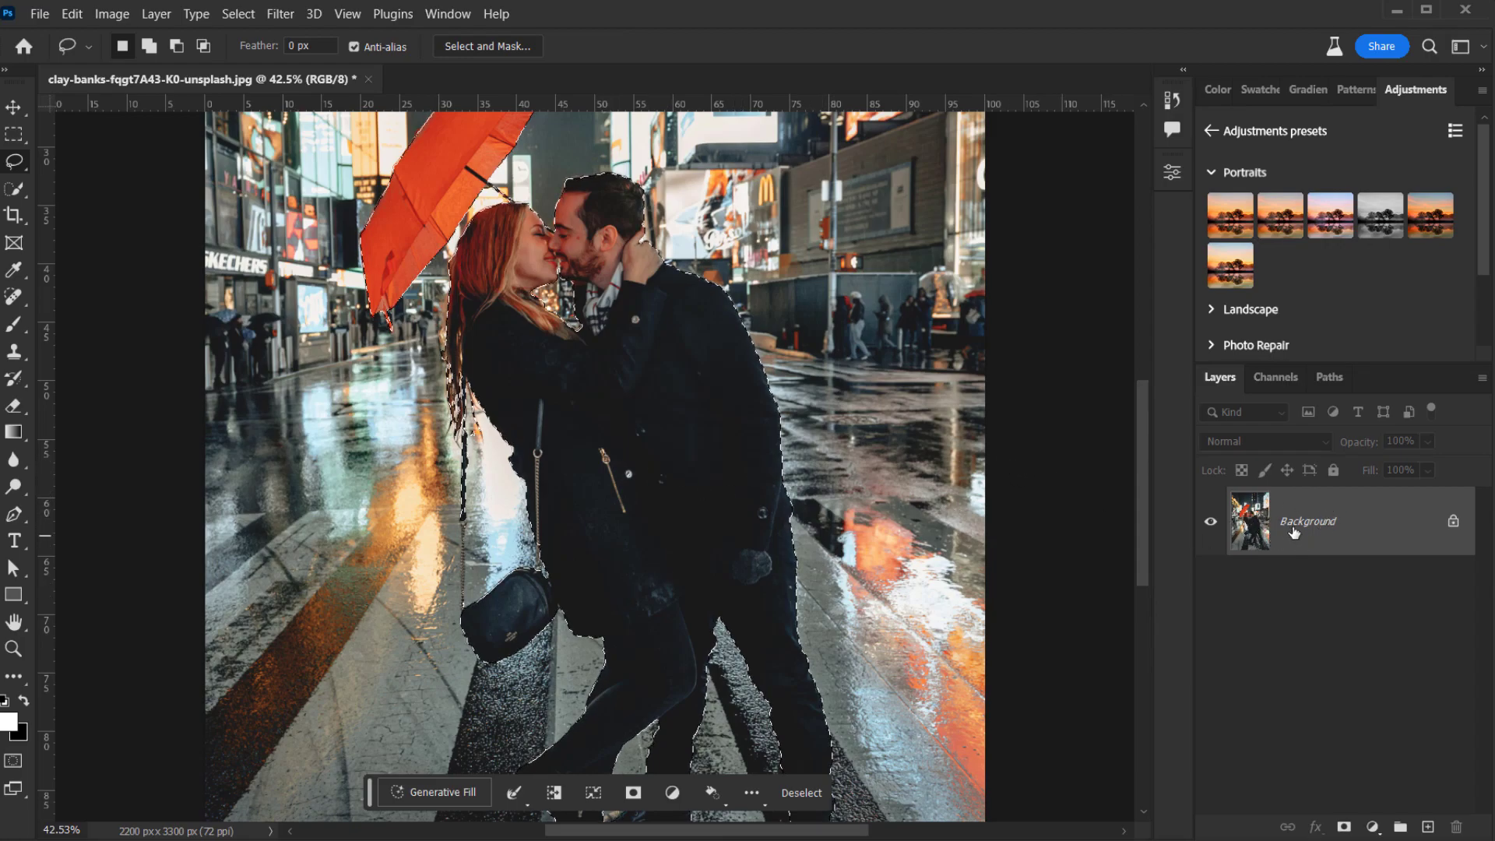
- Duplicate the Background layer and name the copy Subjects
drag(1373, 533, 1427, 823)
double_click(1328, 525)
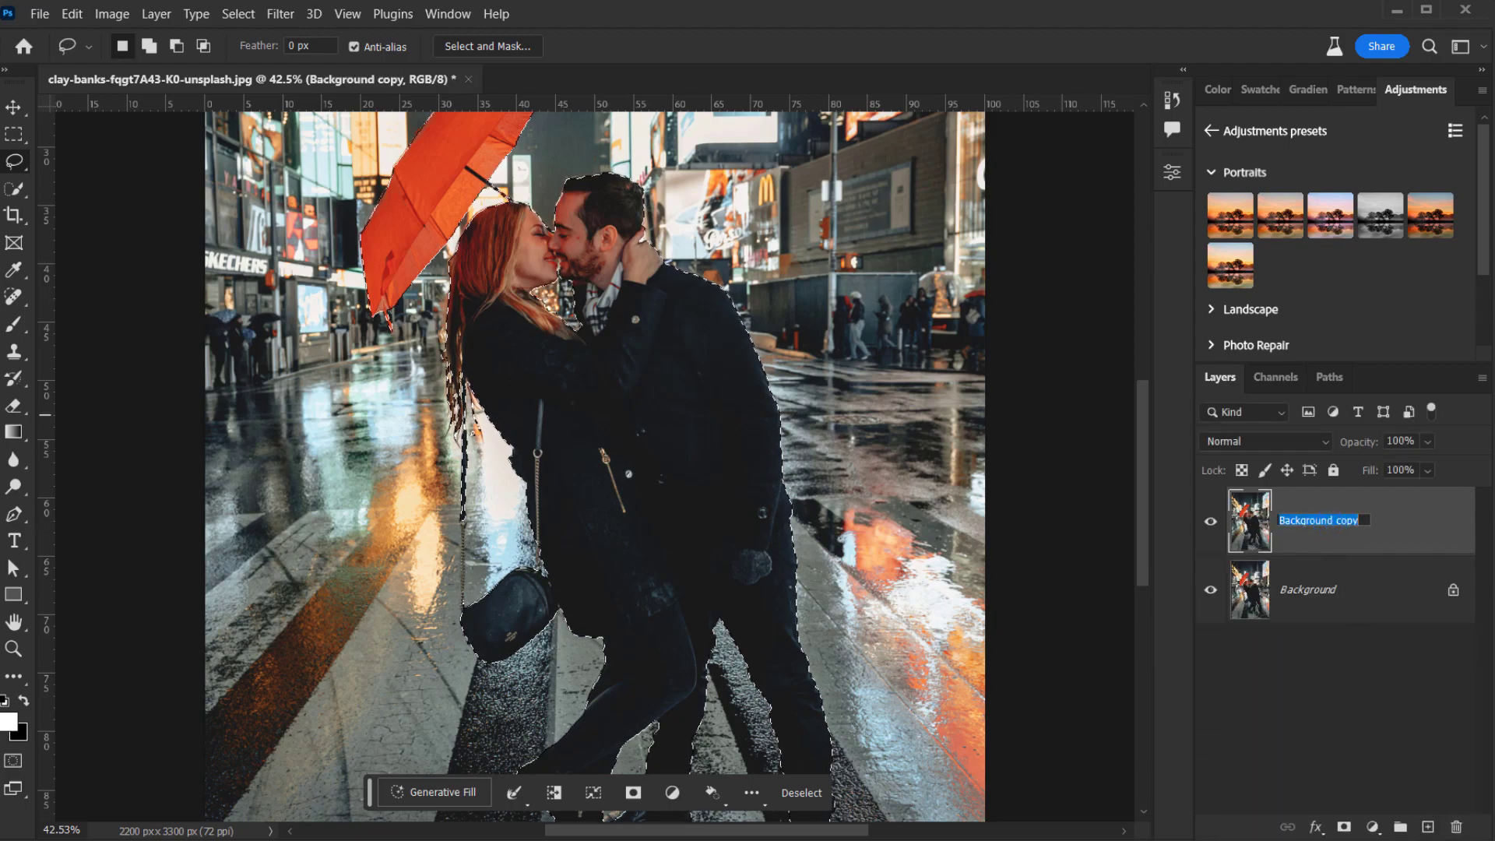
text(Subjects)
key(Return)
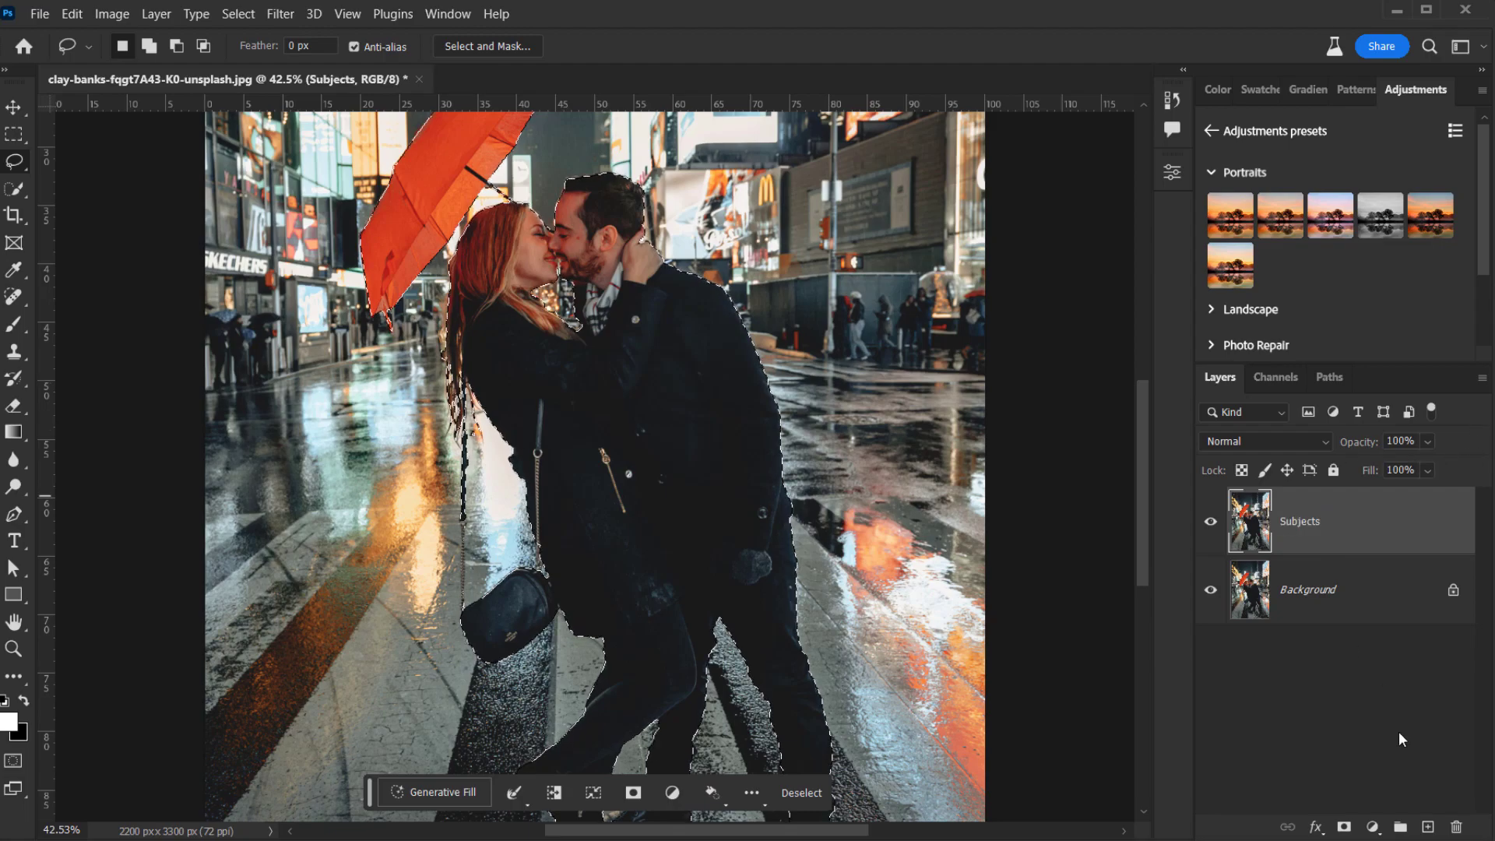
- Add a layer mask to the Subjects layer from the selection and hide the Background layer
click(1344, 827)
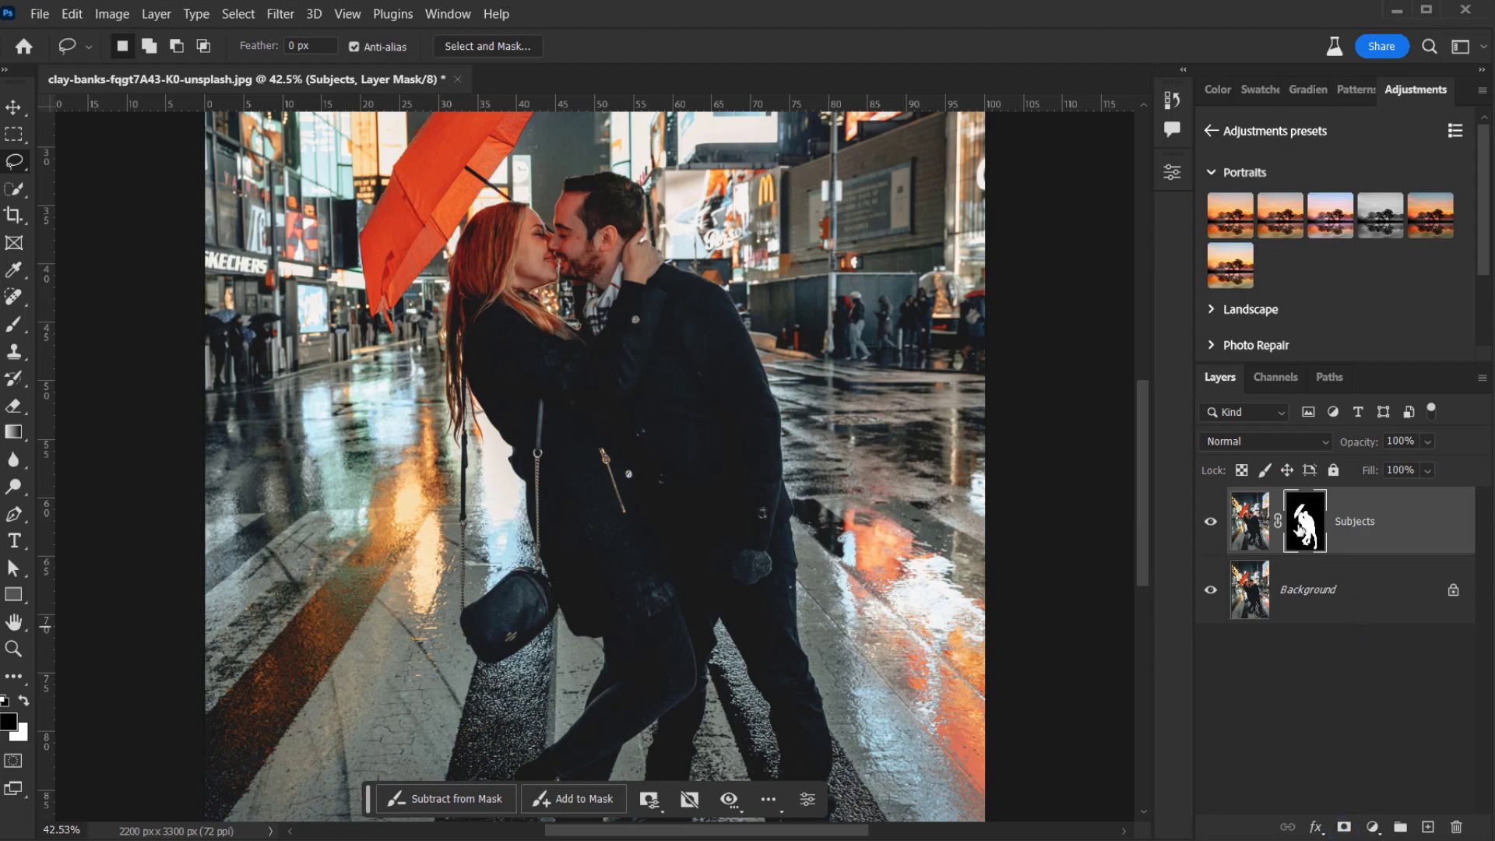
click(1214, 589)
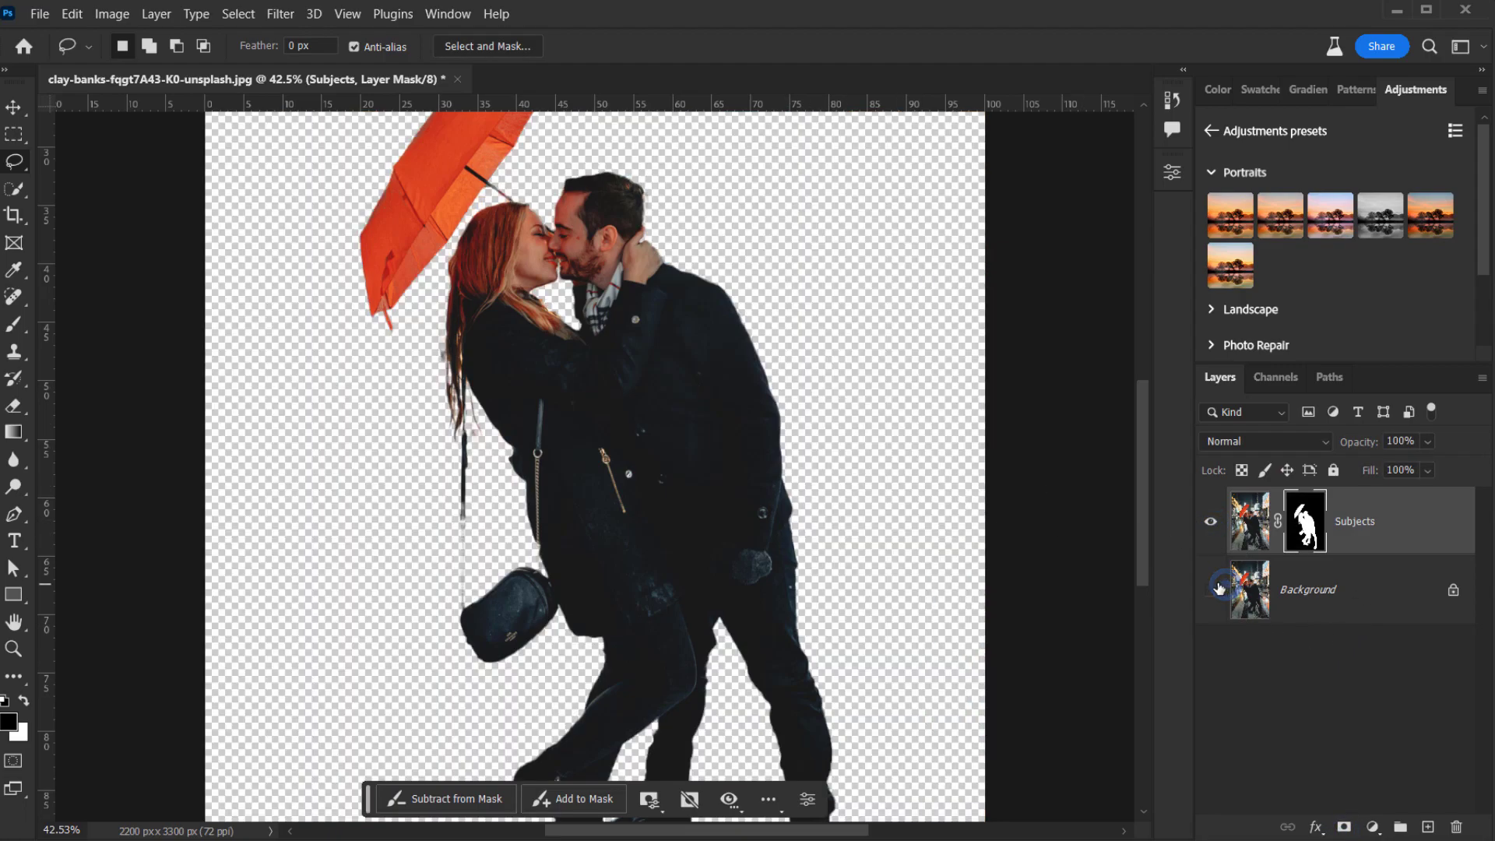
scroll(467, 374, down, 5)
scroll(436, 382, up, 4)
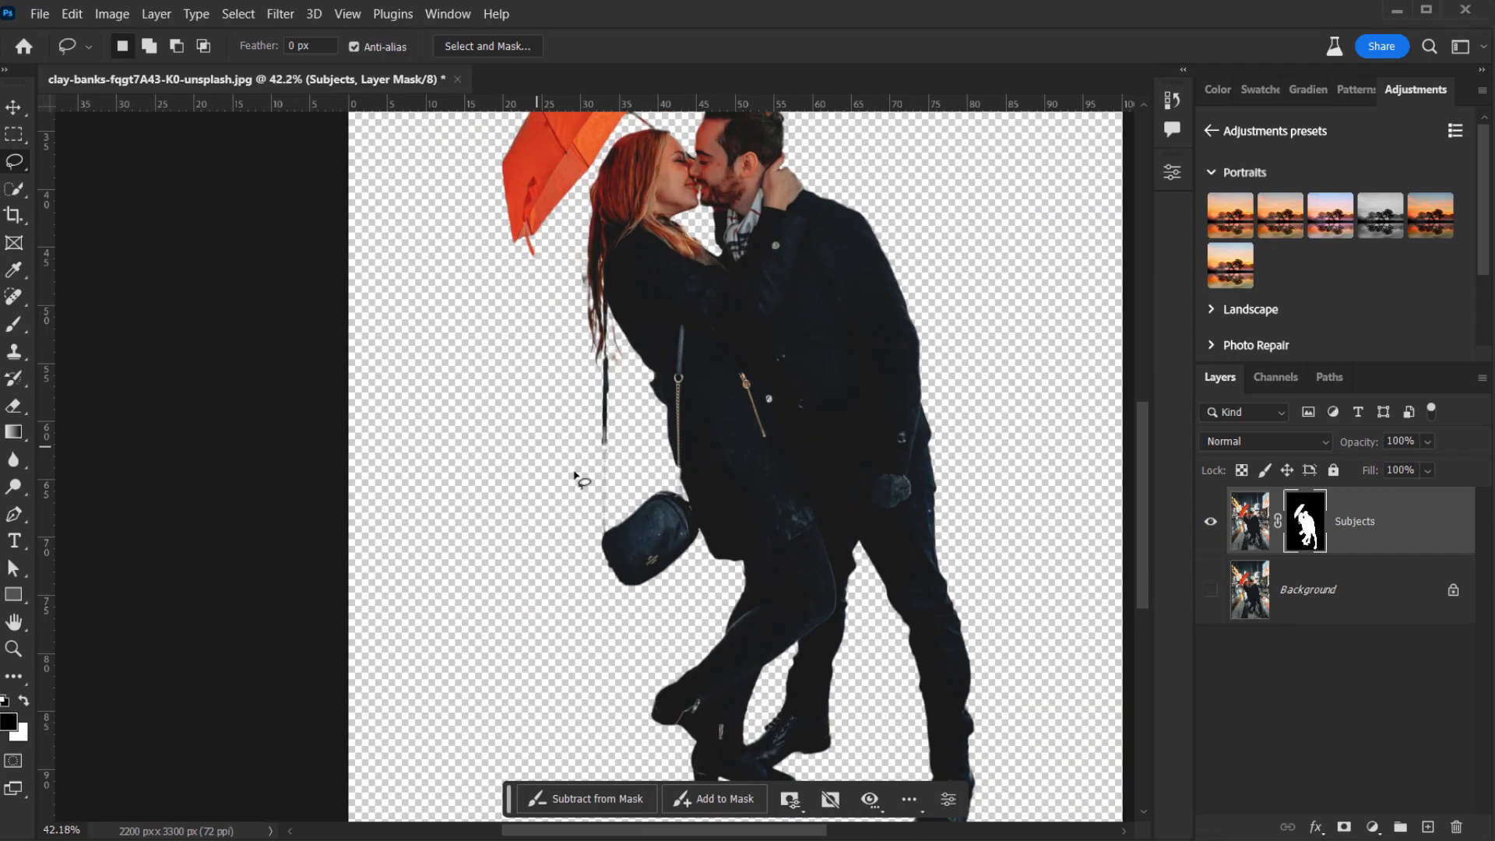
- Set up a white 9 px Brush with 87% hardness for restoring the hanging bag strap on the Subjects mask
scroll(577, 476, up, 5)
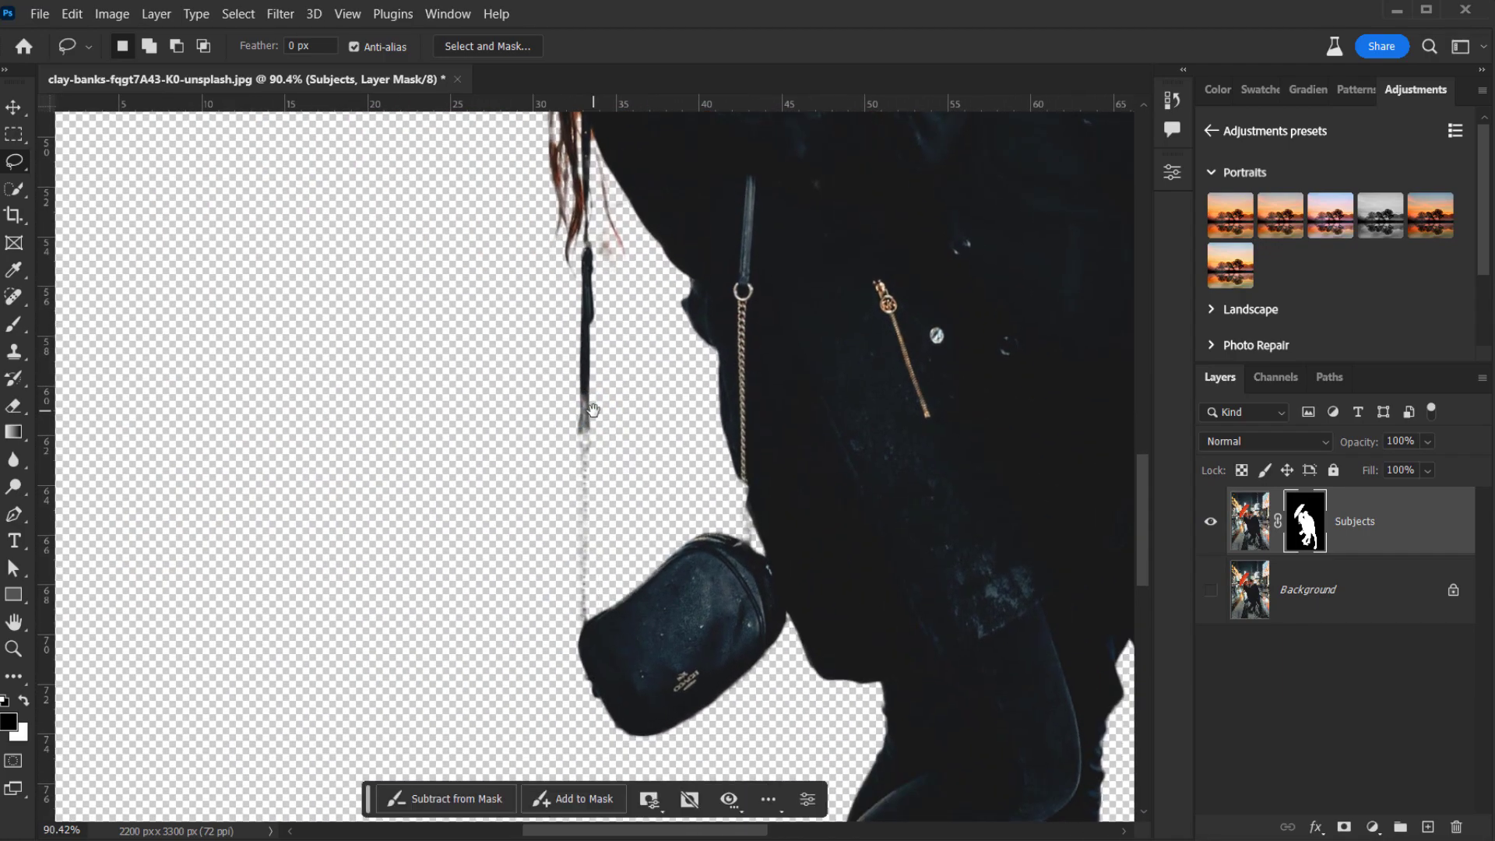
key(b)
scroll(592, 460, up, 6)
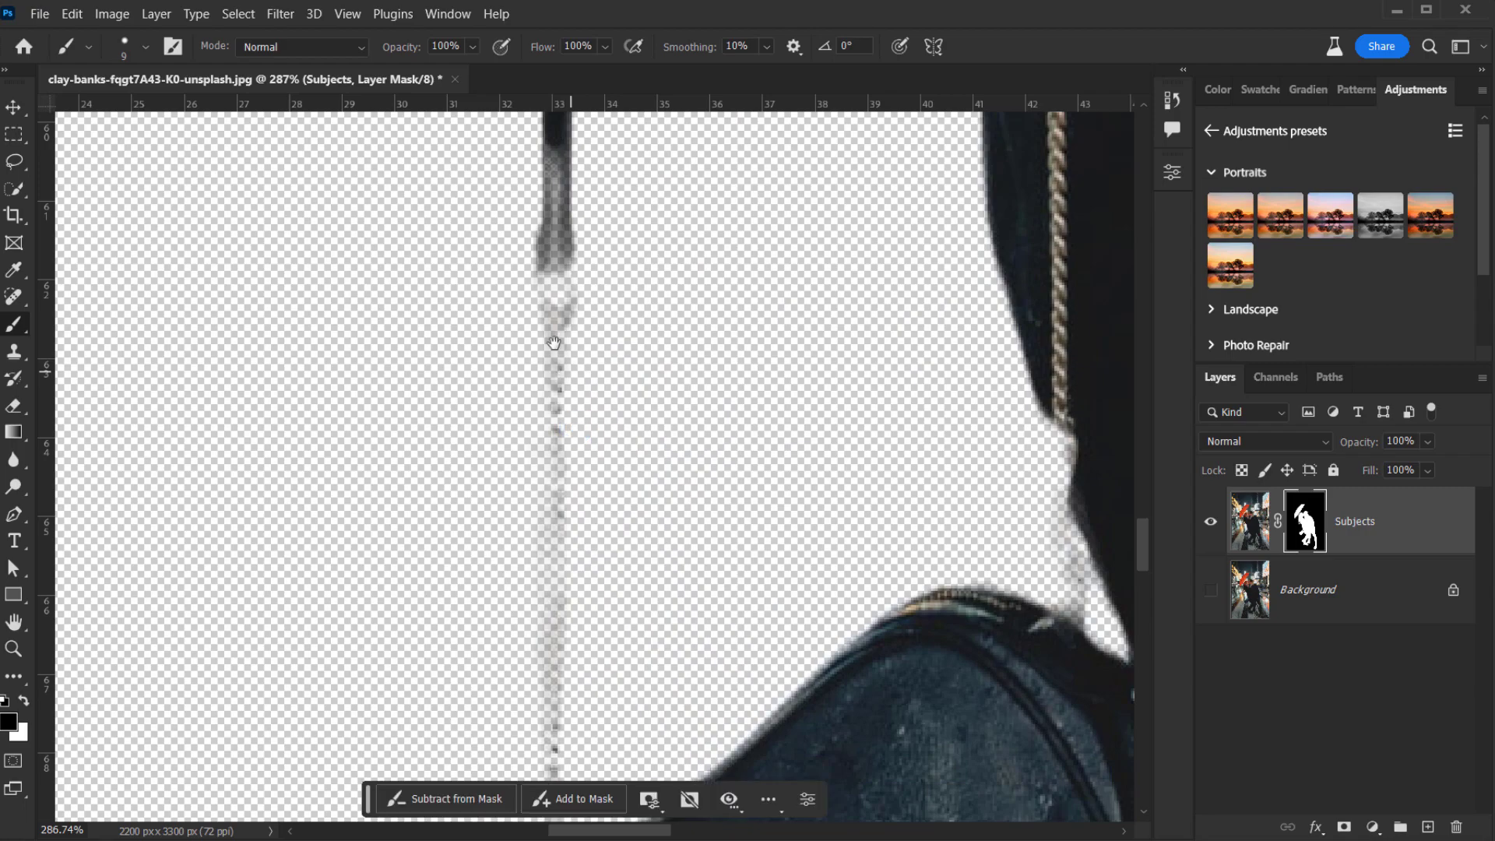
drag(527, 204, 548, 271)
drag(579, 220, 582, 237)
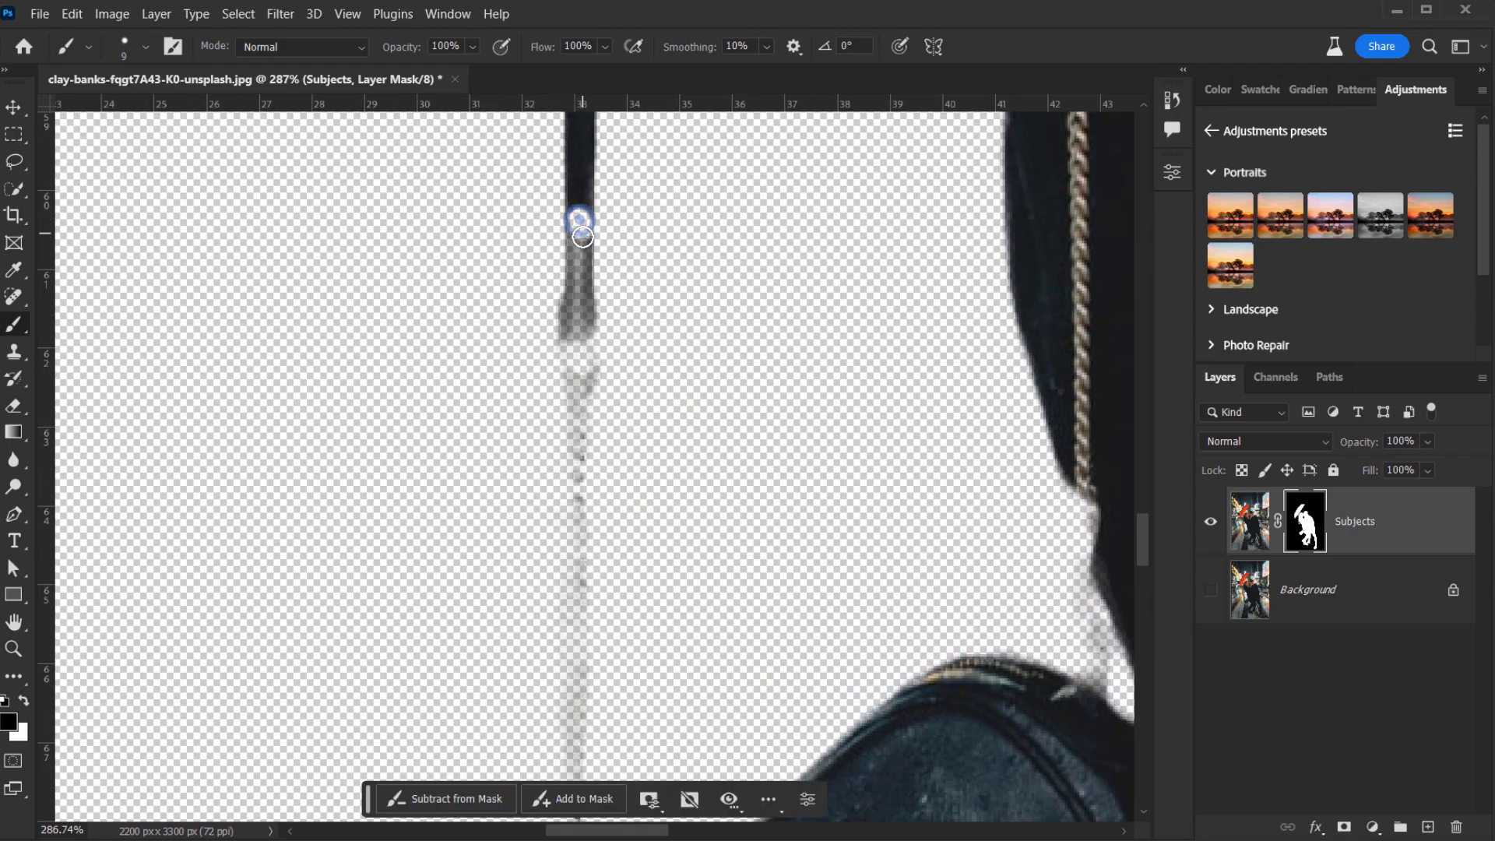
key(ctrl+z)
key(x)
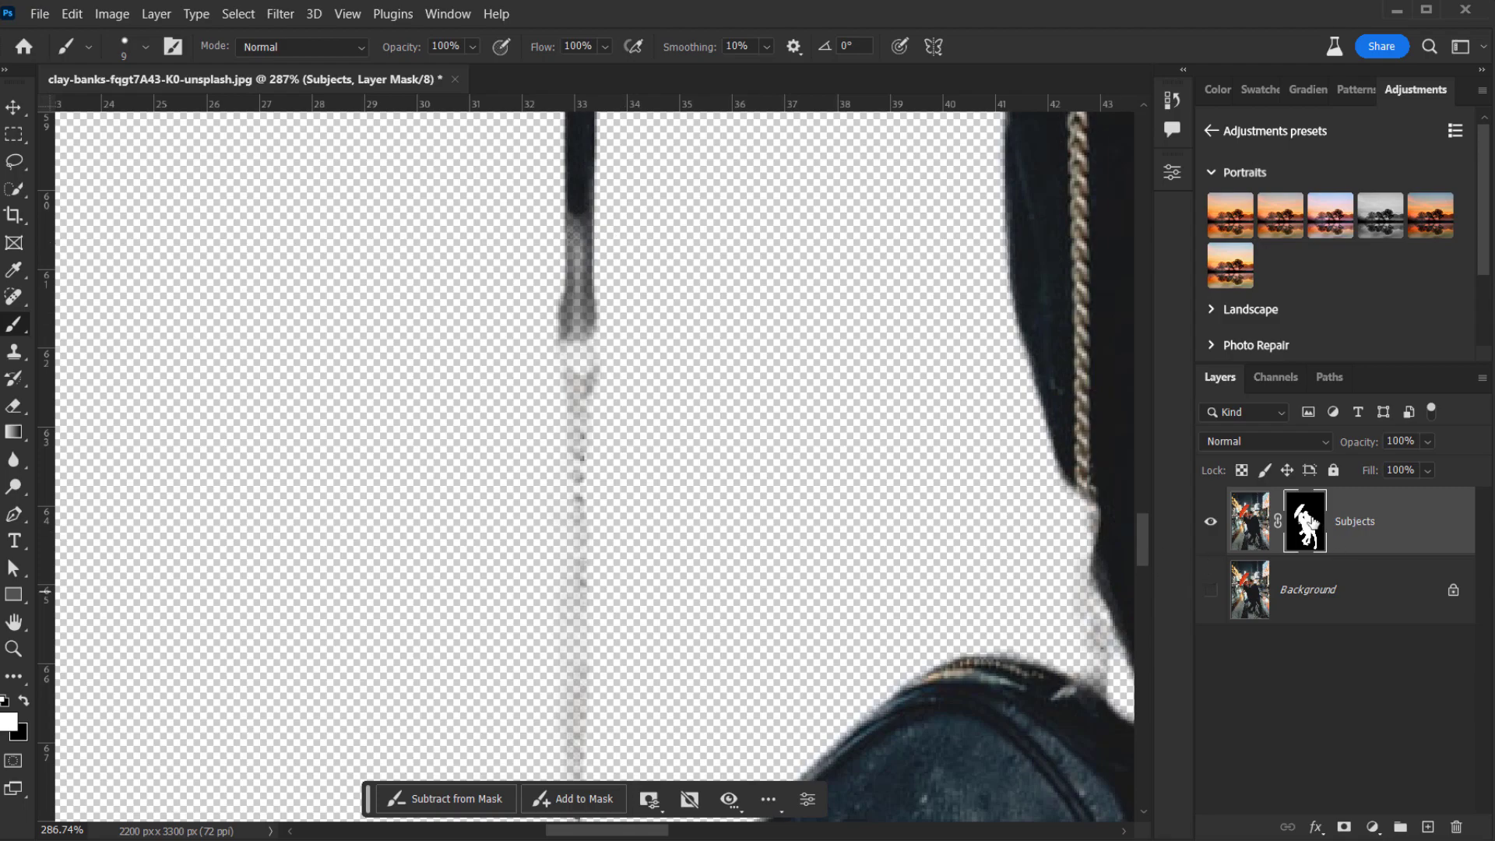
right_click(563, 206)
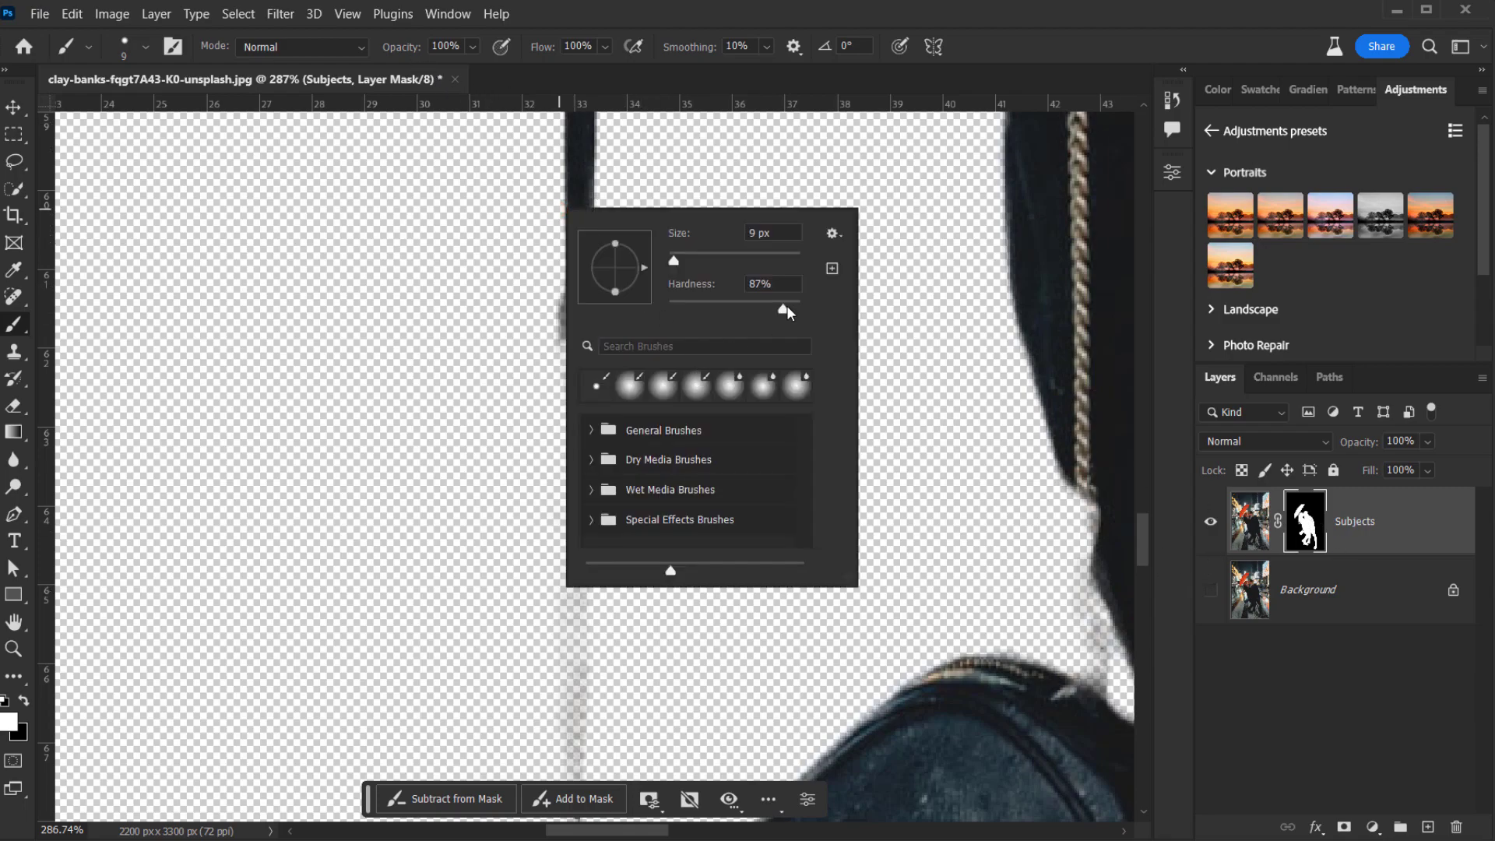
click(1007, 50)
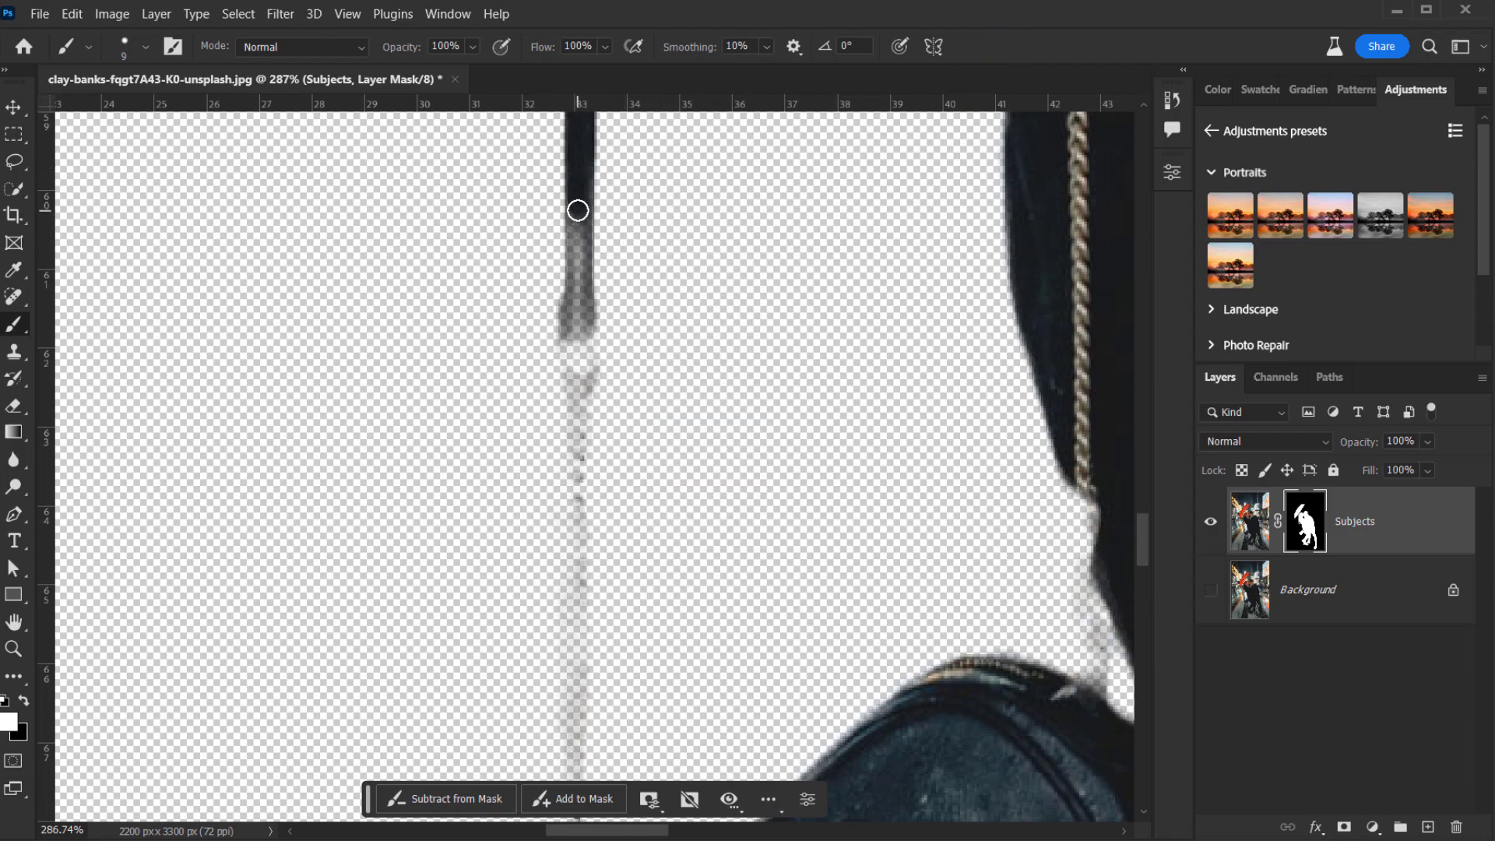
- Paint the mask to restore the faded lower end of the hanging strap and clean up its metal ring
drag(578, 209, 579, 325)
mouse_move(569, 373)
mouse_down()
mouse_move(574, 337)
mouse_move(572, 667)
mouse_move(537, 348)
mouse_up()
mouse_move(537, 348)
mouse_down()
mouse_move(541, 590)
mouse_move(522, 296)
mouse_up()
key(x)
drag(562, 377, 558, 434)
mouse_move(514, 595)
mouse_down()
mouse_move(503, 345)
mouse_move(512, 589)
mouse_up()
key(x)
- Paint the hanging chain back into the mask down to the handbag and touch up its edges with a smaller brush
drag(618, 417, 628, 817)
key(x)
key(x)
key(x)
key(bracketleft)
- Enlarge the brush to 17 px and restore the second chain on the mask where it meets the top of the handbag
key(x)
drag(545, 554, 546, 547)
key(x)
drag(549, 404, 548, 411)
mouse_move(1052, 573)
mouse_down()
mouse_move(755, 517)
mouse_move(777, 590)
mouse_up()
scroll(755, 518, up, 1)
key(bracketright)
key(bracketright)
key(bracketright)
key(x)
mouse_move(758, 498)
mouse_down()
mouse_move(766, 694)
mouse_move(816, 719)
mouse_up()
drag(727, 685, 653, 681)
drag(760, 601, 783, 567)
scroll(783, 569, down, 5)
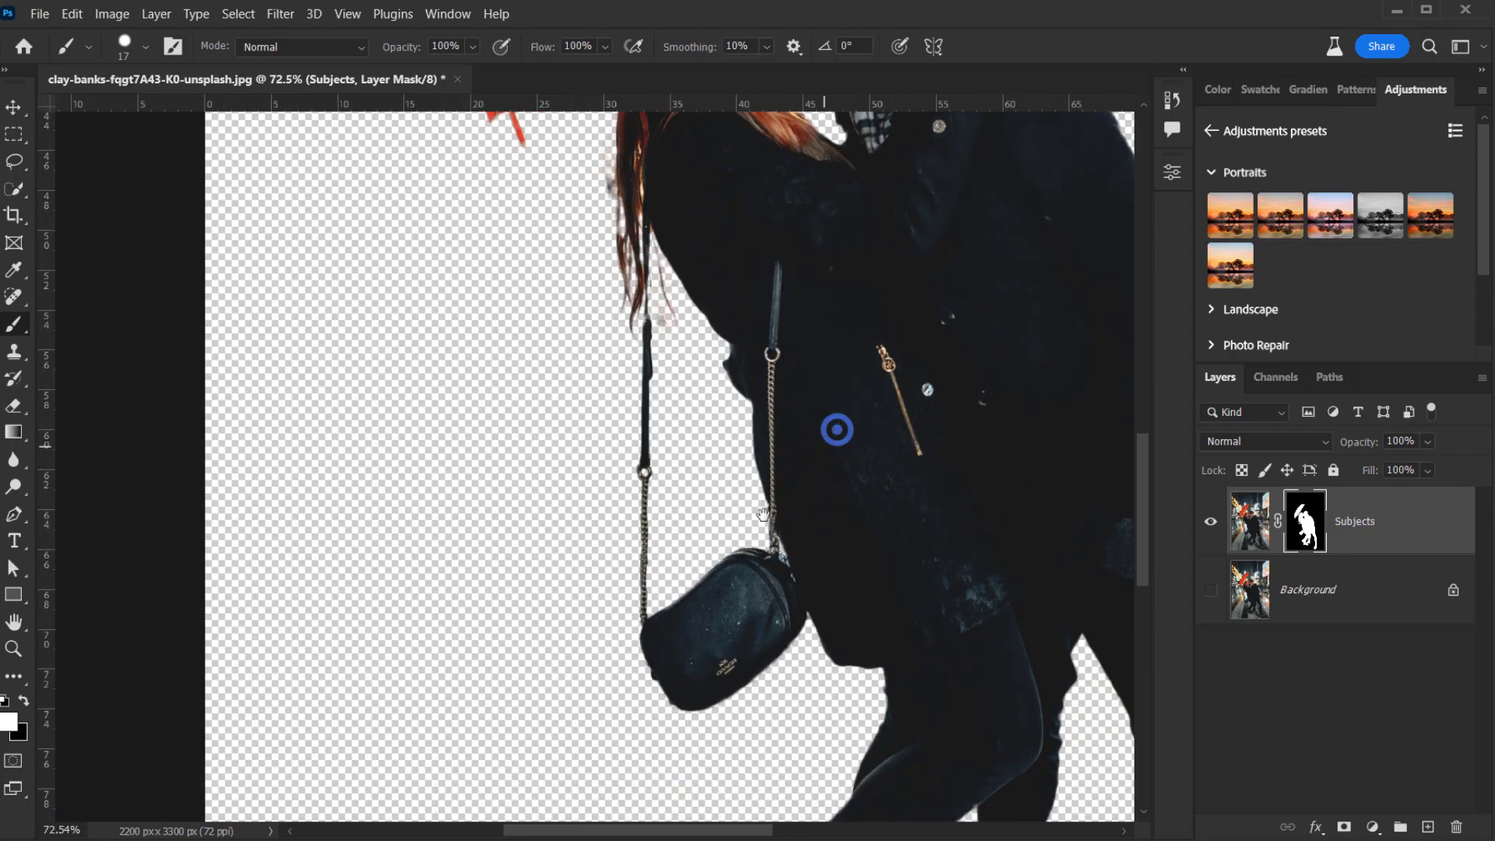
- Show the Background layer again and make it the active layer
drag(834, 424, 694, 593)
scroll(693, 593, down, 3)
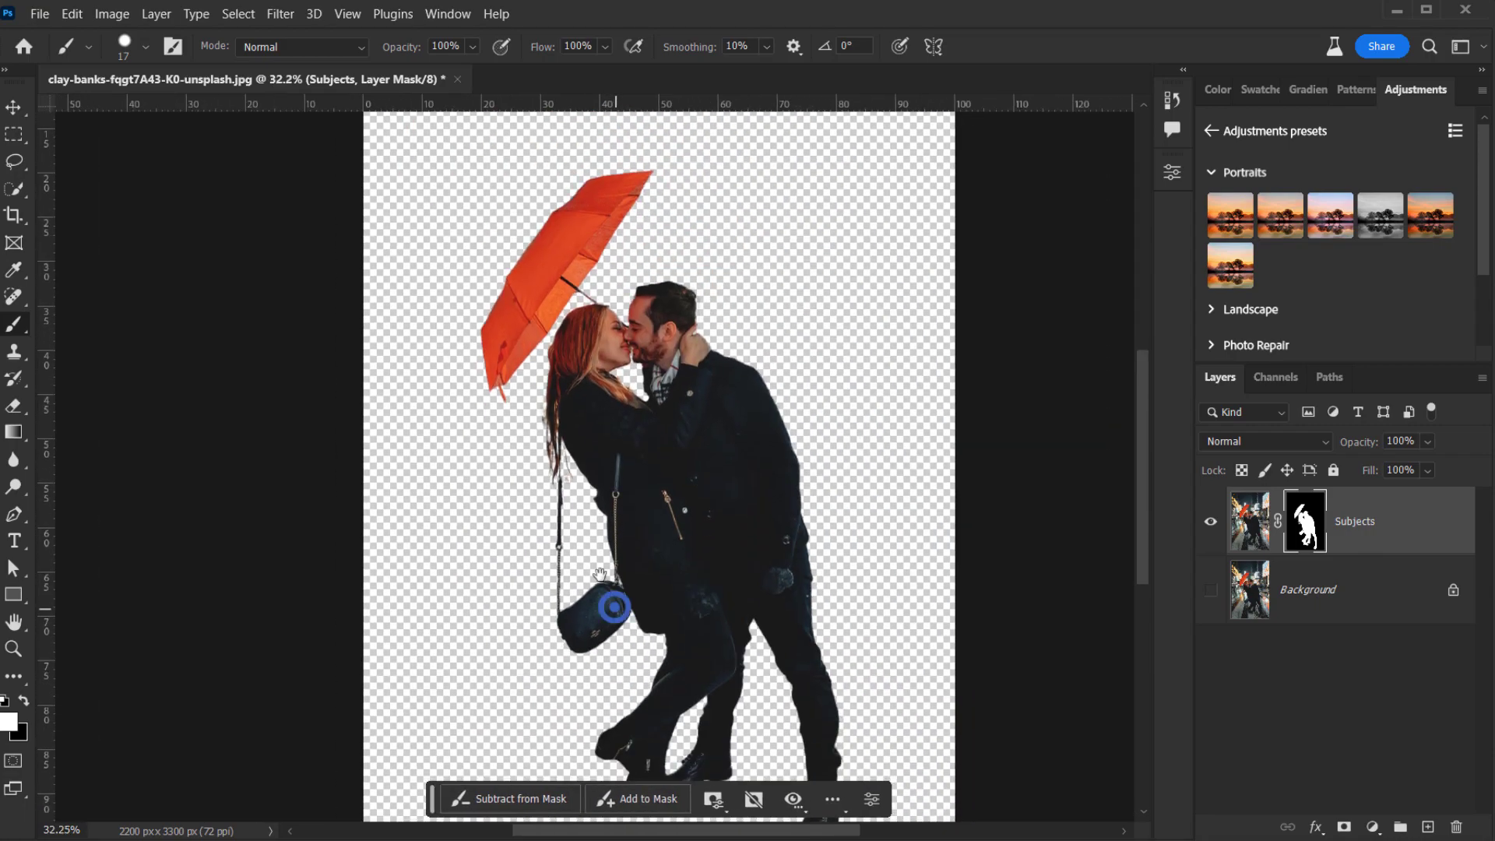
scroll(569, 515, down, 2)
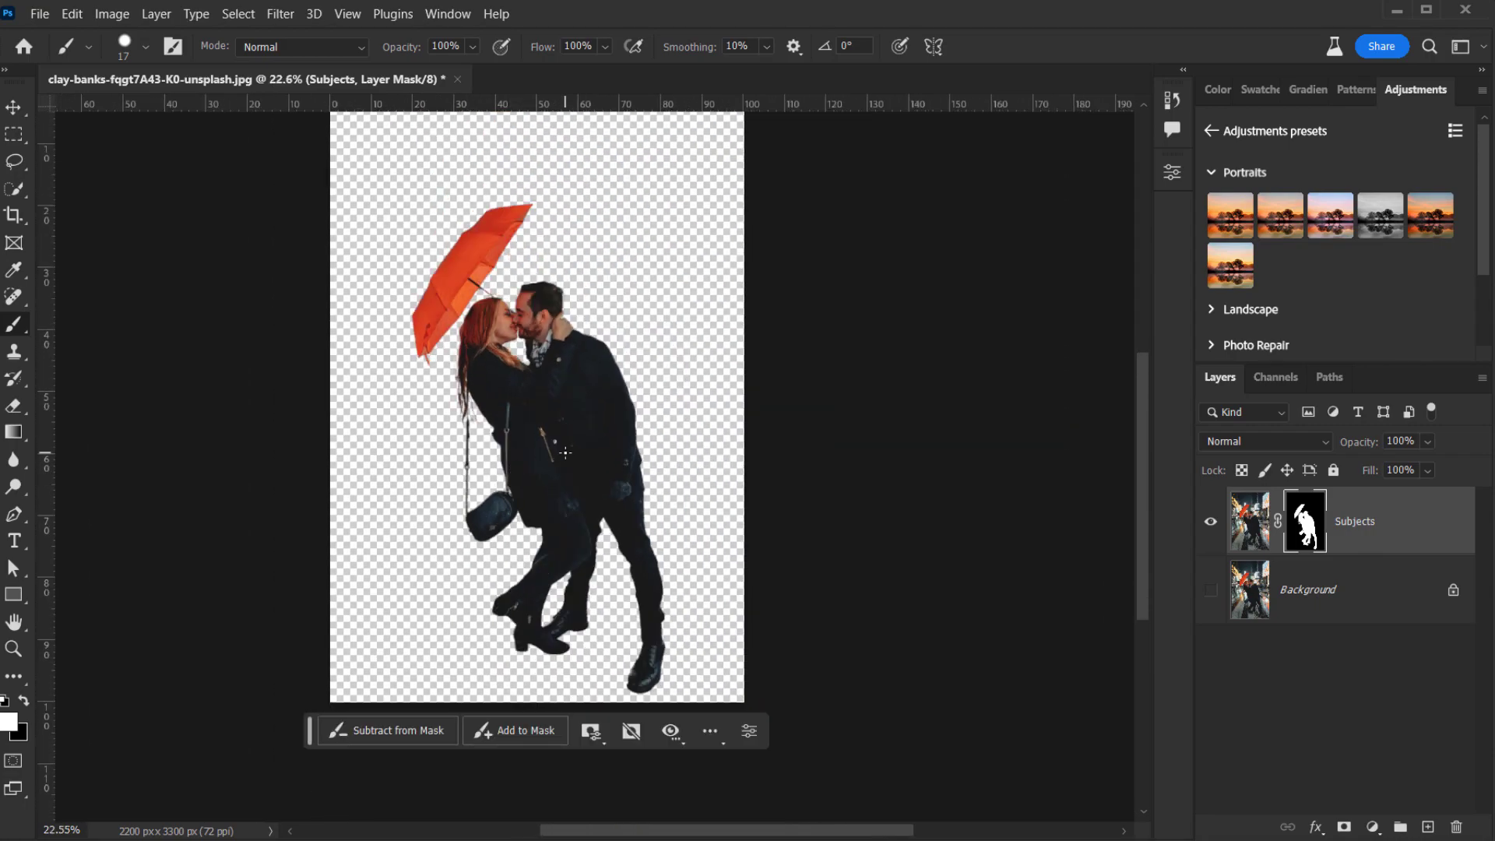
scroll(565, 453, up, 1)
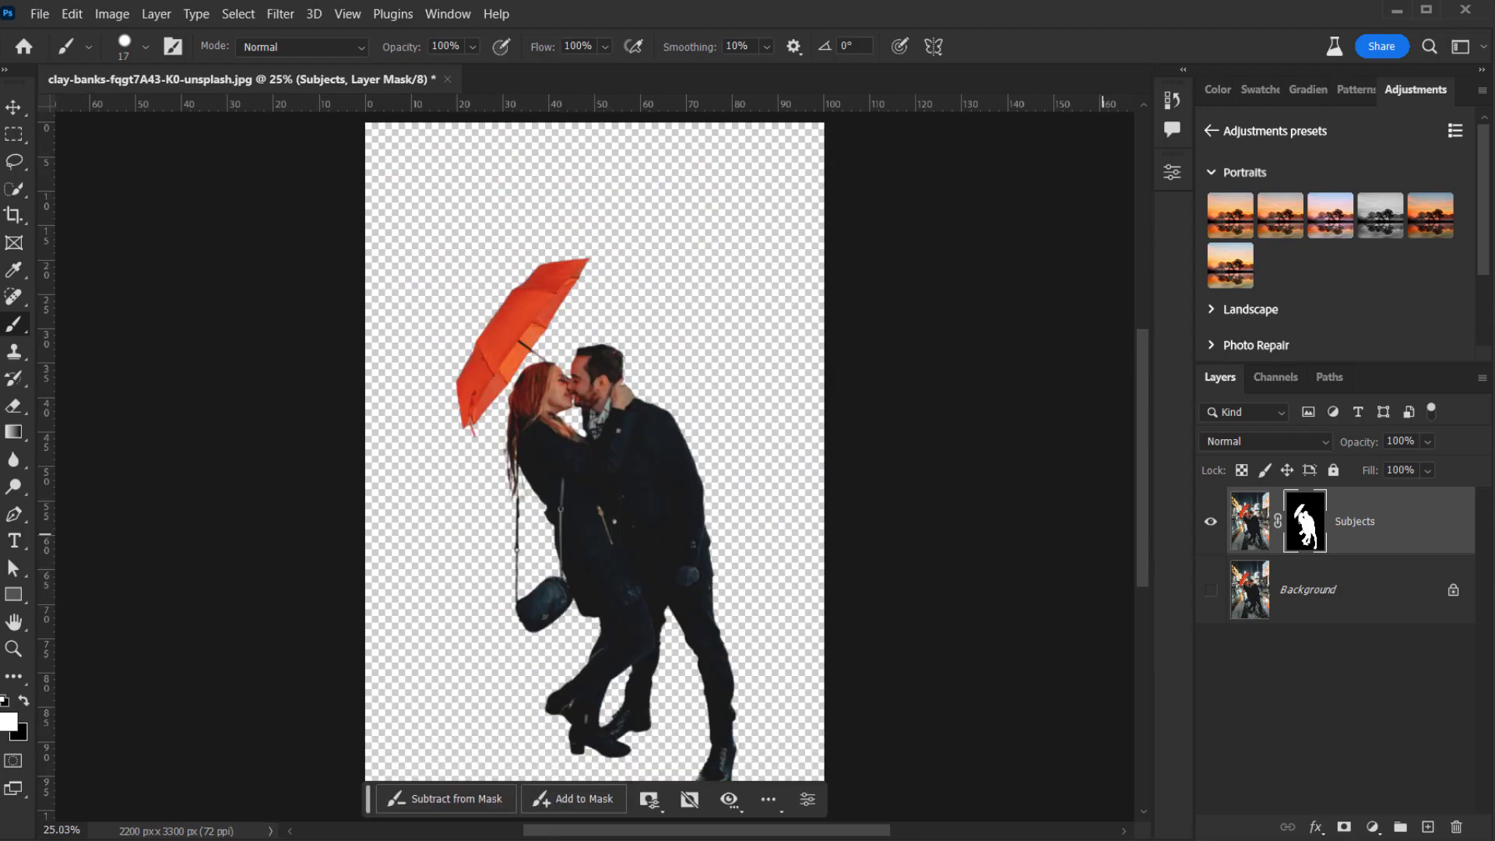
click(1209, 590)
click(1295, 587)
- Make the Subjects layer mask active and load it as a selection around the couple
scroll(564, 383, up, 3)
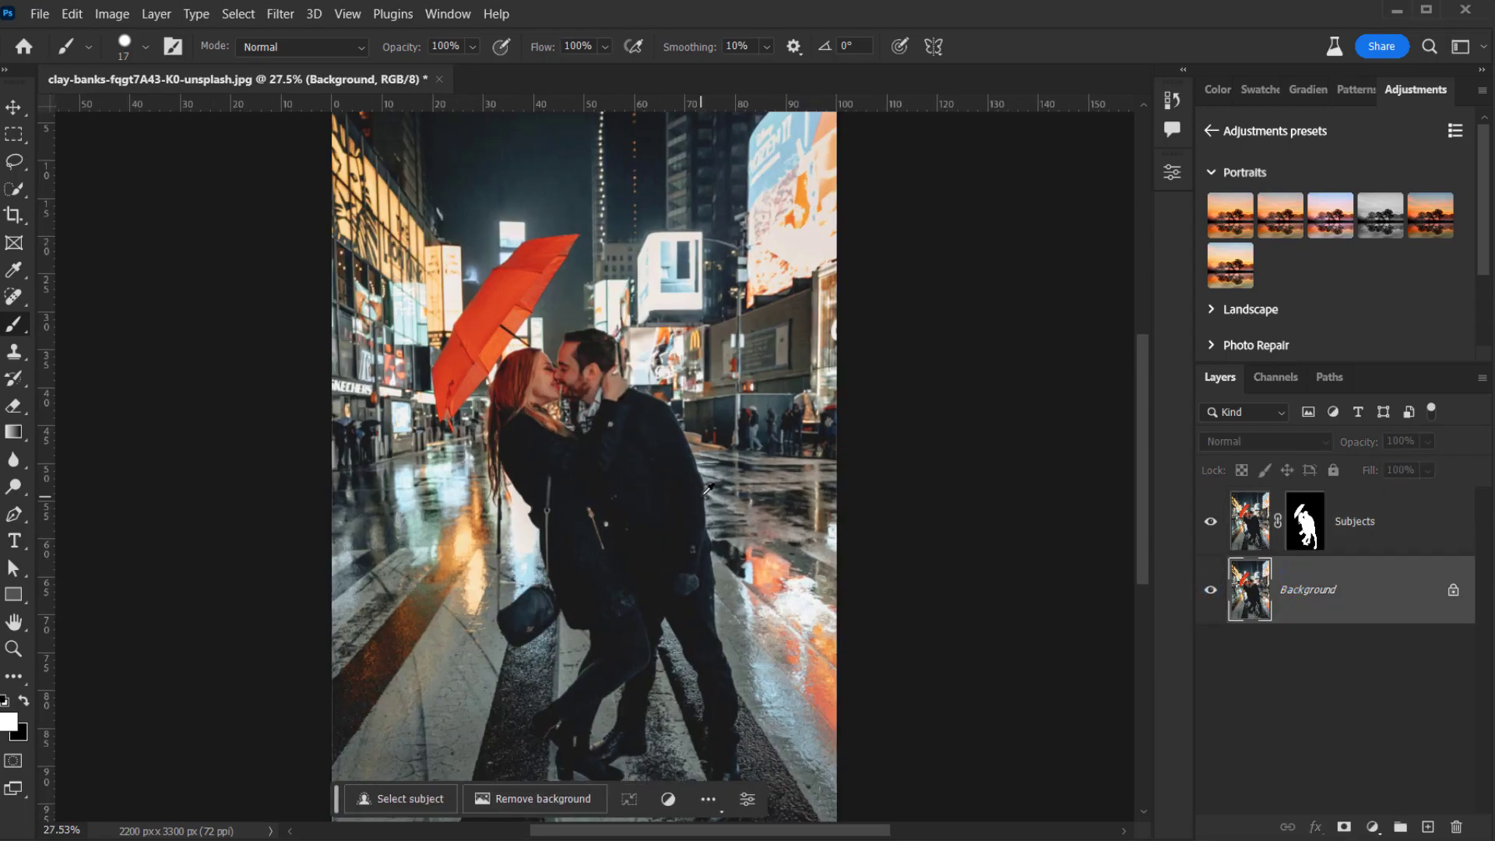
drag(550, 358, 518, 378)
scroll(522, 390, down, 5)
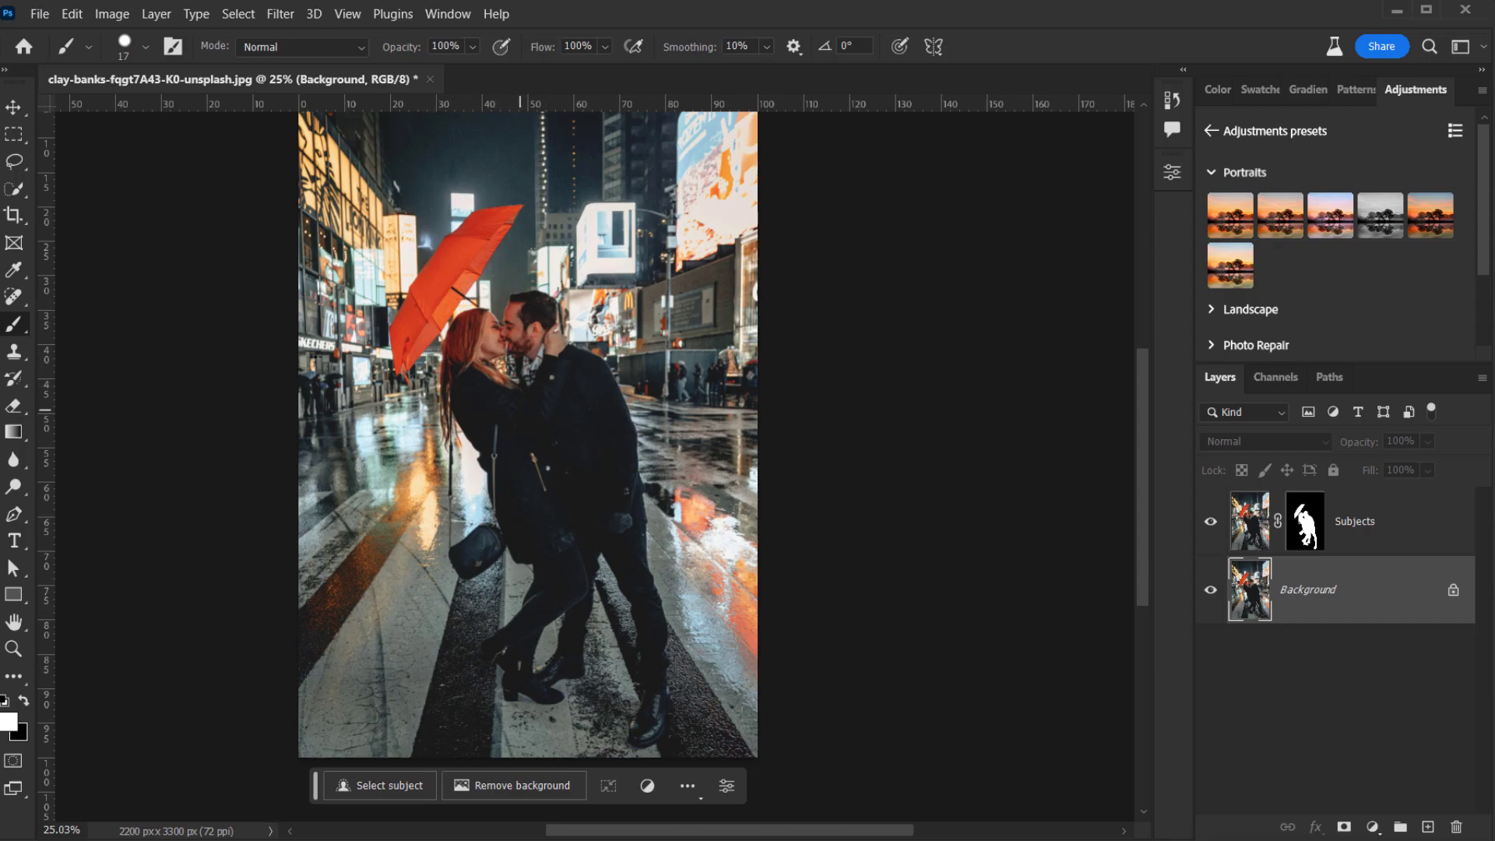
scroll(451, 390, up, 5)
drag(591, 362, 582, 433)
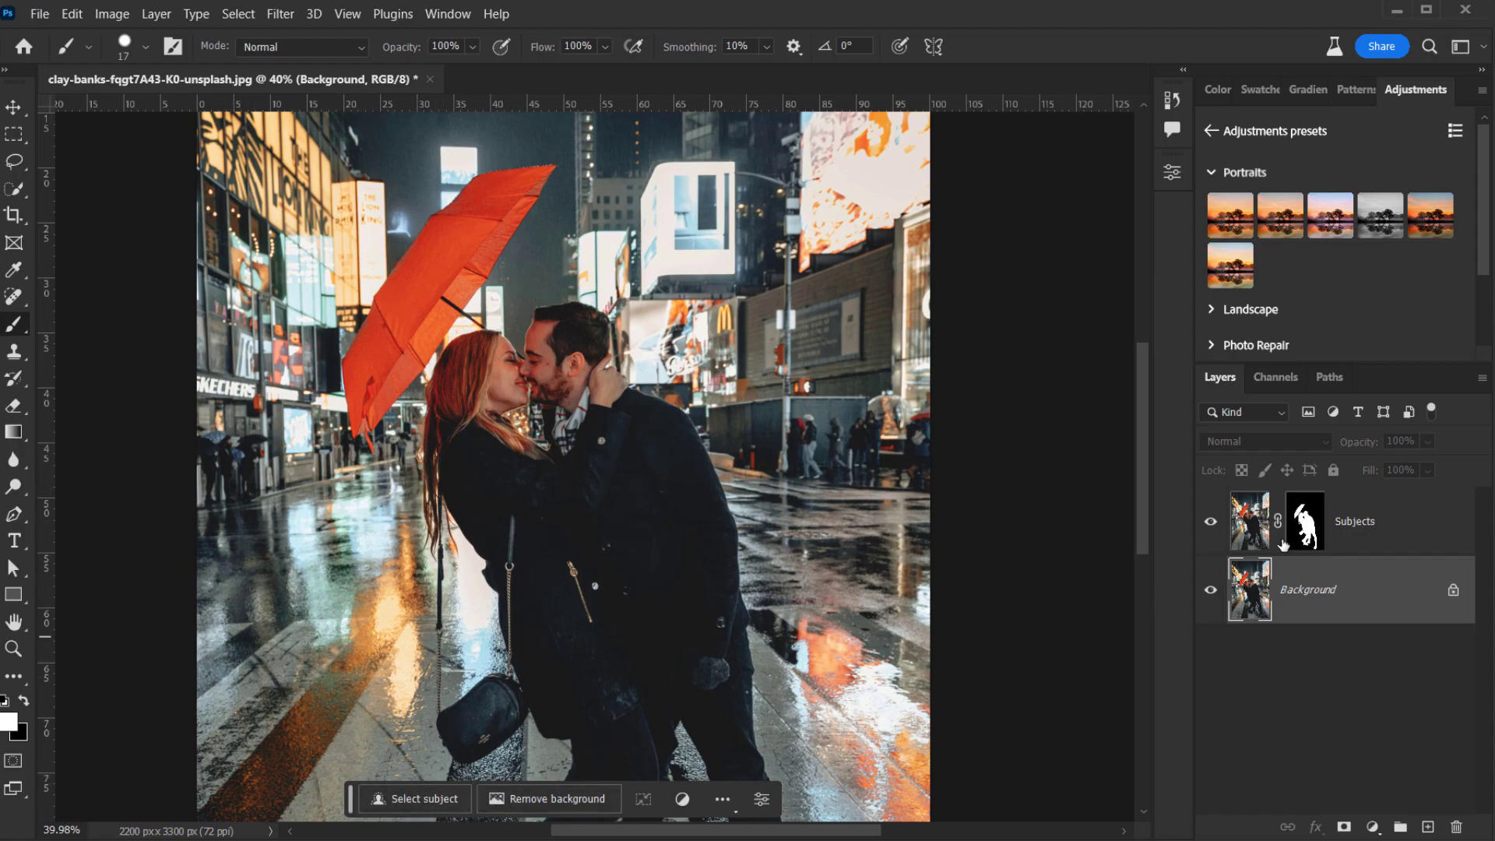
click(1306, 528)
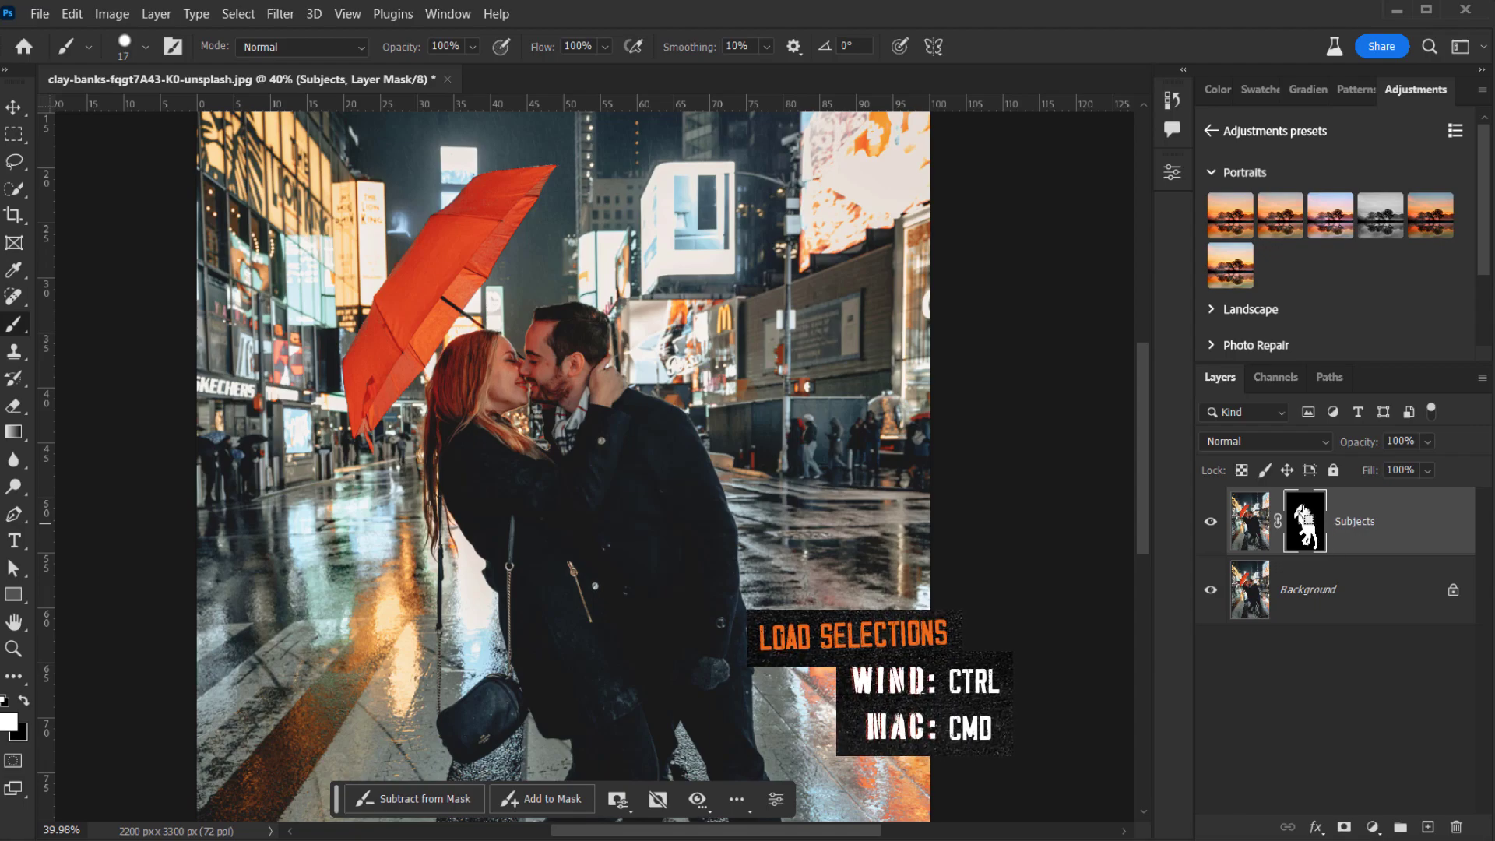
ctrl+click(1301, 526)
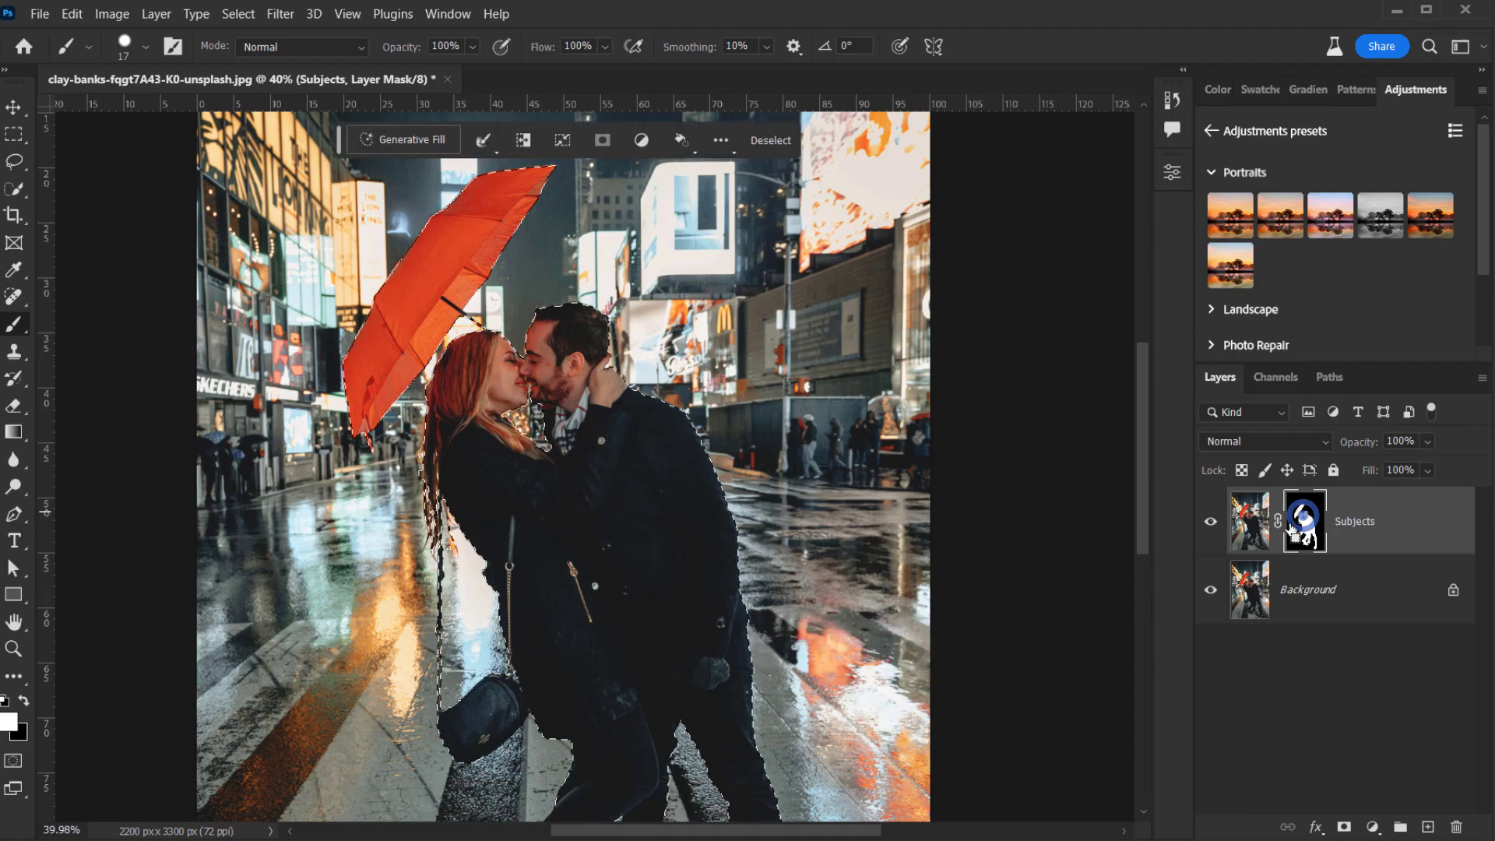
- Expand the loaded selection by 50 pixels
scroll(538, 441, down, 2)
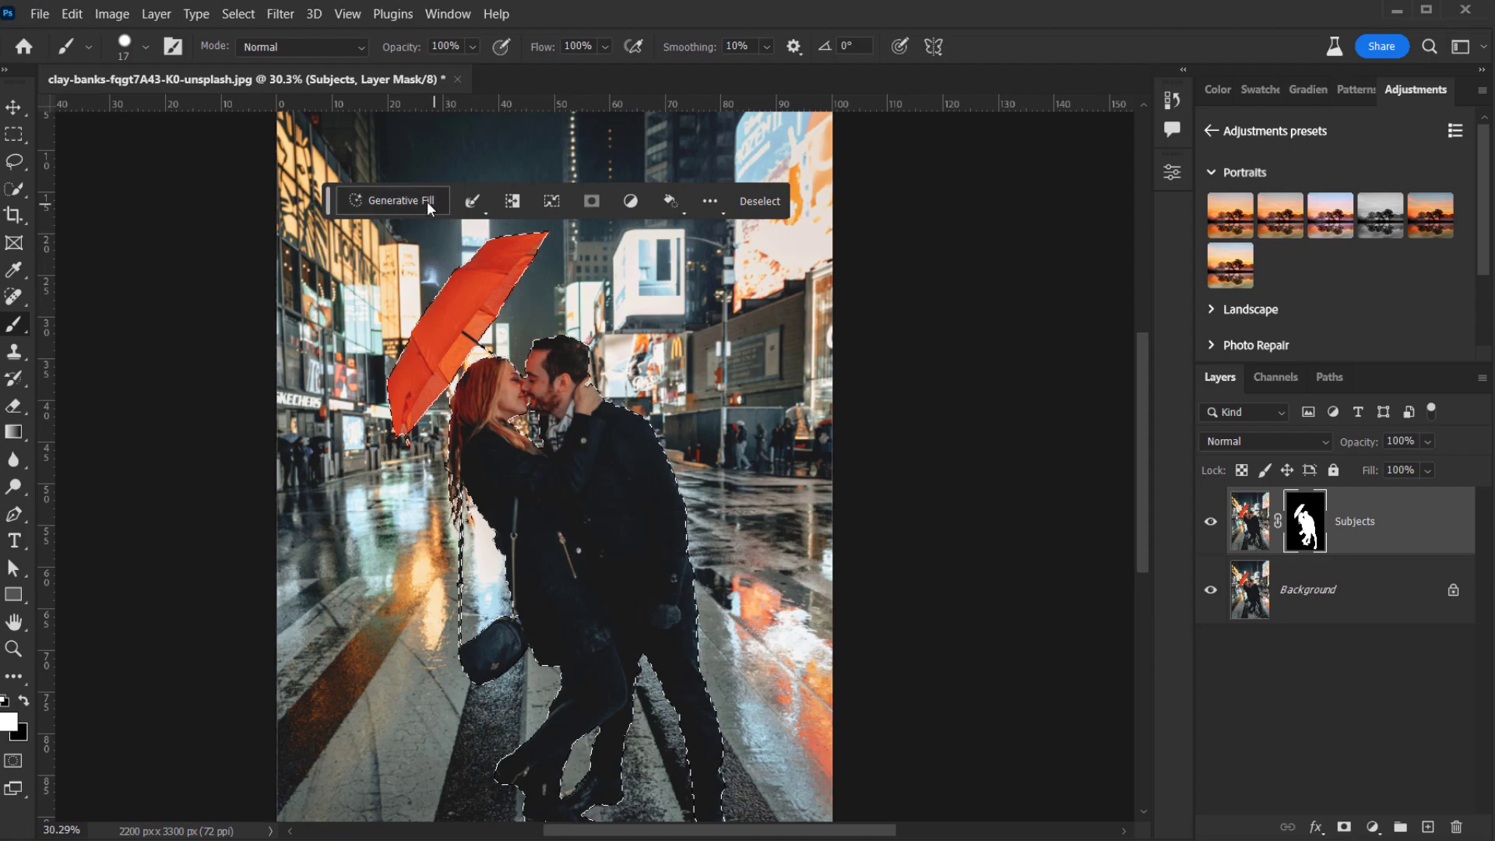
click(473, 202)
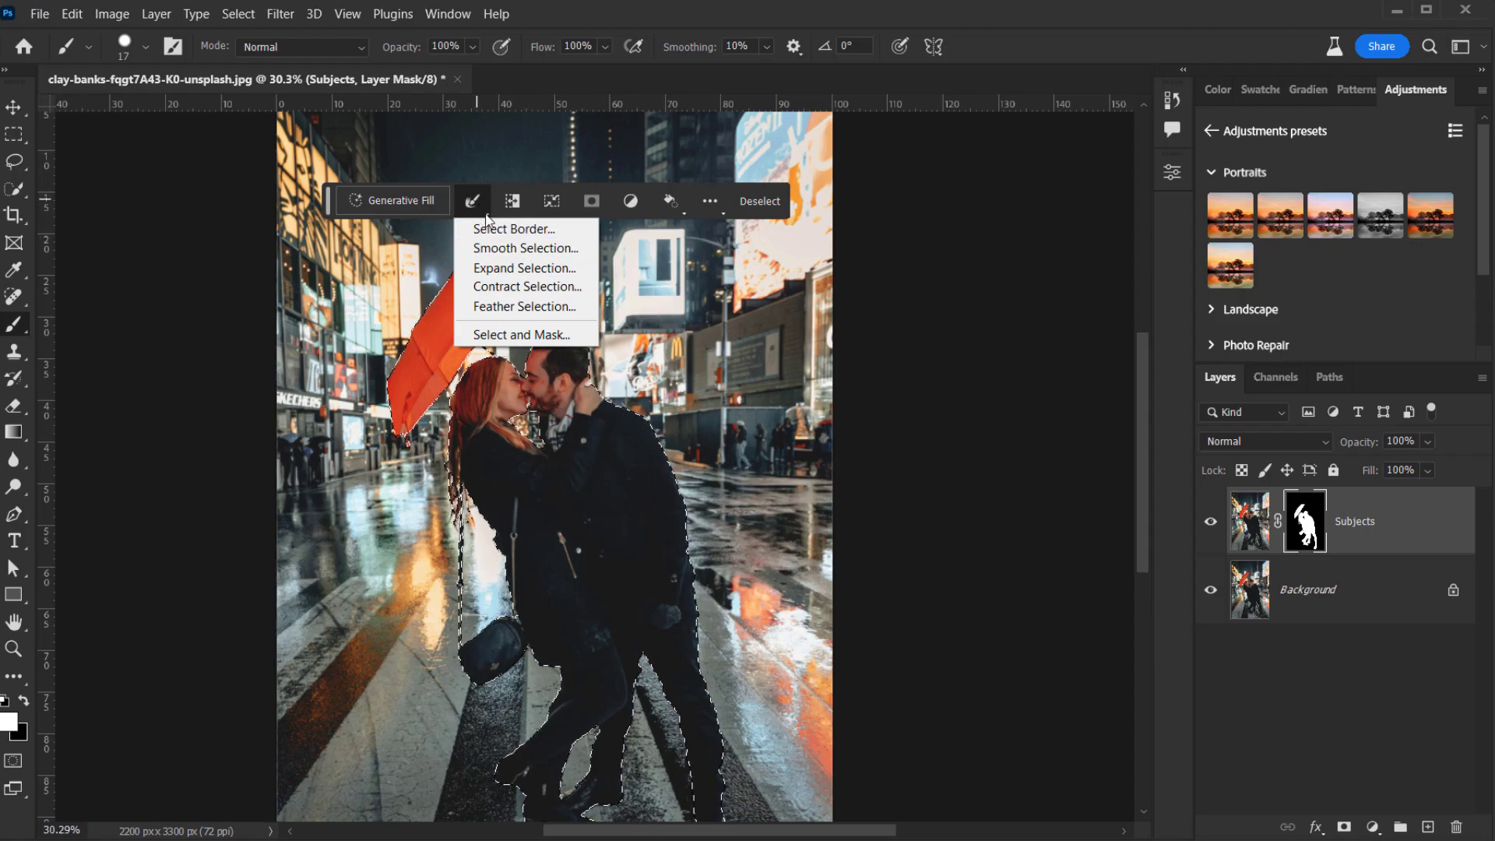
click(556, 269)
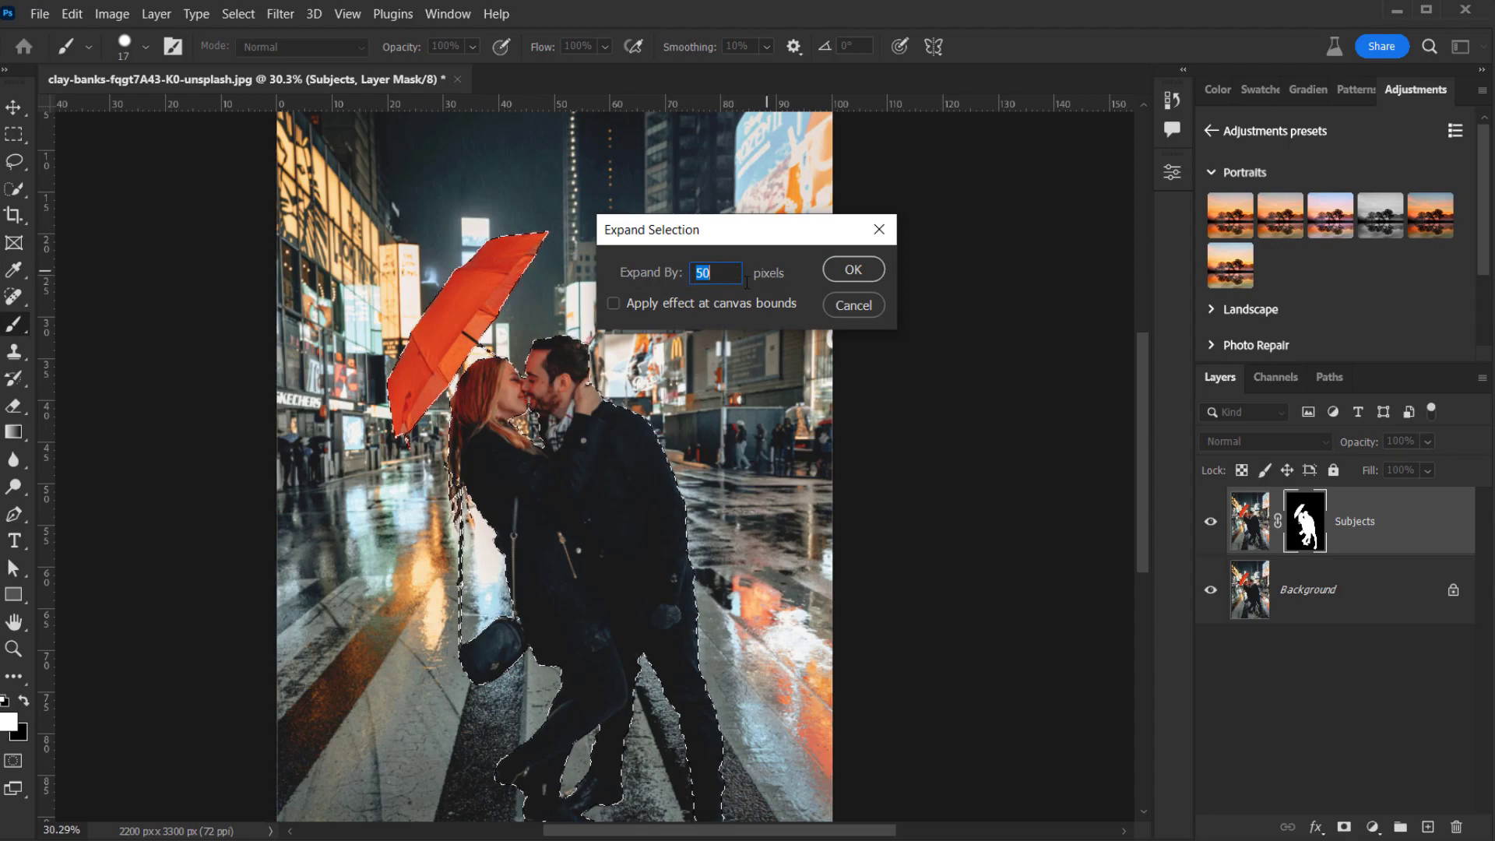
click(853, 270)
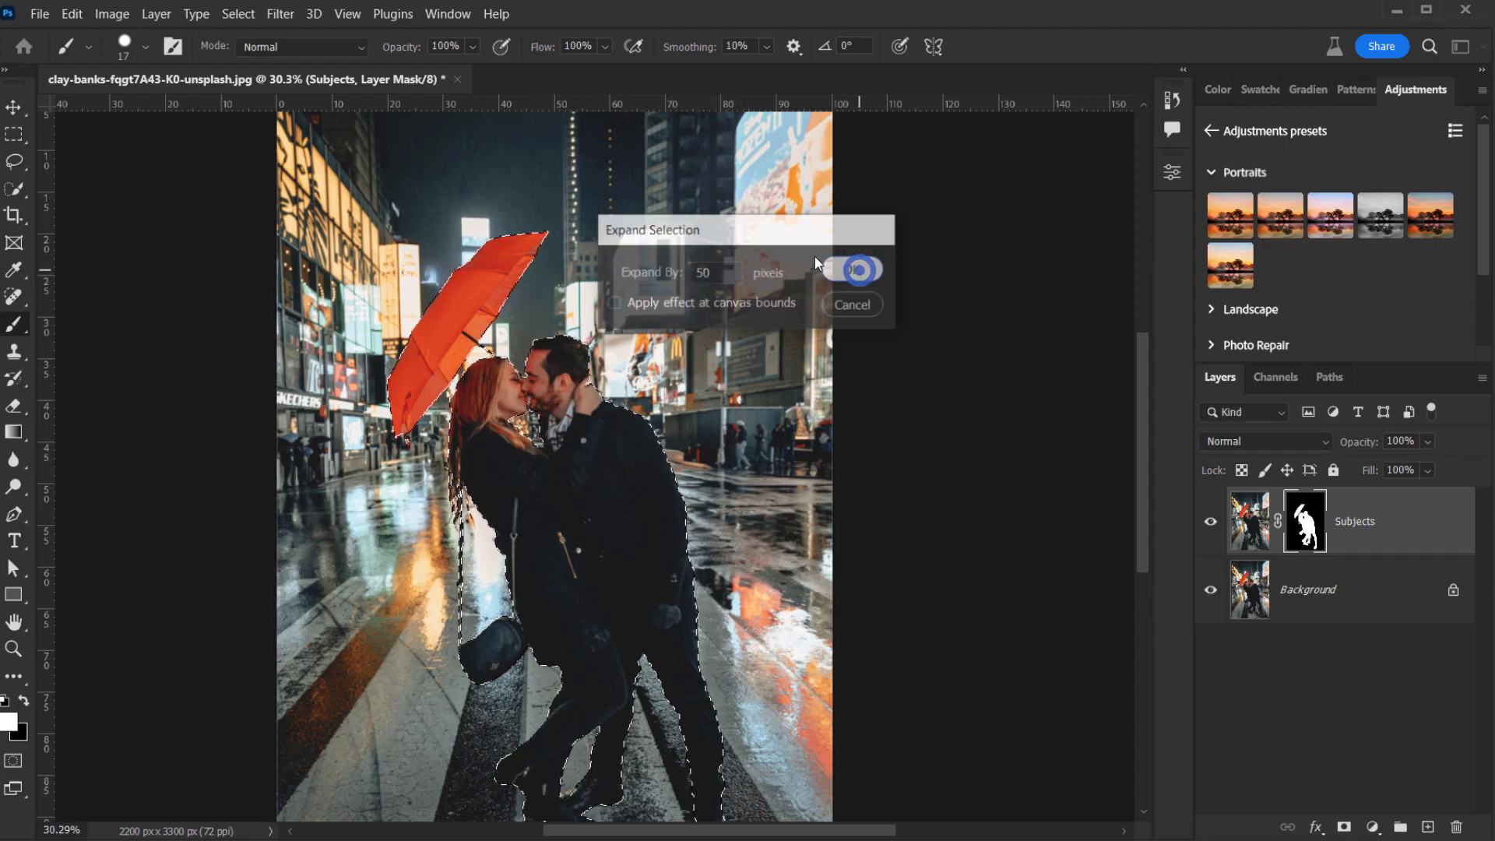
- Use the Lasso tool to add the unselected gap between the woman's hair, coat and handbag to the expanded selection
scroll(541, 732, up, 3)
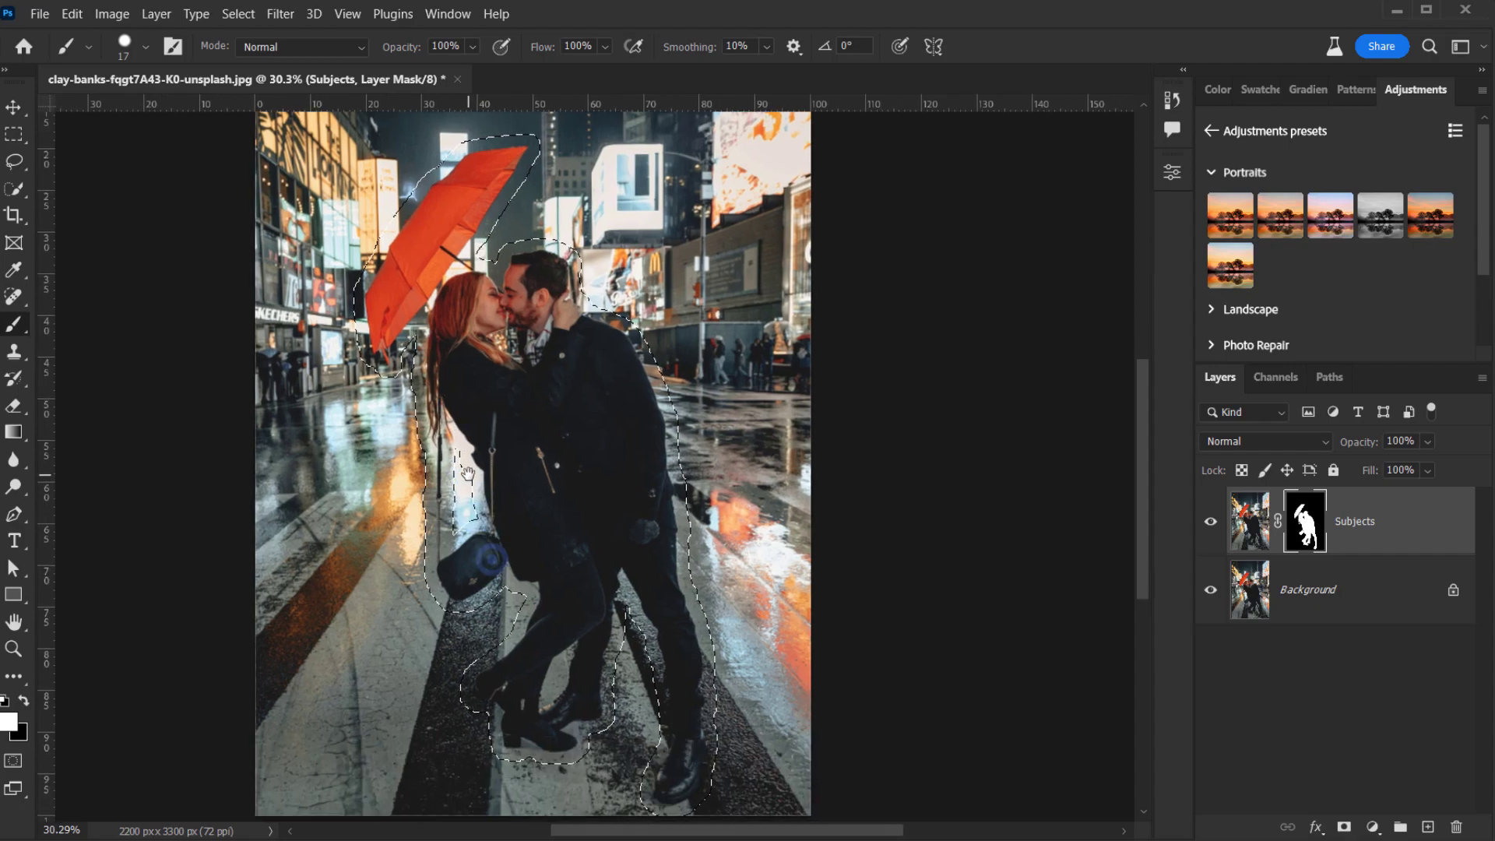
scroll(489, 512, up, 1)
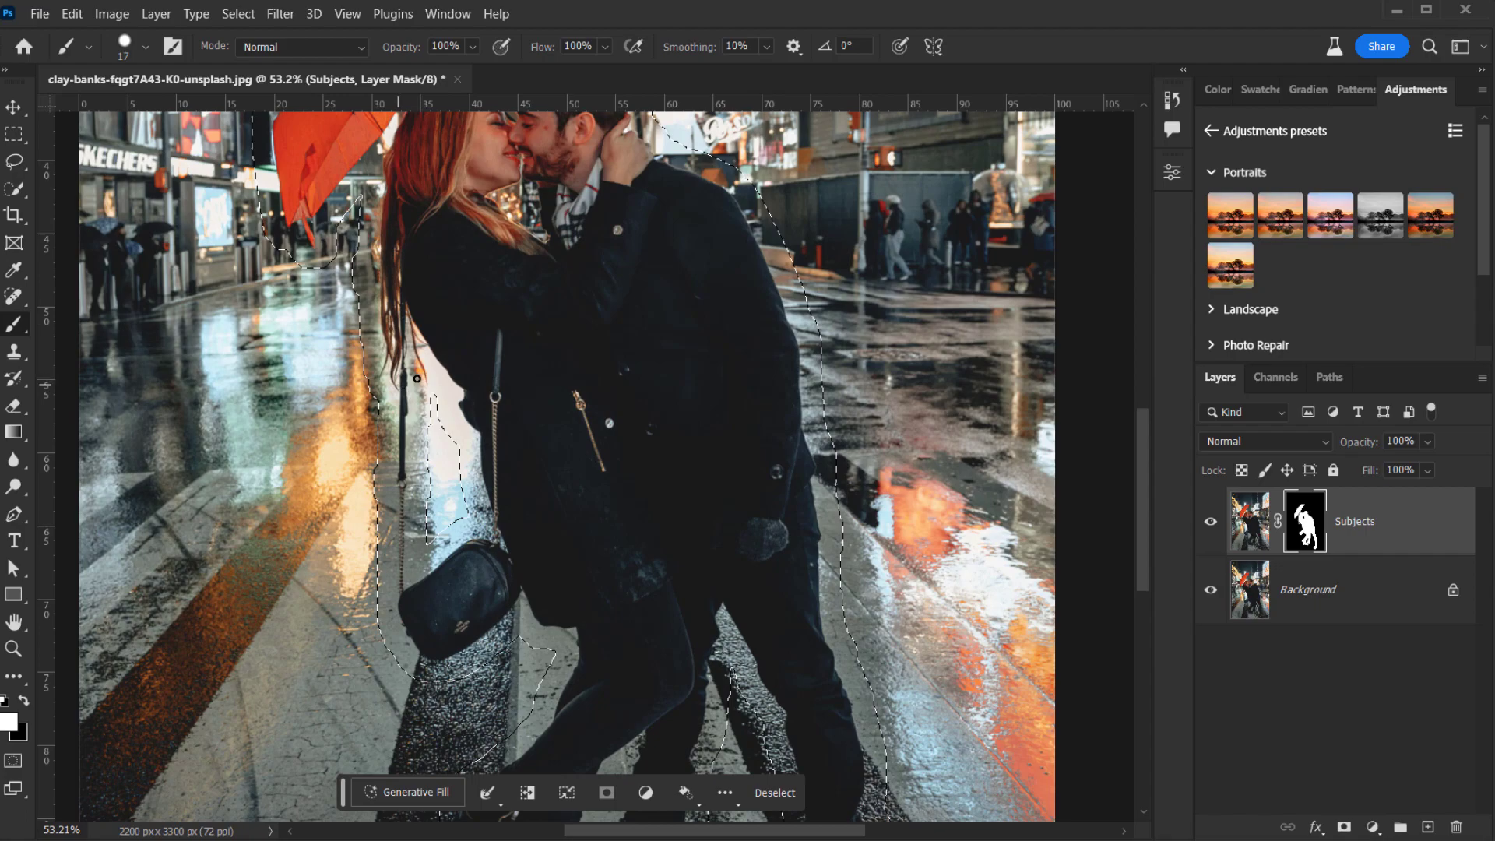
click(14, 161)
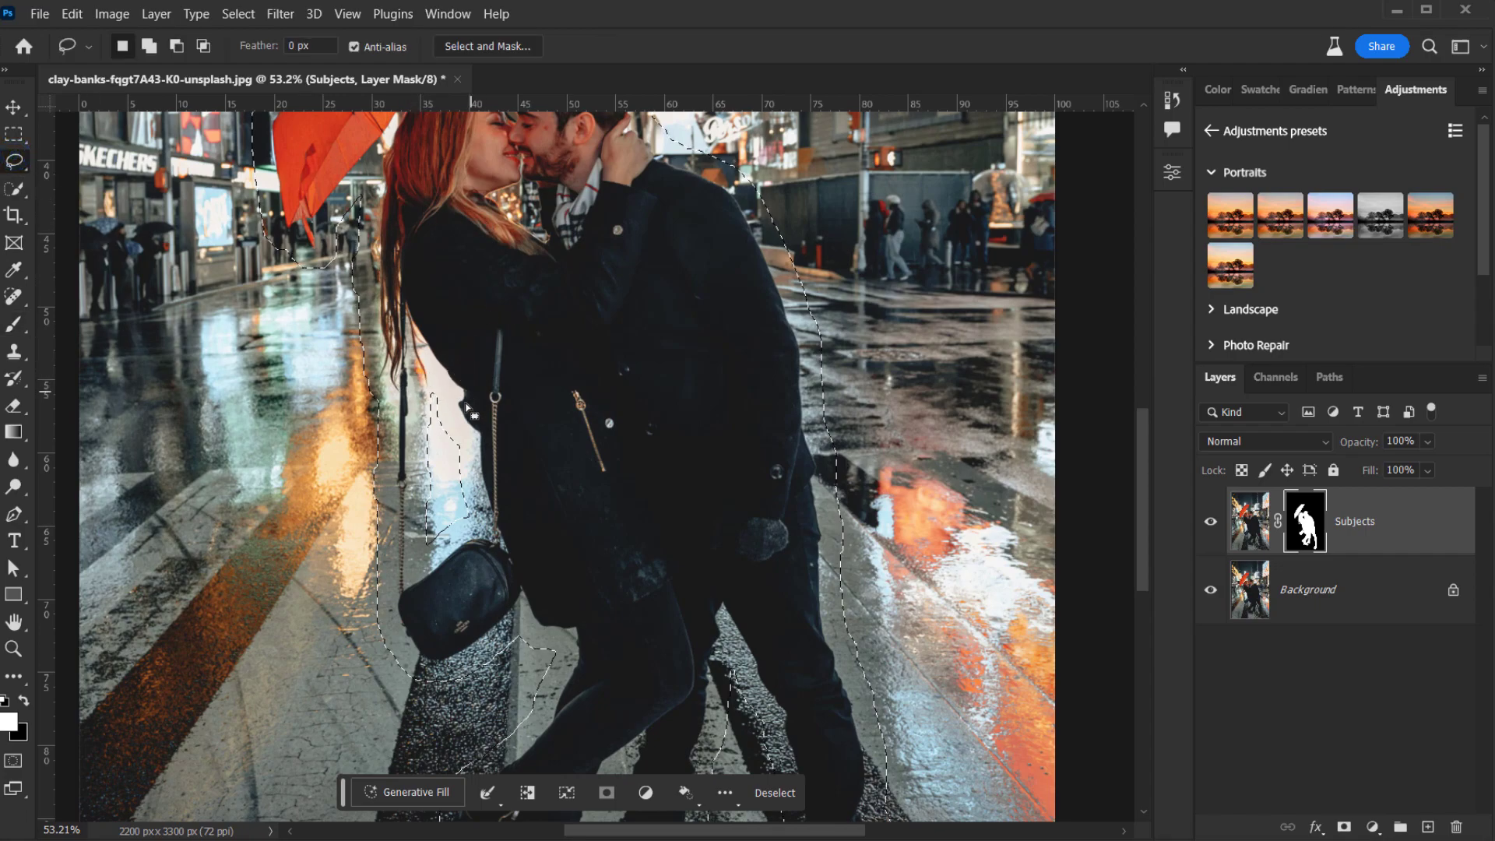
click(16, 163)
click(61, 163)
key(shift)
mouse_move(424, 362)
mouse_down()
mouse_move(425, 479)
mouse_move(459, 568)
mouse_move(478, 417)
mouse_move(425, 363)
mouse_move(489, 419)
mouse_up()
scroll(499, 384, down, 4)
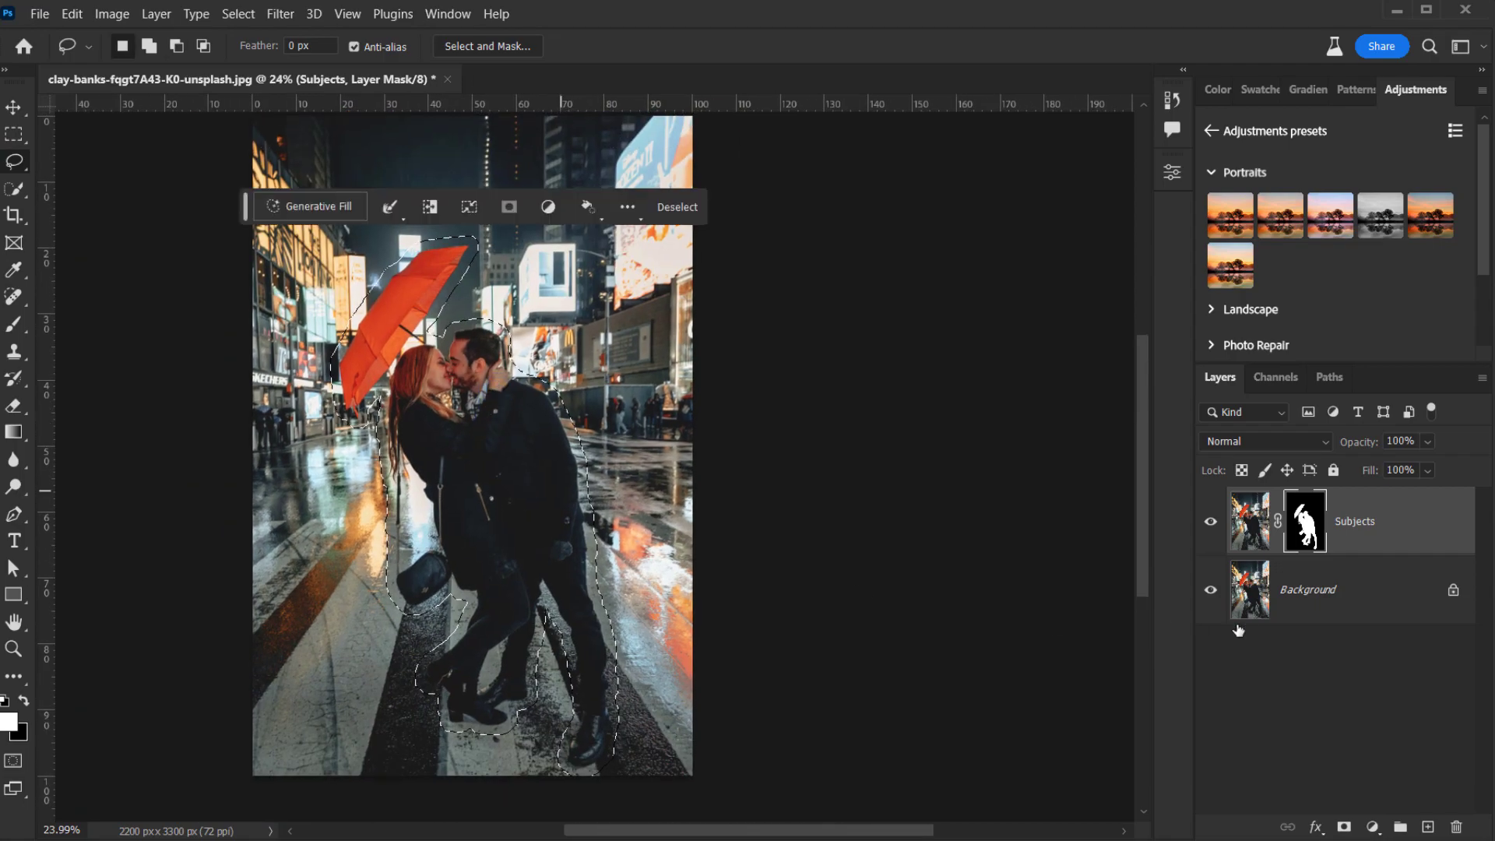
- Duplicate the Background layer and rename the copy "BG\"
click(1356, 606)
drag(1359, 608, 1427, 825)
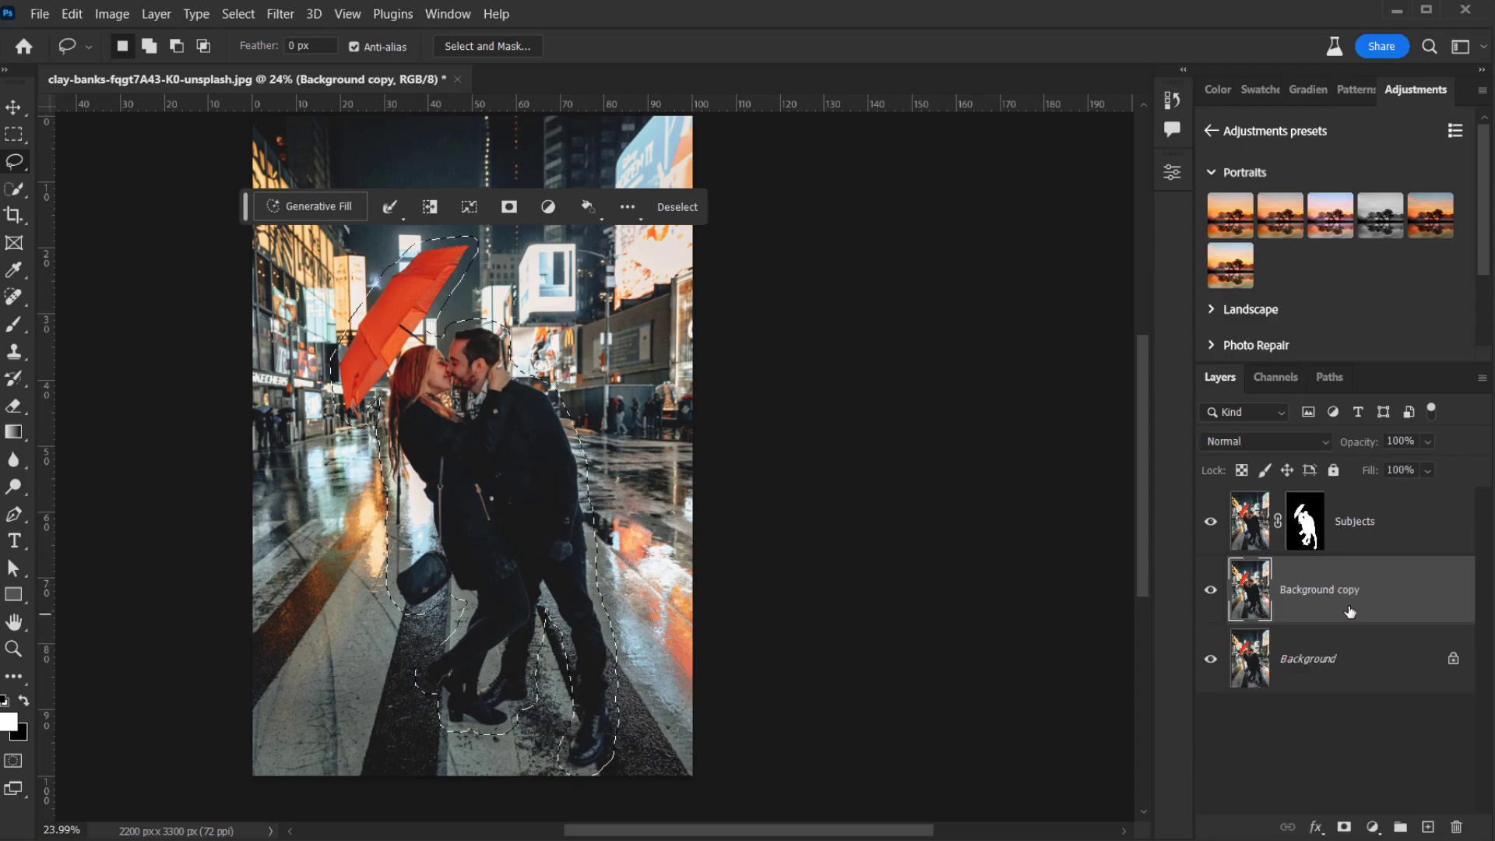
double_click(1336, 590)
text(V)
key(BackSpace)
text(BG\)
key(Return)
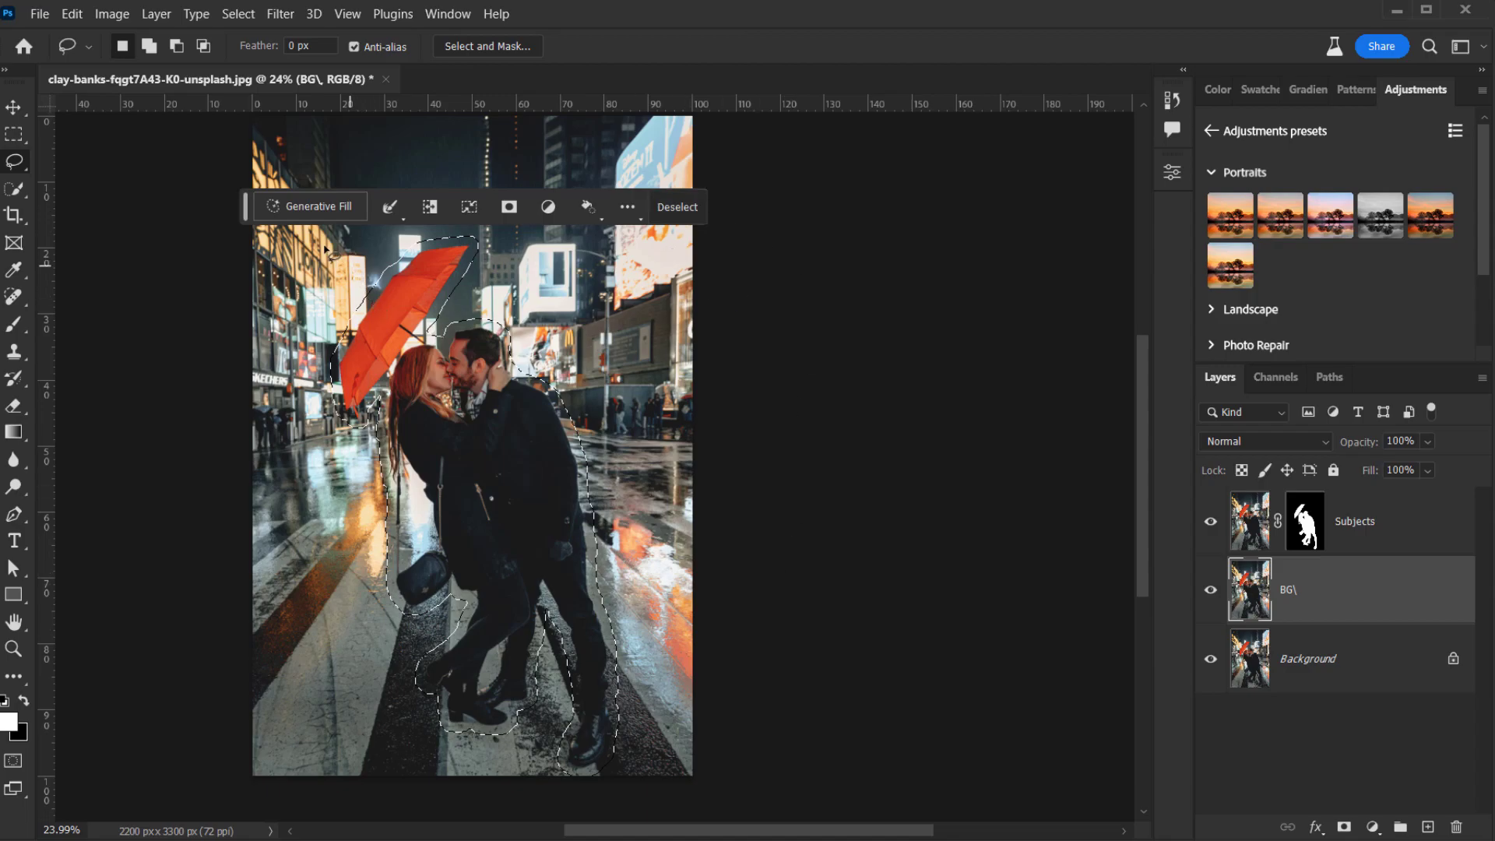
- Run Generative Fill with an empty prompt on the selected area of the BG\ layer to remove the couple
key(v)
click(306, 210)
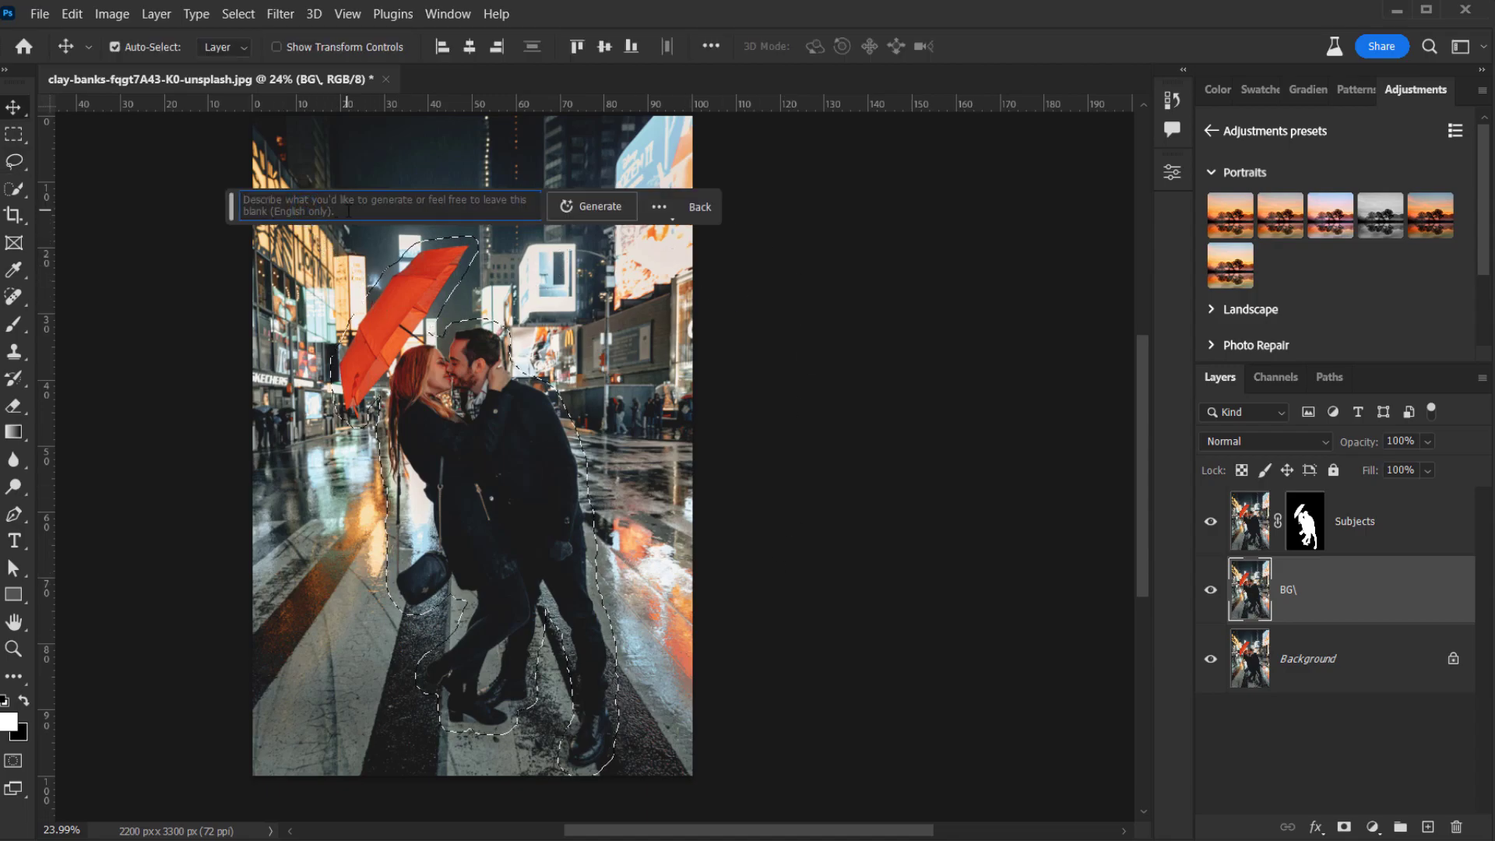
click(582, 205)
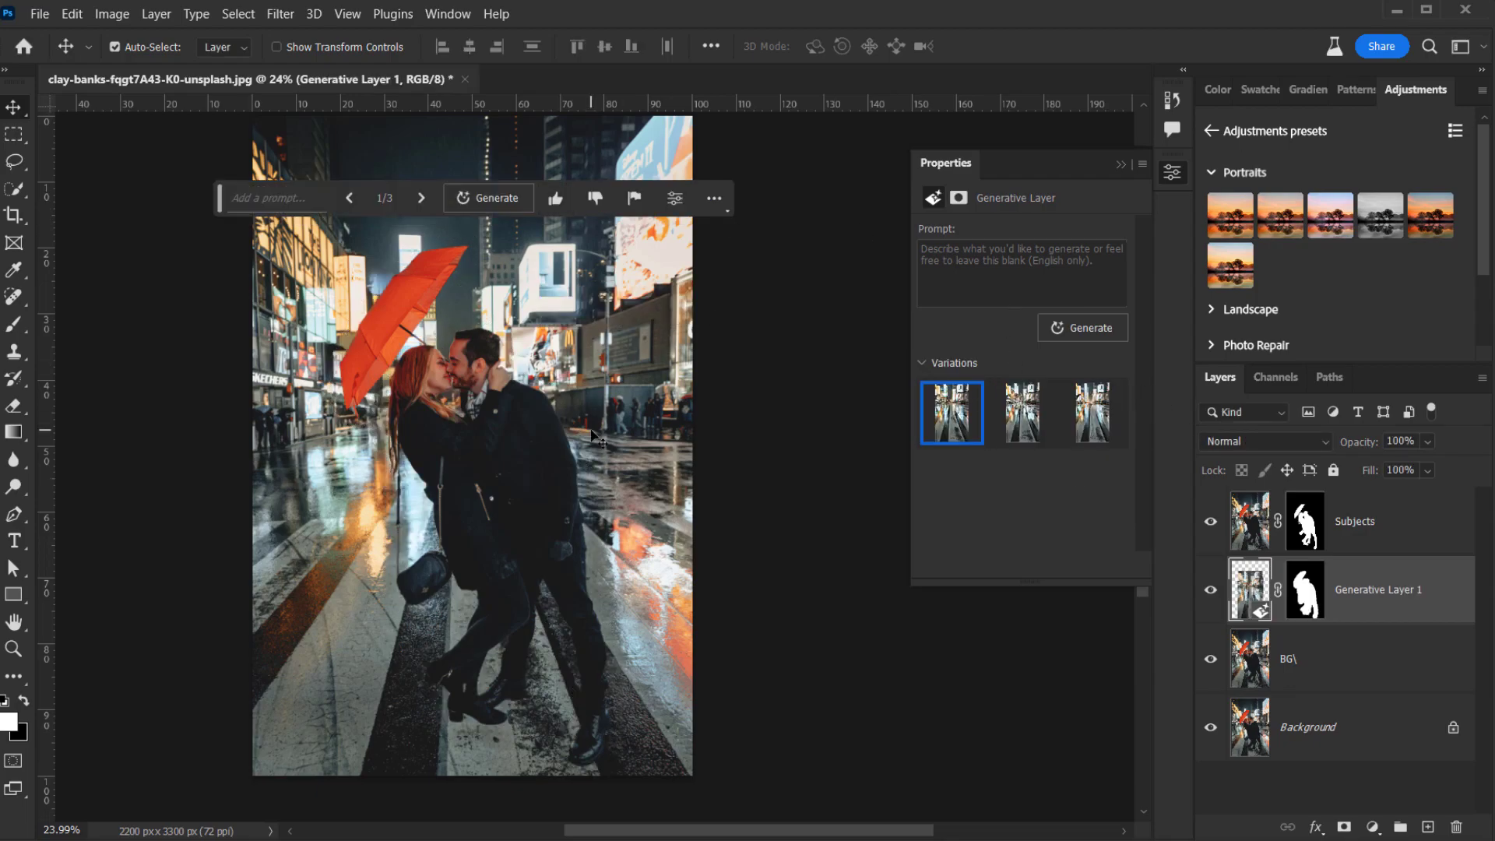
- Hide the Subjects layer and compare the three generated variations of the empty street
click(1212, 523)
click(1336, 546)
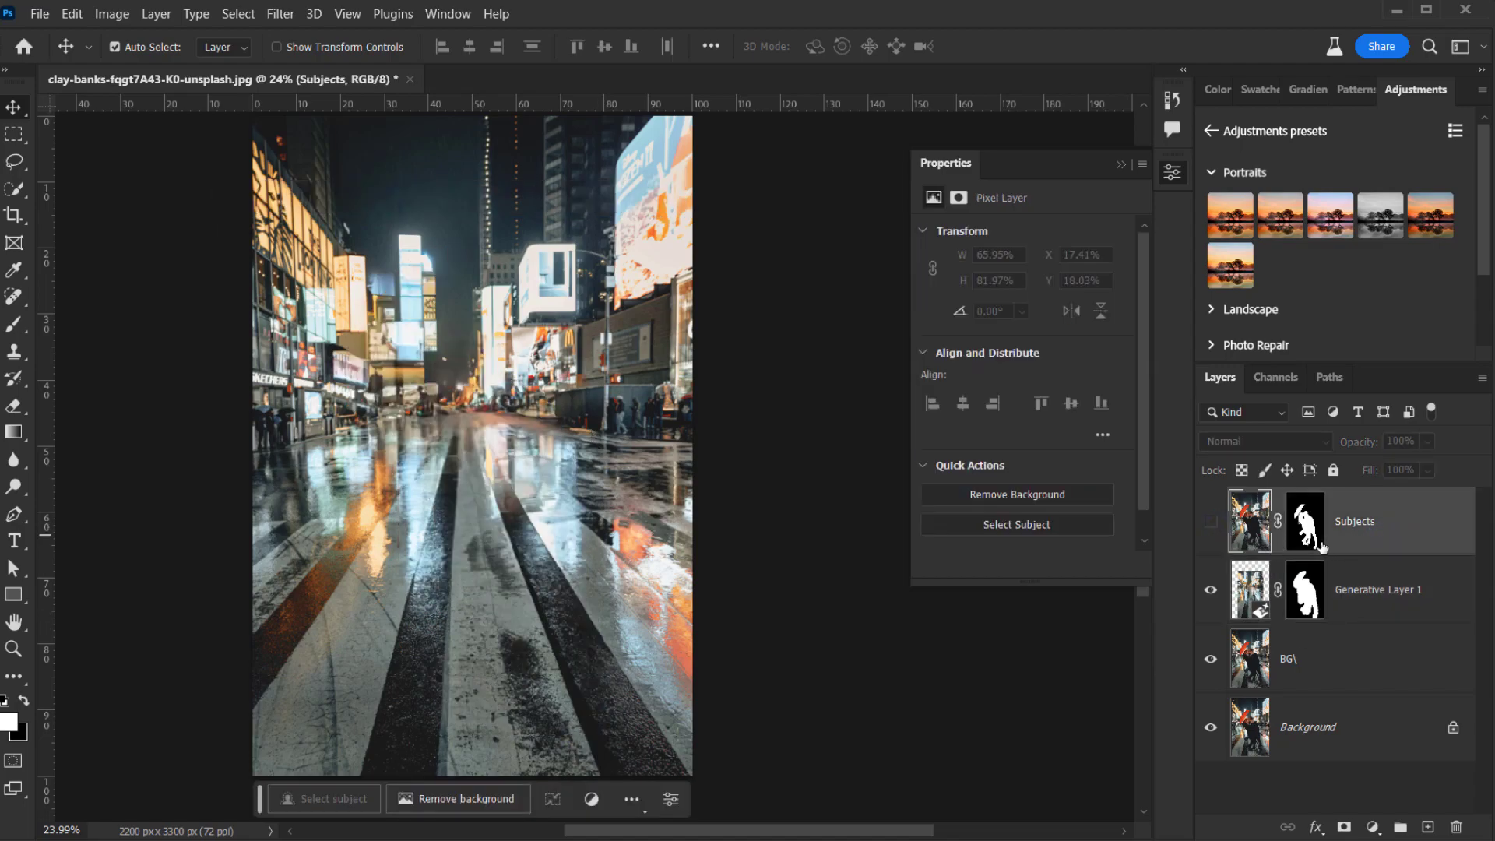
click(1211, 522)
click(1212, 522)
click(1281, 593)
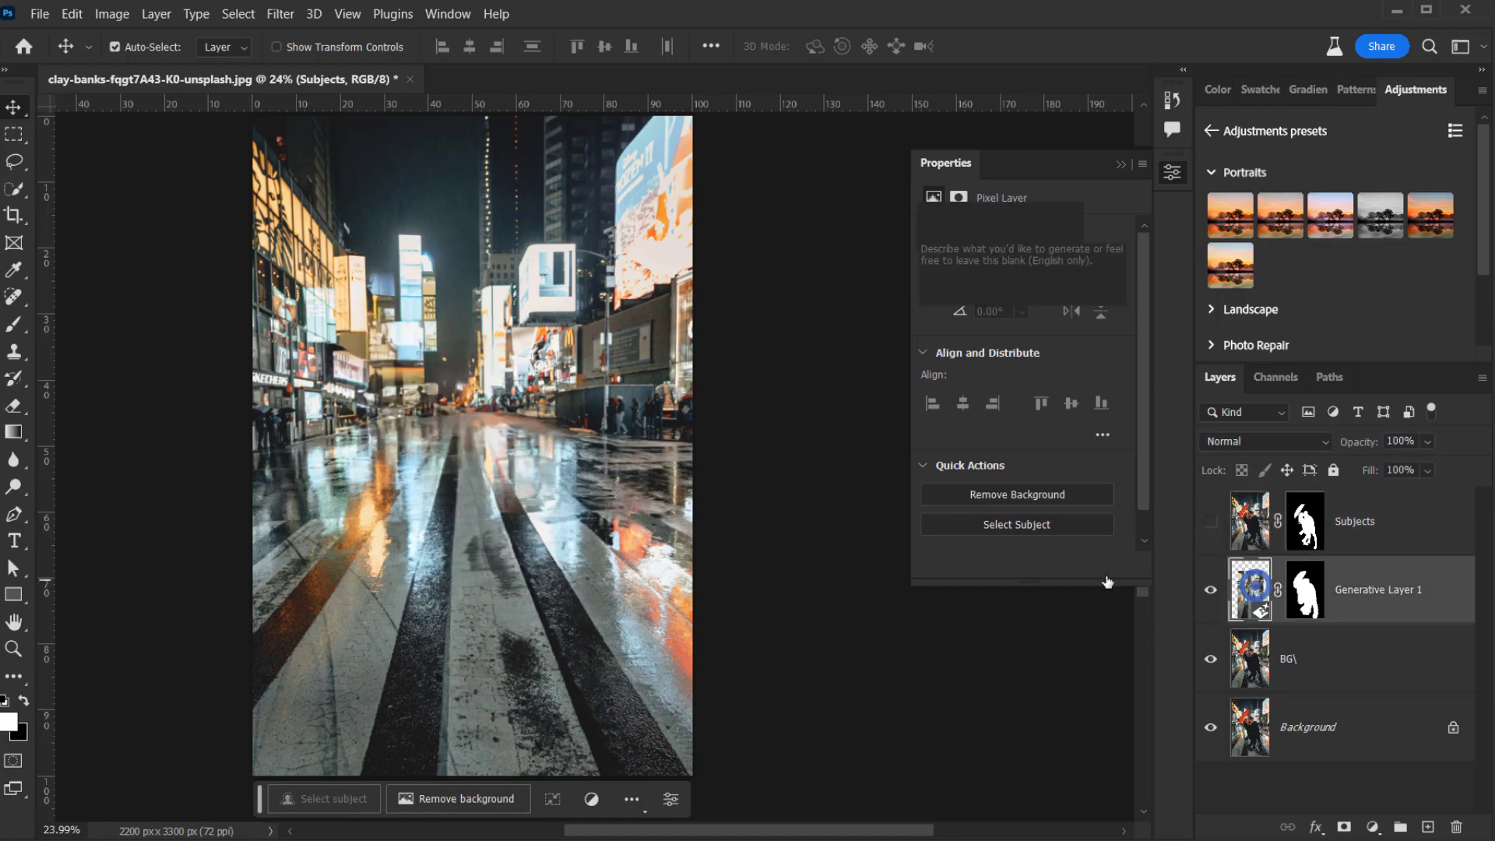
mouse_move(951, 420)
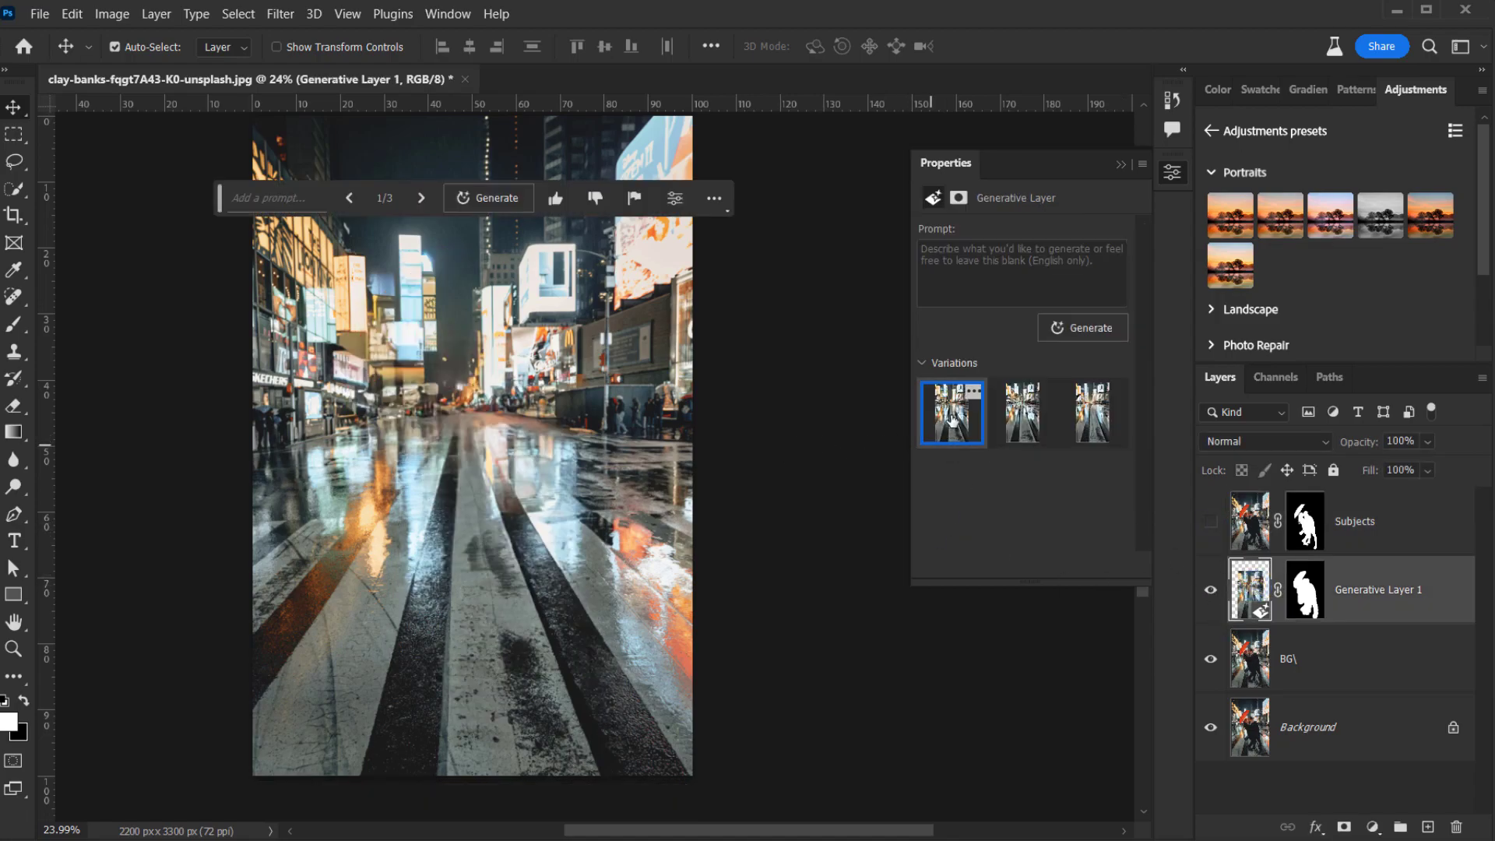
click(1016, 421)
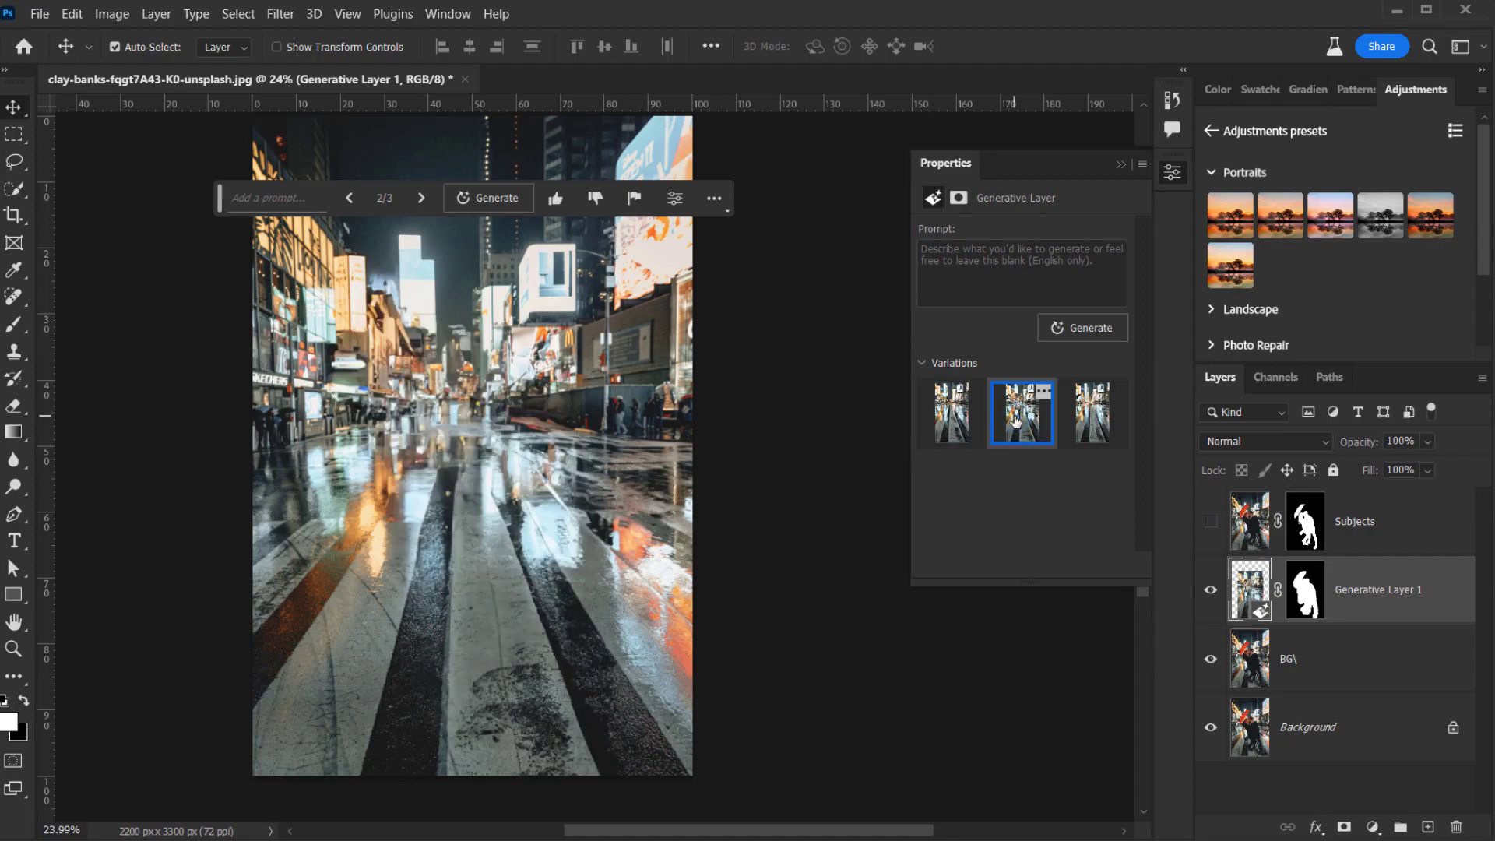
click(951, 420)
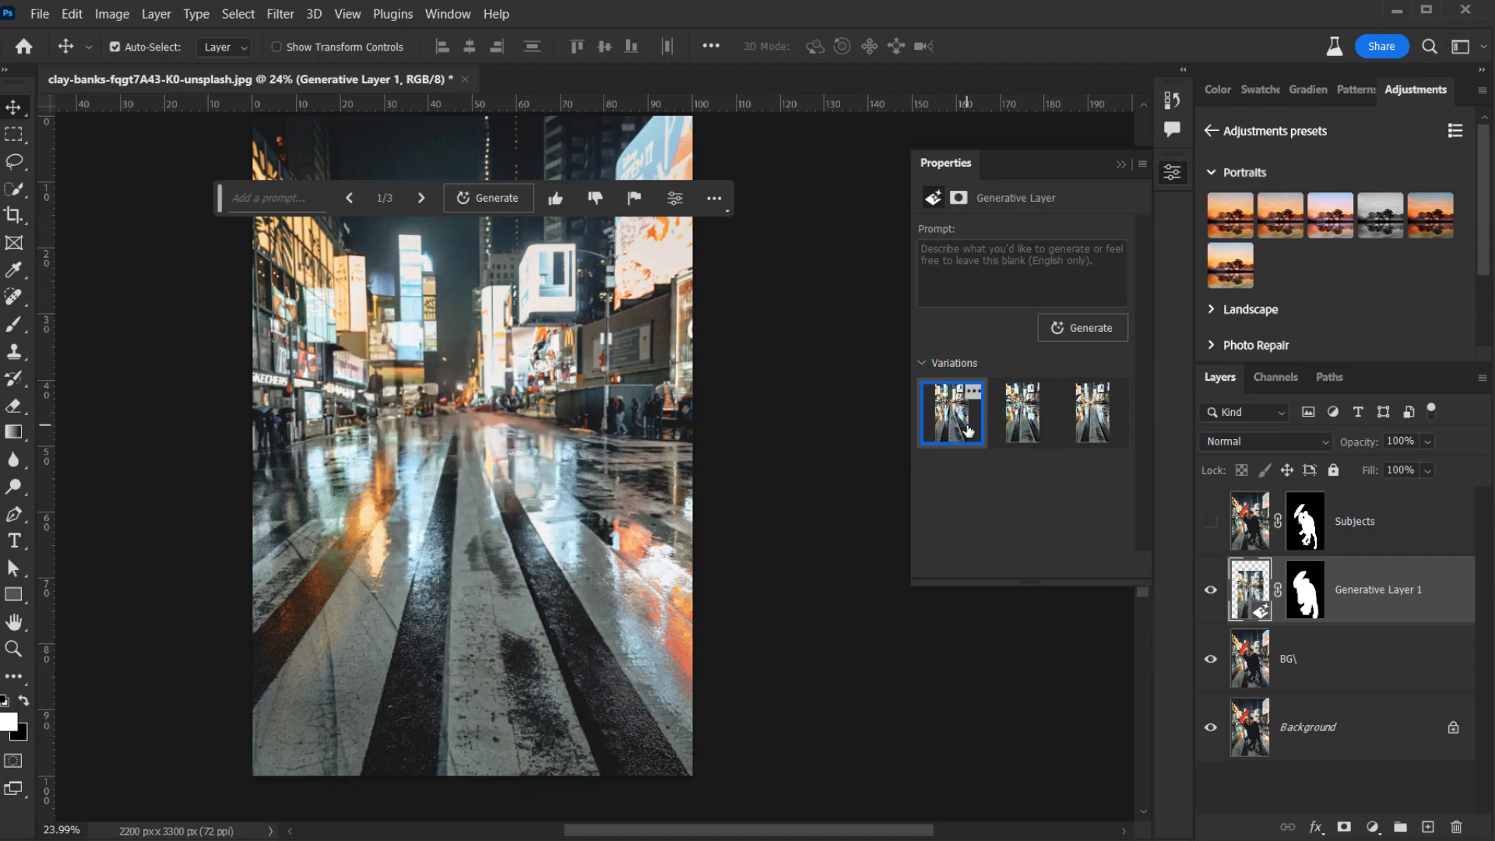
click(1029, 438)
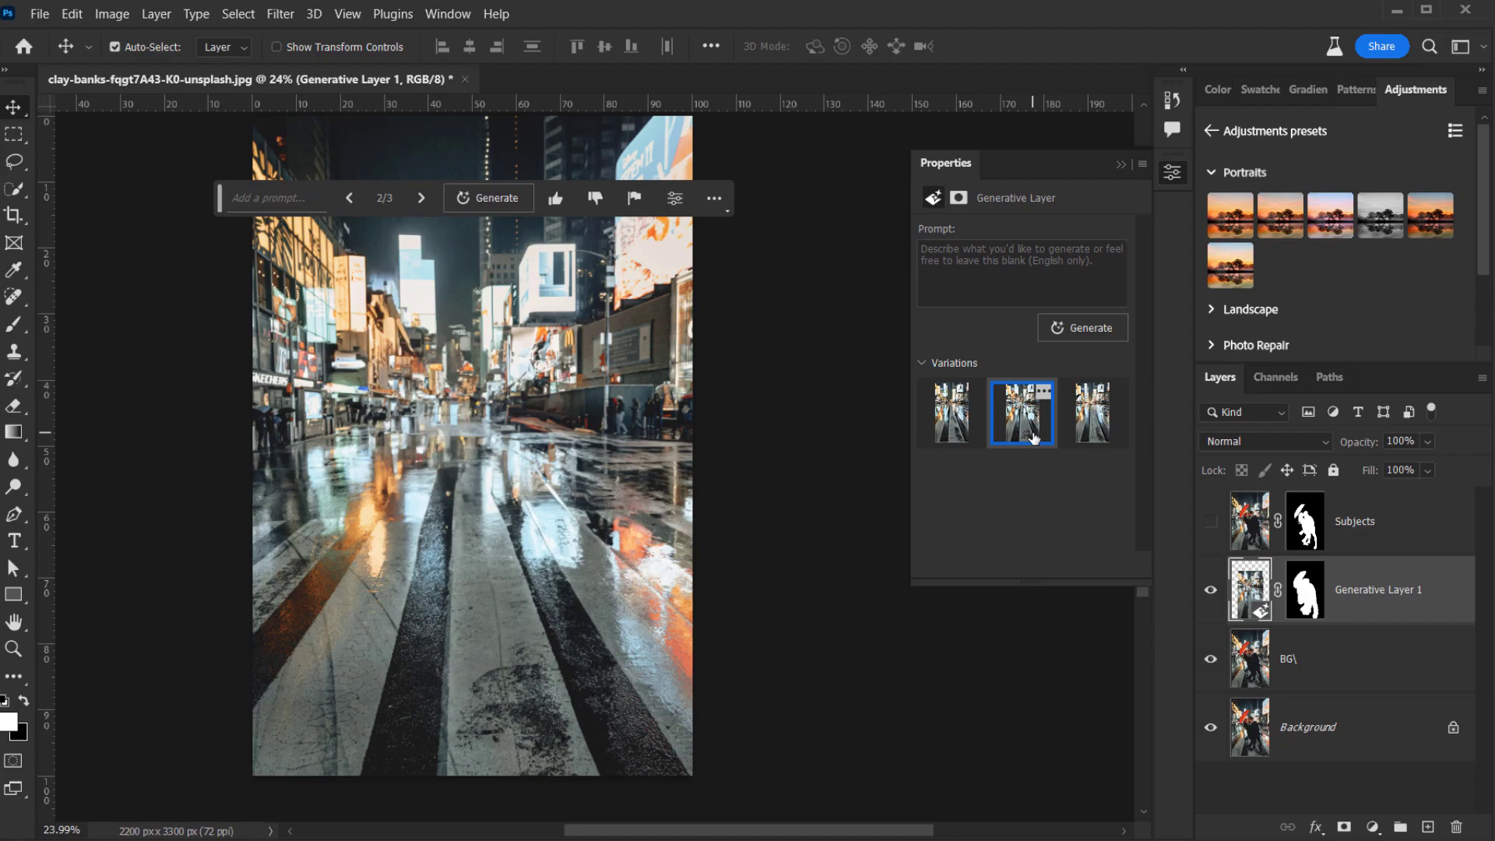
click(1072, 439)
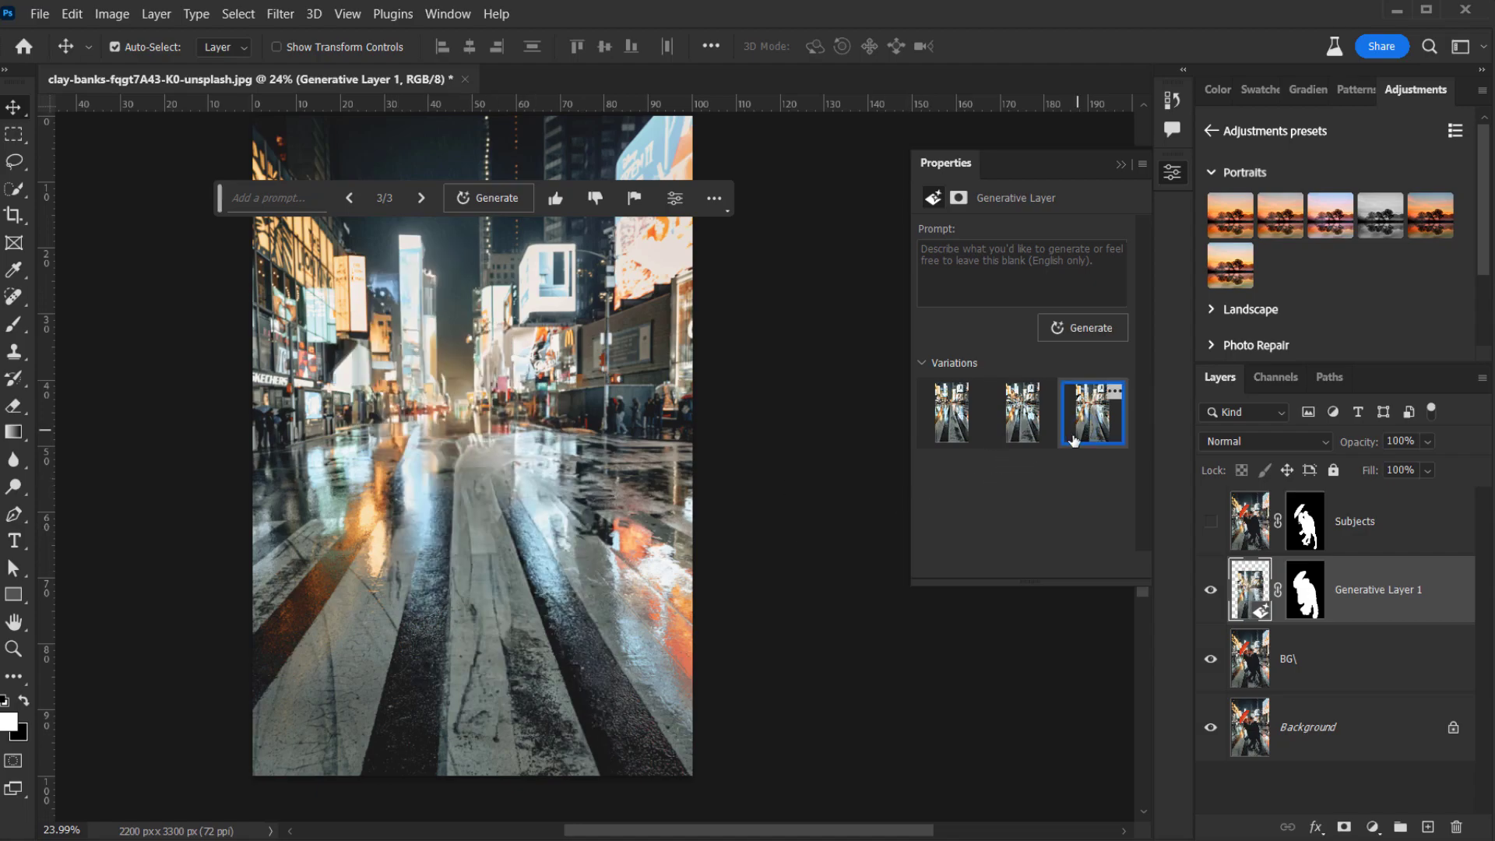
click(1031, 424)
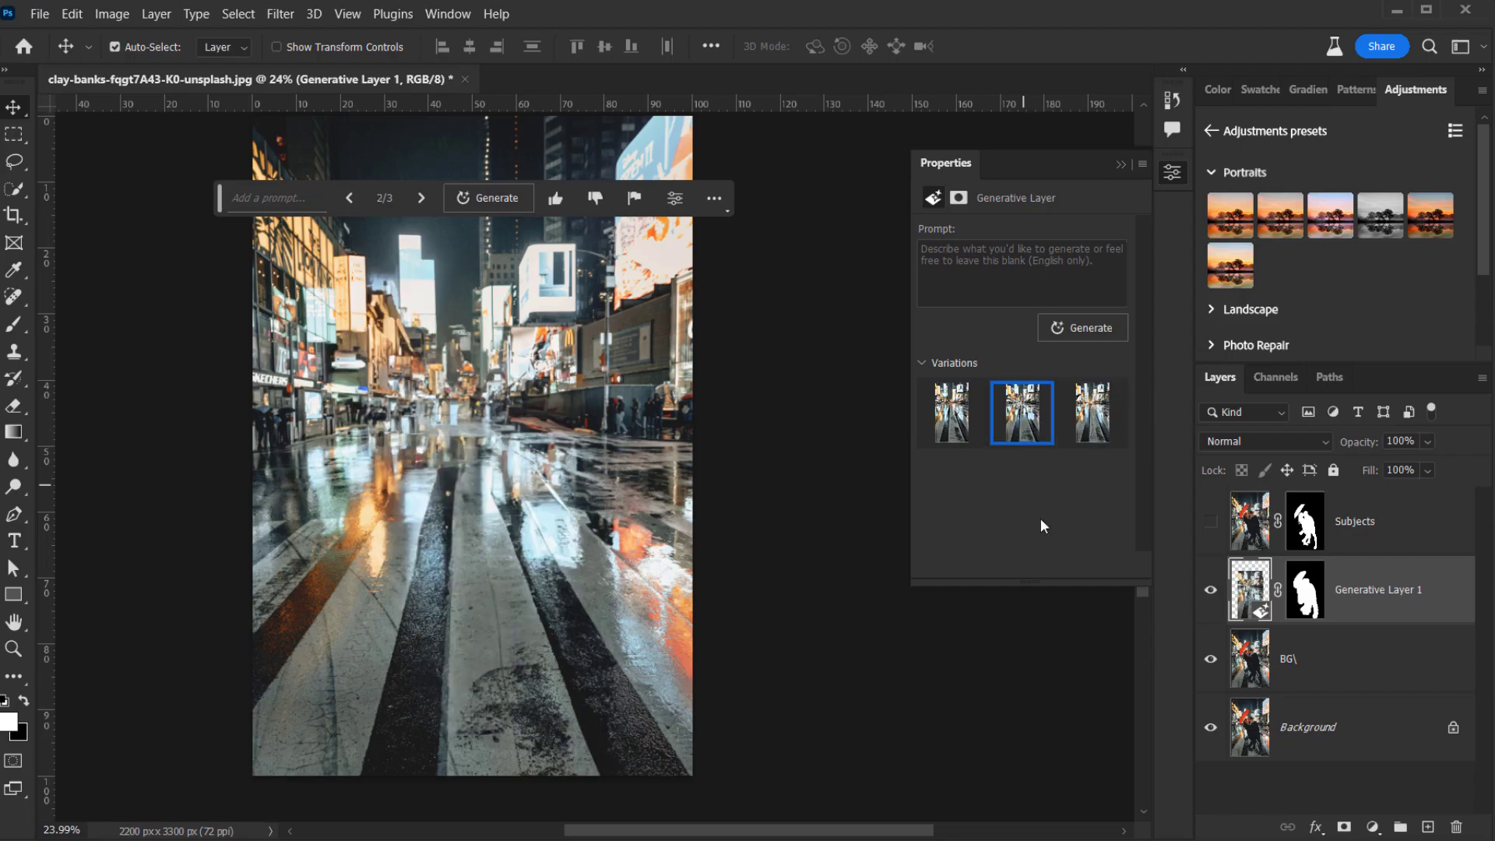
- Show the Subjects layer again, compare the generated variations behind the couple, and keep the first one
click(1211, 521)
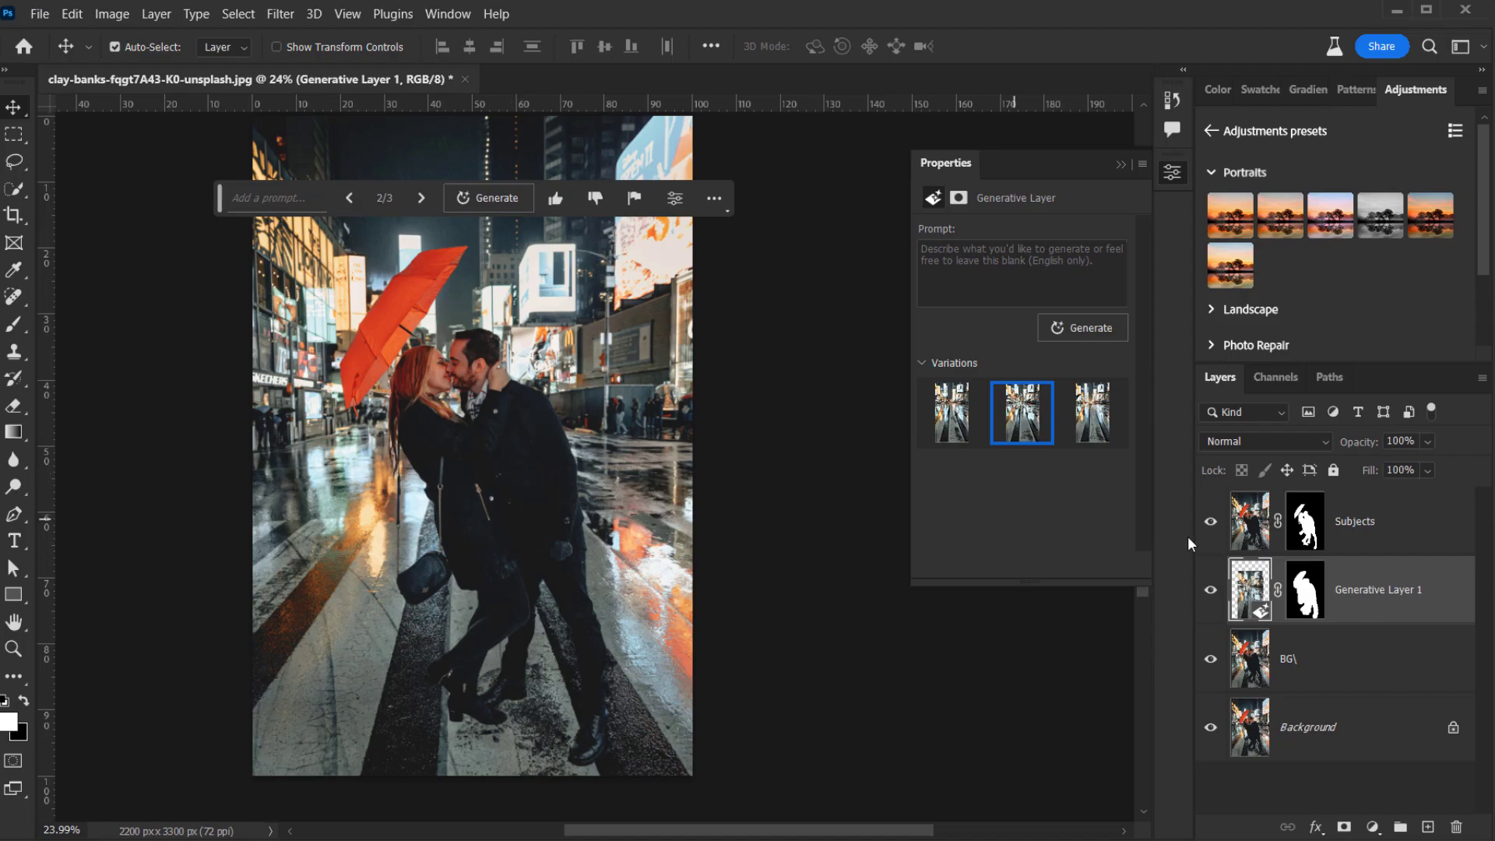
click(961, 433)
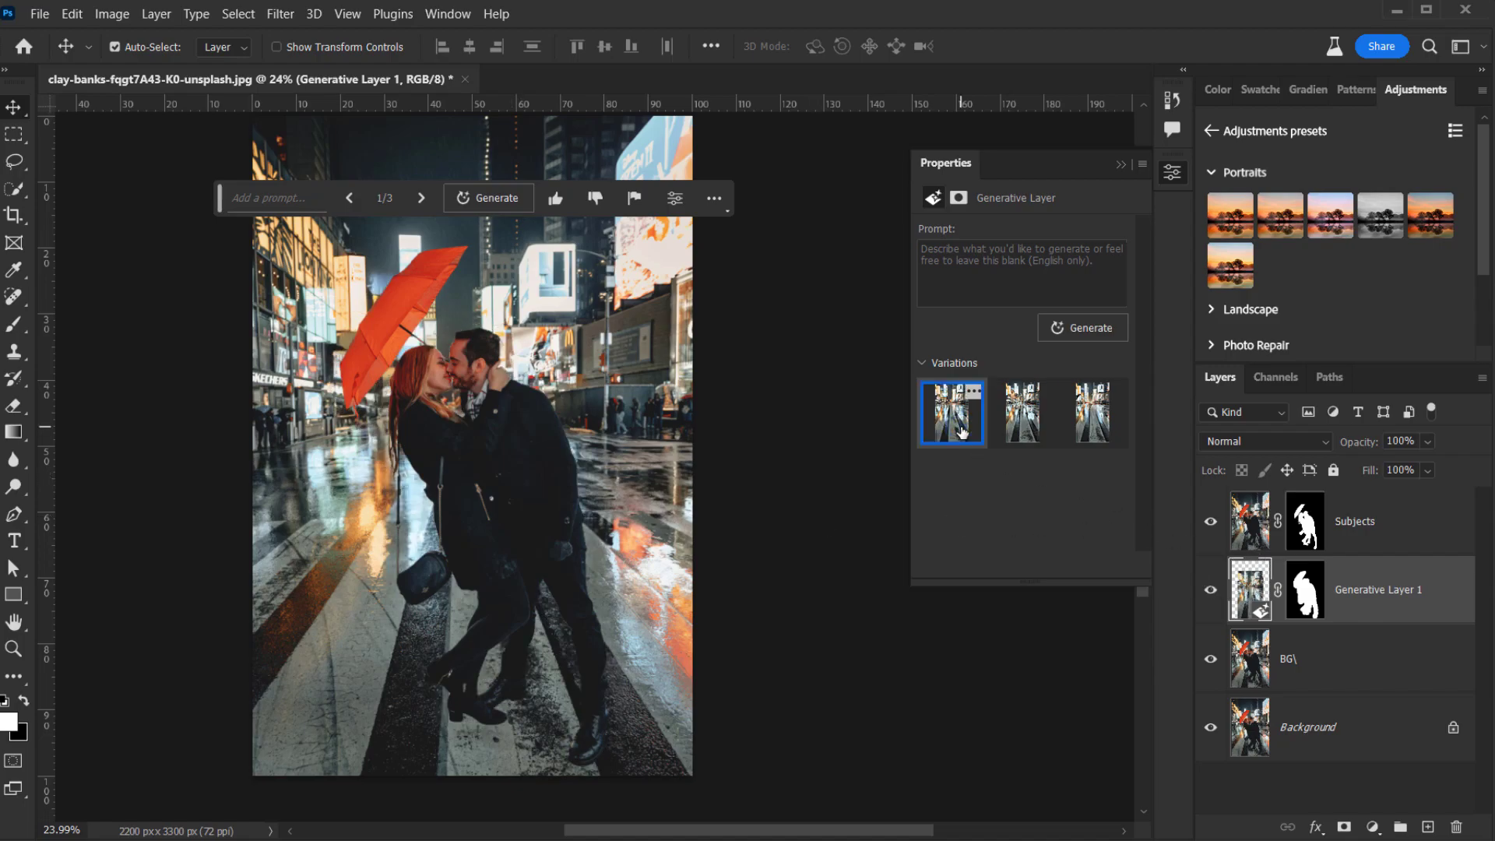
click(1014, 427)
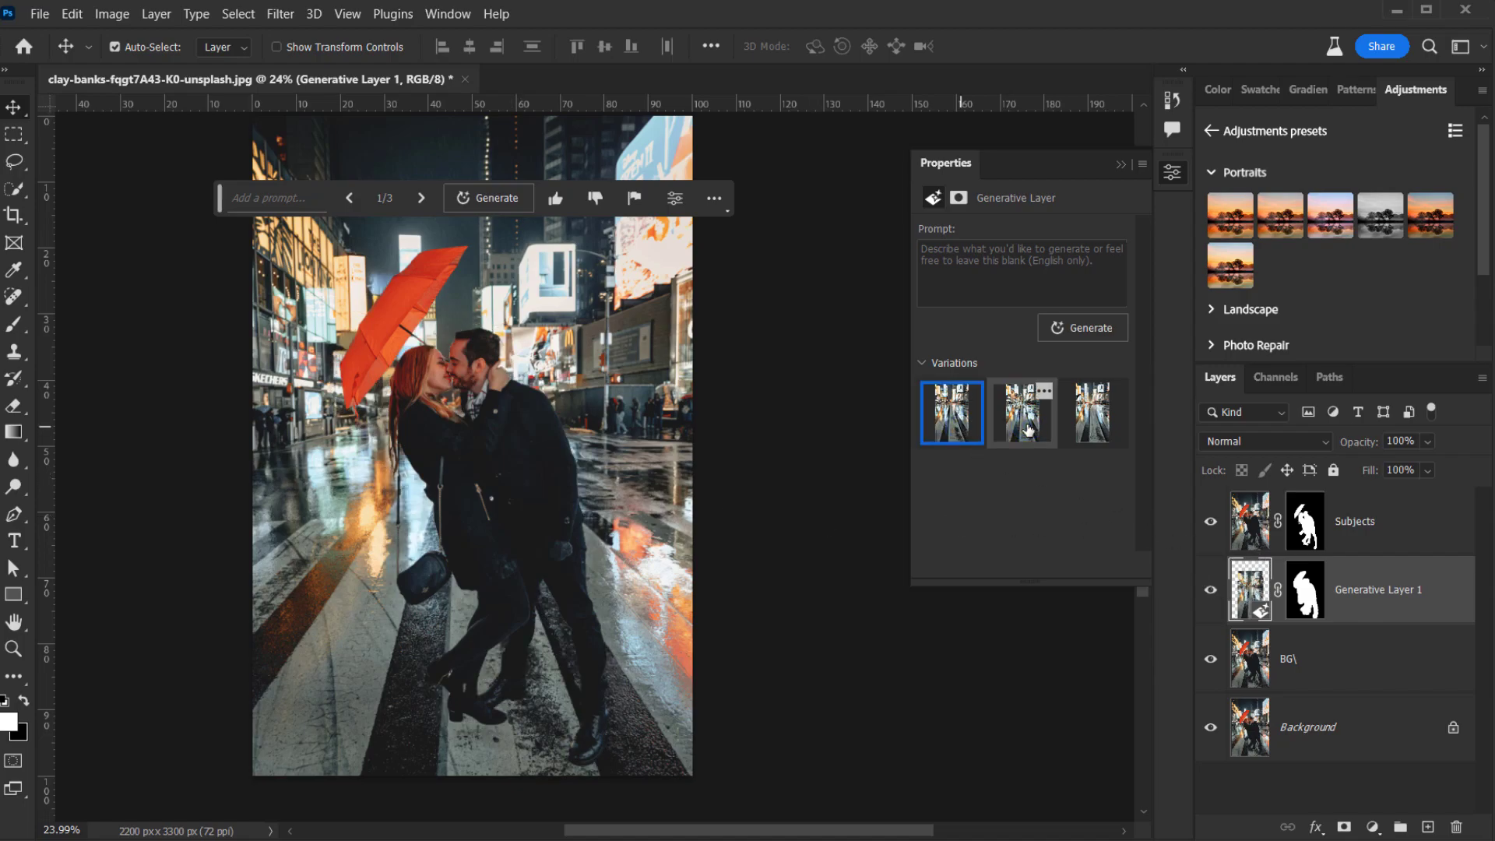
click(967, 428)
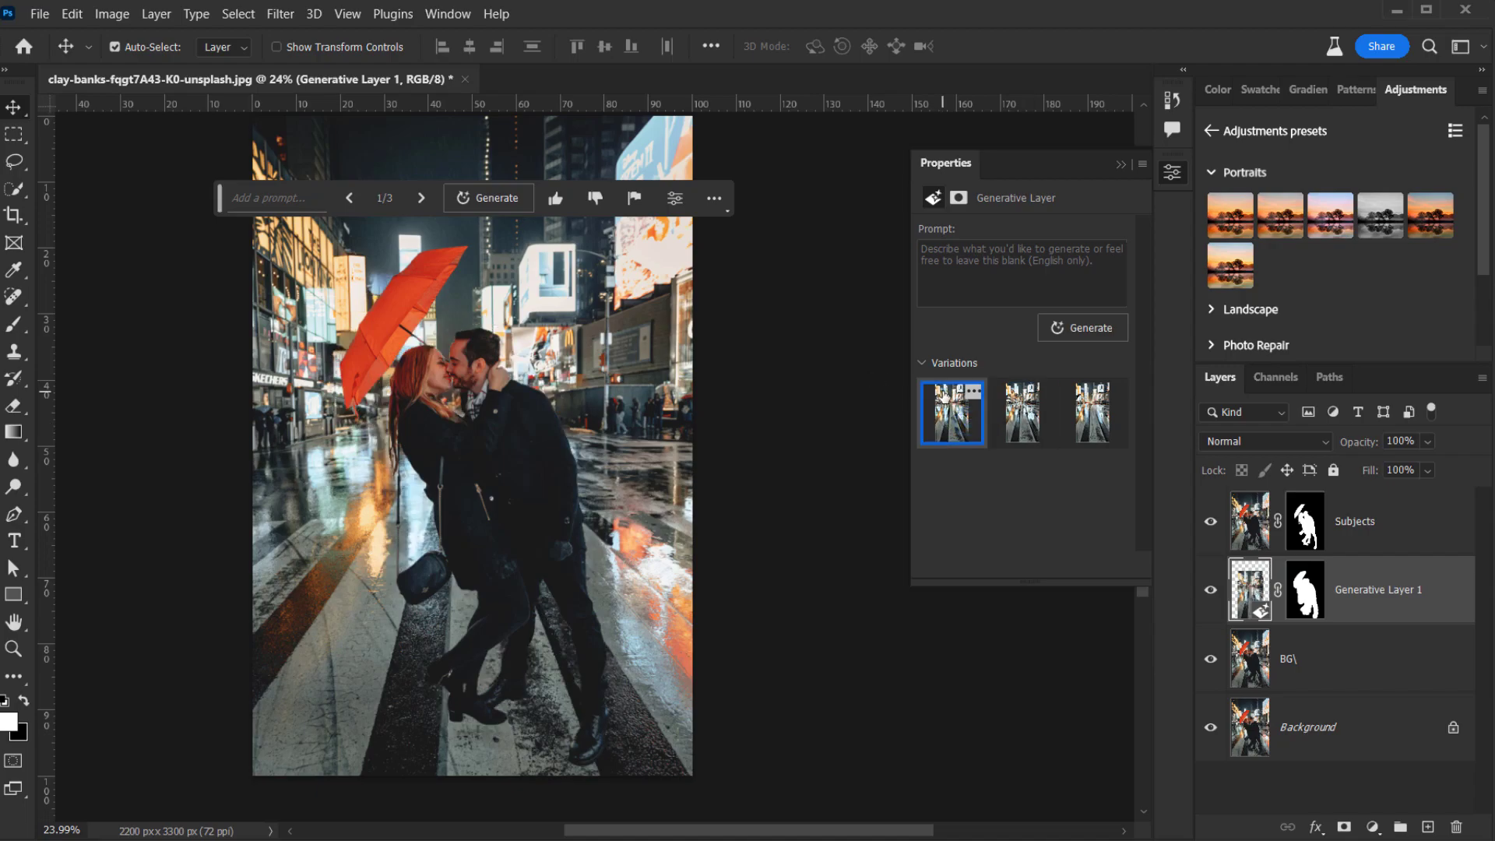
click(1015, 424)
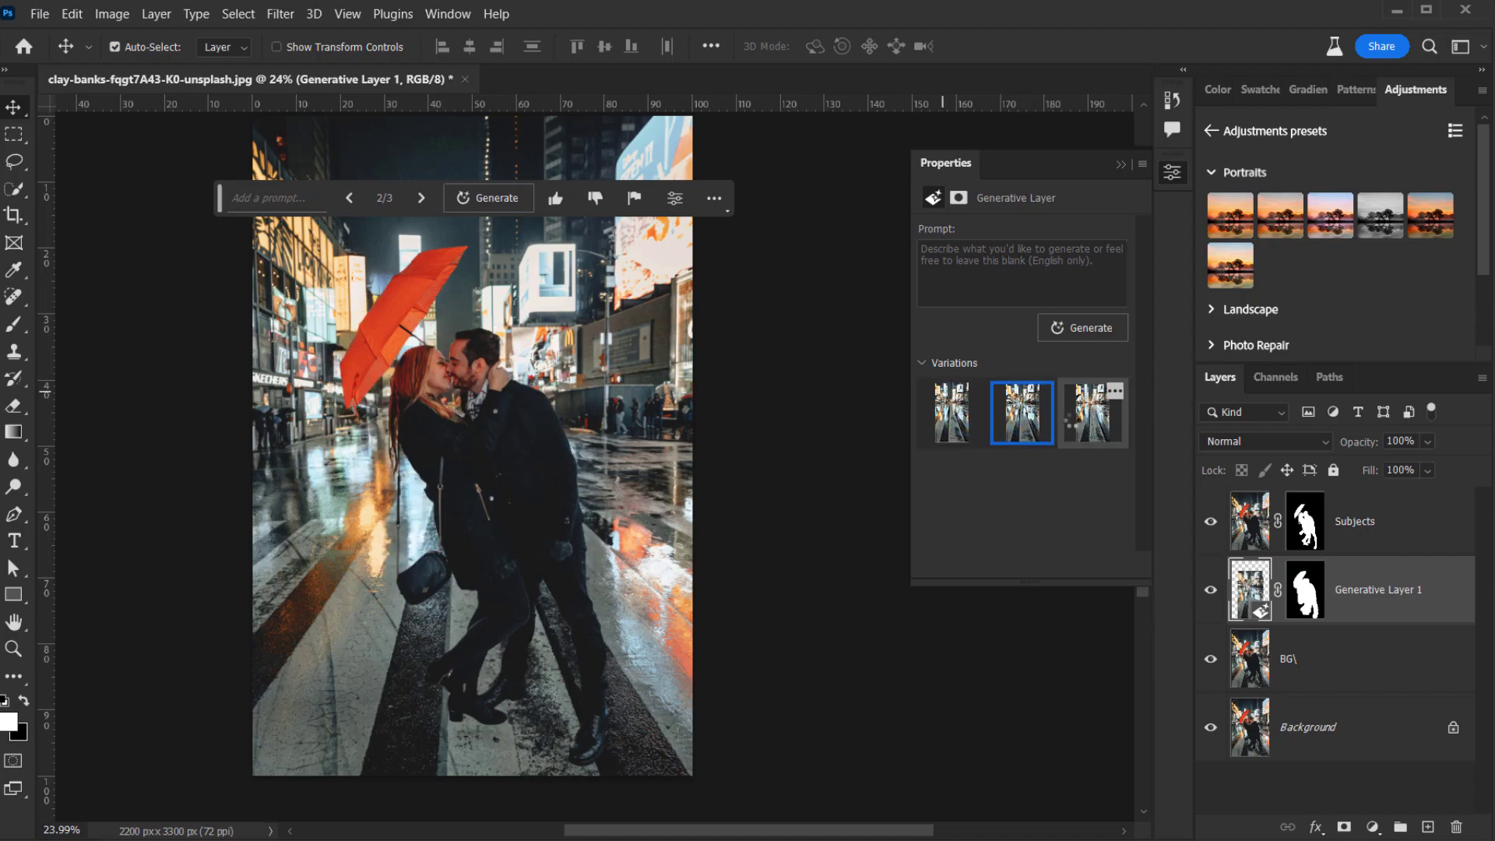
click(1073, 425)
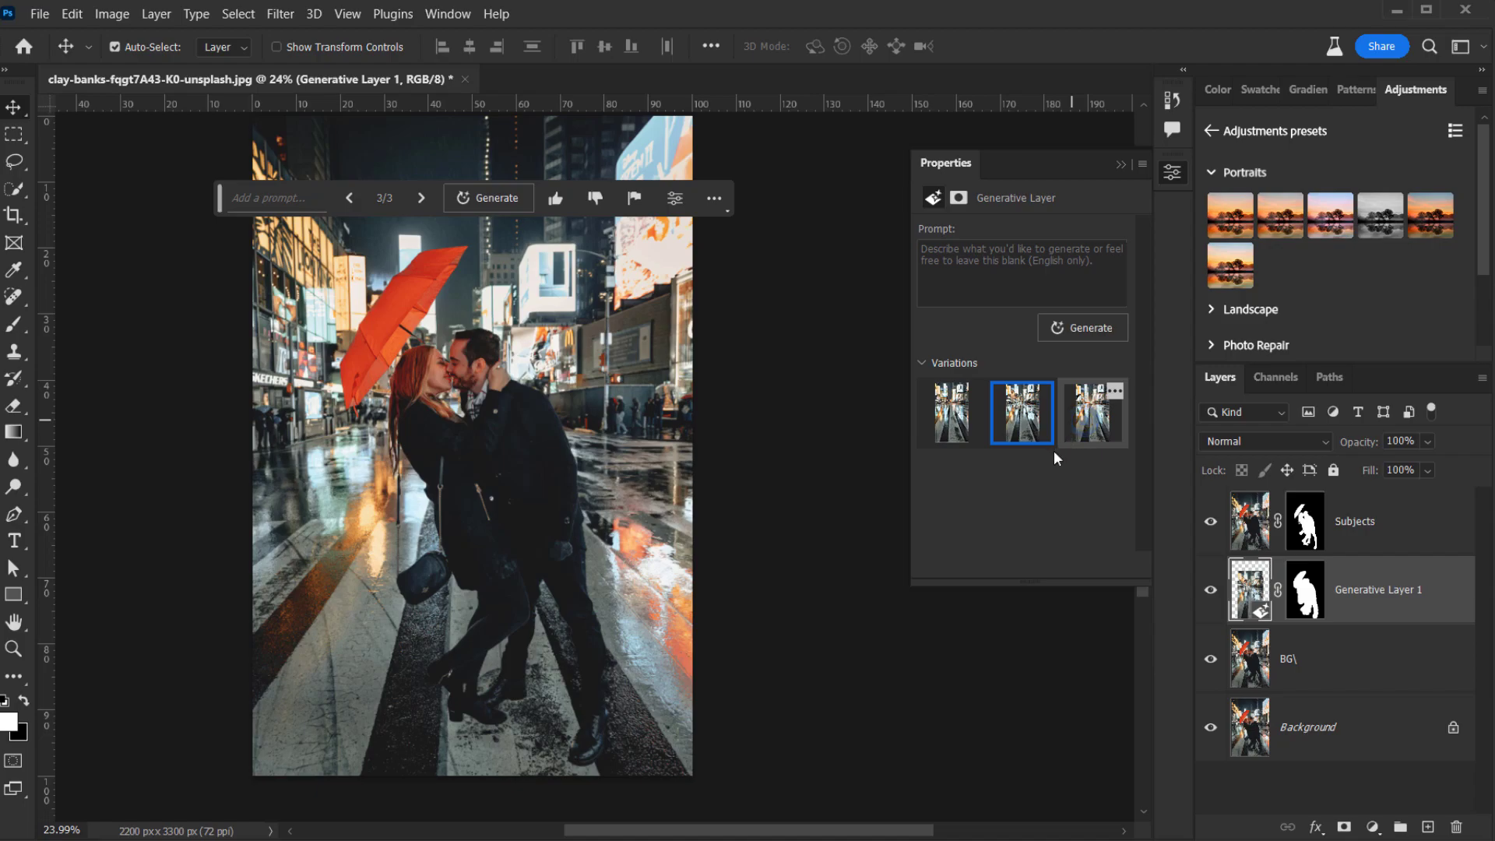
click(975, 436)
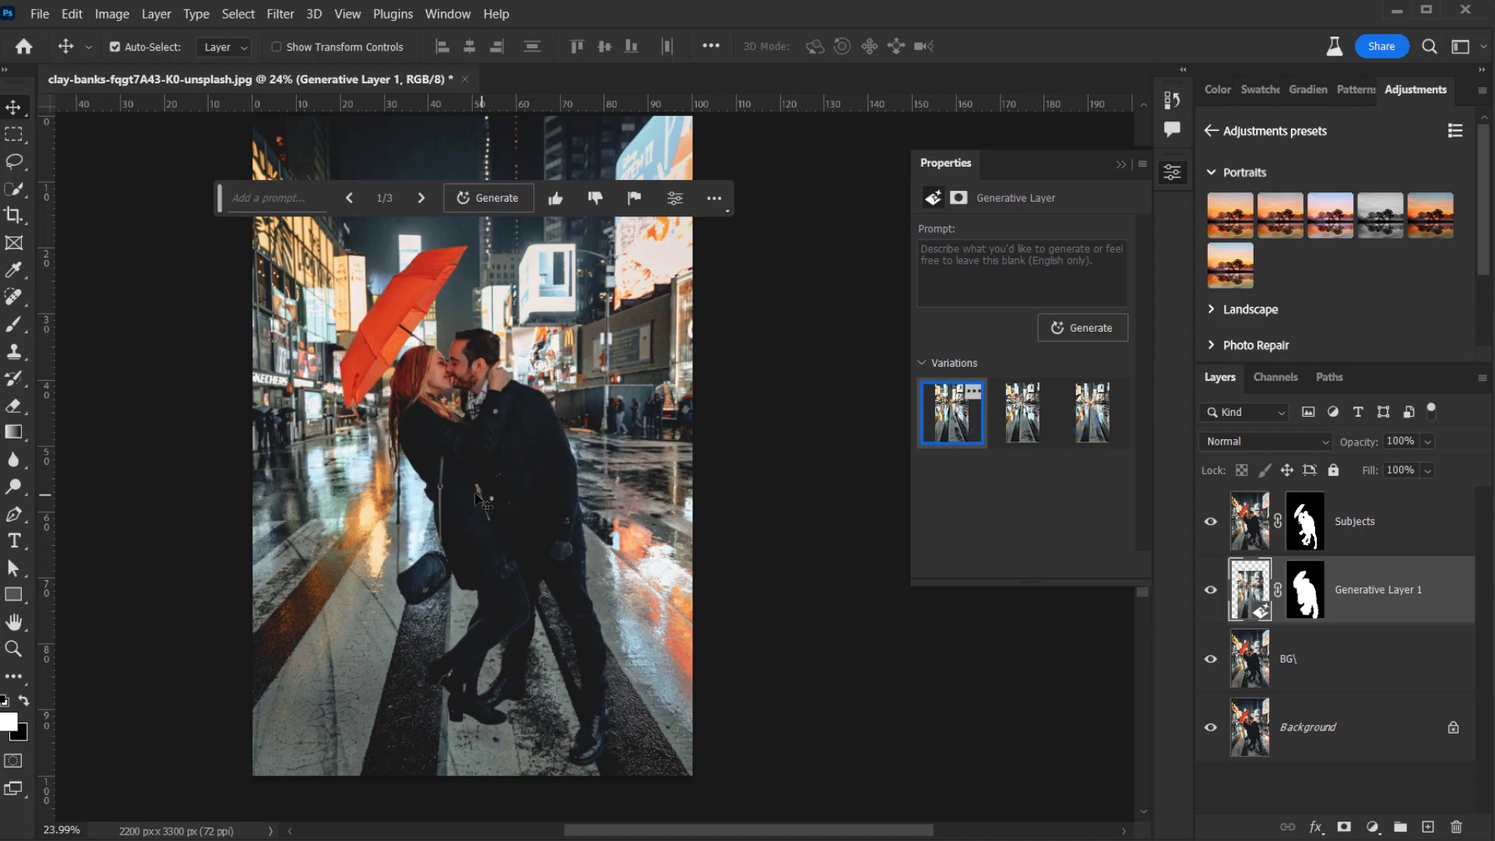
click(1025, 428)
click(1018, 424)
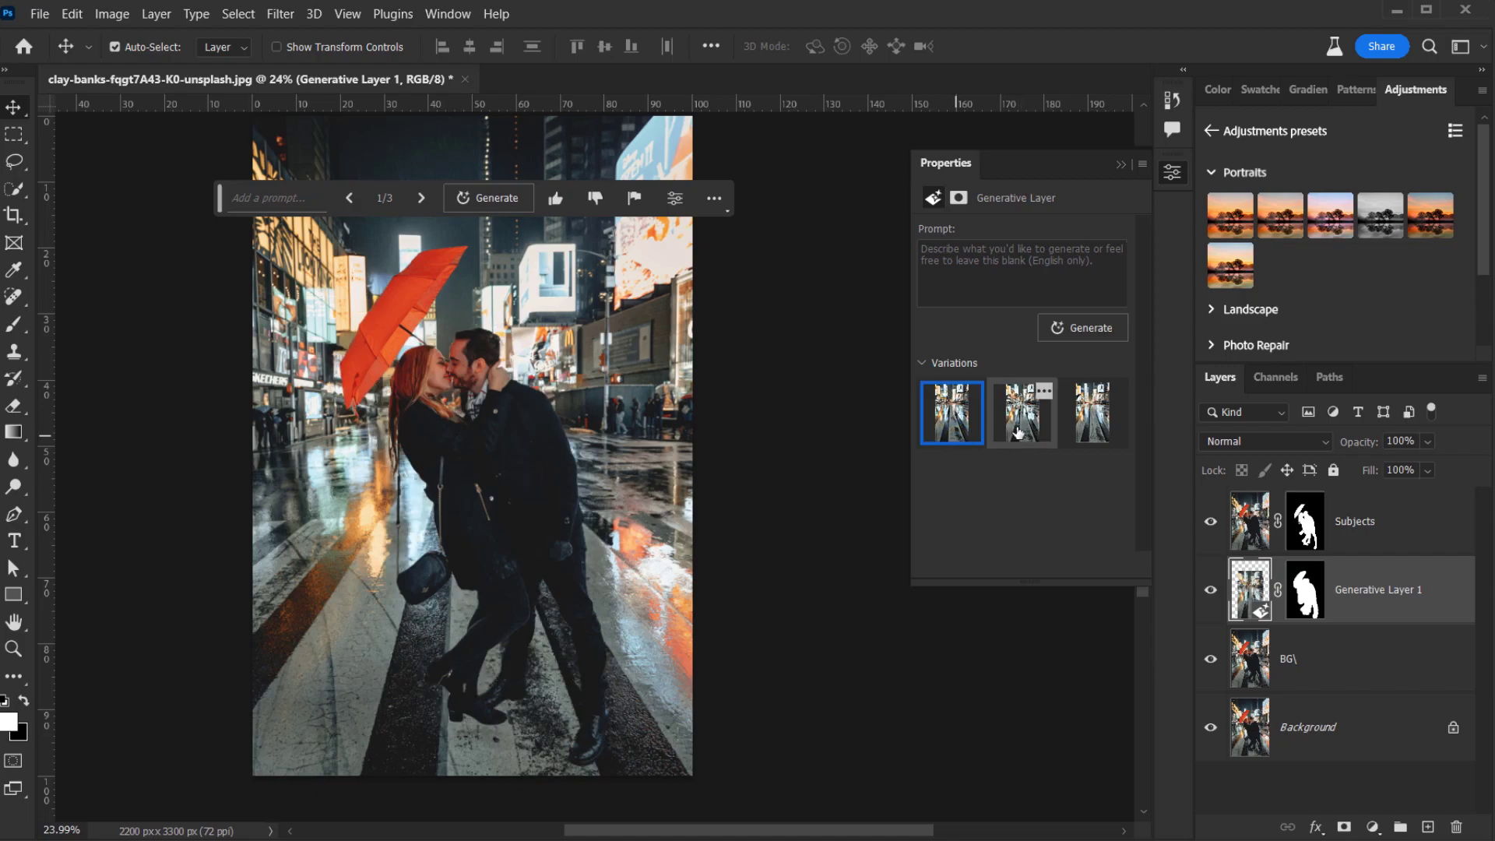
click(961, 430)
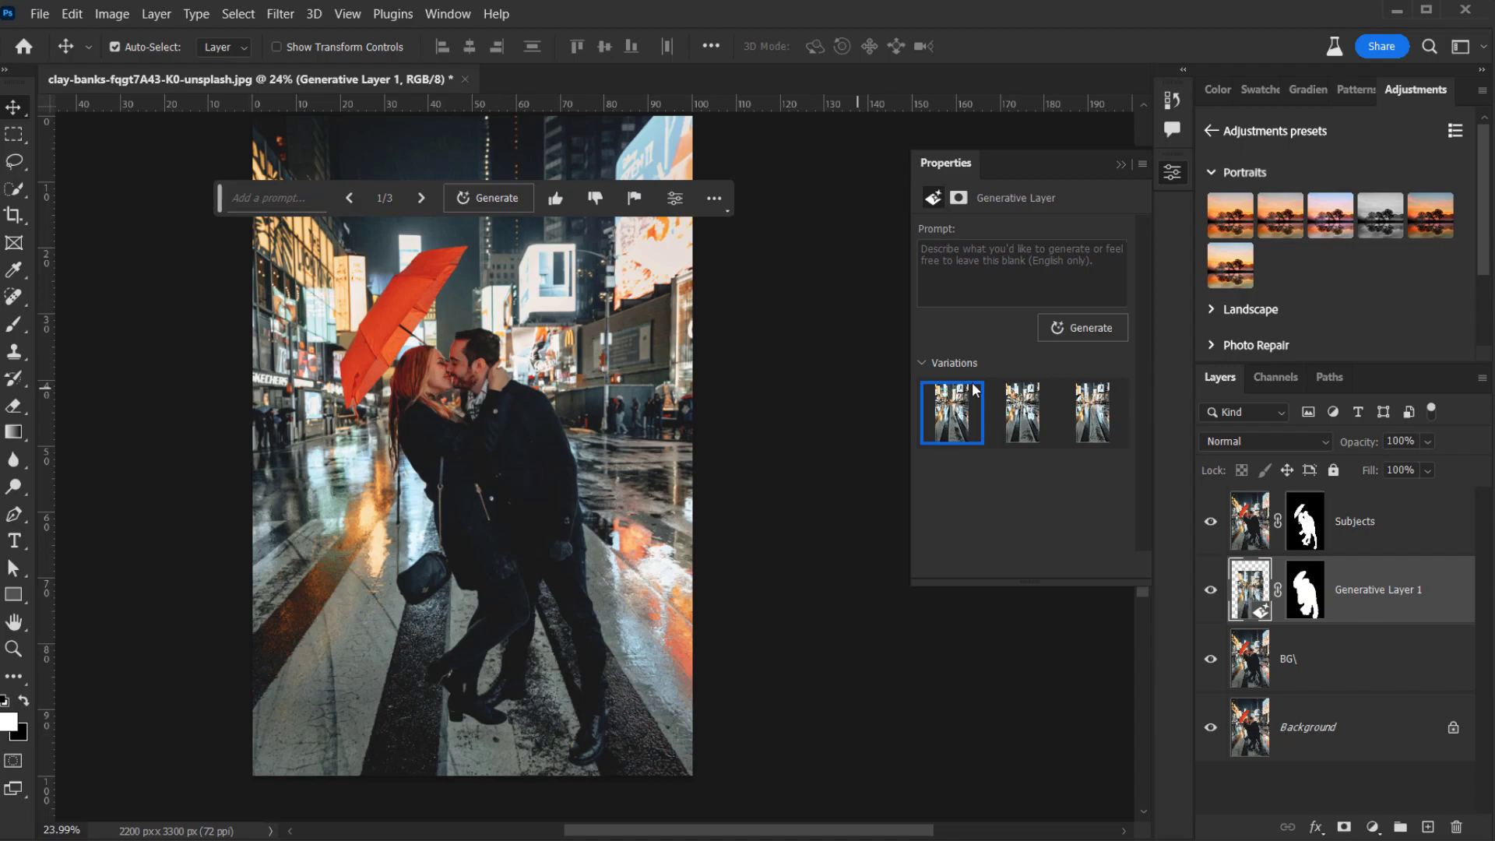
click(1121, 165)
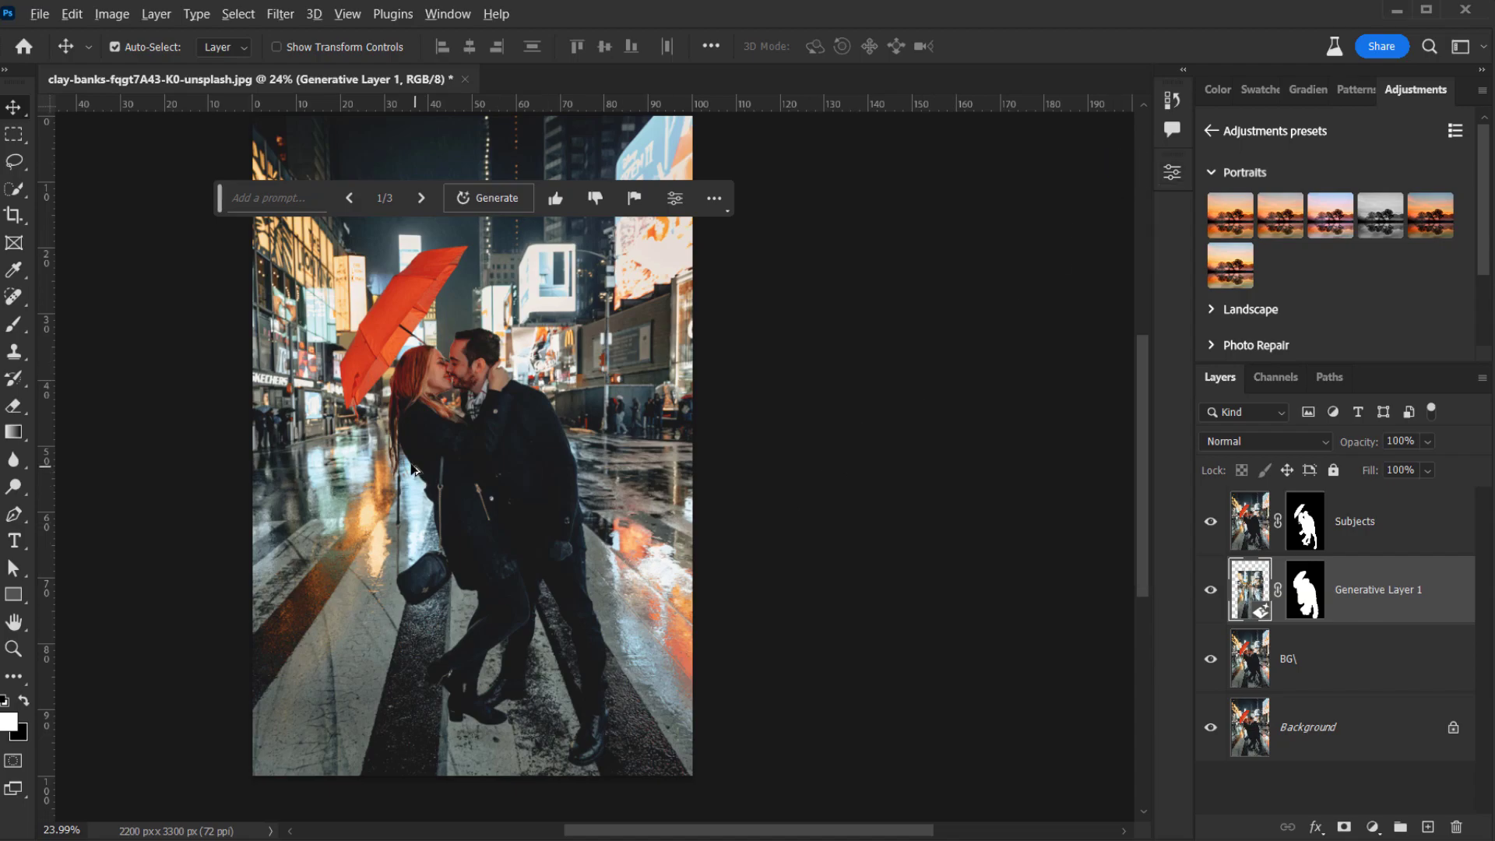
- Merge the BG\ layer and Generative Layer 1 into a single layer
scroll(414, 470, down, 1)
scroll(565, 488, up, 3)
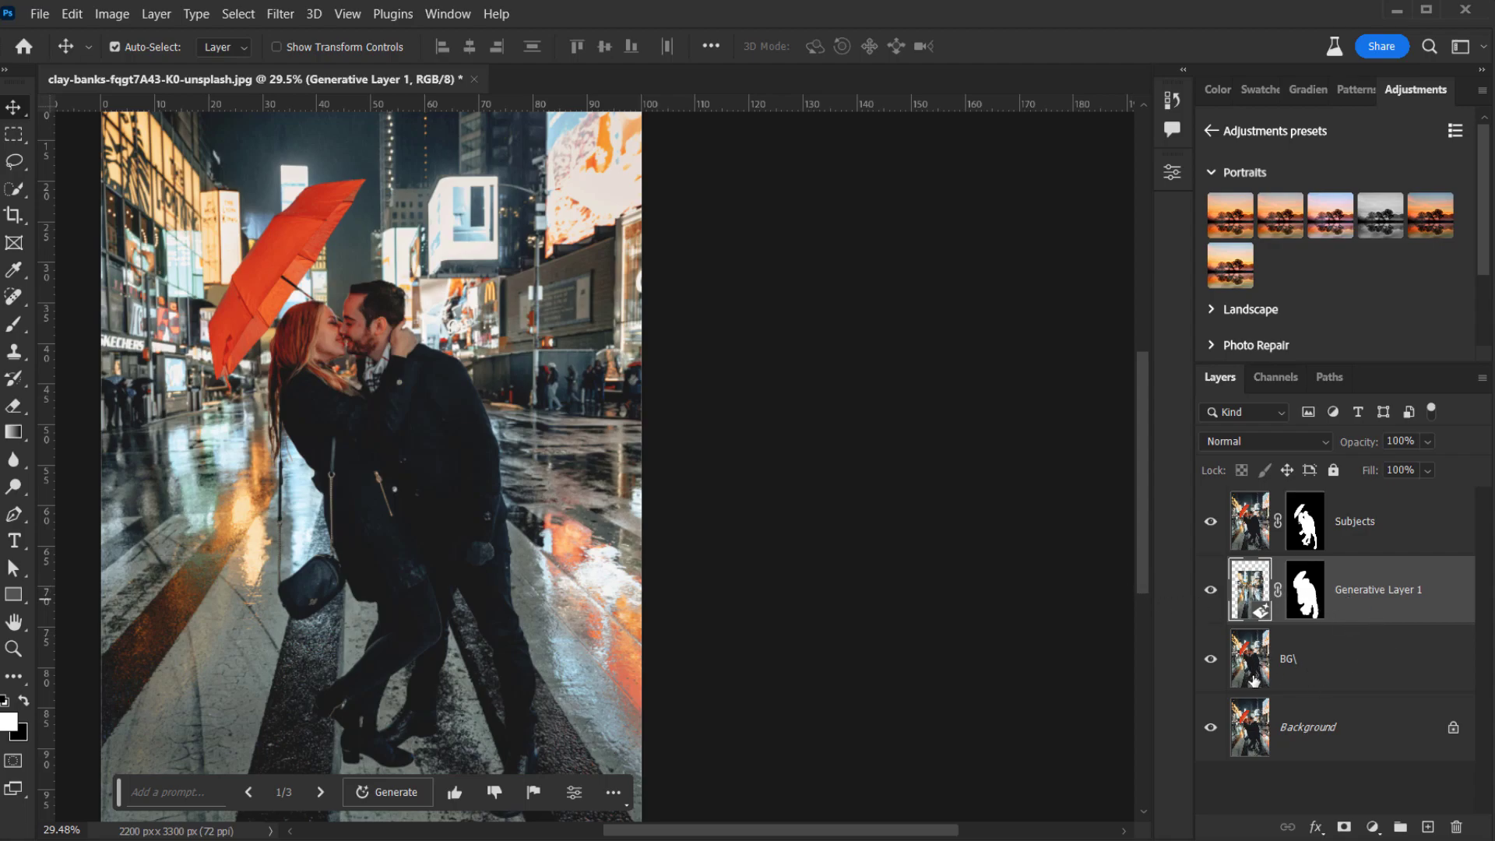
click(1304, 662)
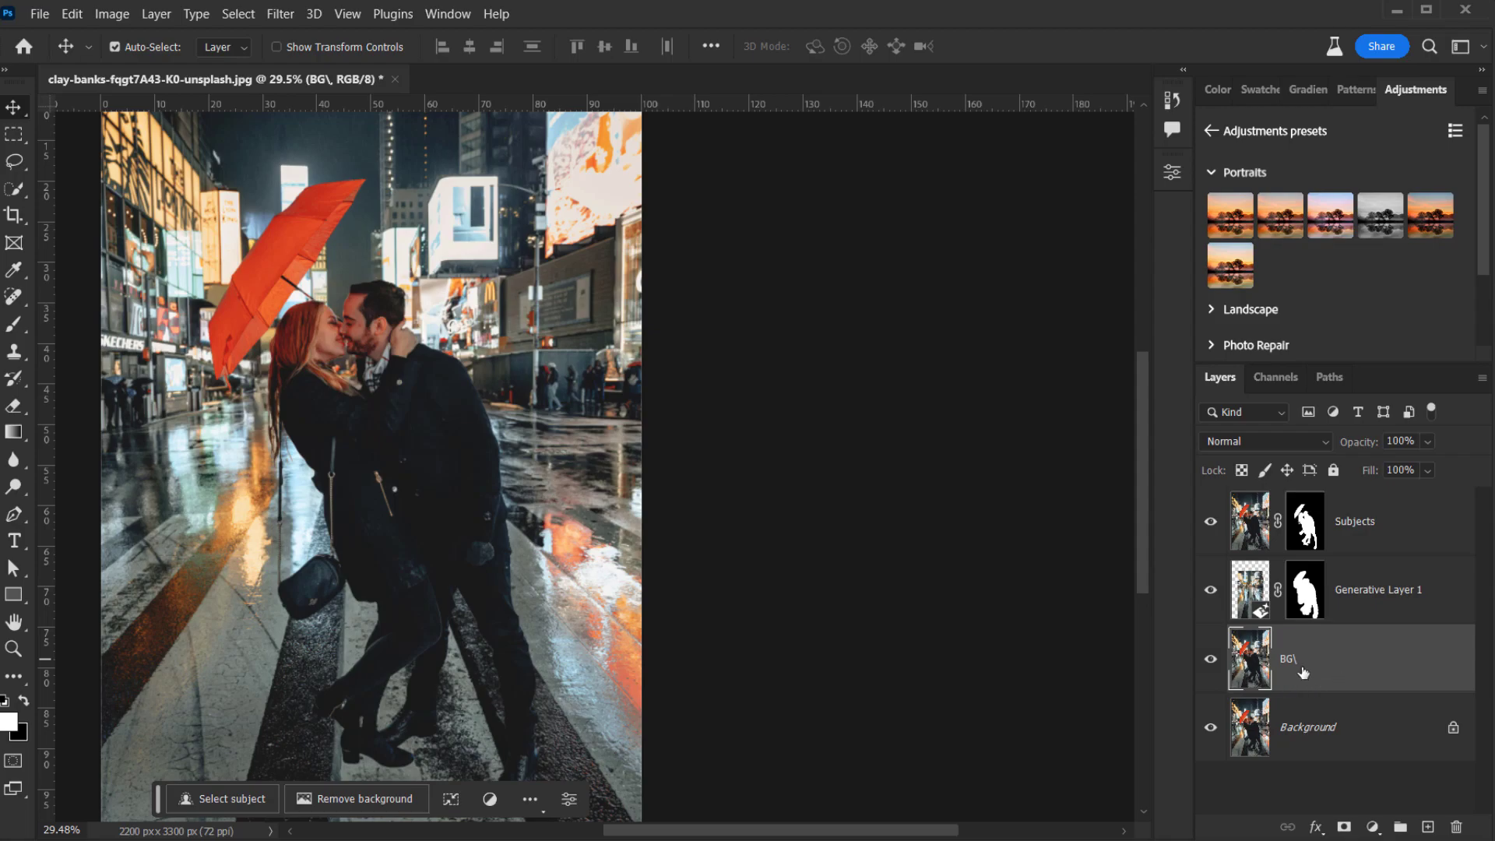
key(ctrl)
ctrl+click(1425, 604)
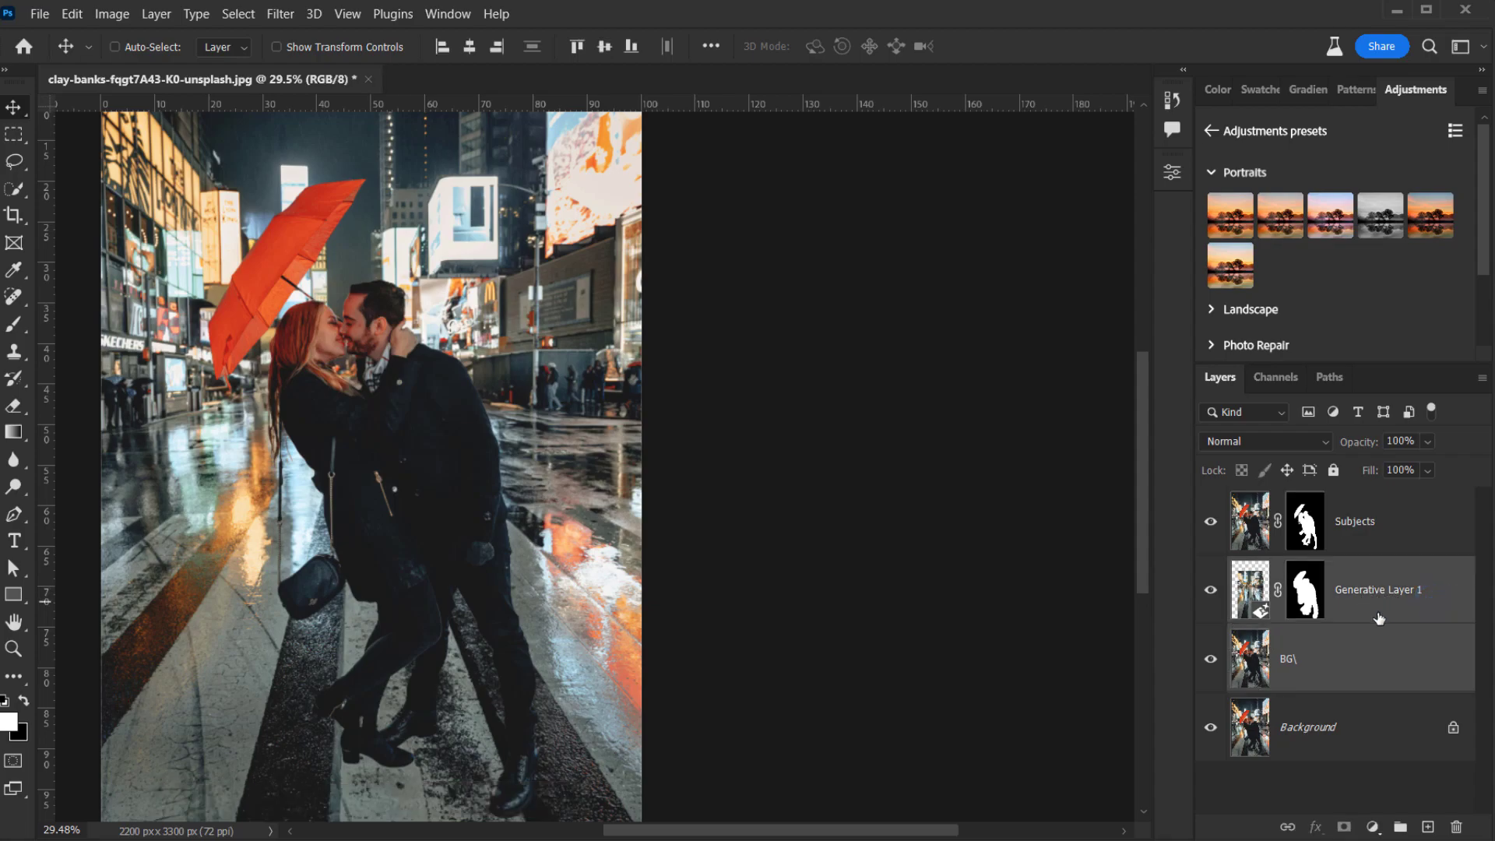
key(ctrl)
key(ctrl+e)
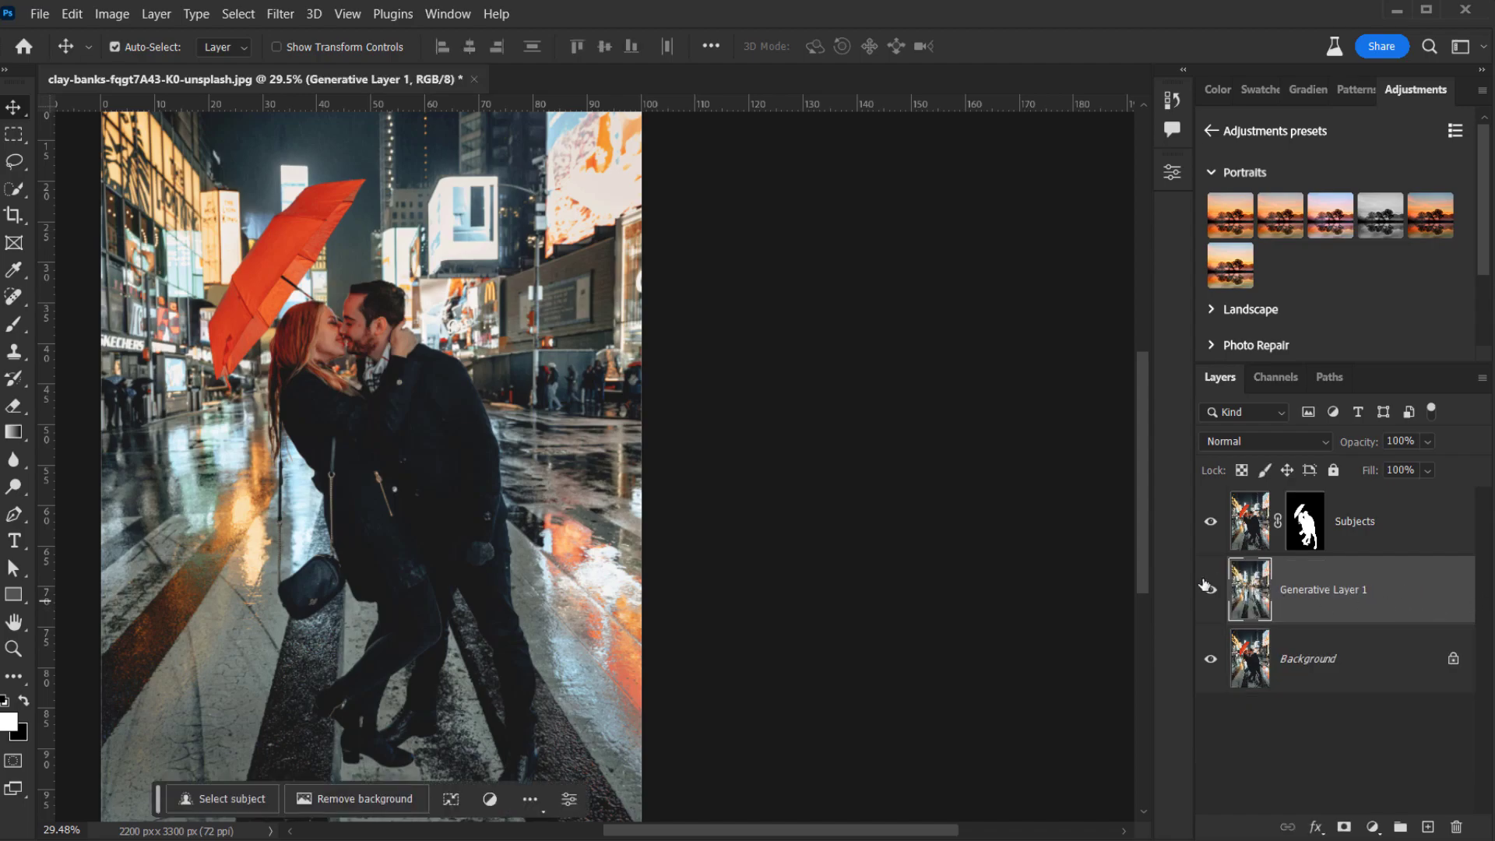
- Rename the merged background layer "NEw BG"
double_click(1317, 590)
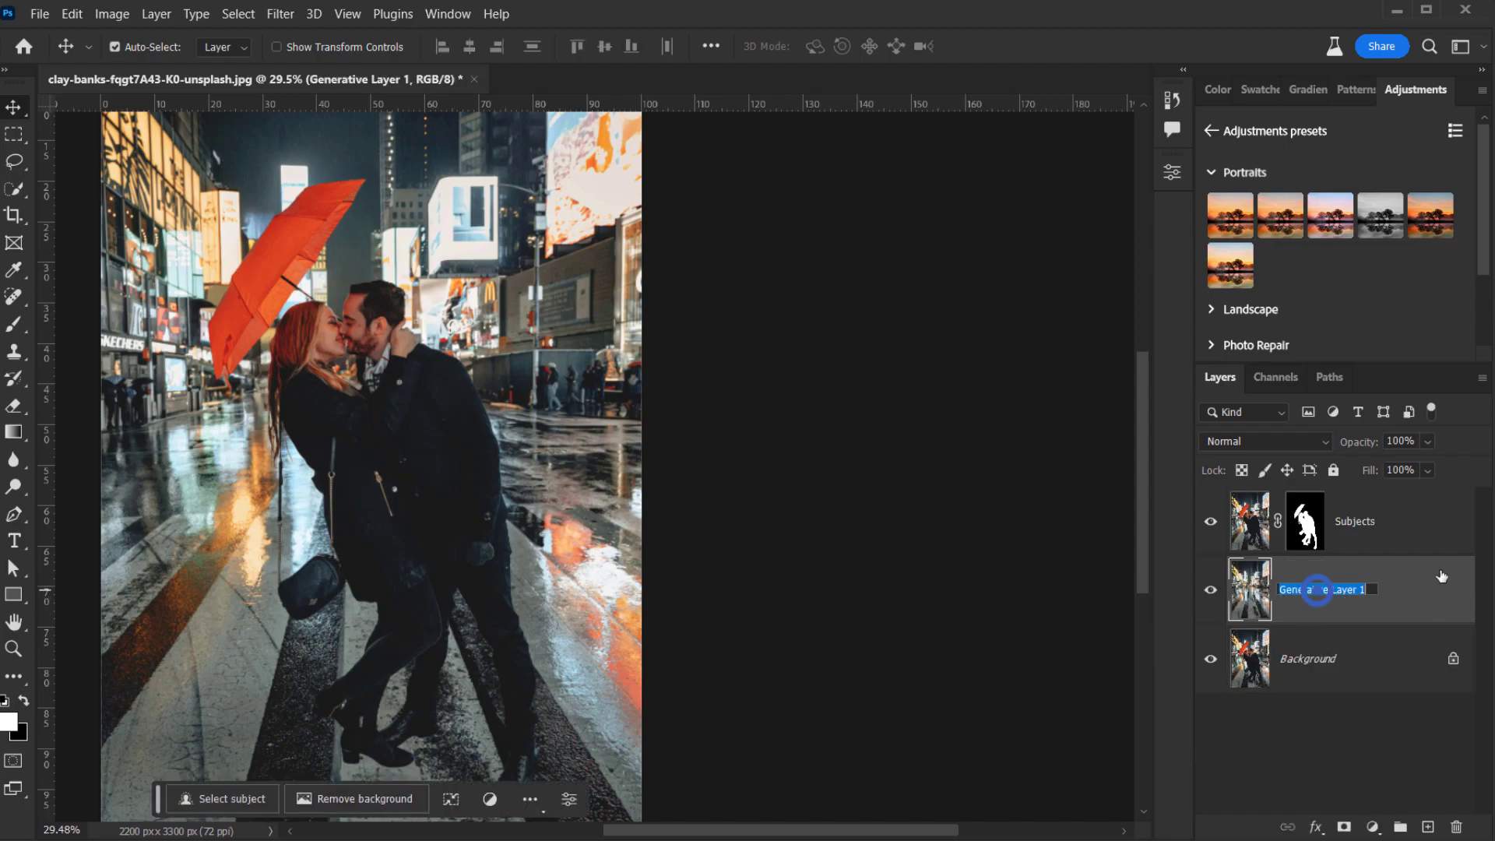
text(NEW)
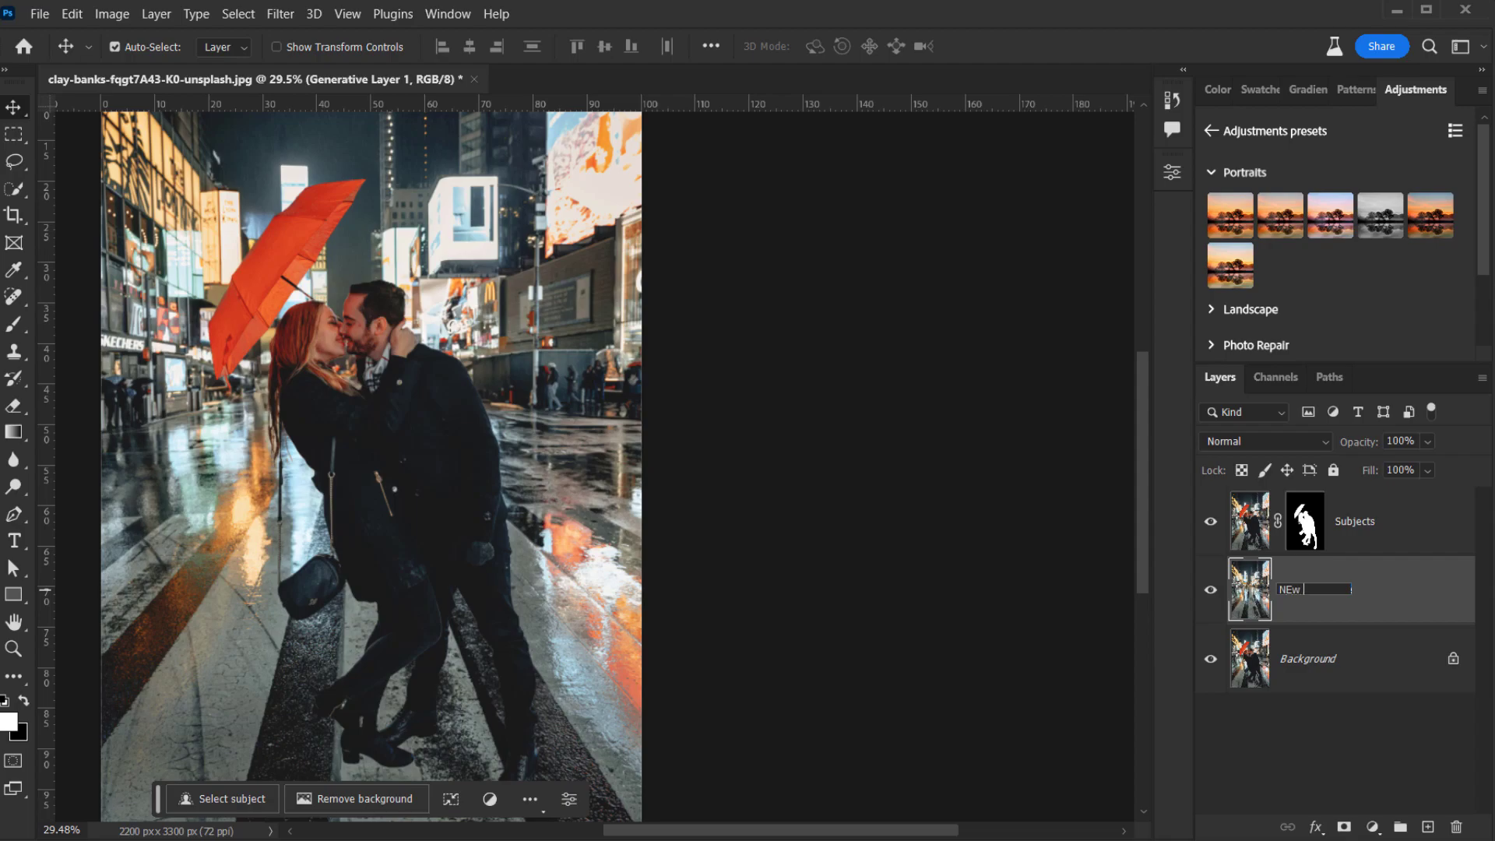
text( BG)
key(Return)
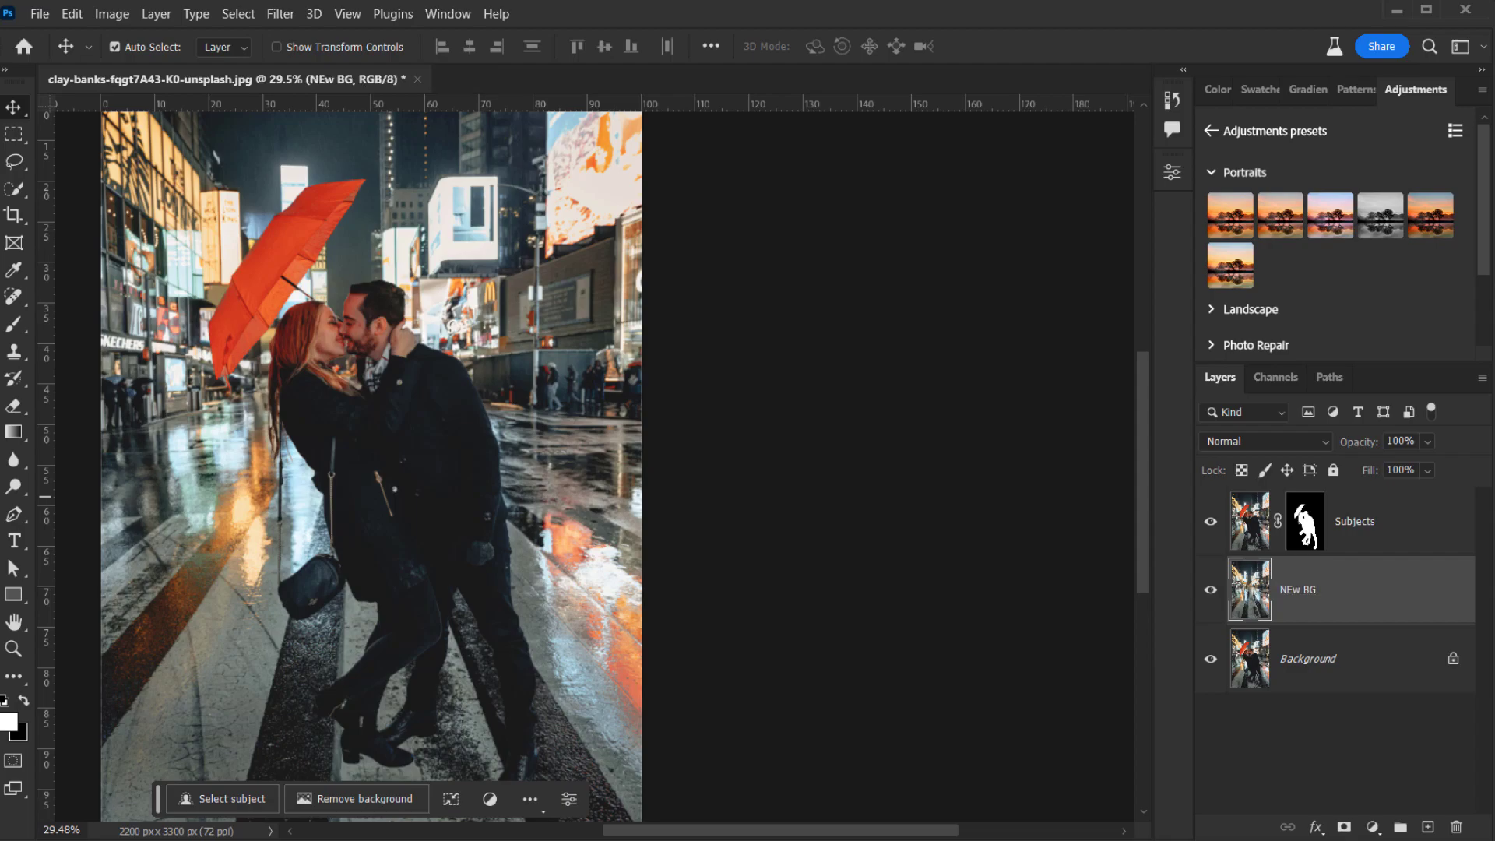
- Hide the Subjects layer so that only the filled street background is displayed
scroll(389, 509, down, 3)
drag(363, 458, 428, 486)
scroll(333, 491, up, 3)
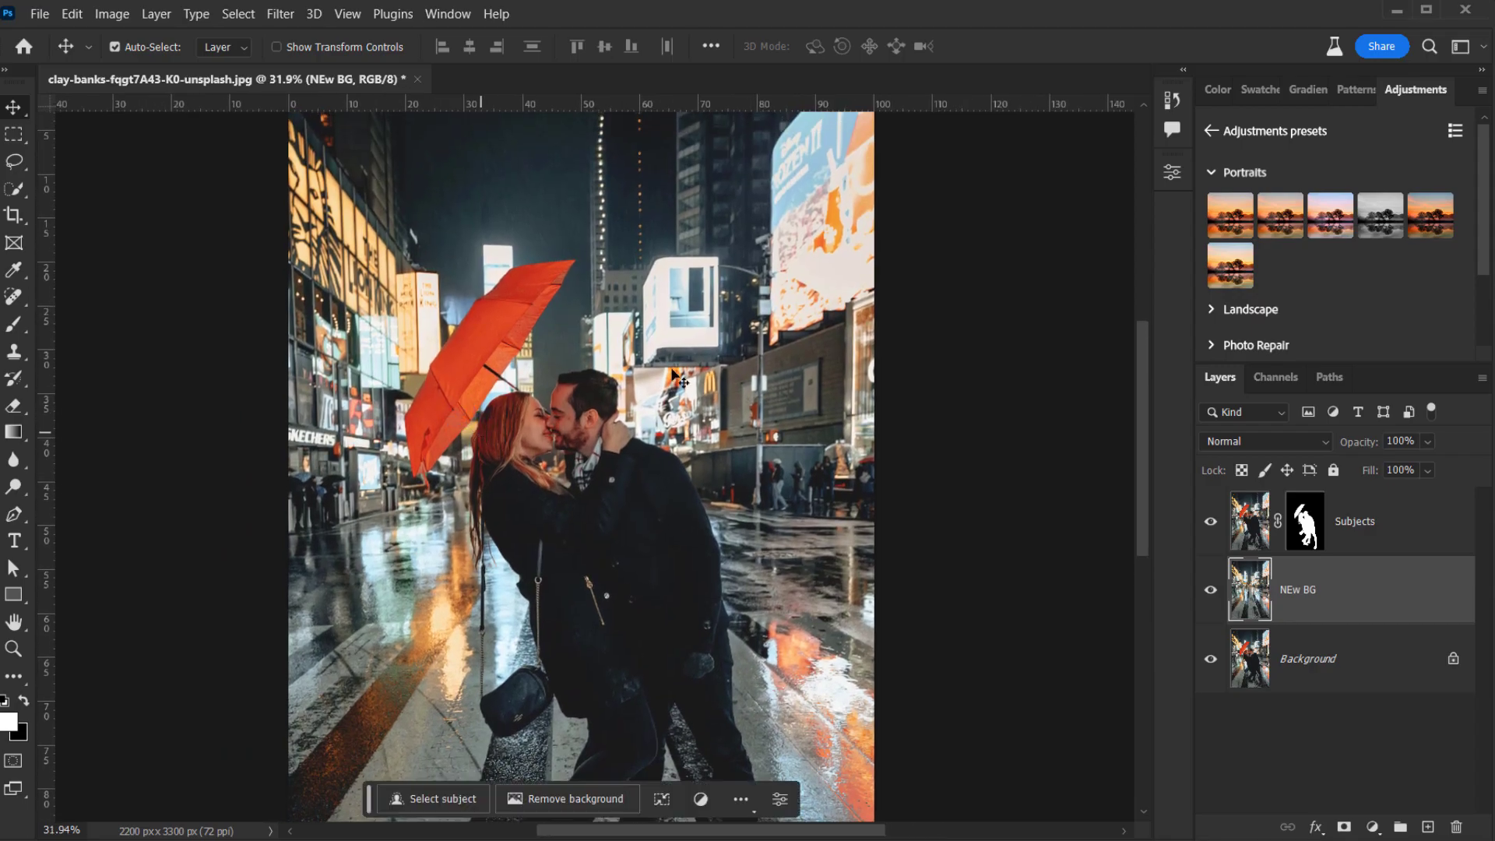
click(1210, 521)
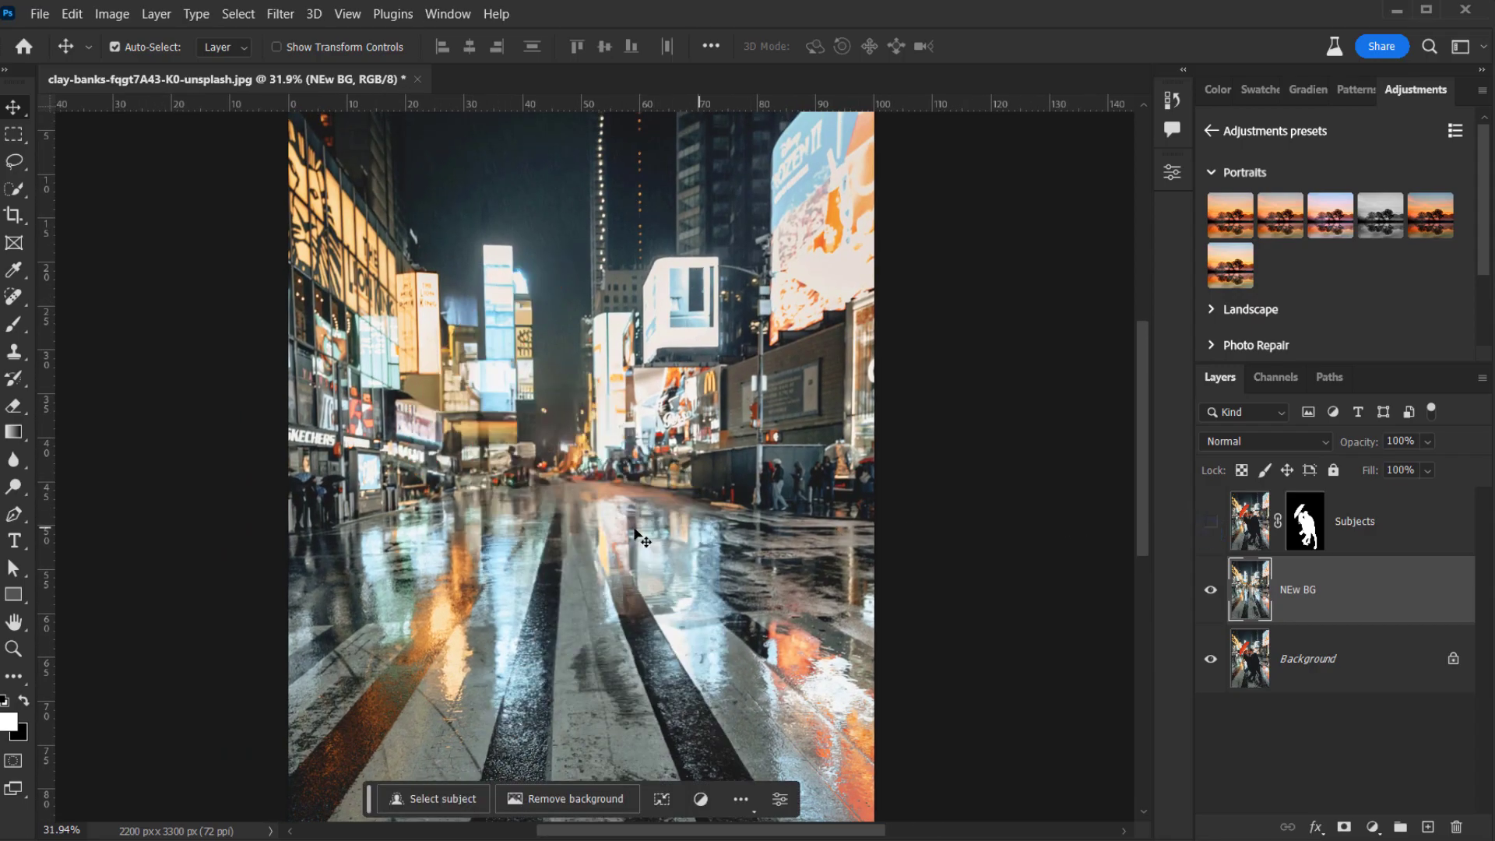
- Show the Subjects layer again and check the couple against the filled street background
scroll(606, 535, down, 3)
scroll(1075, 620, up, 2)
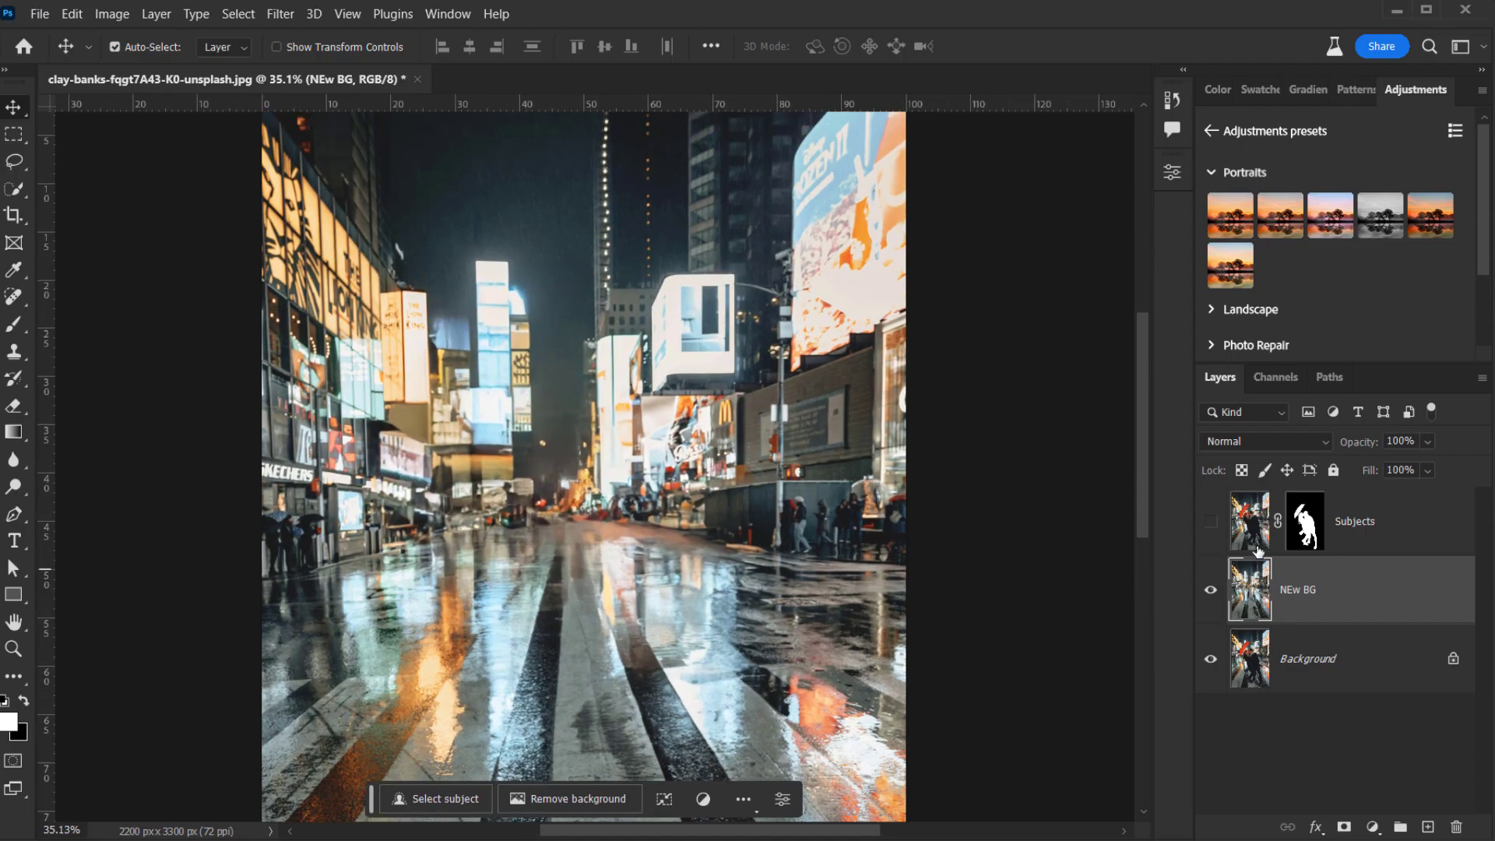
click(1210, 521)
drag(680, 544, 489, 433)
scroll(490, 434, down, 2)
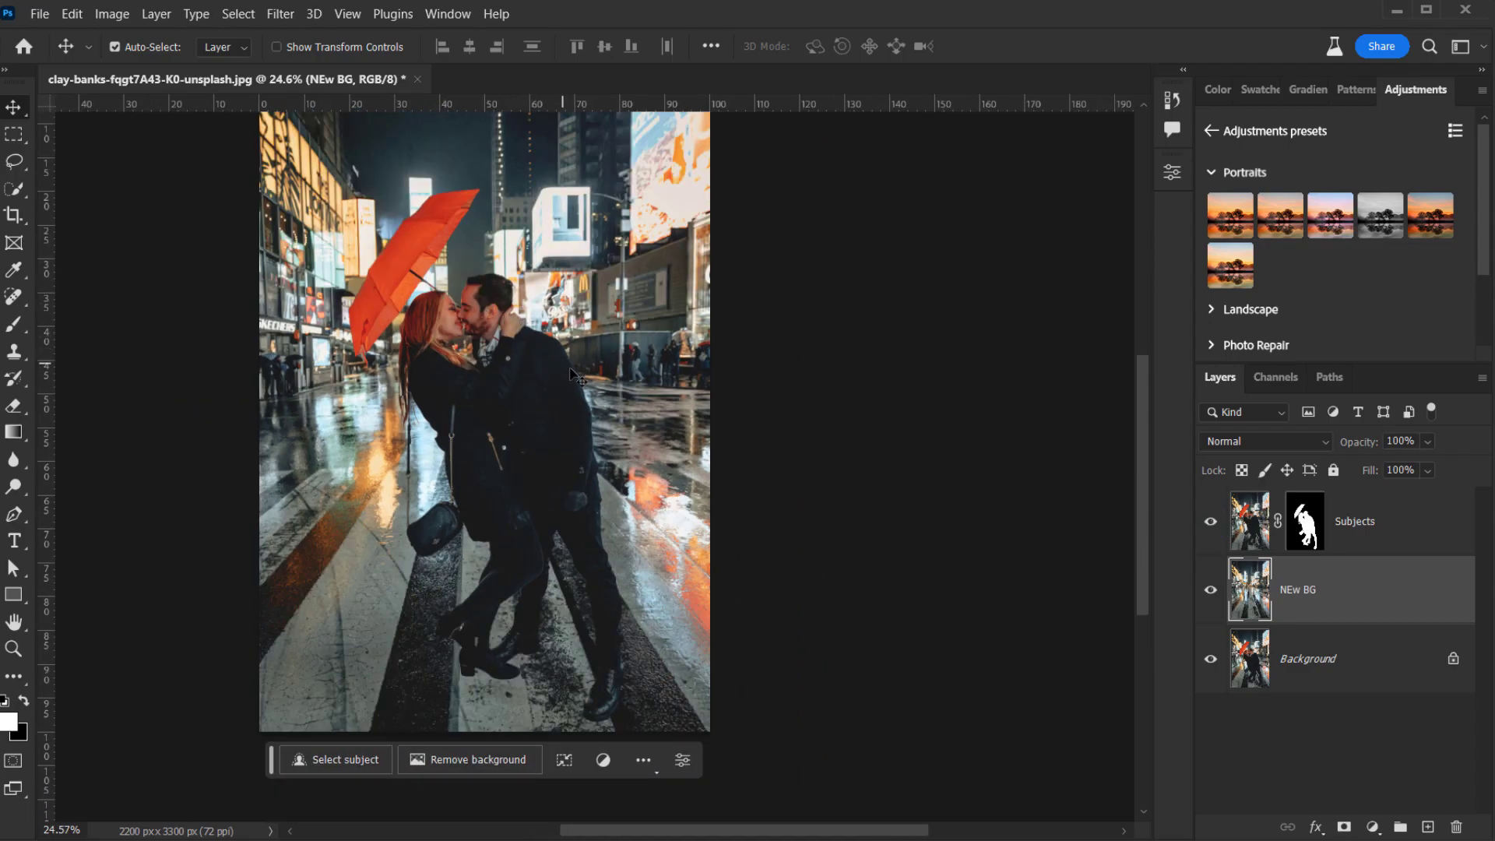
drag(509, 338, 517, 420)
drag(496, 358, 471, 312)
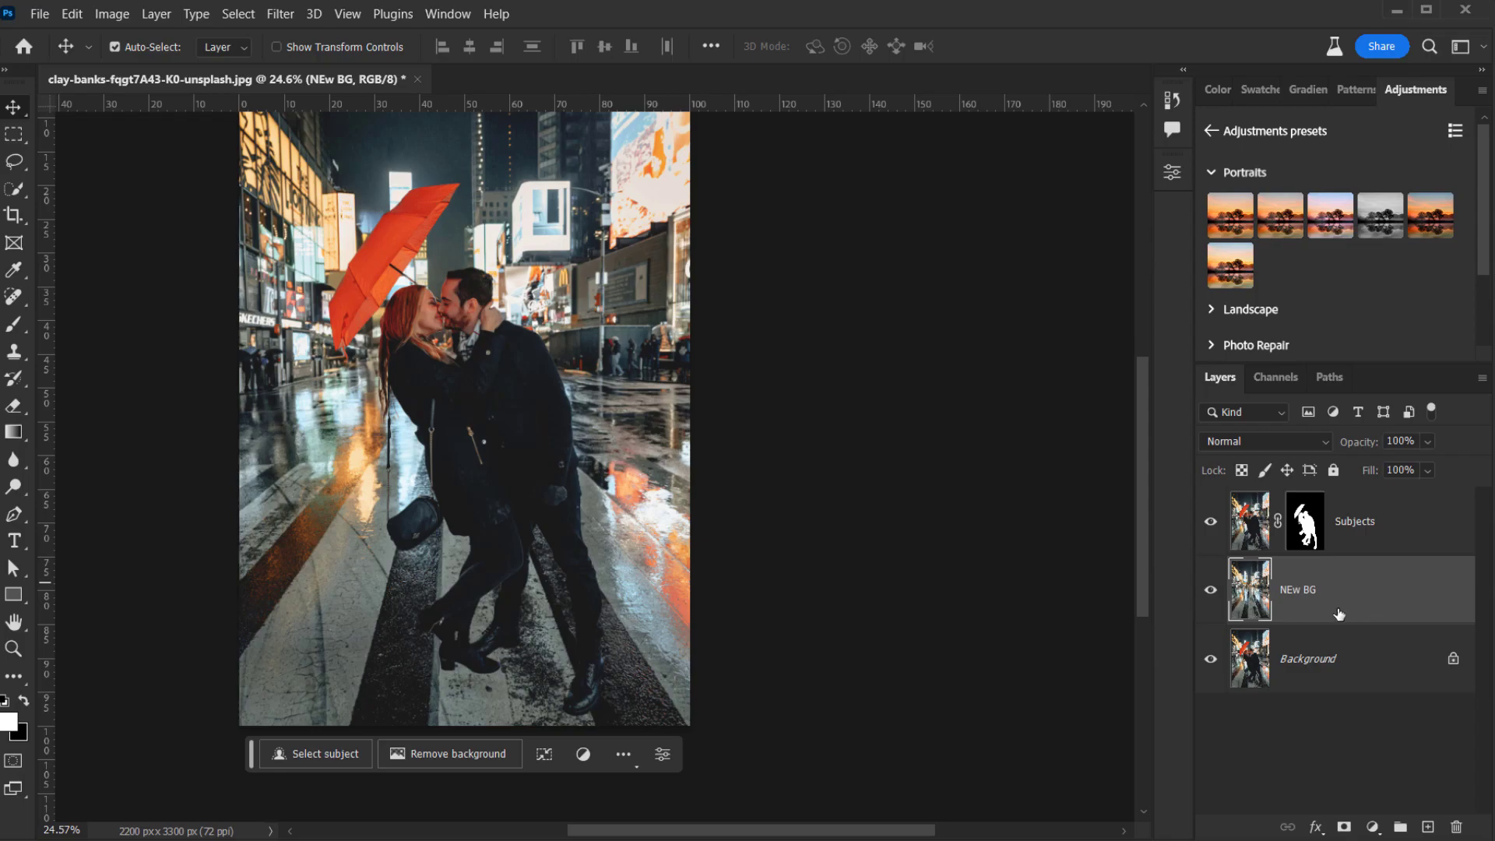
click(280, 15)
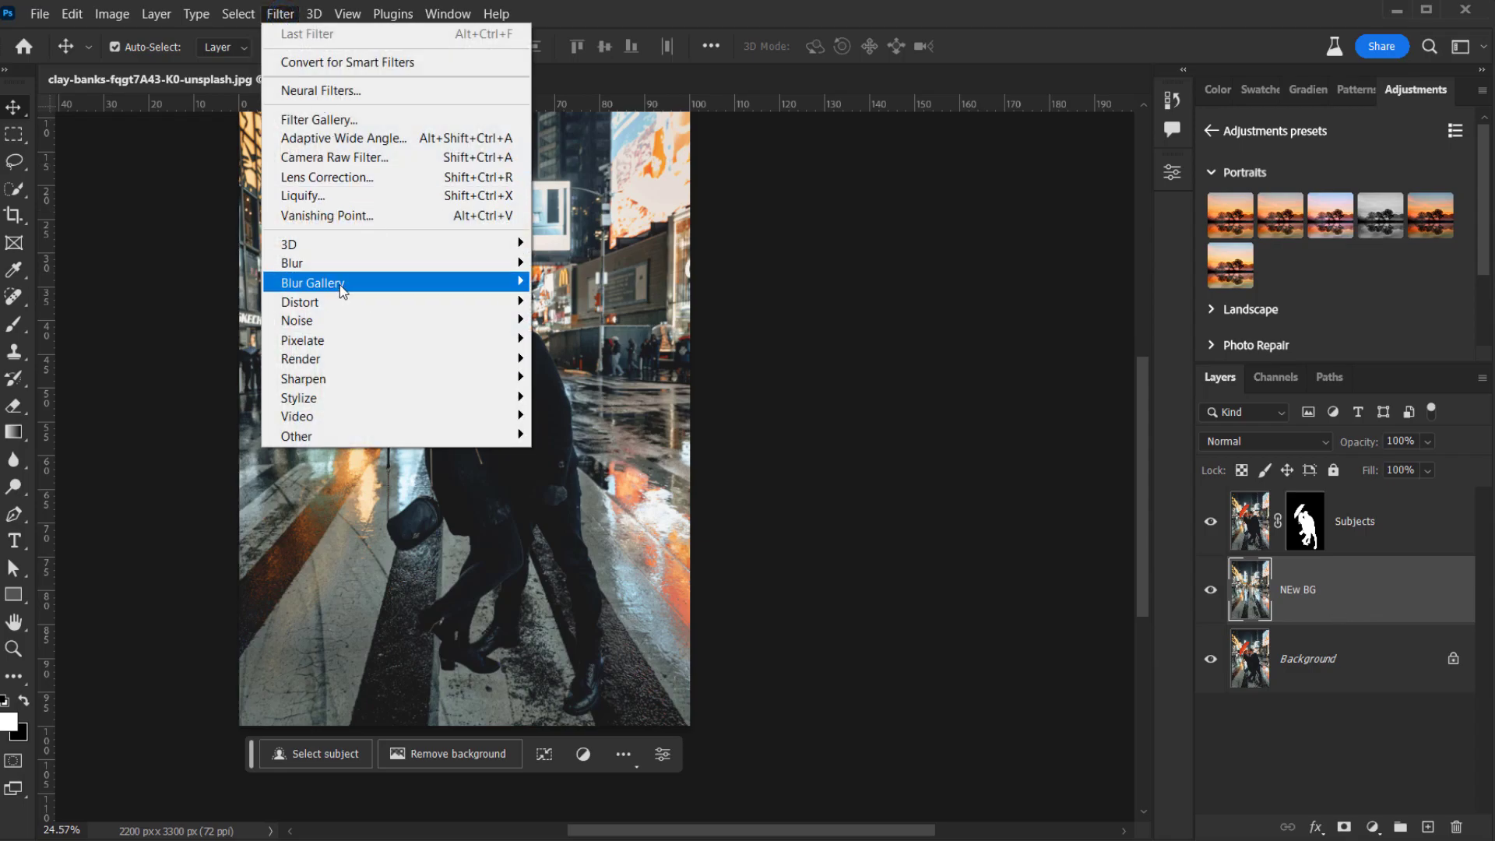
mouse_move(335, 284)
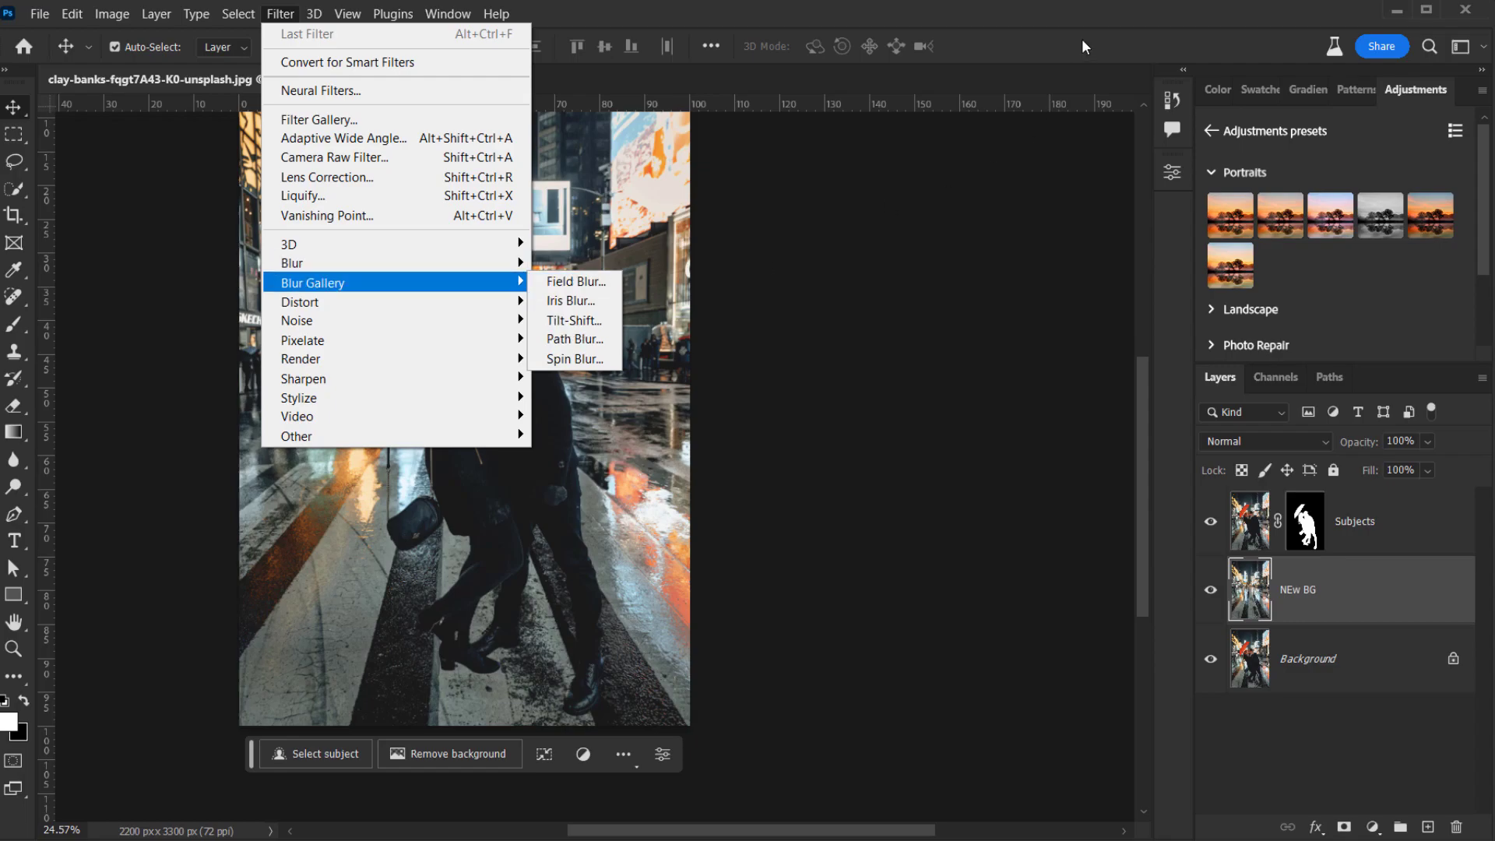
click(740, 401)
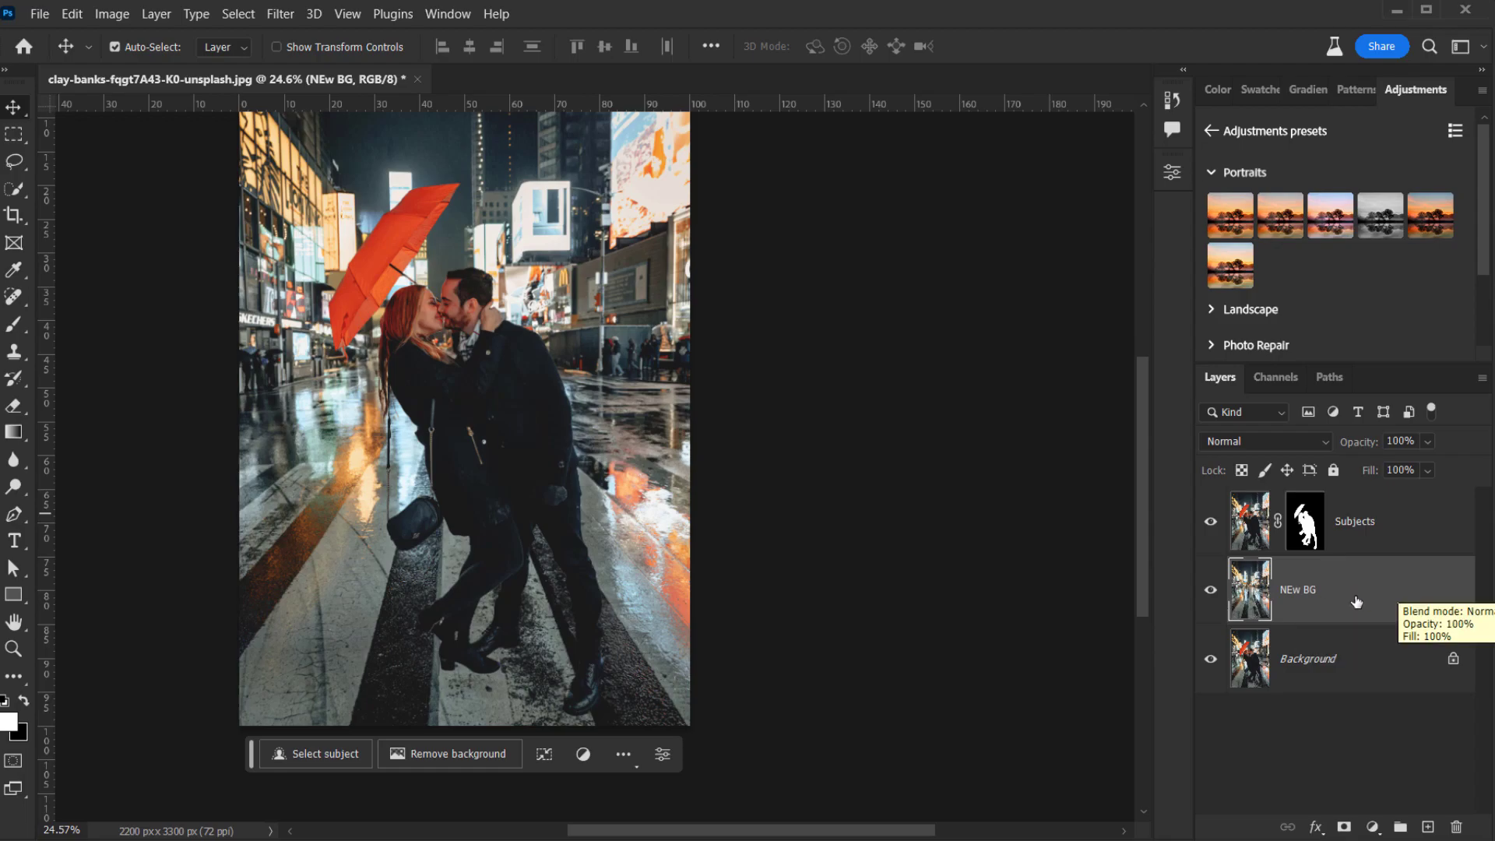
- Convert the NEw BG layer to a smart object and start a Tilt-Shift blur on it
right_click(1350, 602)
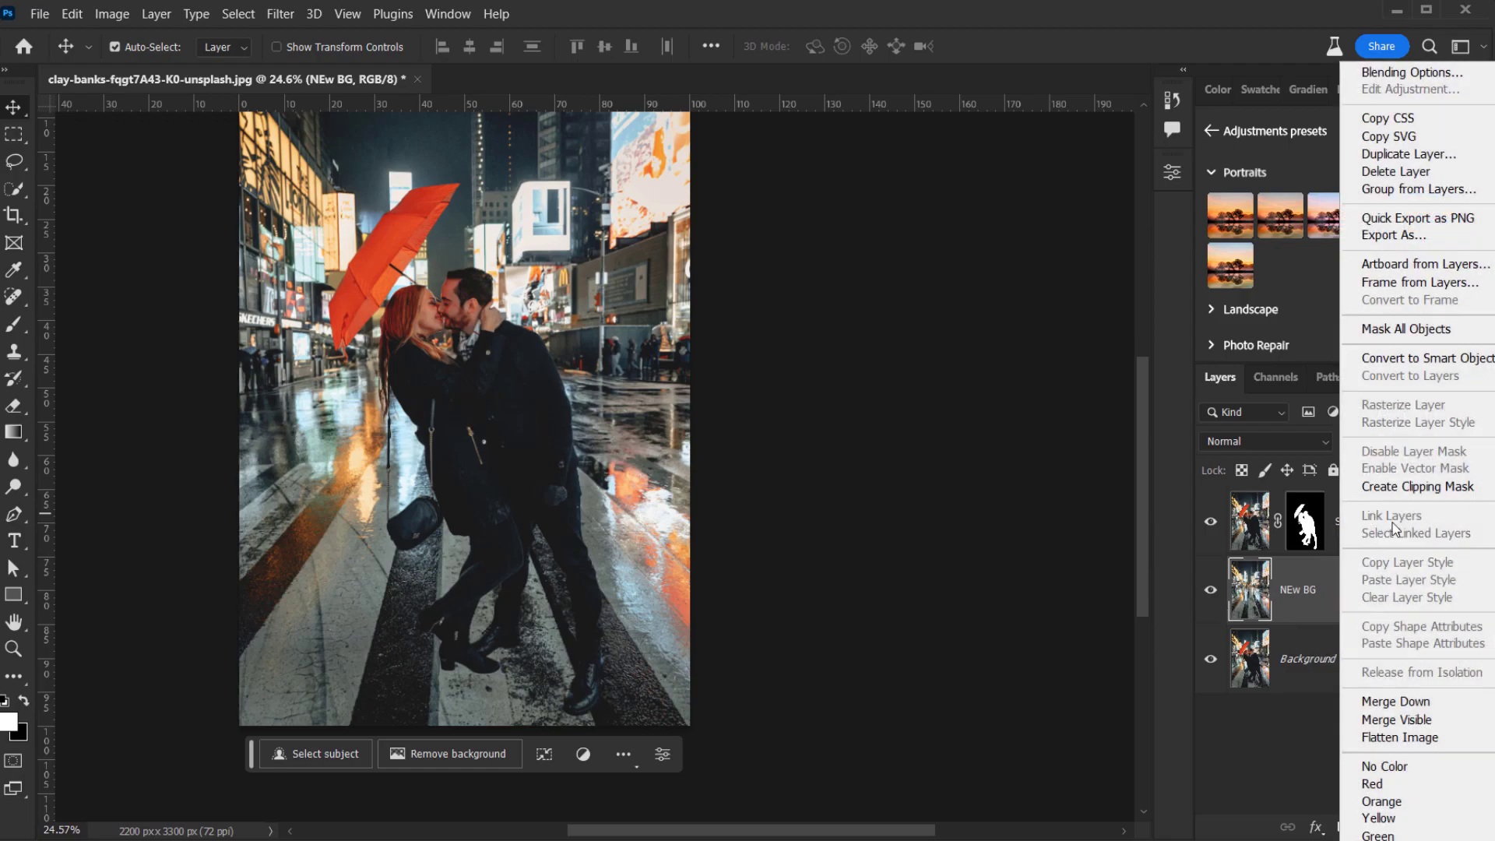
click(1439, 360)
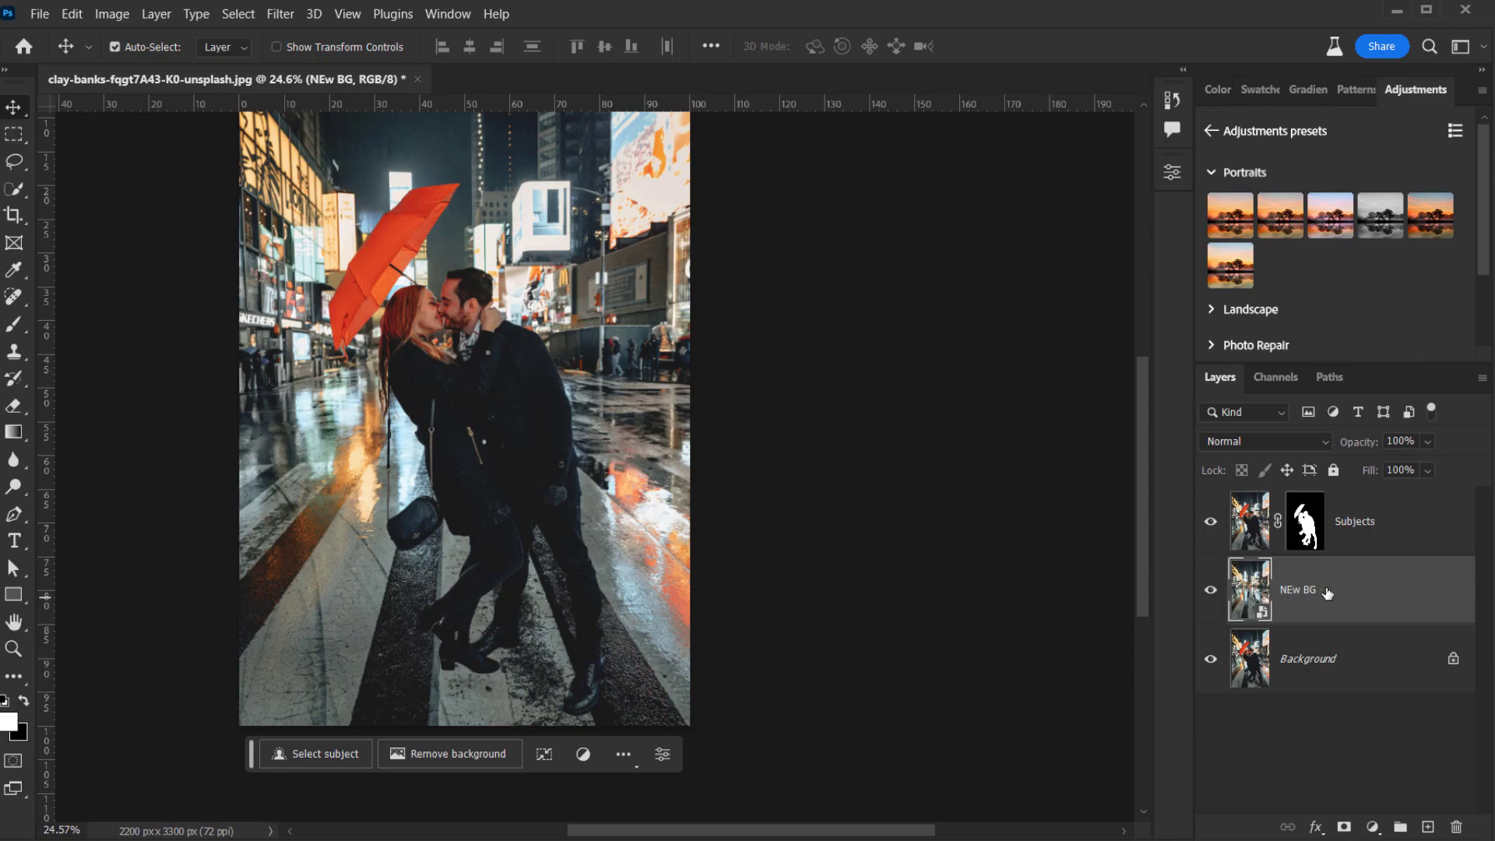
click(281, 14)
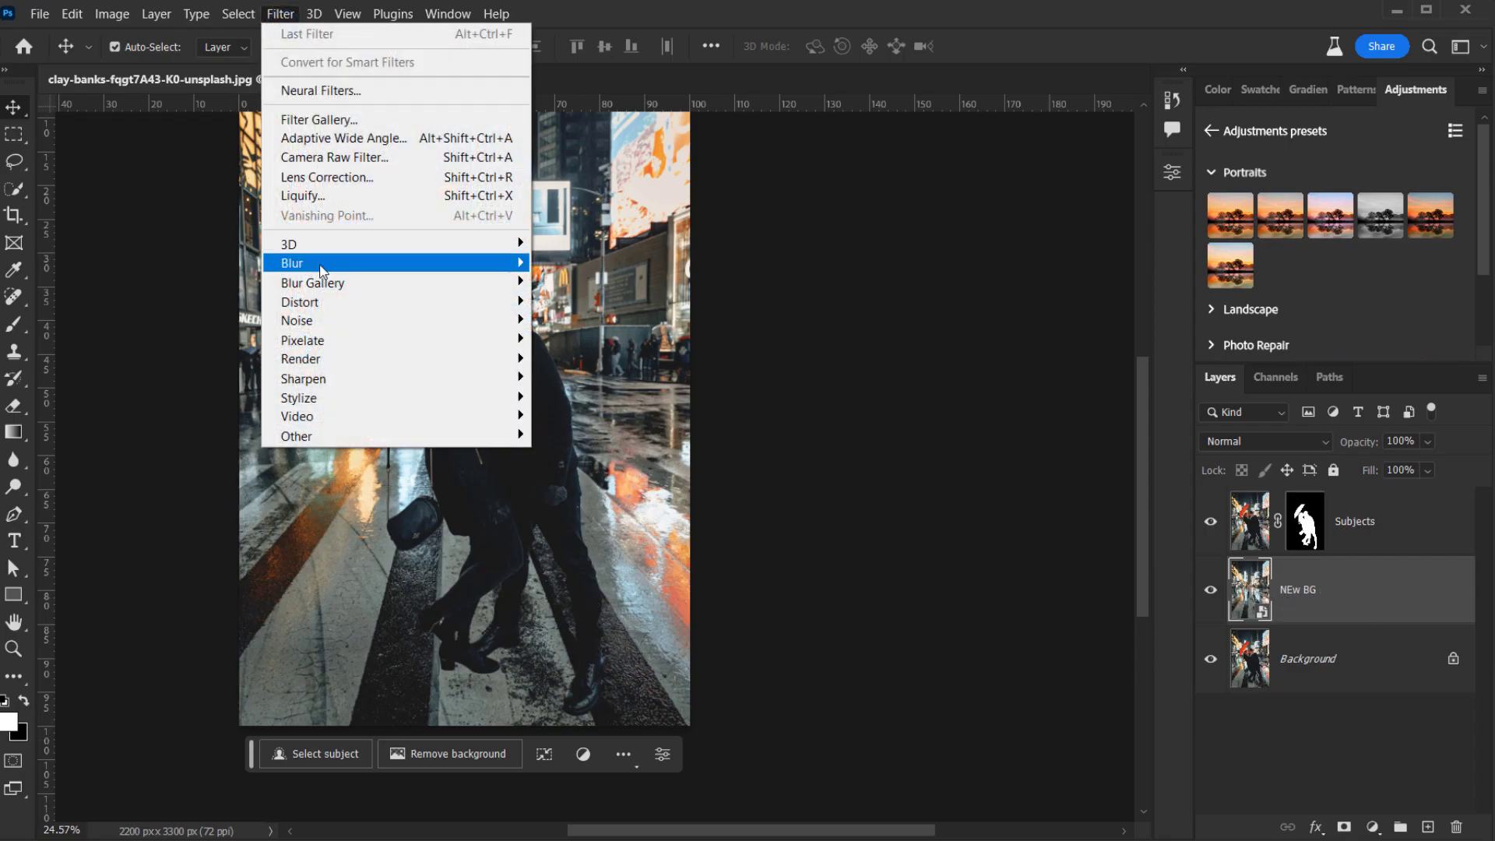
mouse_move(322, 288)
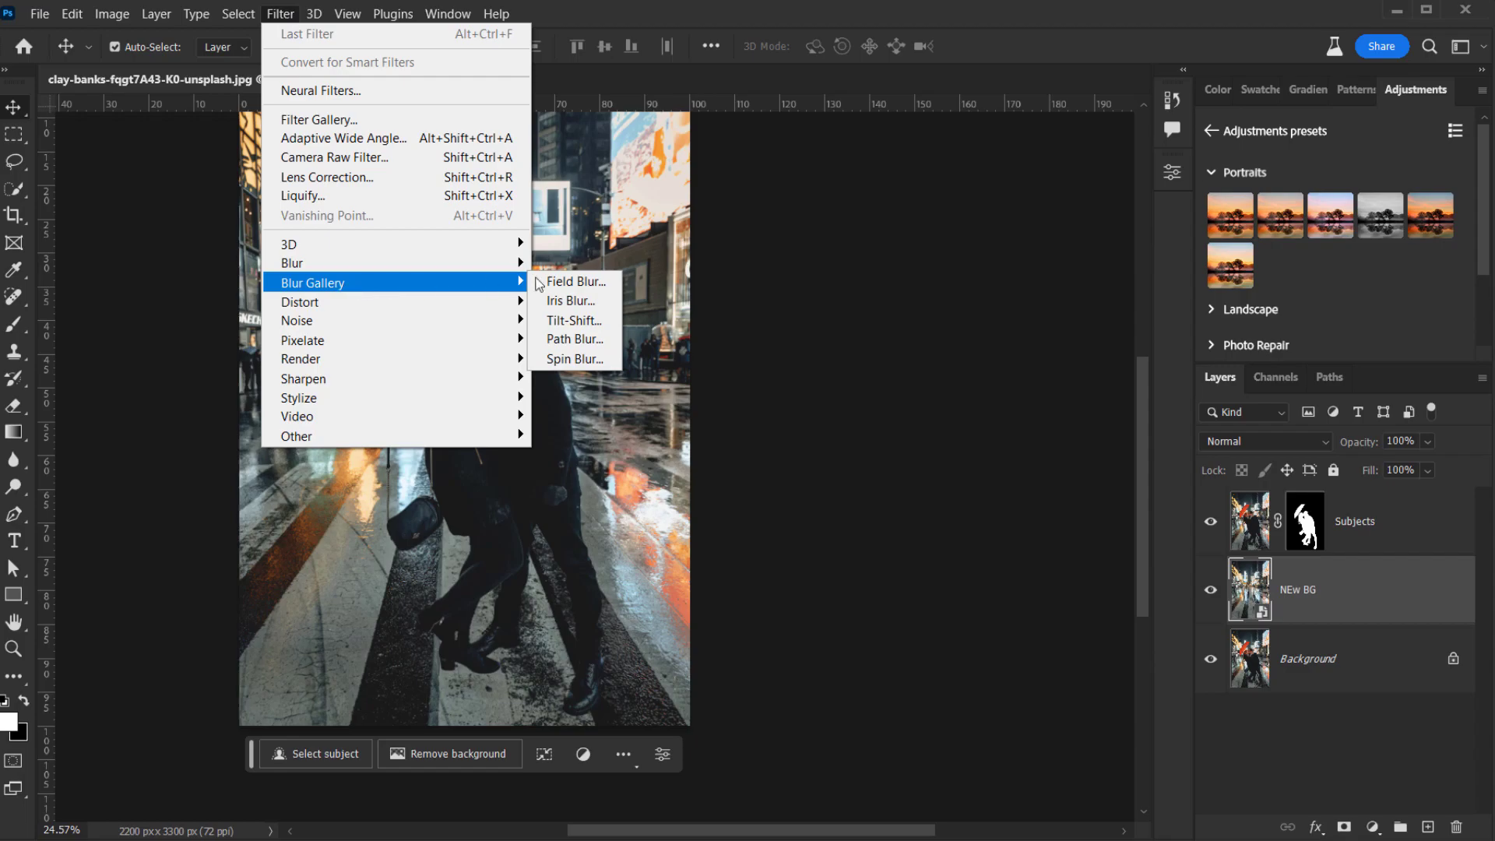
click(565, 320)
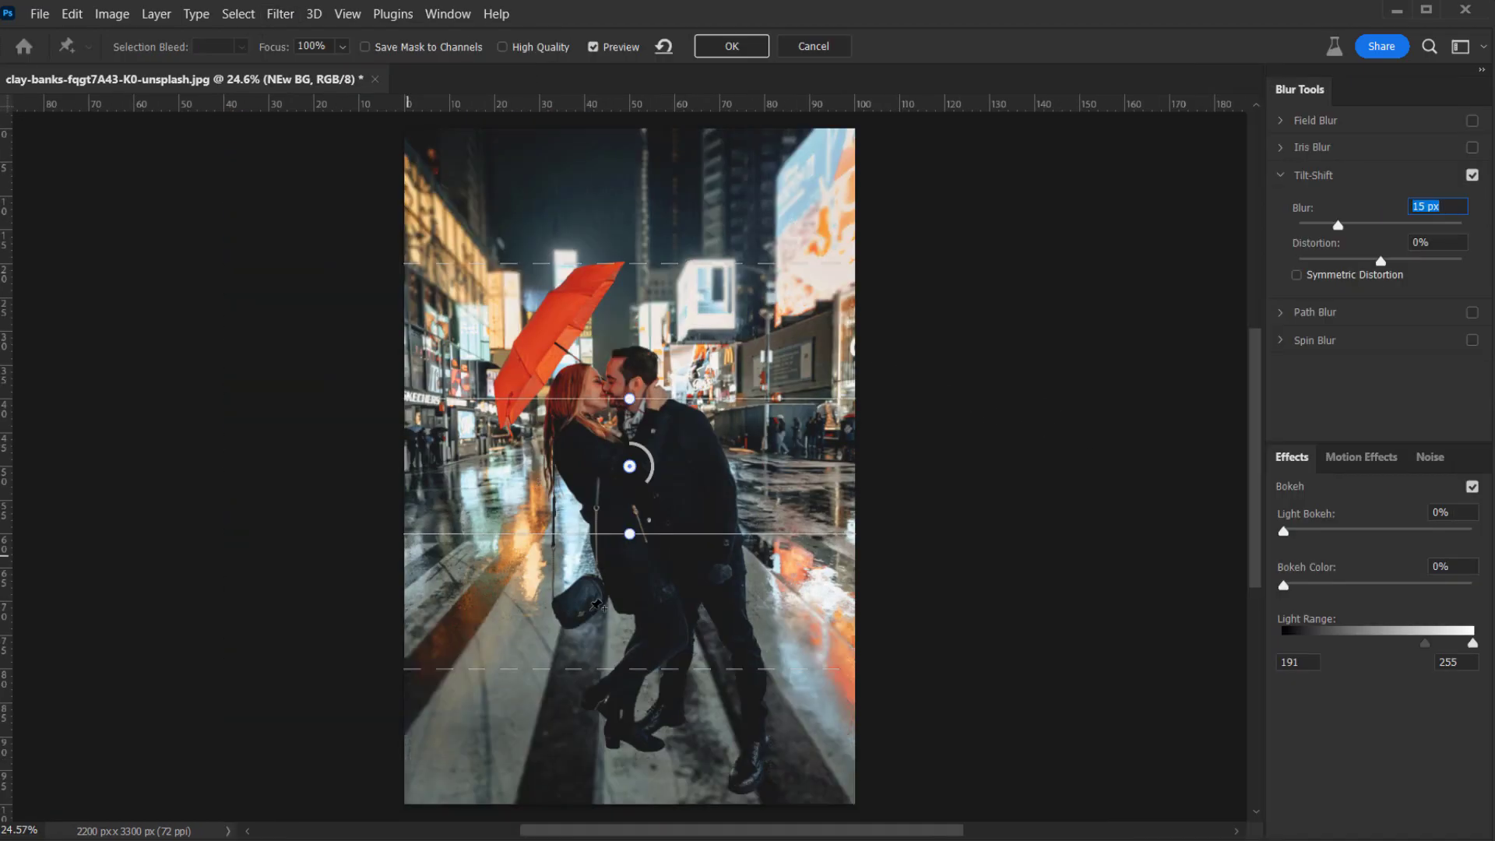
- Move the Tilt-Shift focus band down to the couple's legs and pull its lower fade line up to the image's bottom edge
drag(631, 470, 631, 629)
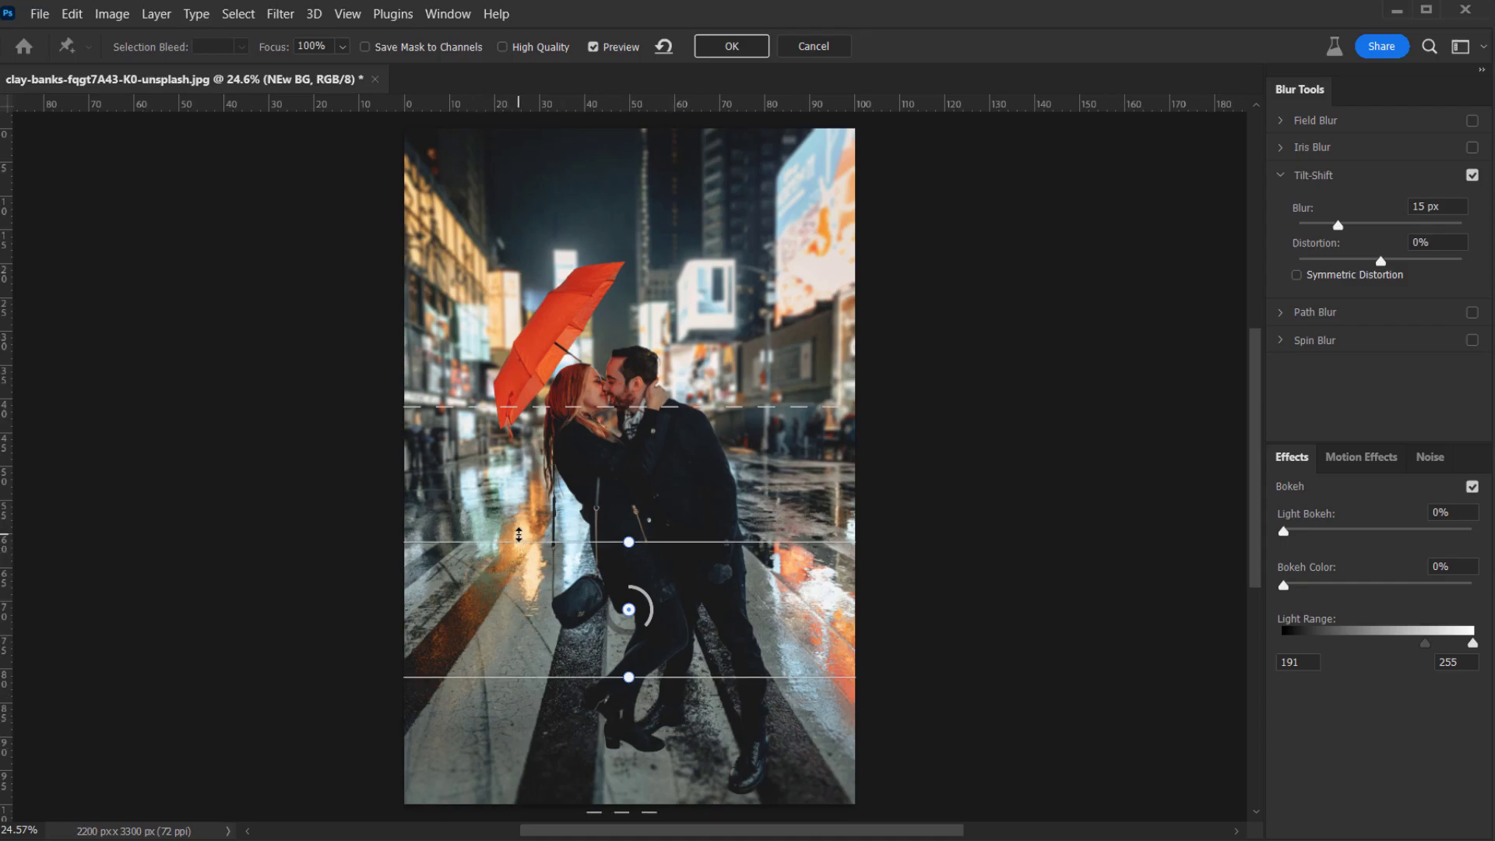
scroll(519, 534, down, 1)
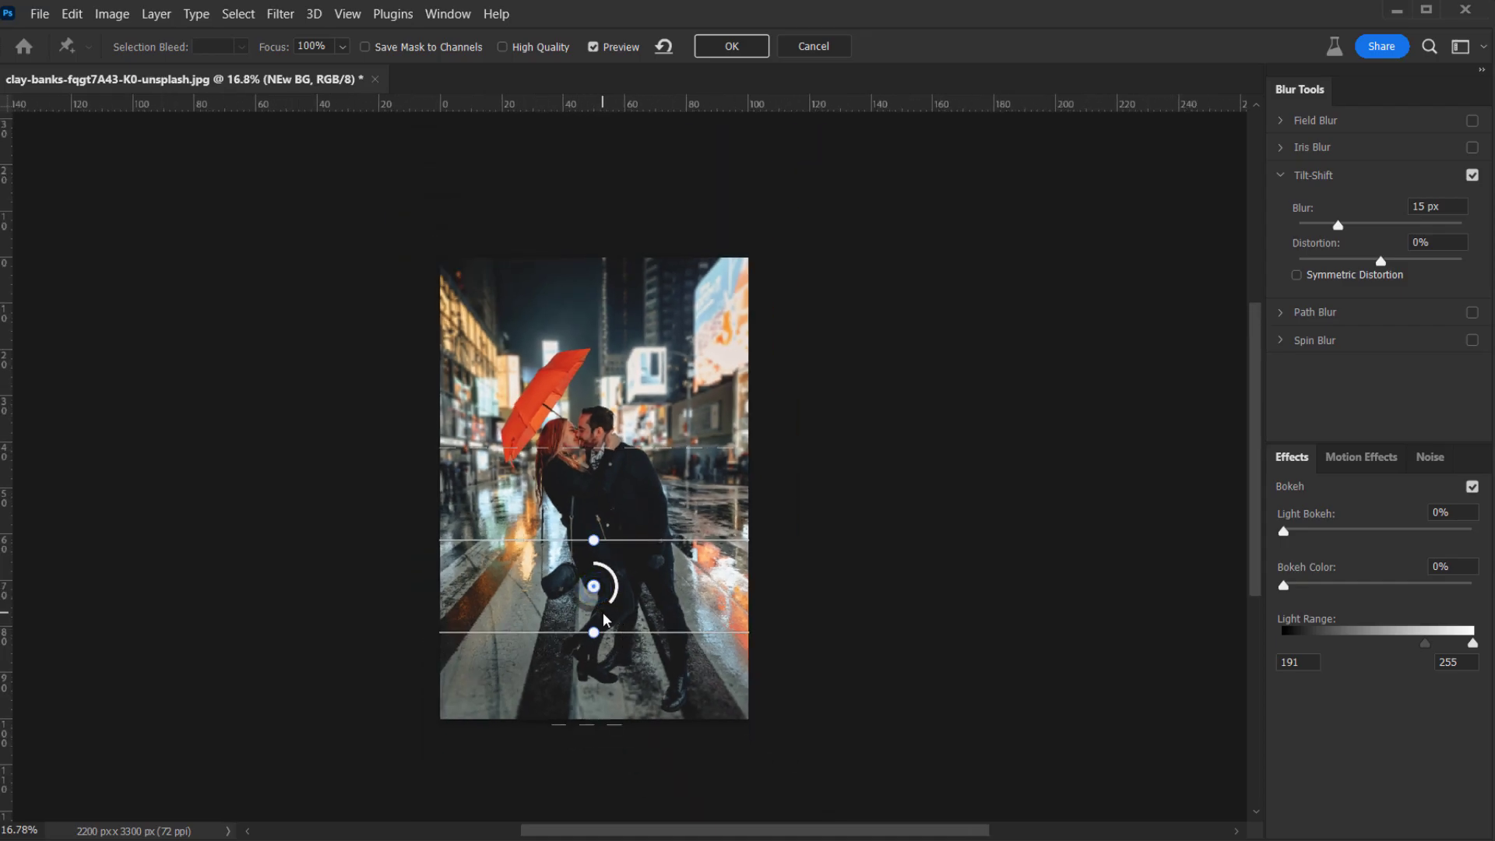
drag(597, 599, 596, 612)
drag(593, 752, 619, 653)
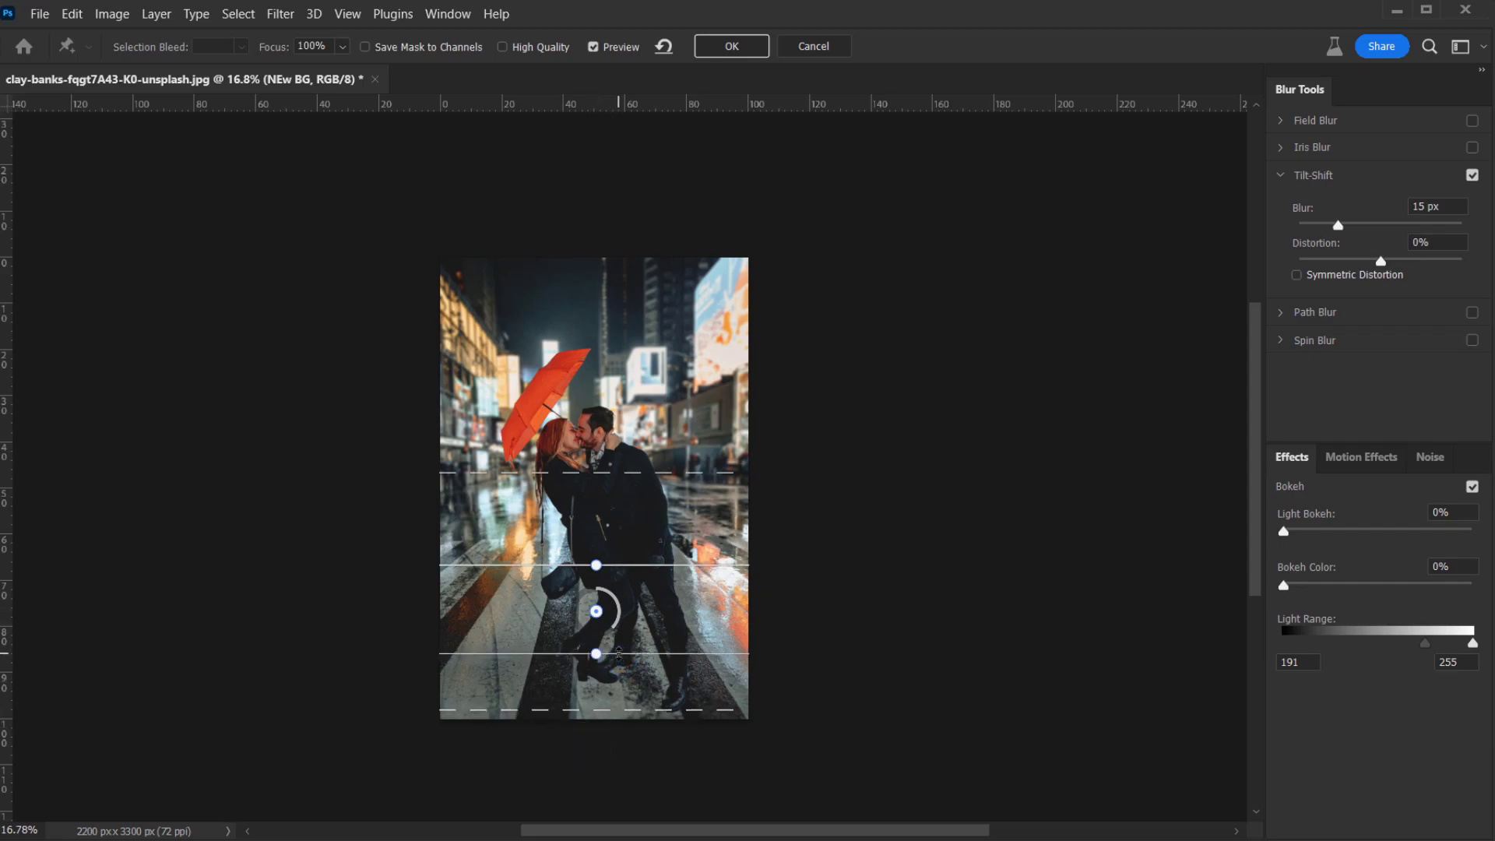
- Set the Tilt-Shift blur amount to 73 px
click(611, 624)
drag(610, 634, 573, 622)
scroll(474, 557, up, 1)
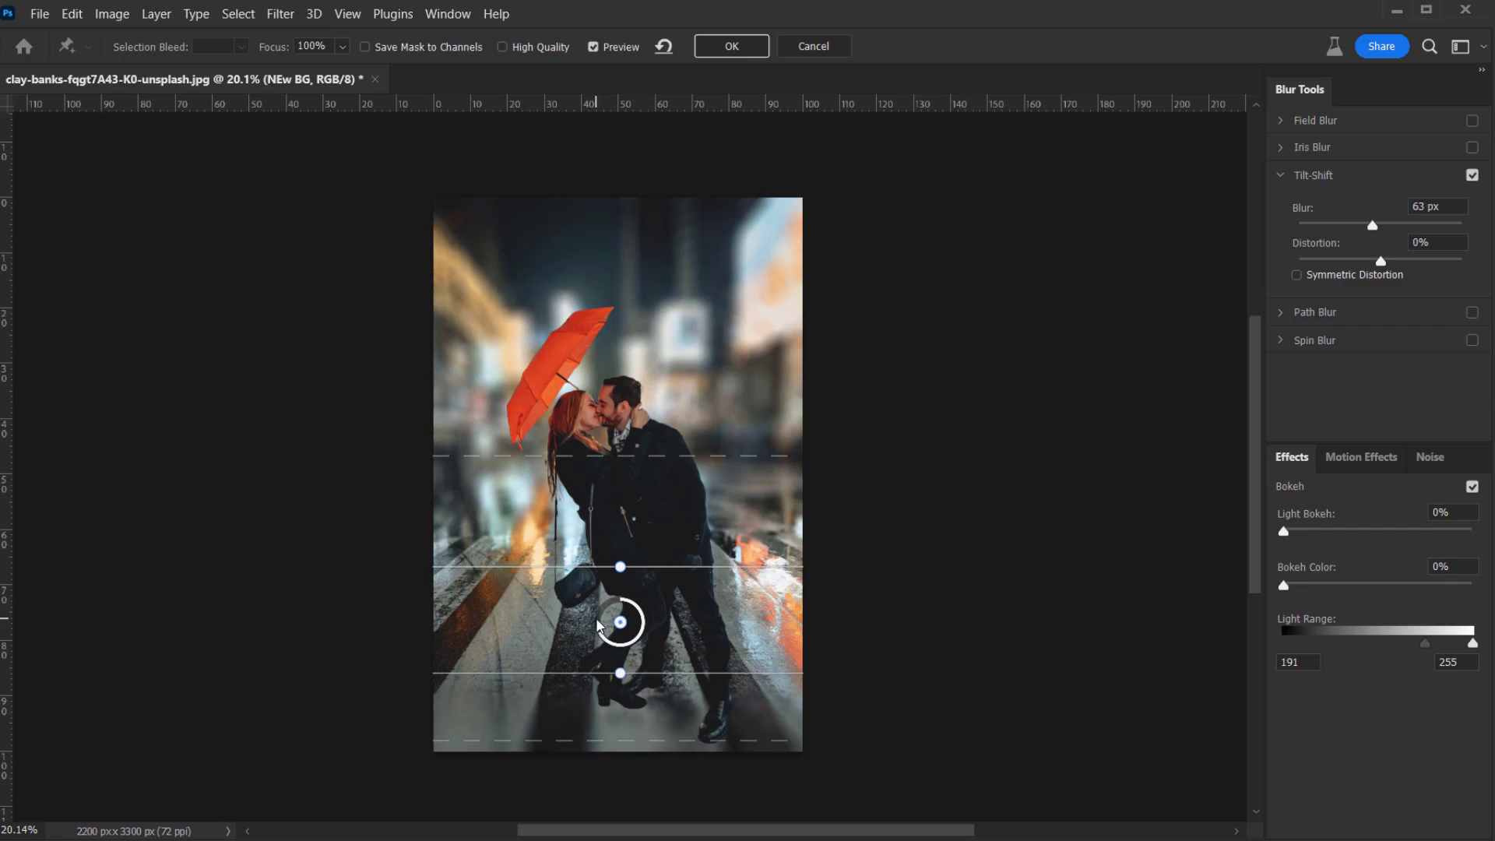
drag(604, 634, 596, 629)
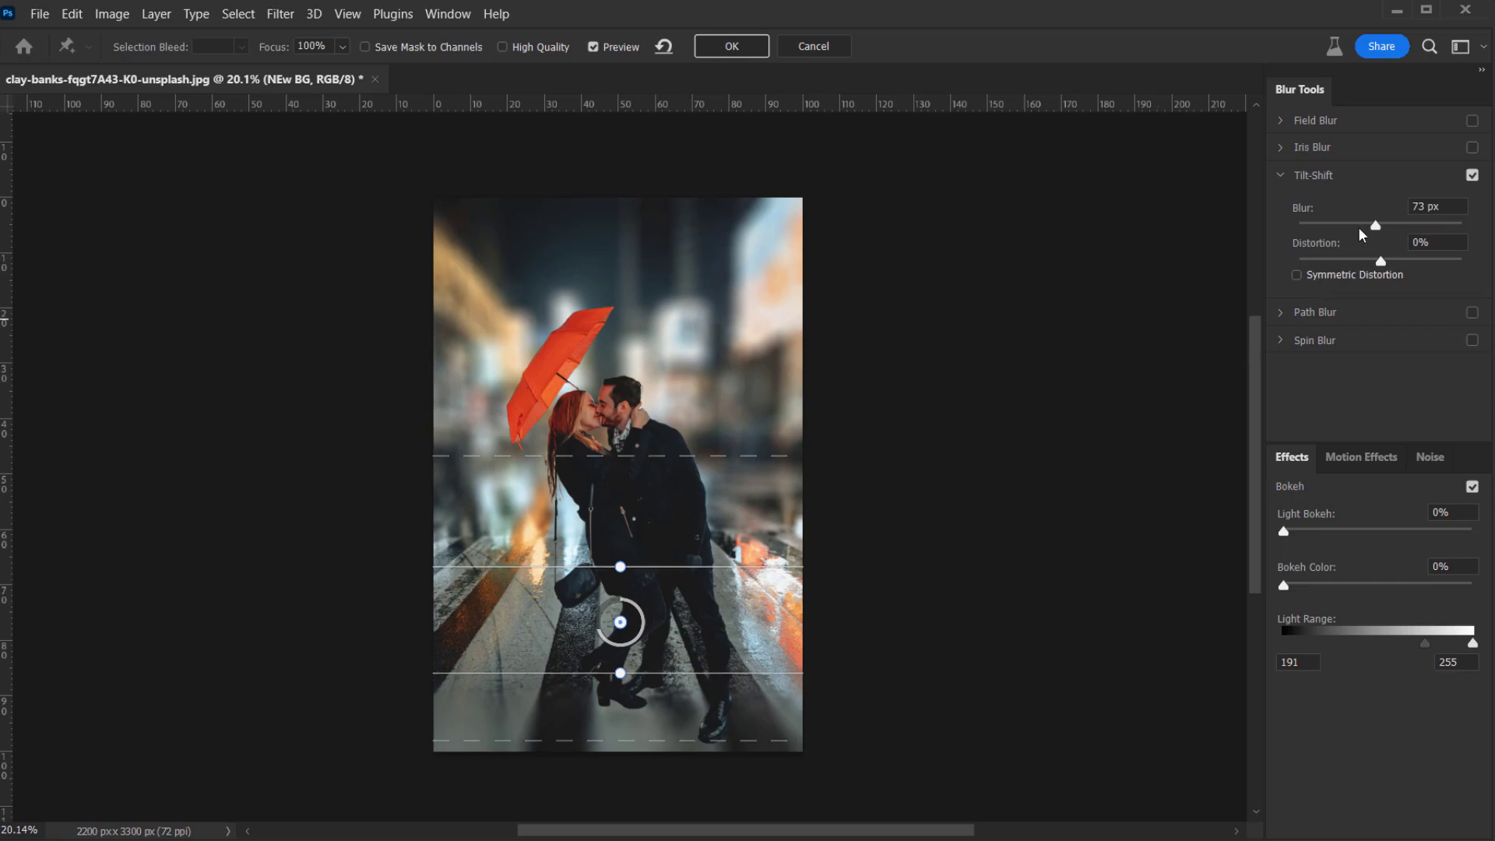
- Extend the lower fade line below the image and the lower focus line to the feet, then reposition the upper fade line and lower the upper focus line
drag(611, 740, 613, 801)
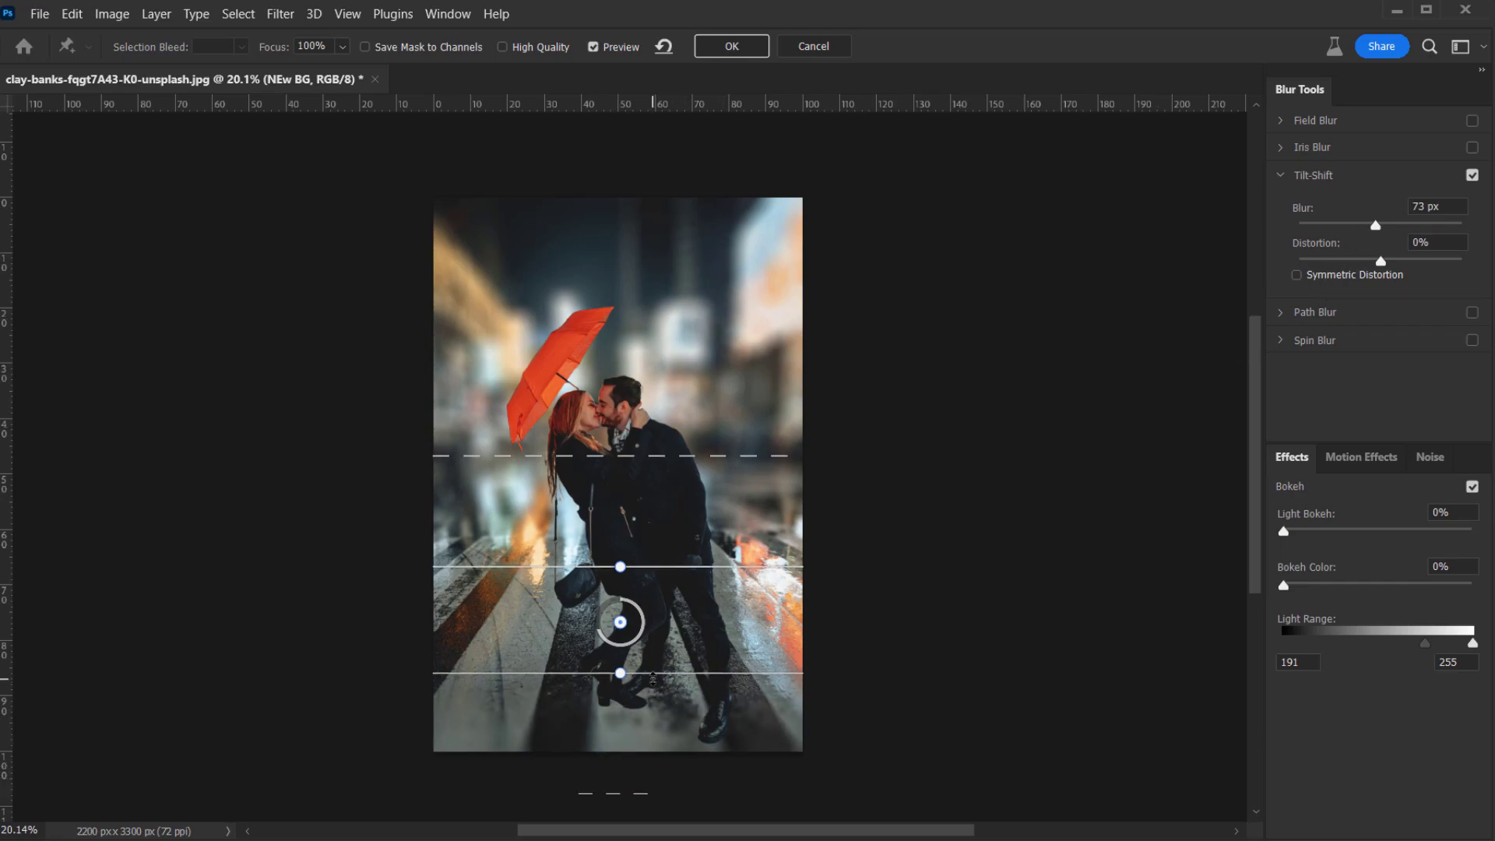
drag(647, 690, 647, 706)
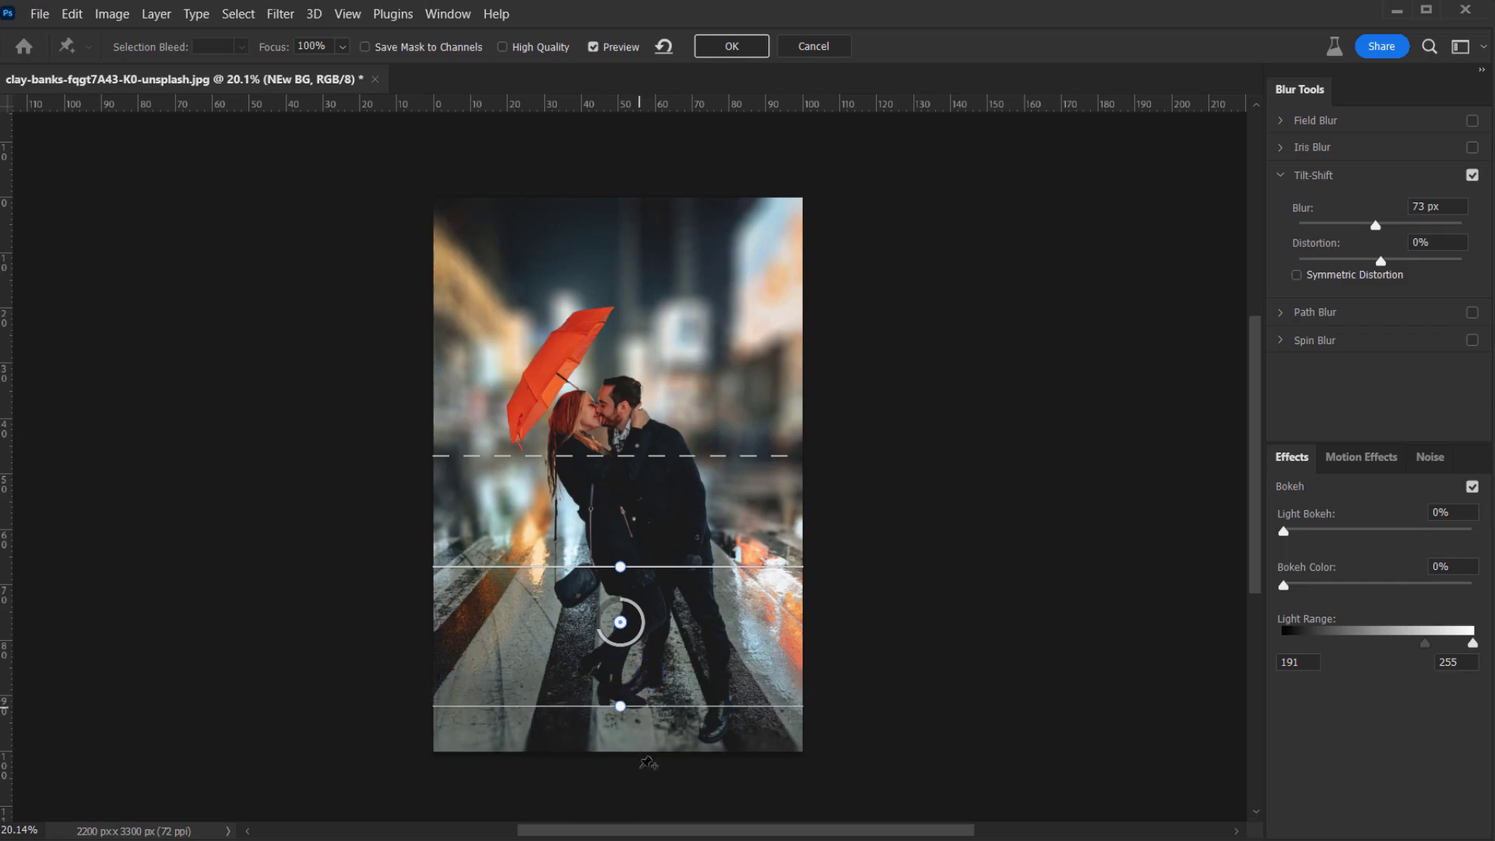
scroll(647, 761, down, 1)
mouse_move(633, 787)
mouse_down()
mouse_move(626, 770)
mouse_move(629, 784)
mouse_up()
drag(655, 423, 644, 400)
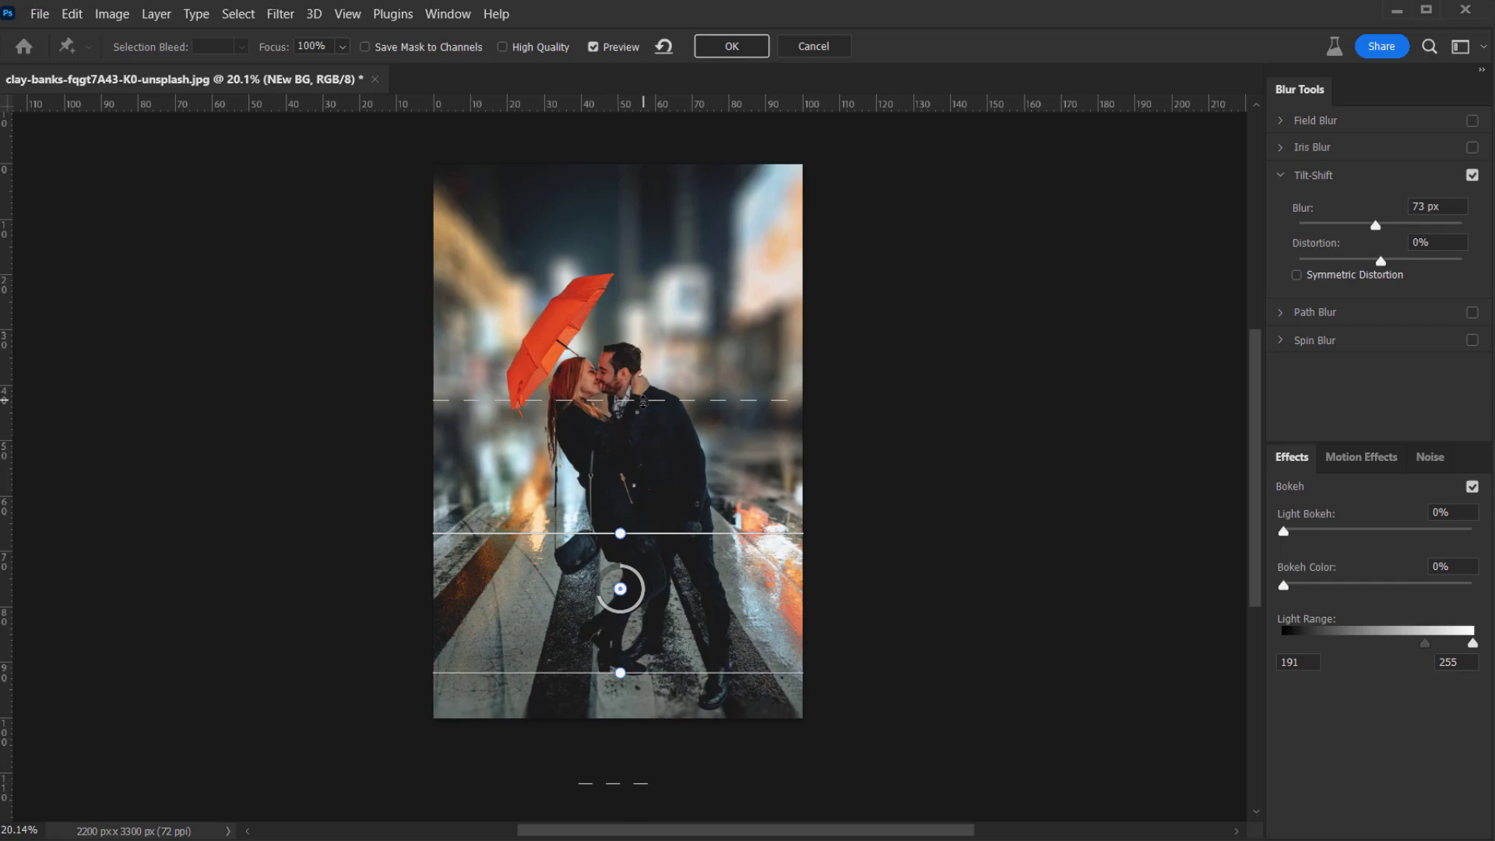
drag(652, 534, 647, 566)
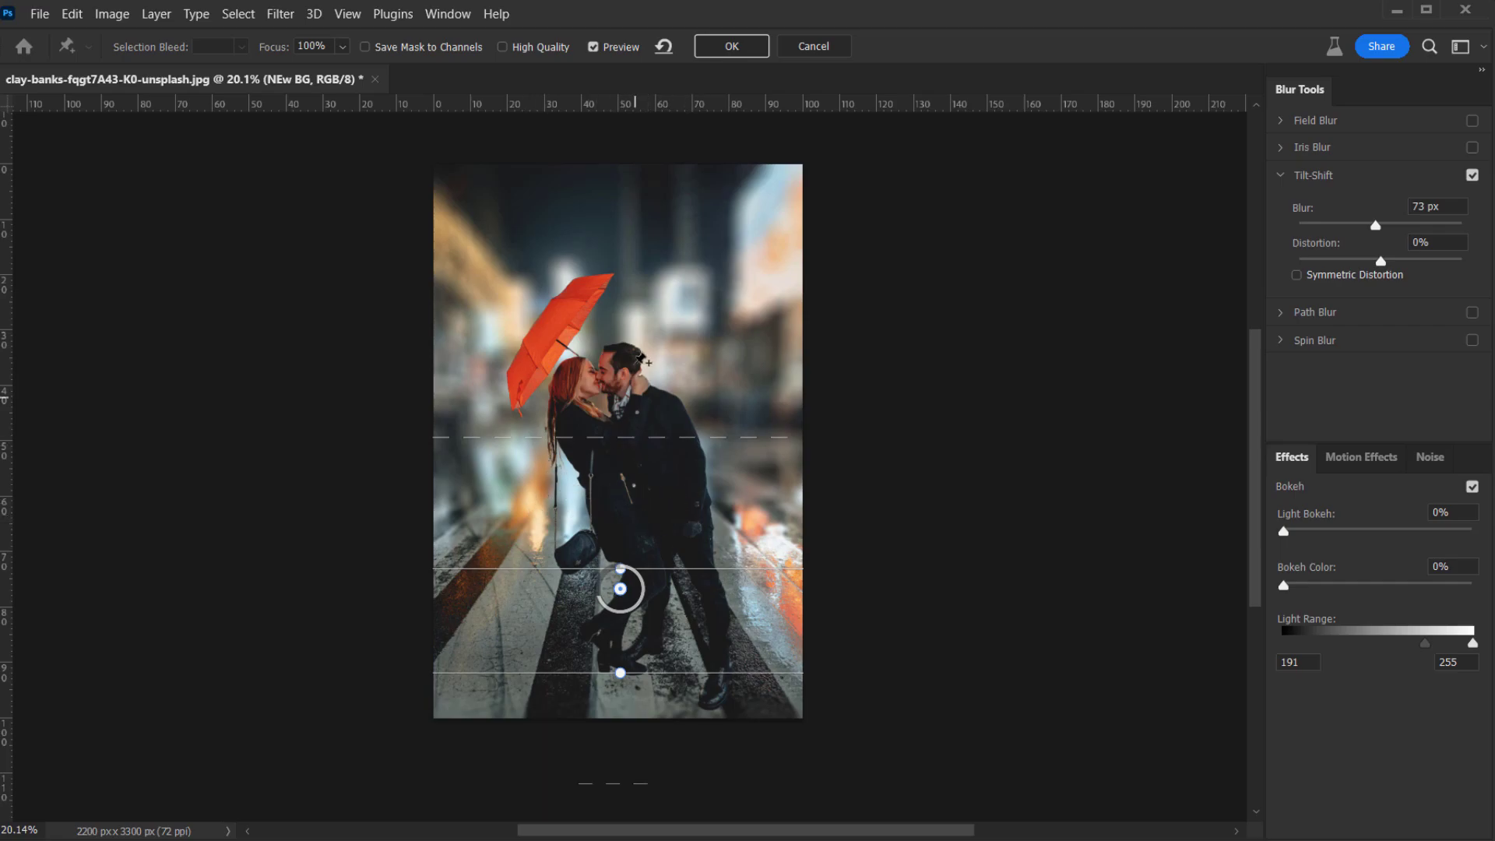
- Set the blur's Light Bokeh to 50%, Bokeh Color to 61% and the lower limit of the Light Range to 240
scroll(609, 461, up, 2)
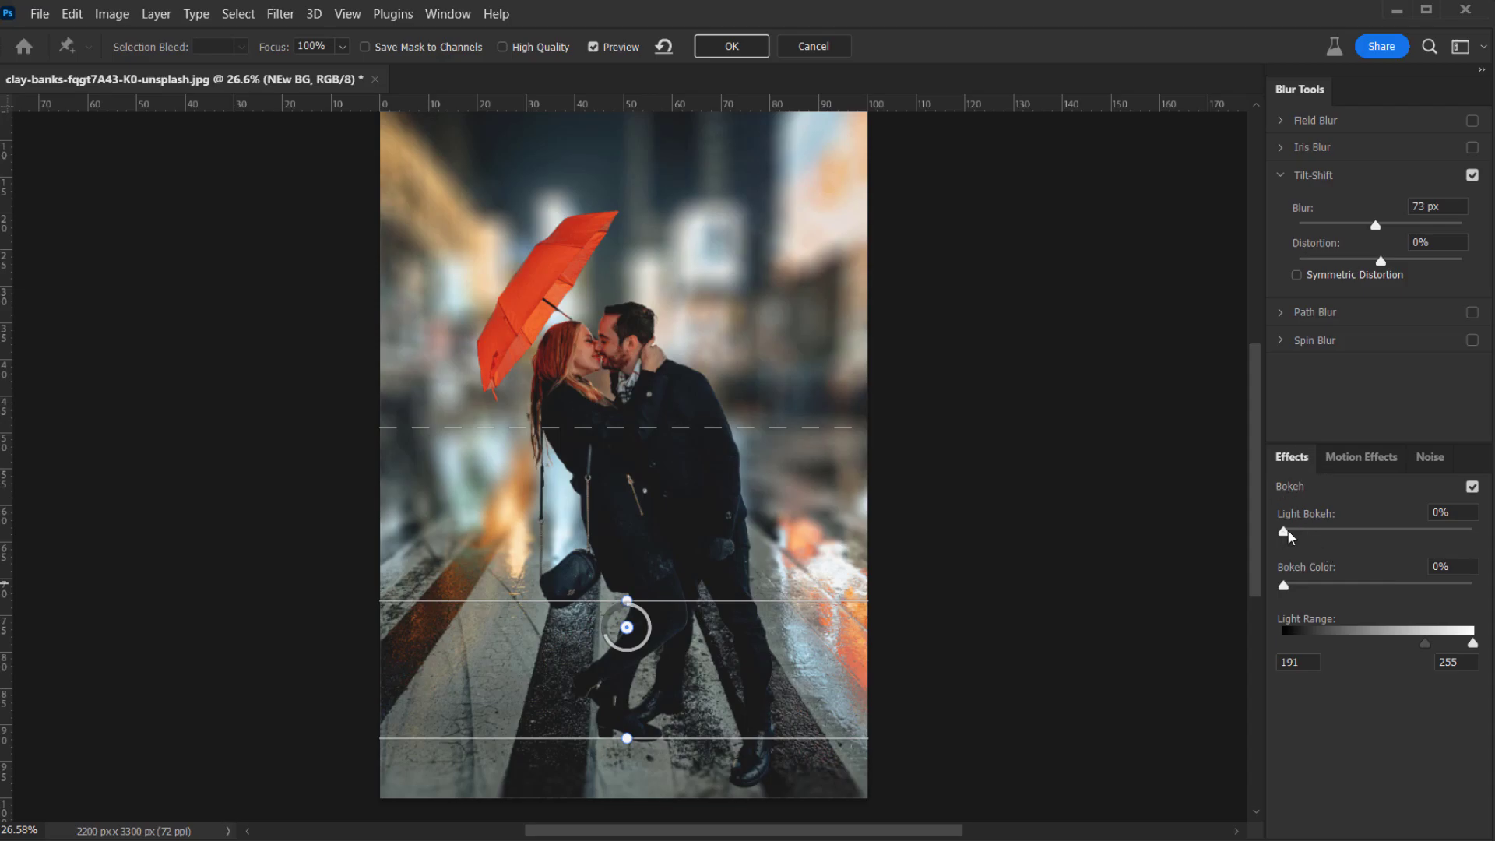
drag(1287, 531, 1378, 526)
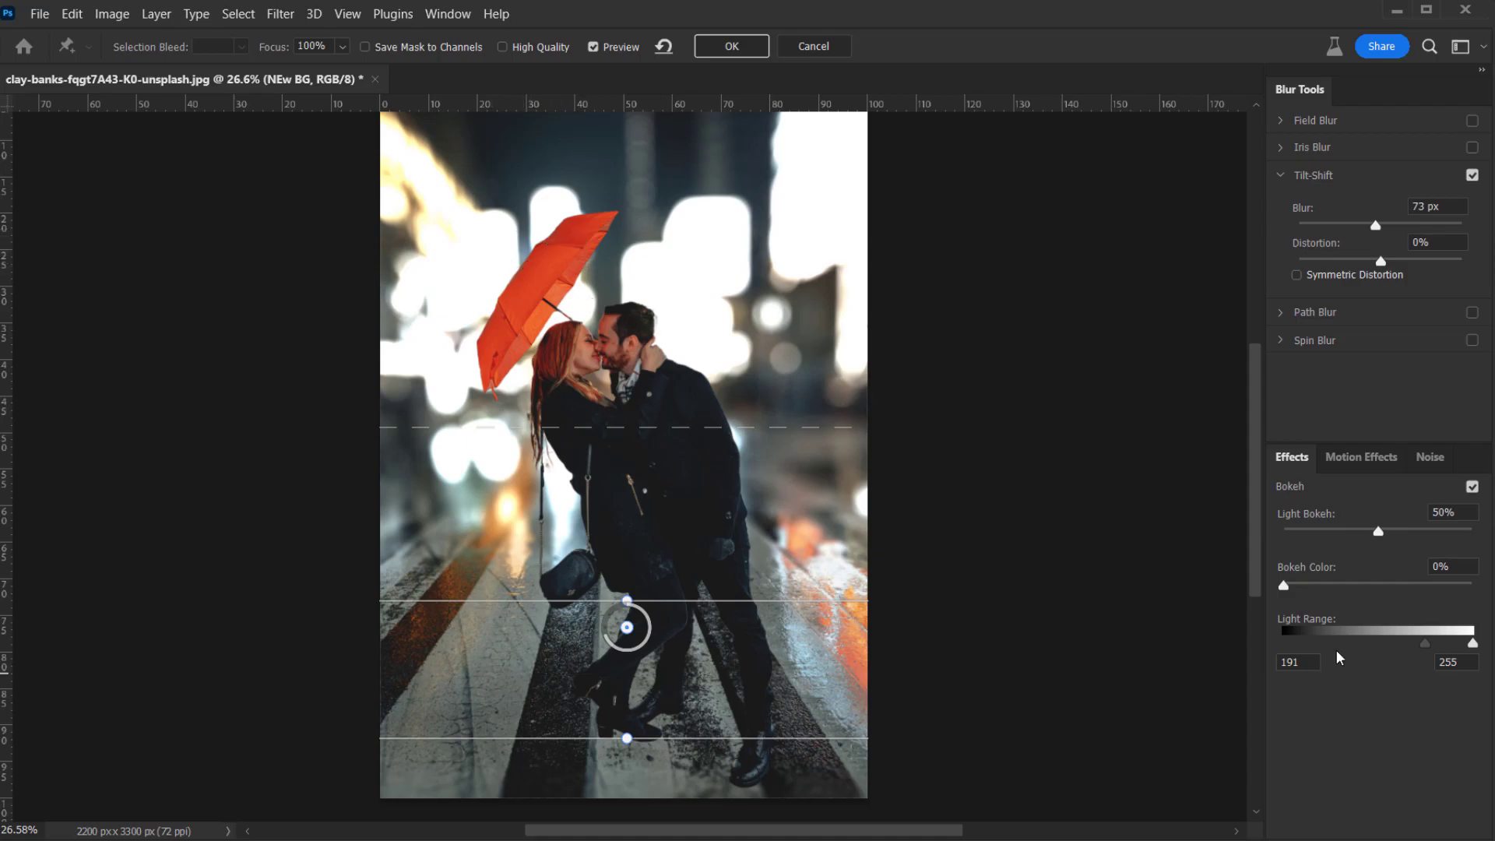
drag(1284, 589, 1382, 582)
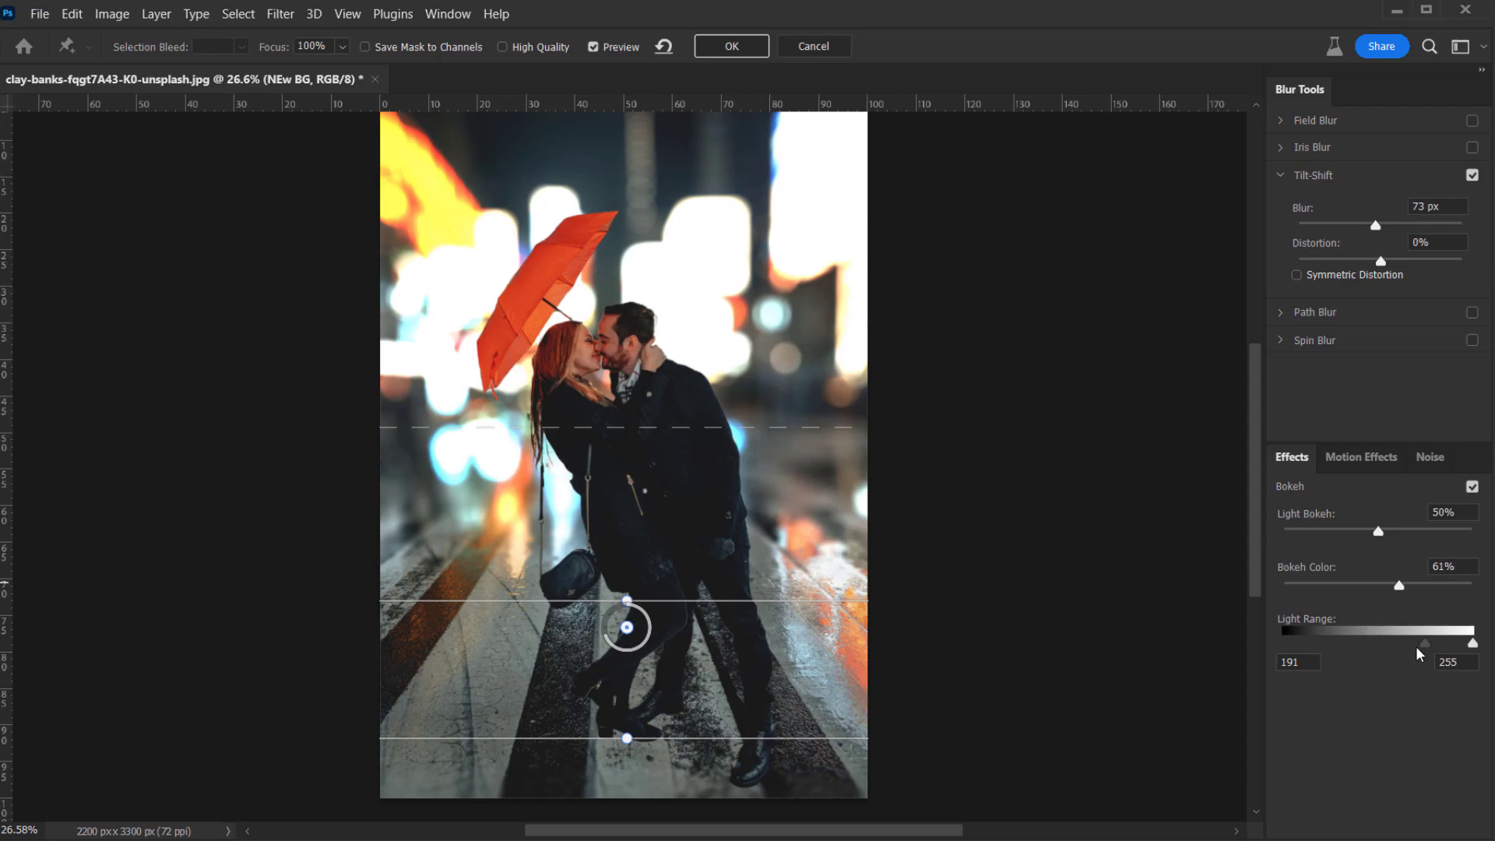
drag(1427, 641, 1463, 640)
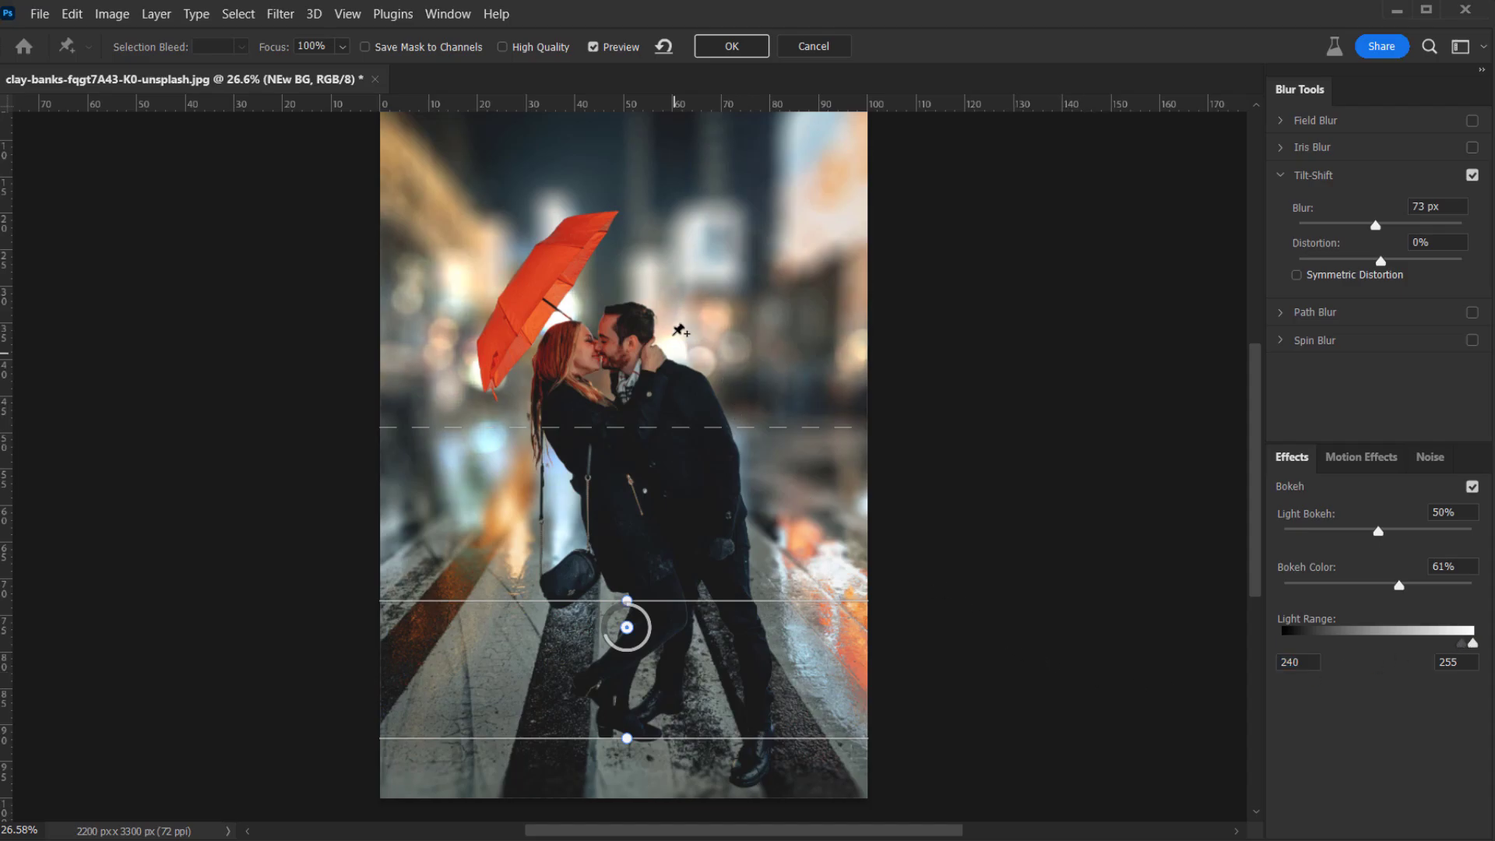
- Lower the upper fade line to the couple's waist and increase the Tilt-Shift blur to 86 px
scroll(596, 421, up, 3)
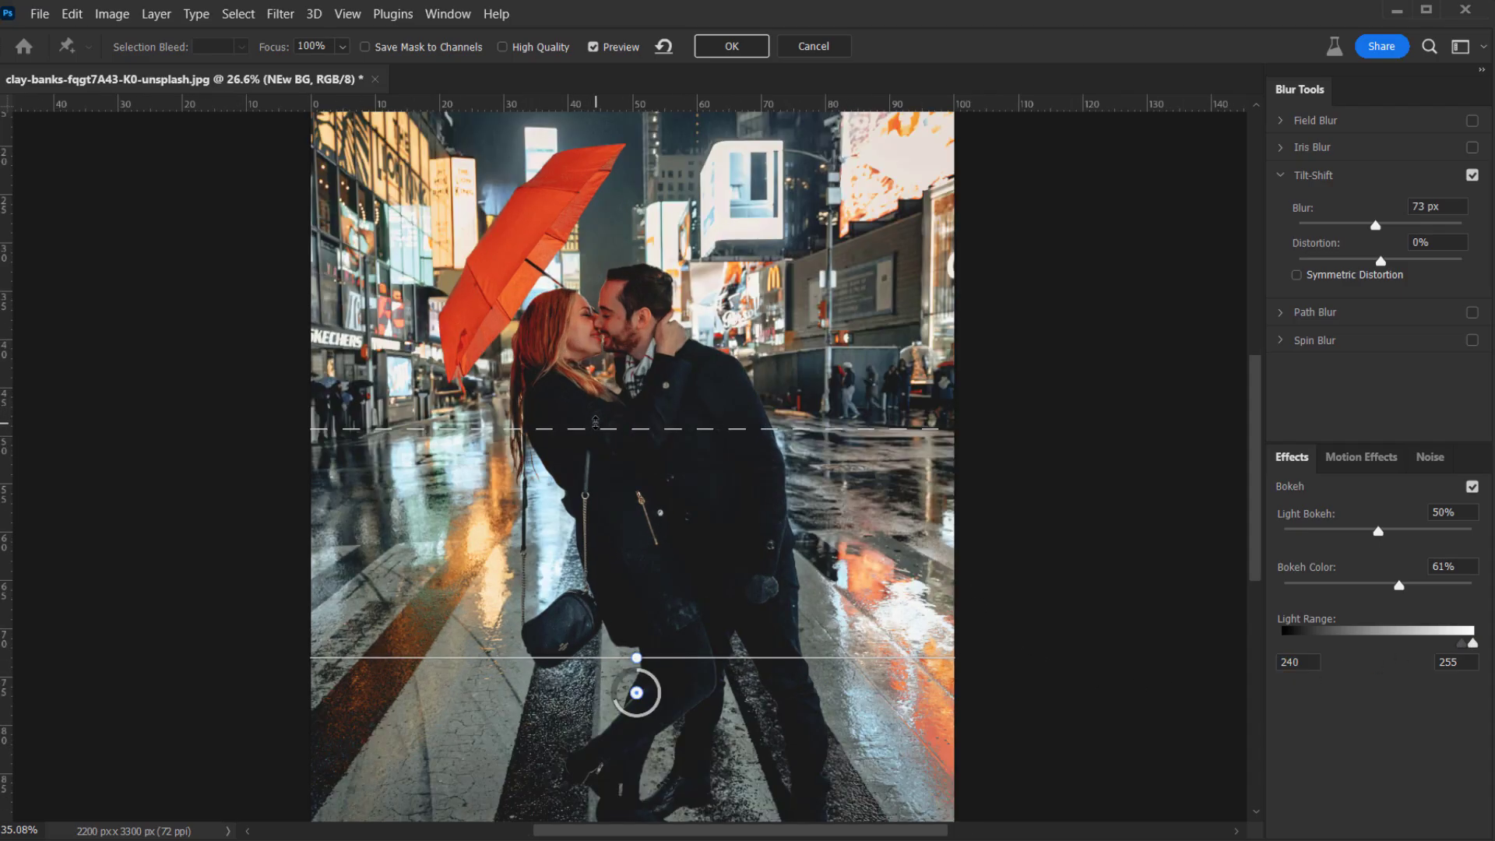
scroll(596, 421, up, 1)
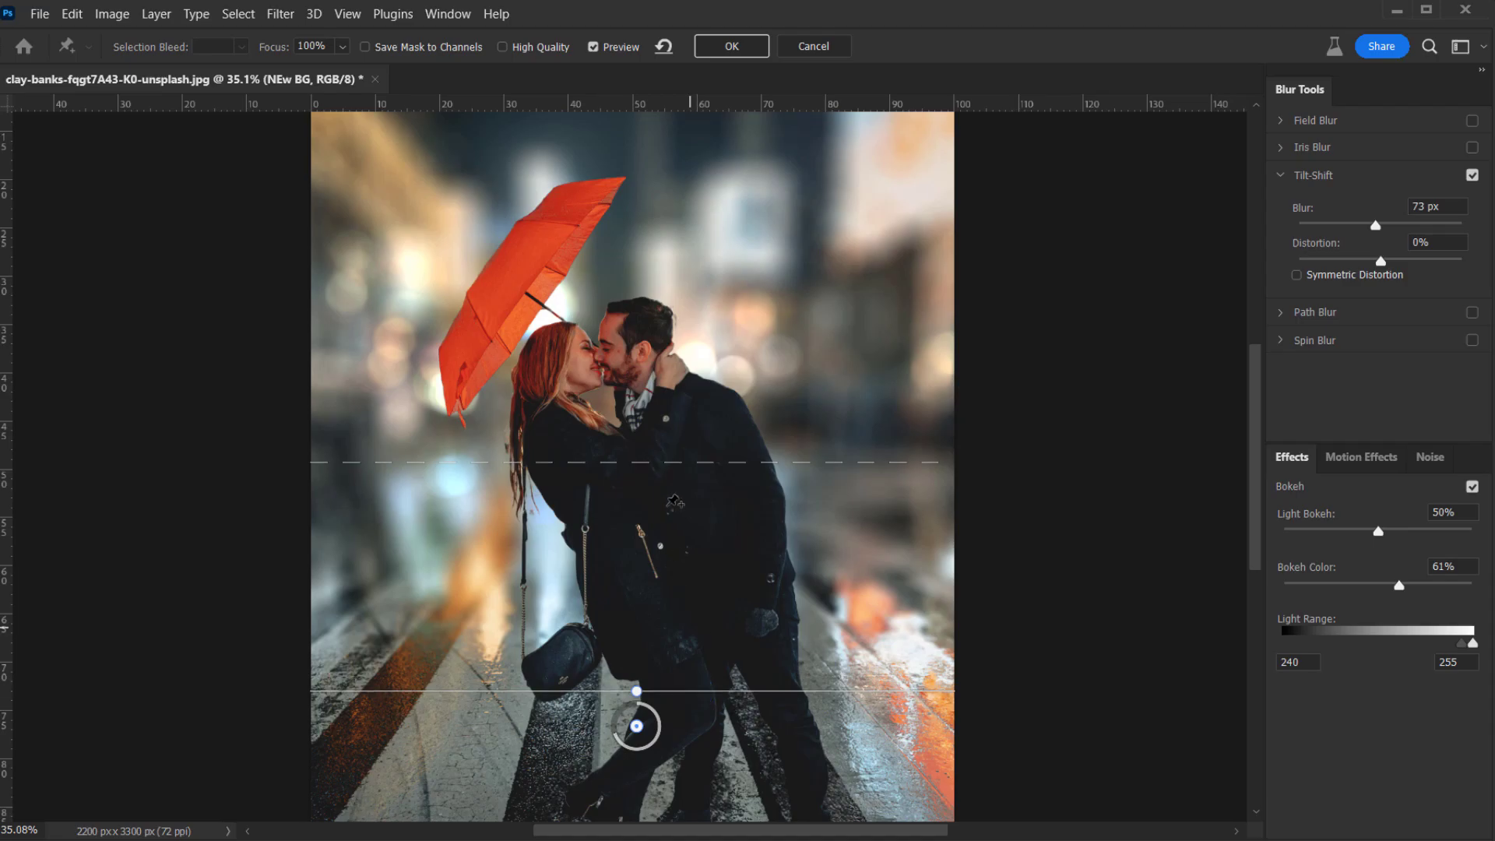
drag(684, 465, 682, 499)
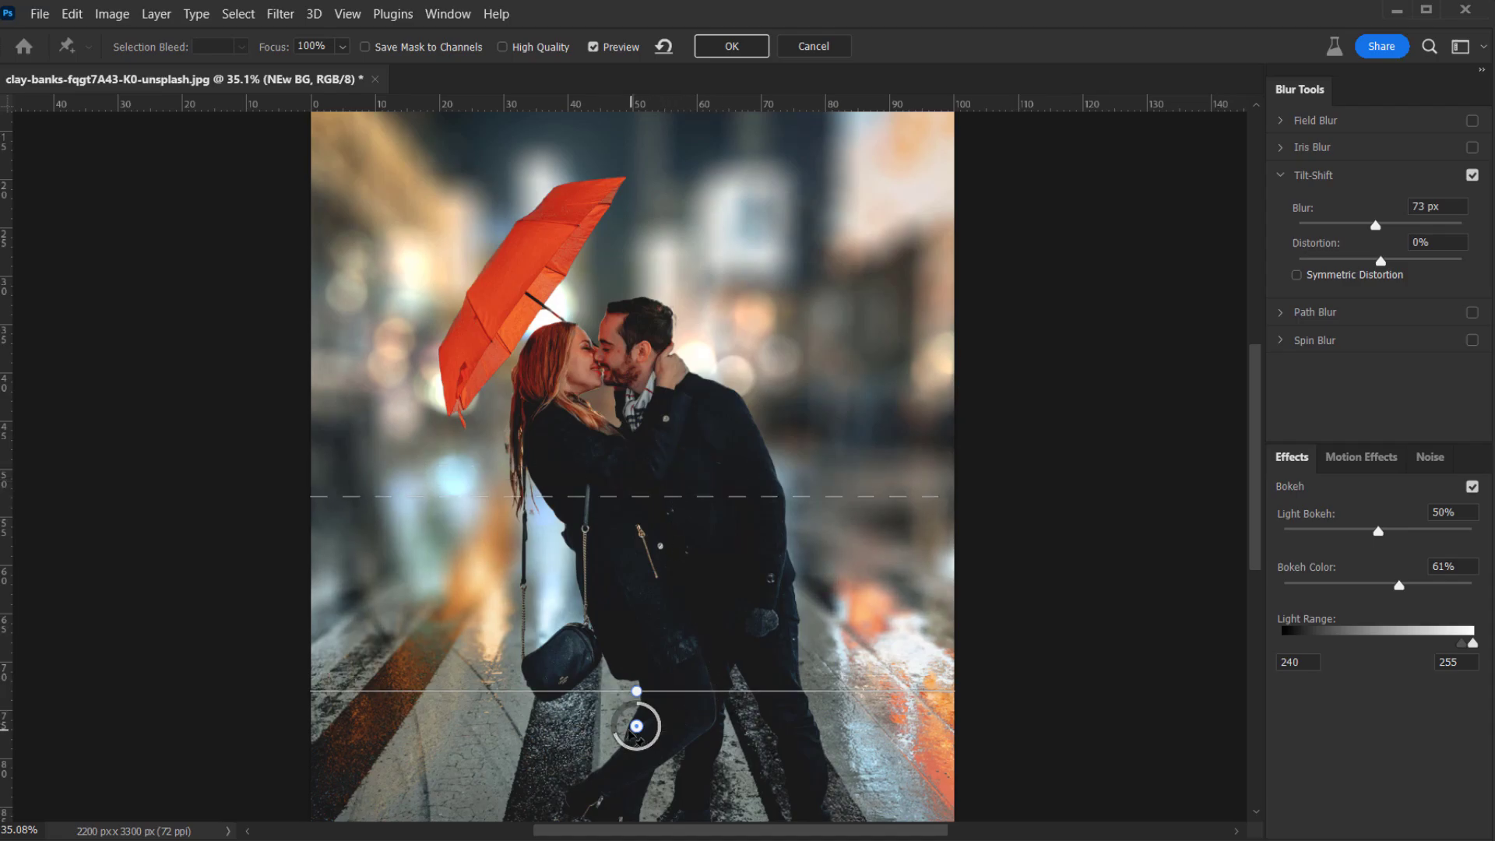
mouse_move(622, 745)
mouse_down()
mouse_move(615, 732)
mouse_move(640, 724)
mouse_up()
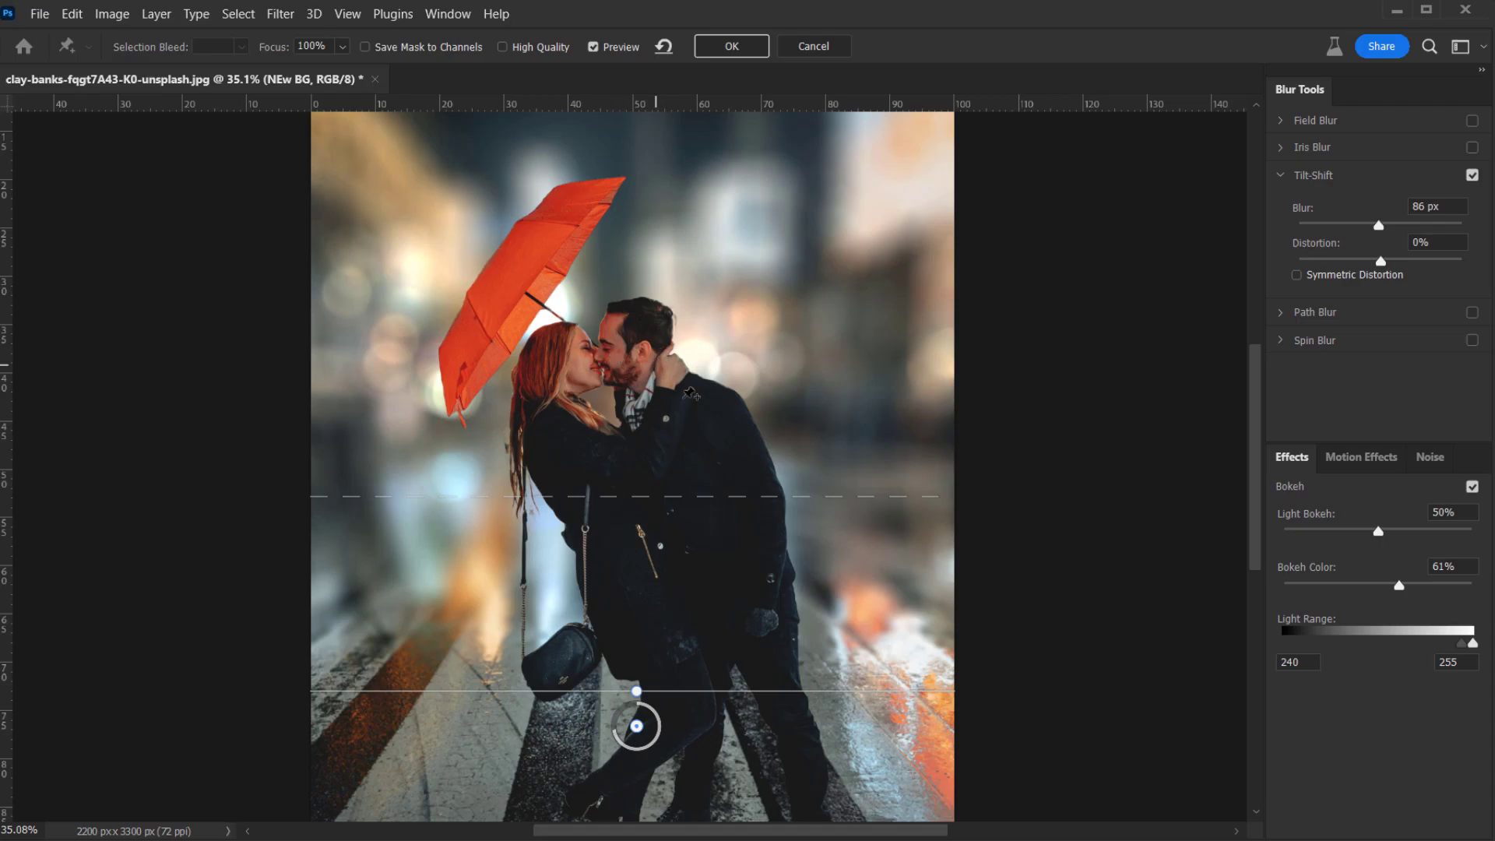
- Raise the upper fade and focus lines slightly and apply the Tilt-Shift blur to the background
scroll(422, 502, down, 1)
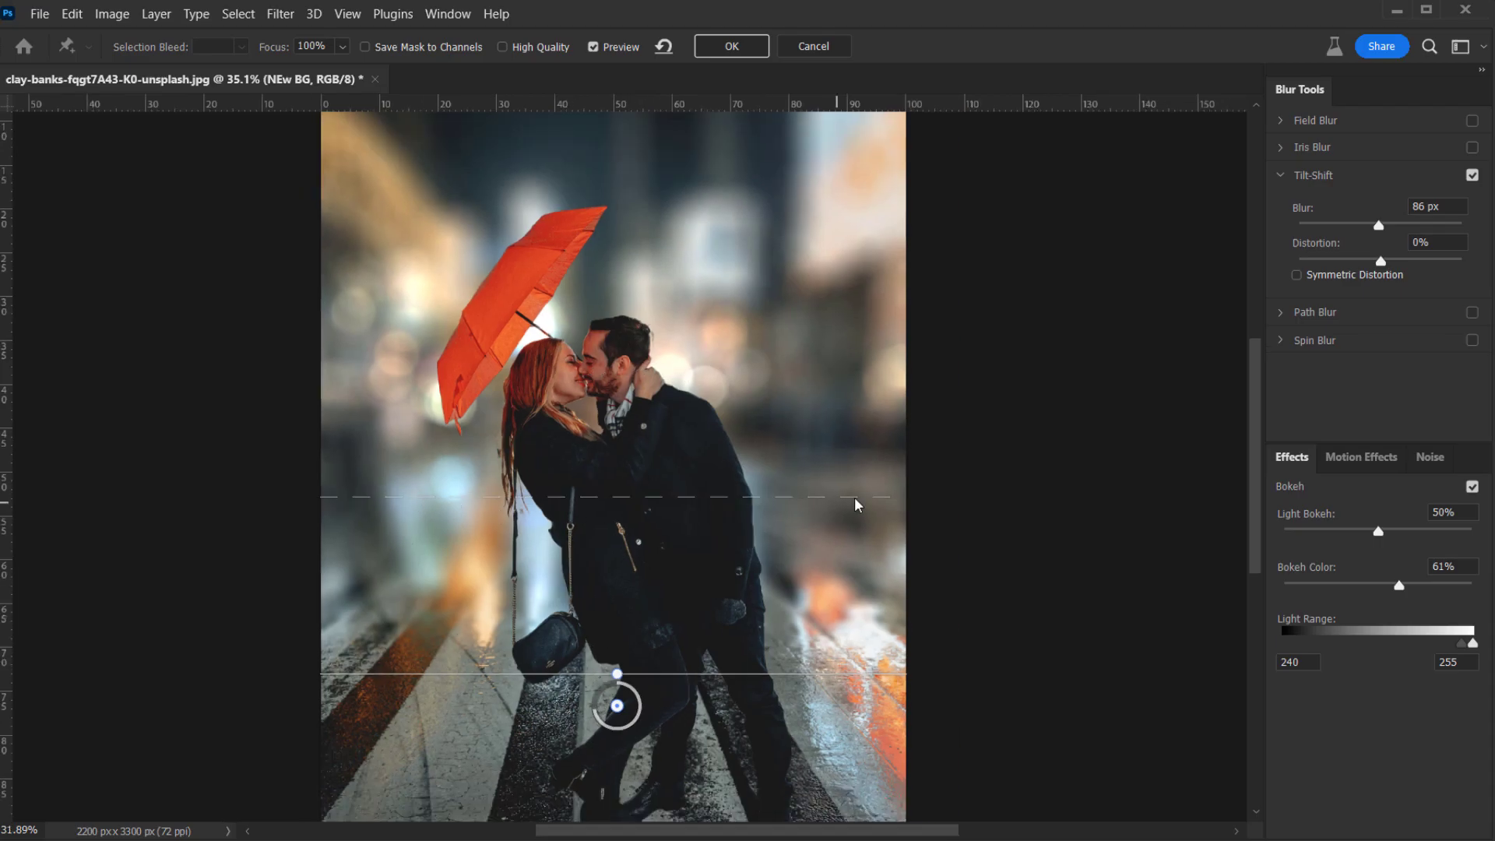
scroll(659, 545, down, 2)
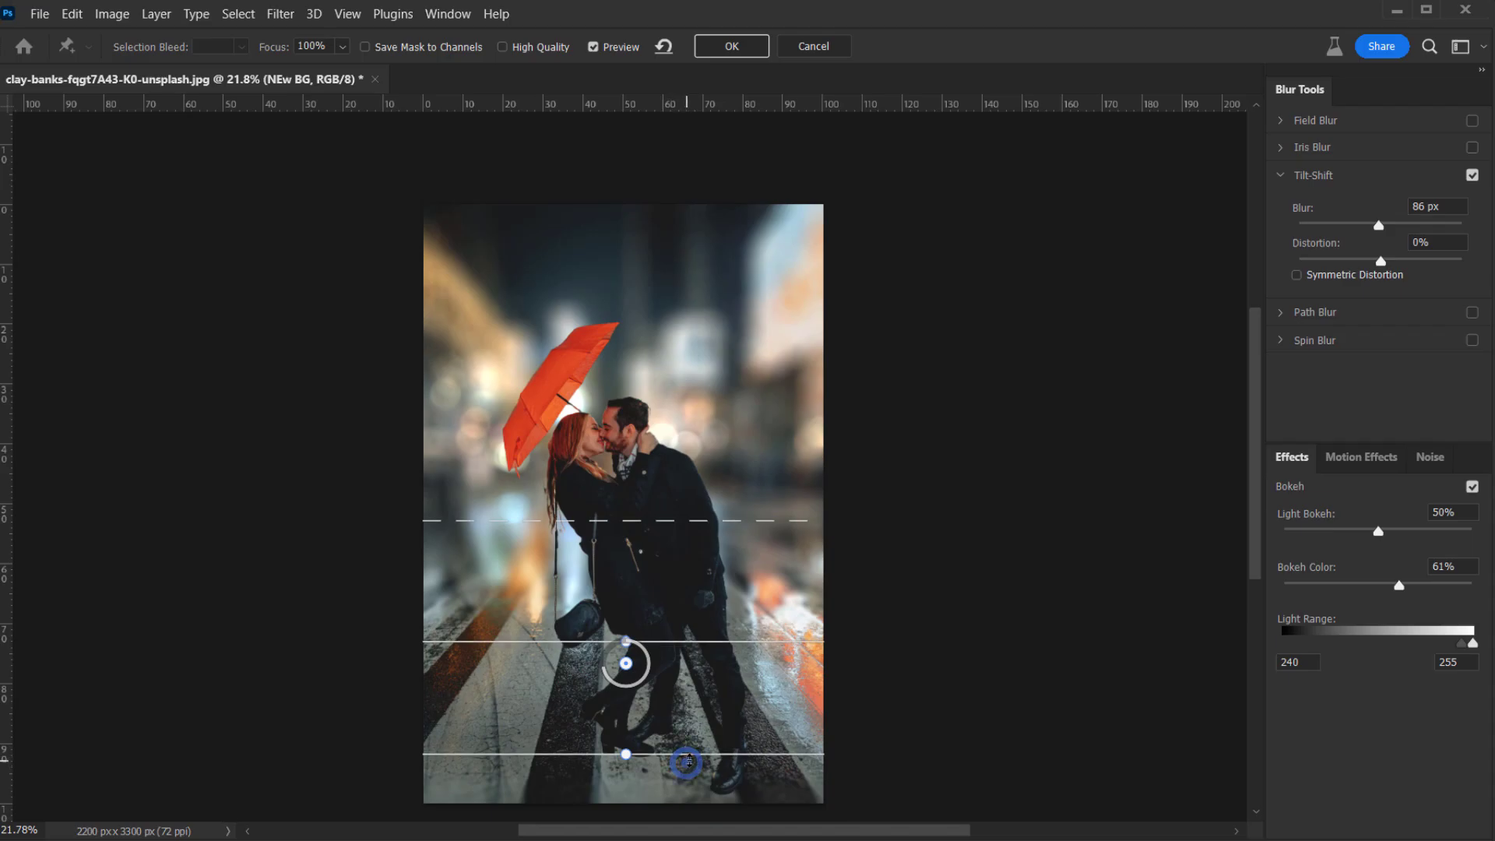
scroll(684, 763, down, 3)
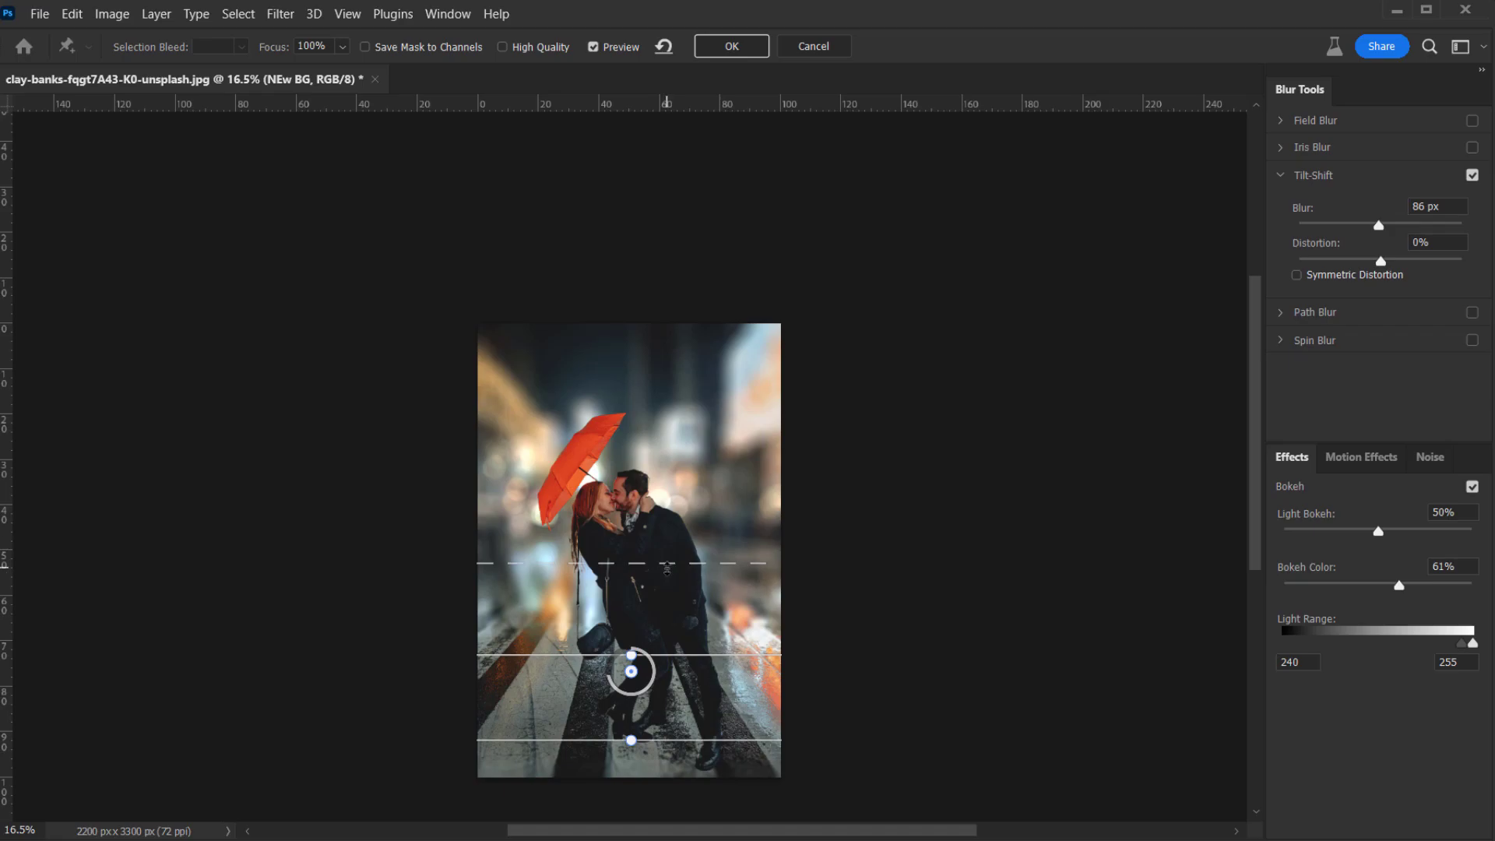
drag(664, 561, 658, 551)
drag(674, 655, 676, 647)
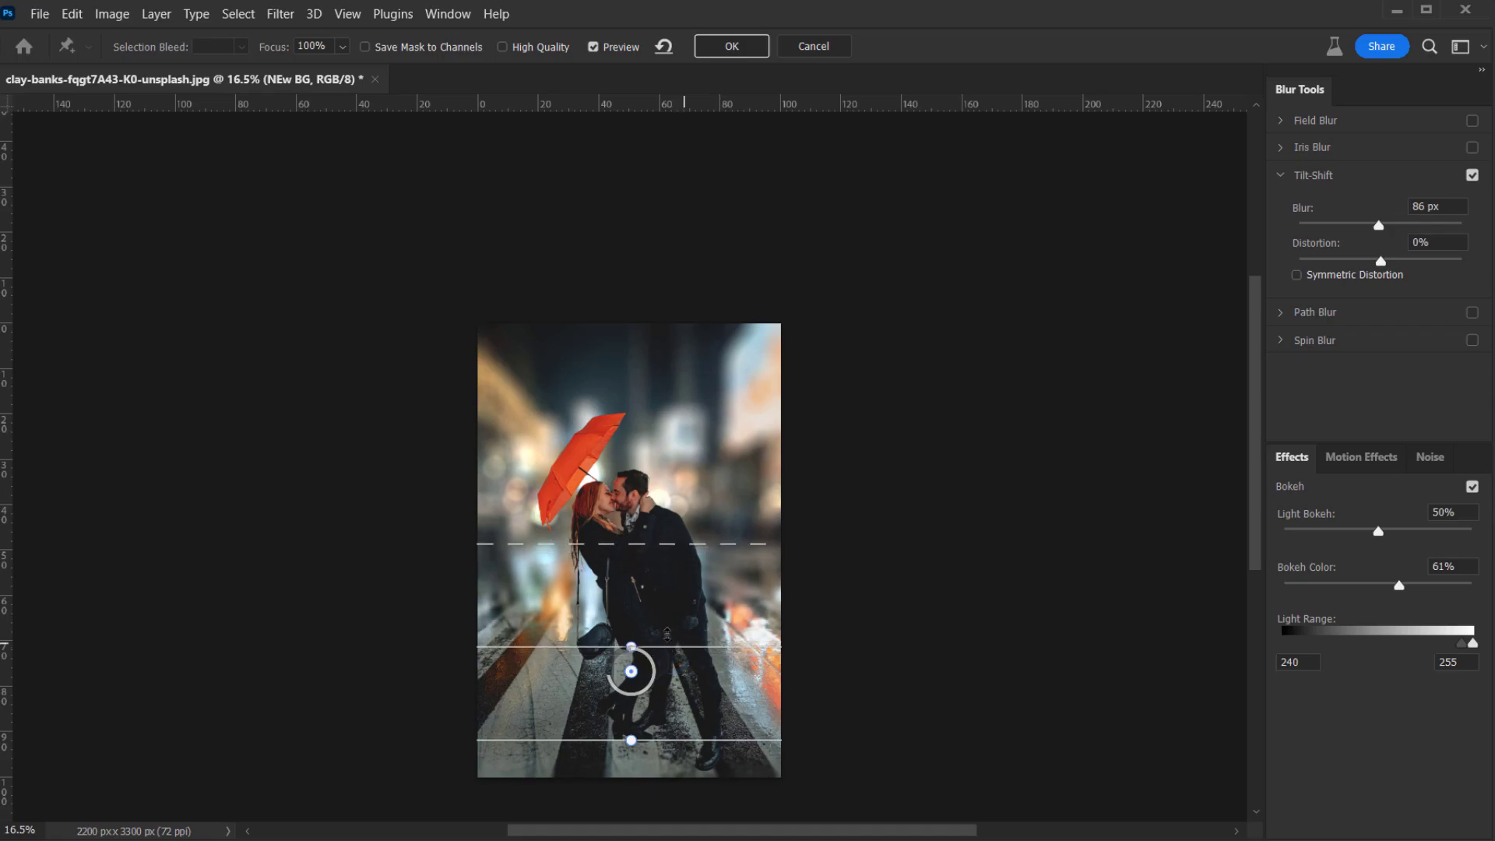
click(724, 49)
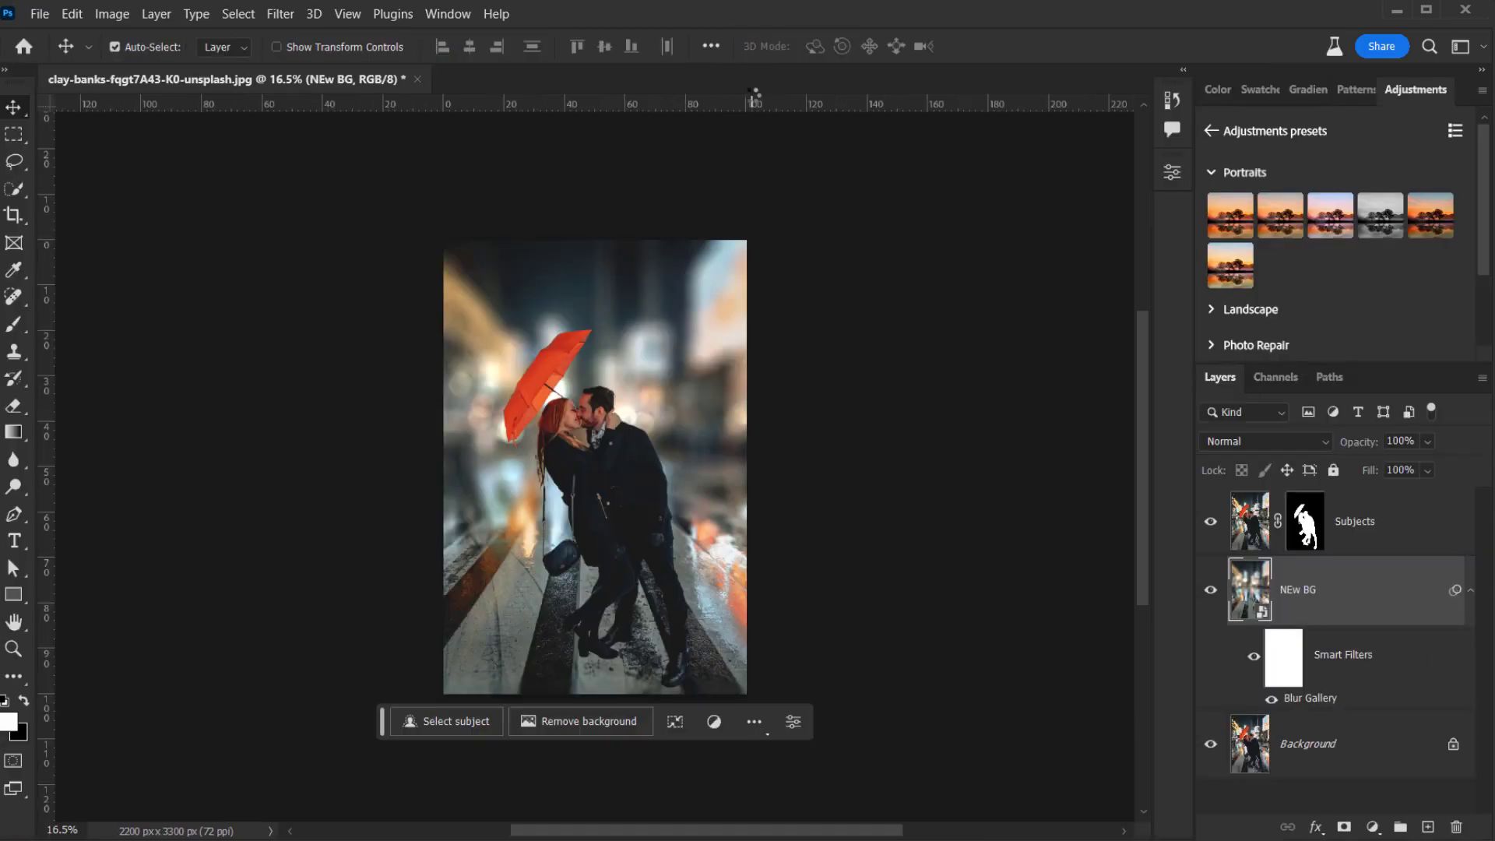
- Examine the couple's outline and feet against the blurred background
key(ctrl+plus)
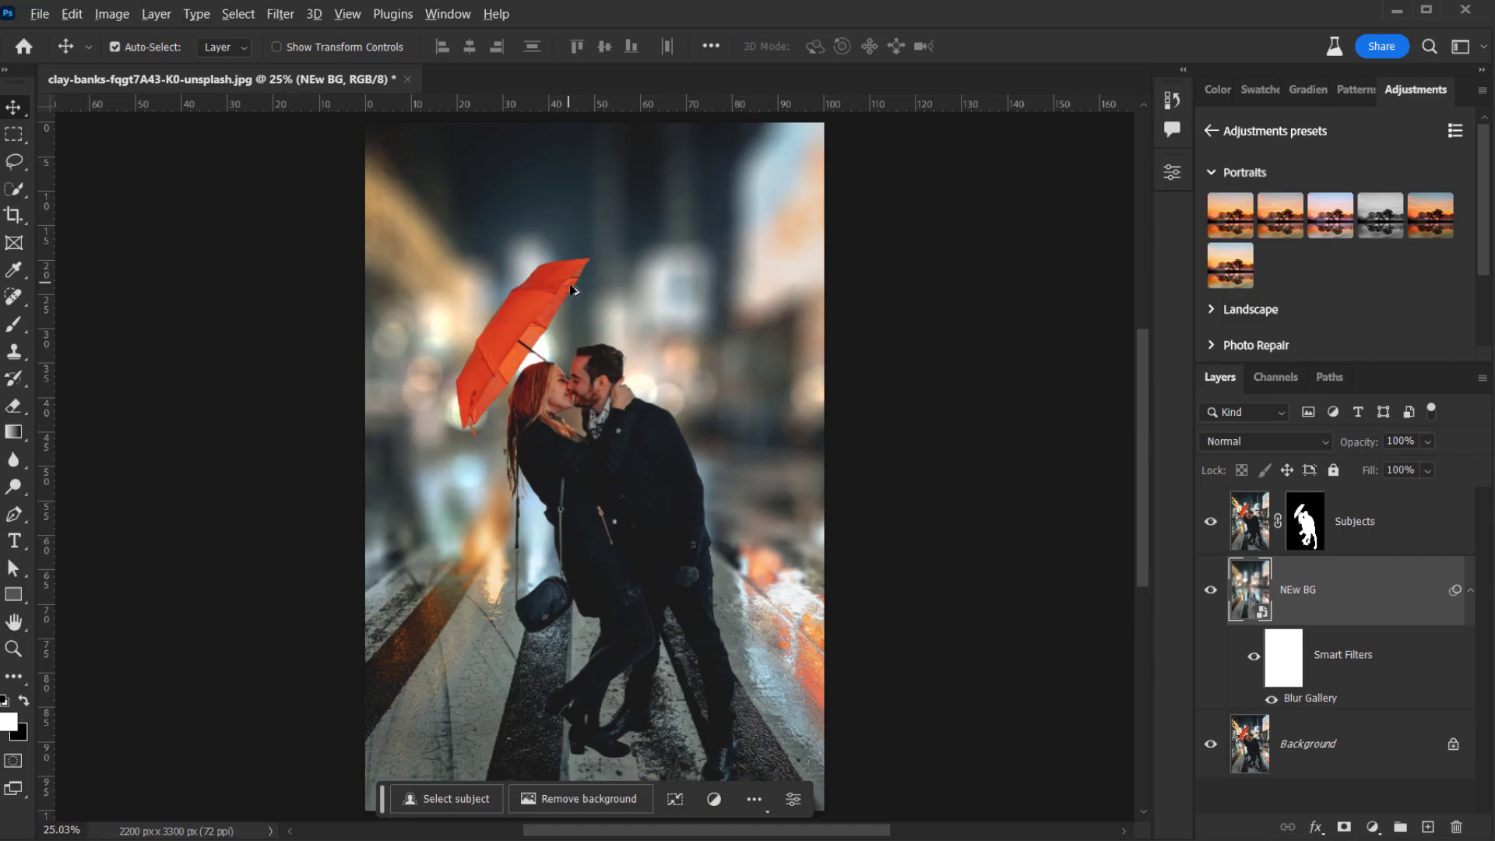
scroll(572, 291, up, 2)
drag(570, 390, 532, 277)
scroll(466, 364, down, 3)
scroll(465, 364, down, 3)
scroll(467, 549, up, 3)
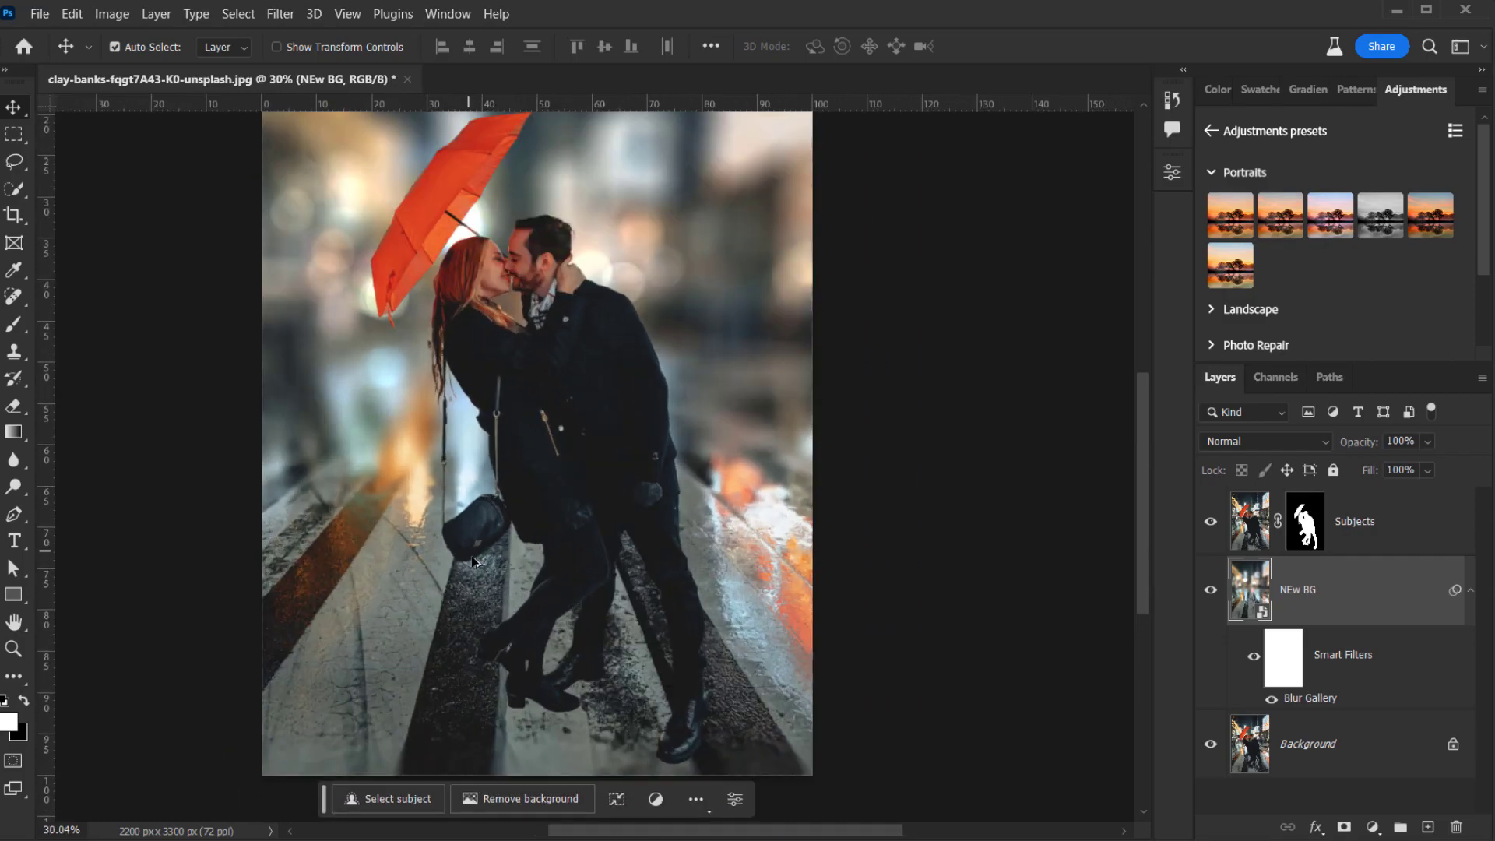
- Inspect where the couple's shoes meet the crosswalk, including the ground around the man's front shoe
drag(496, 546, 442, 407)
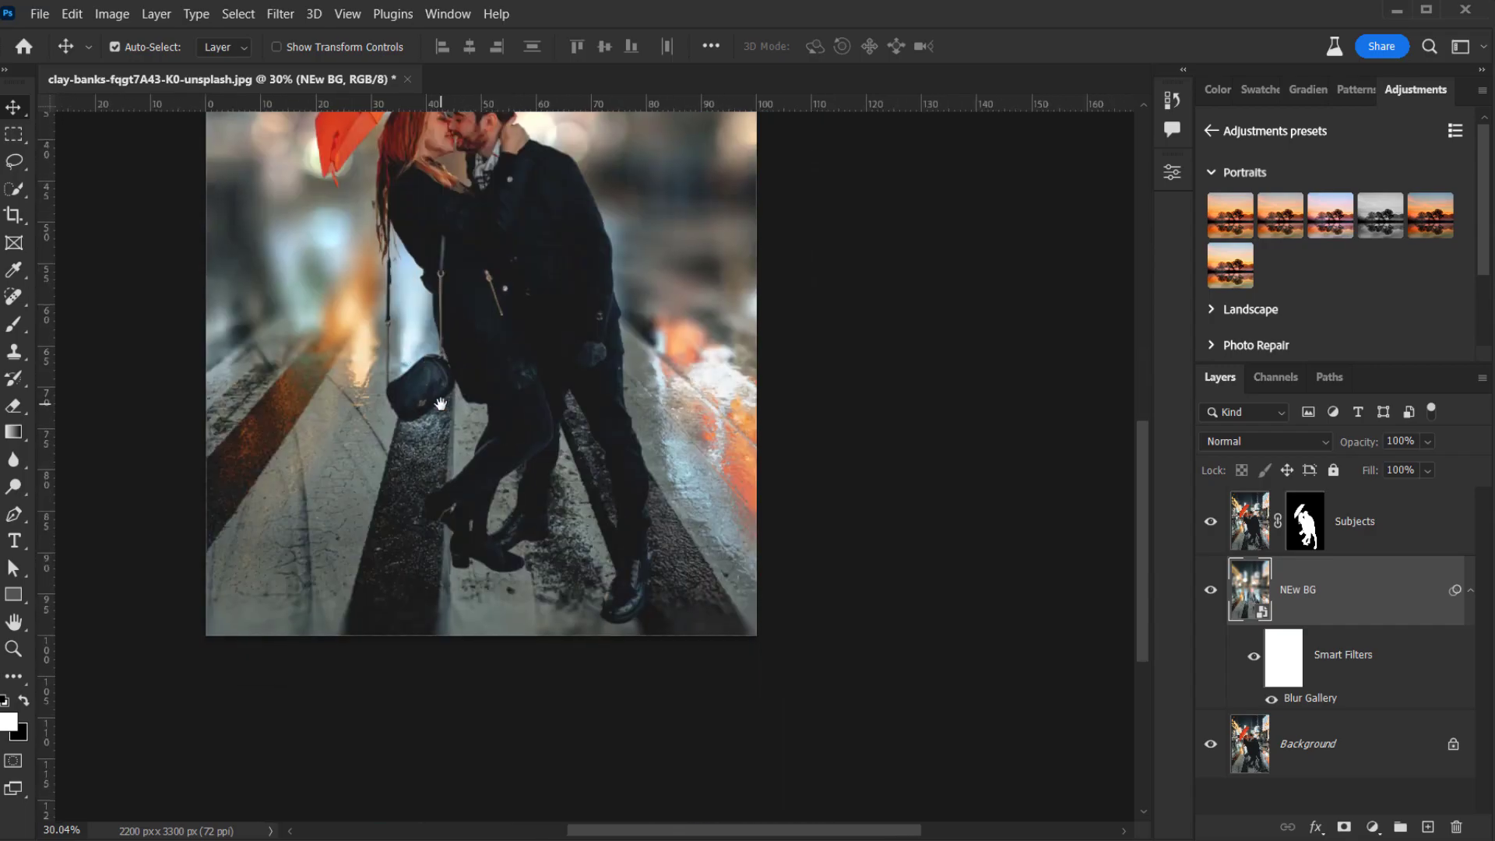
scroll(459, 552, up, 3)
scroll(459, 552, up, 2)
drag(423, 500, 399, 522)
scroll(399, 521, down, 4)
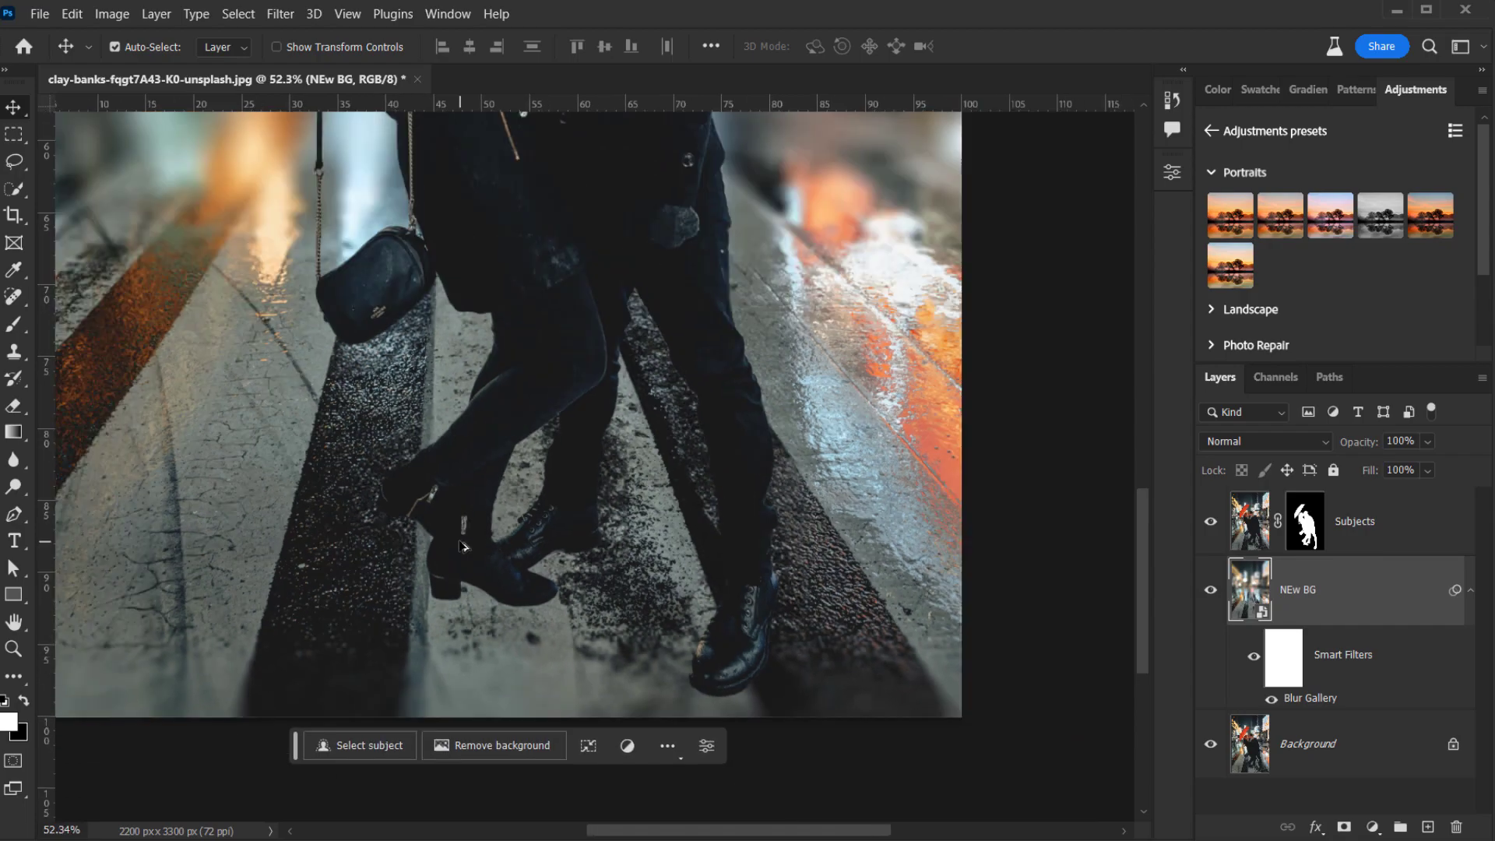
scroll(623, 580, up, 3)
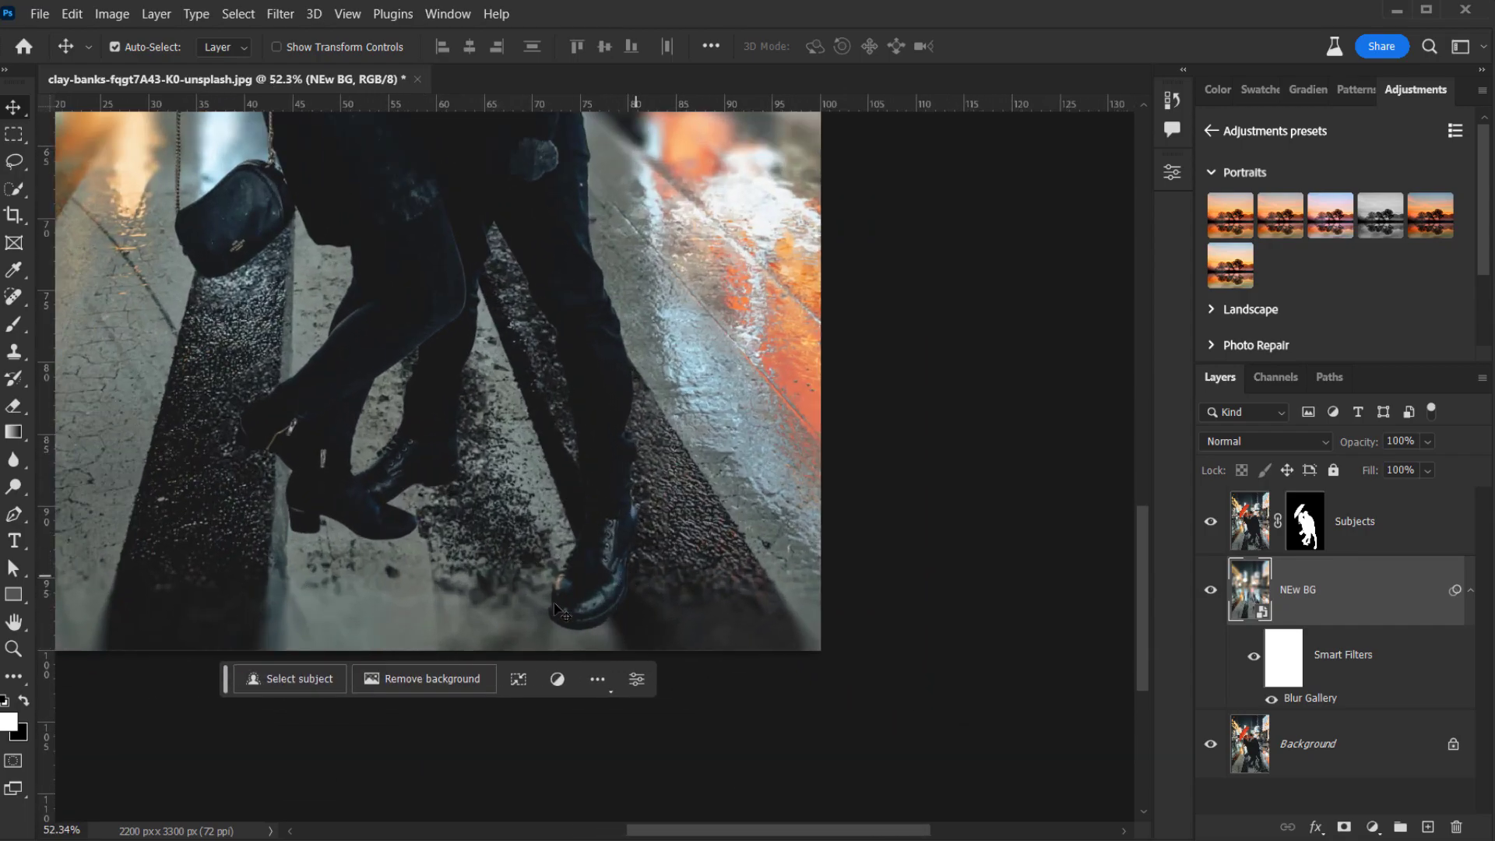
scroll(566, 607, down, 3)
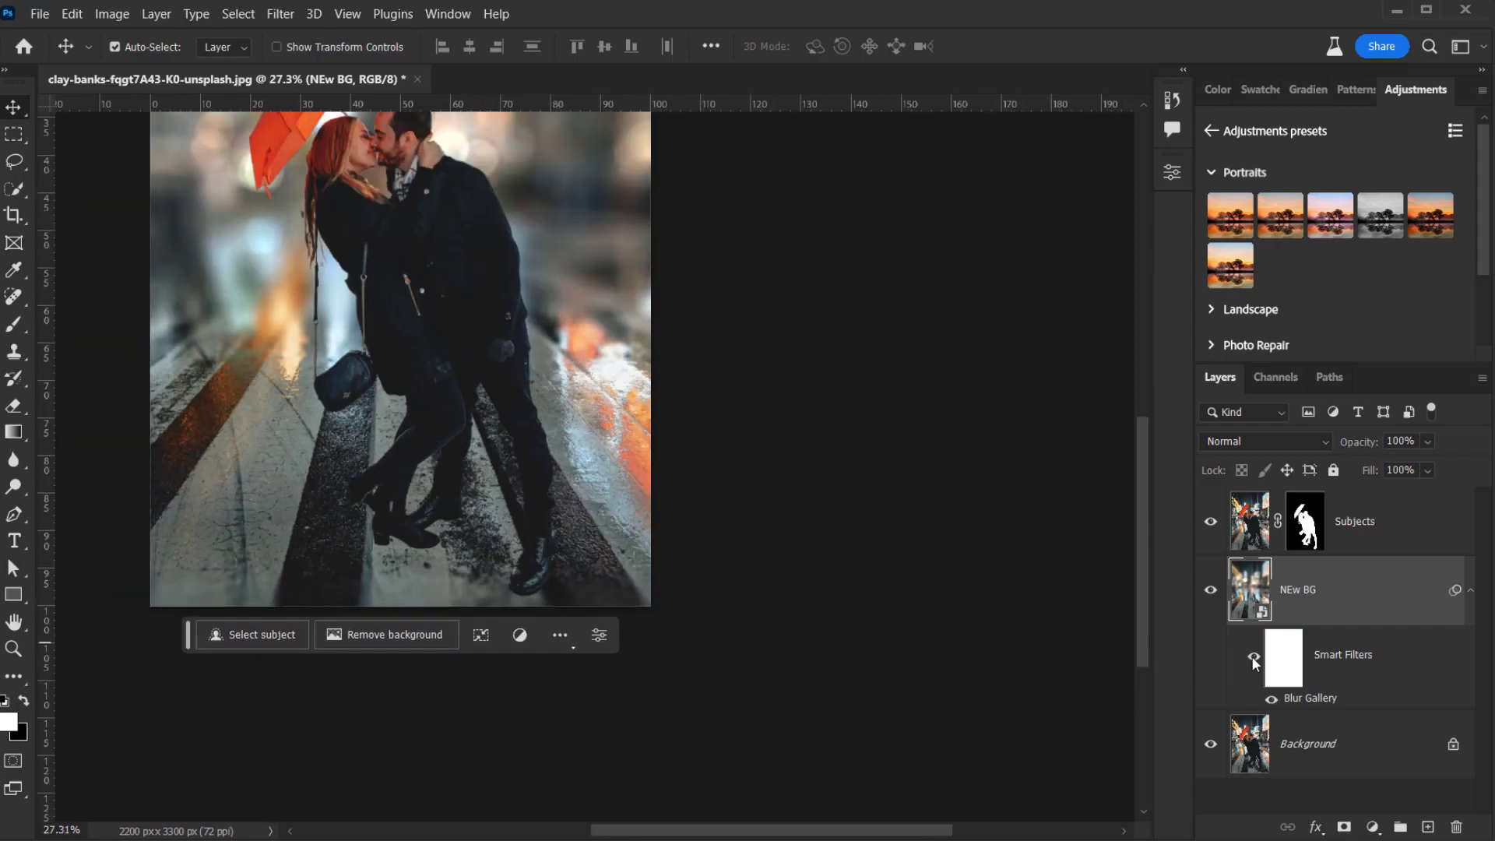
- Duplicate the Background layer to the top of the stack above Subjects and hide the copy with a black layer mask
click(1344, 737)
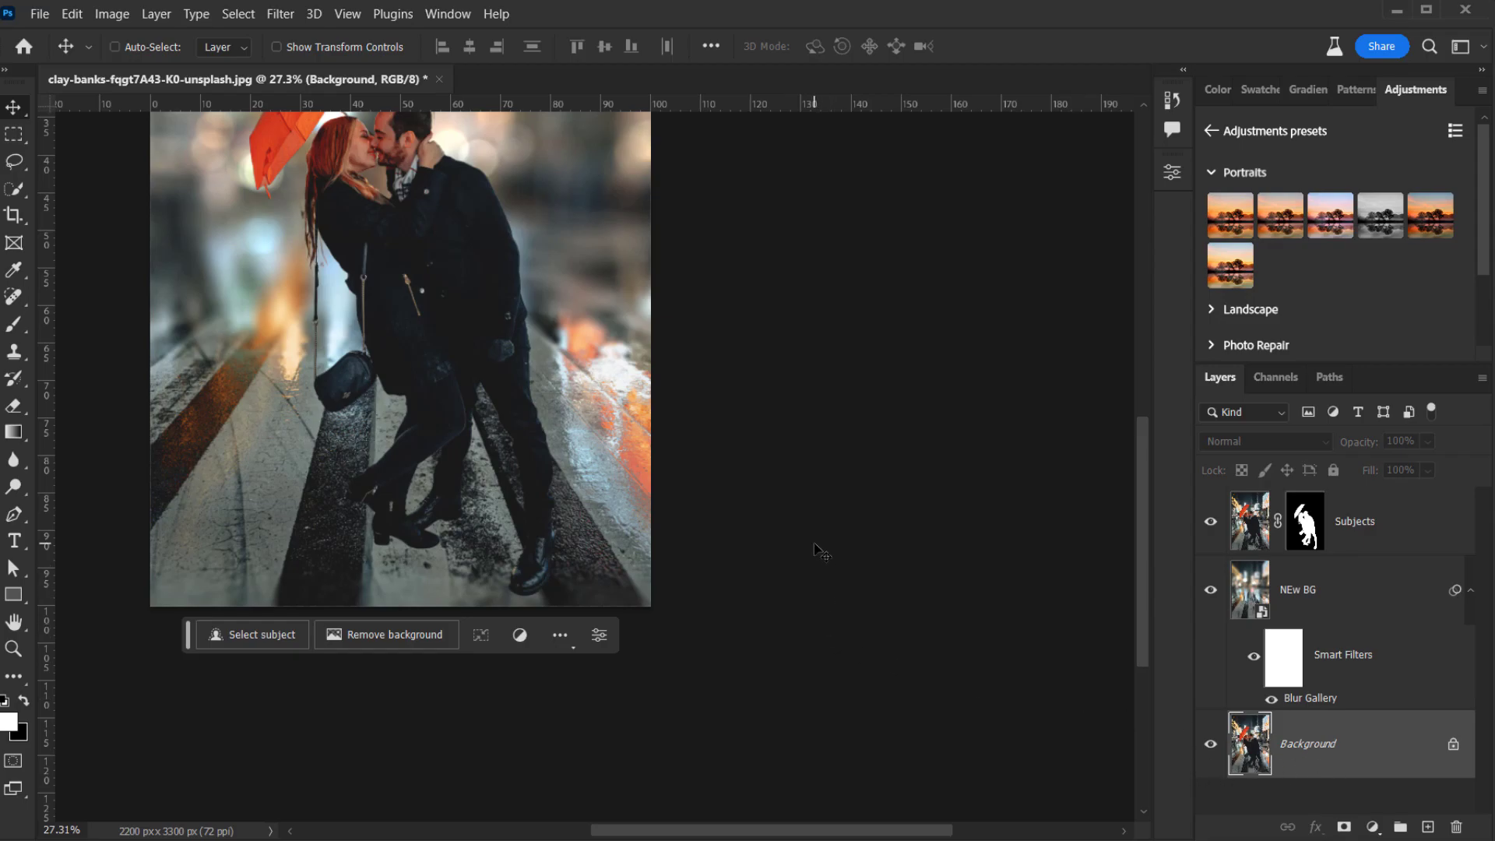
key(ctrl+j)
scroll(596, 523, down, 1)
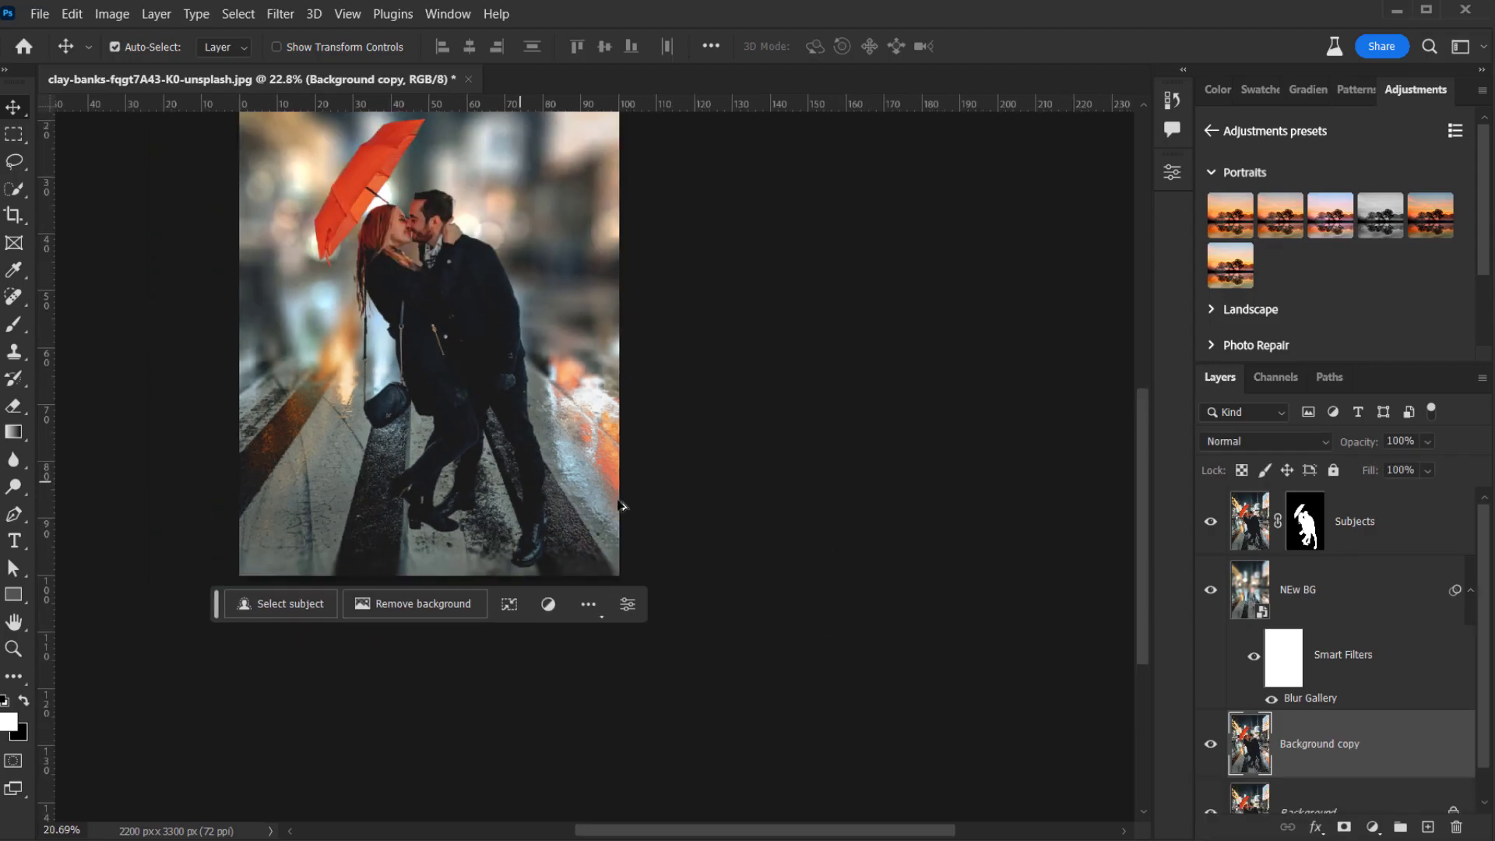
drag(1316, 728, 1250, 512)
drag(410, 310, 506, 471)
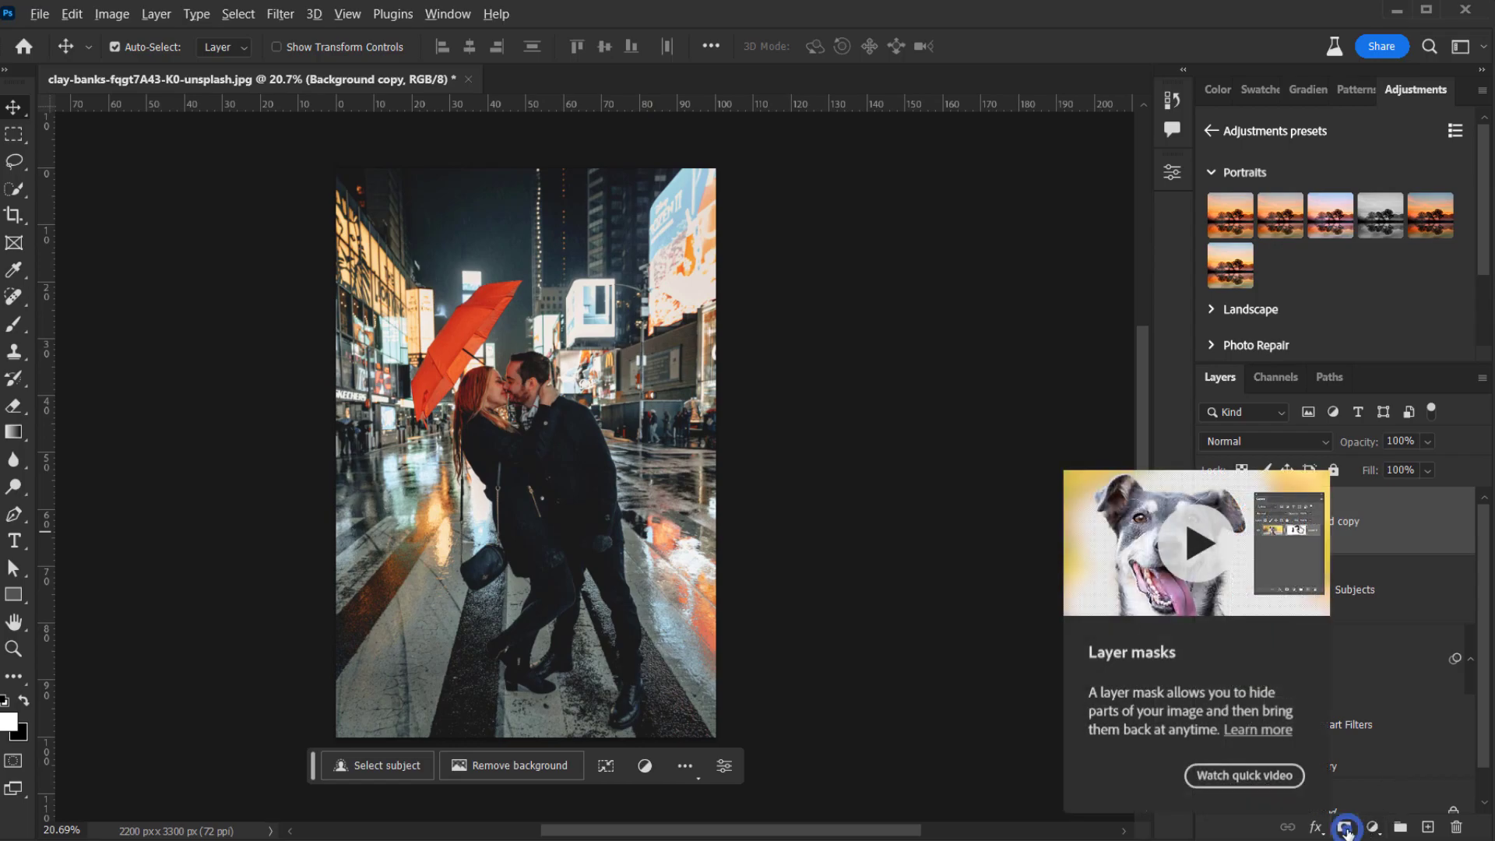
alt+click(1343, 827)
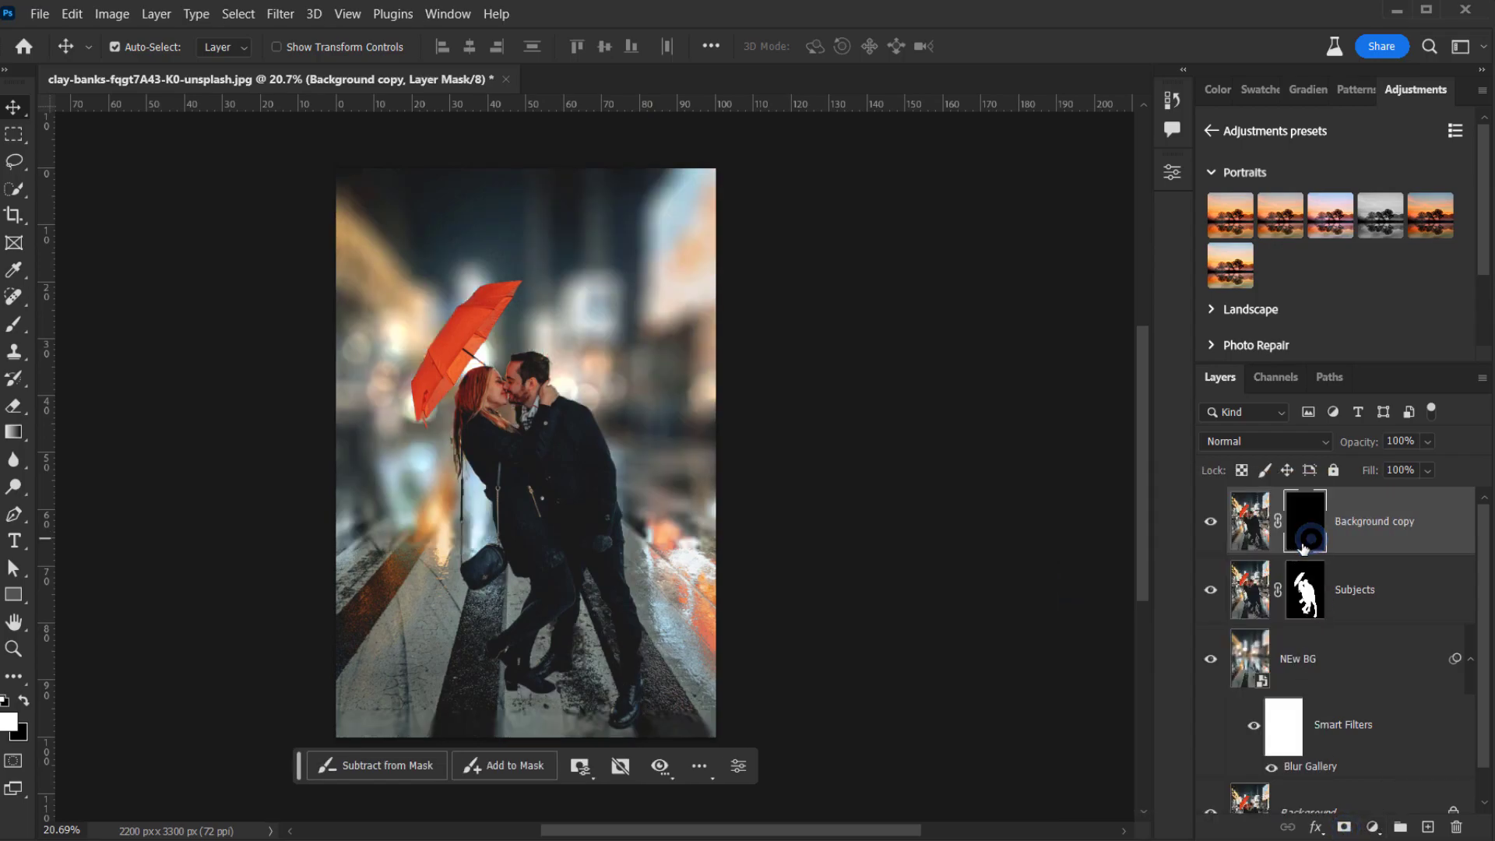
- Paint white on the Background copy's mask around the couple's feet with a soft 582 px brush at 53% opacity
key(b)
mouse_move(470, 529)
mouse_down()
mouse_move(548, 537)
mouse_move(457, 133)
mouse_move(464, 160)
mouse_up()
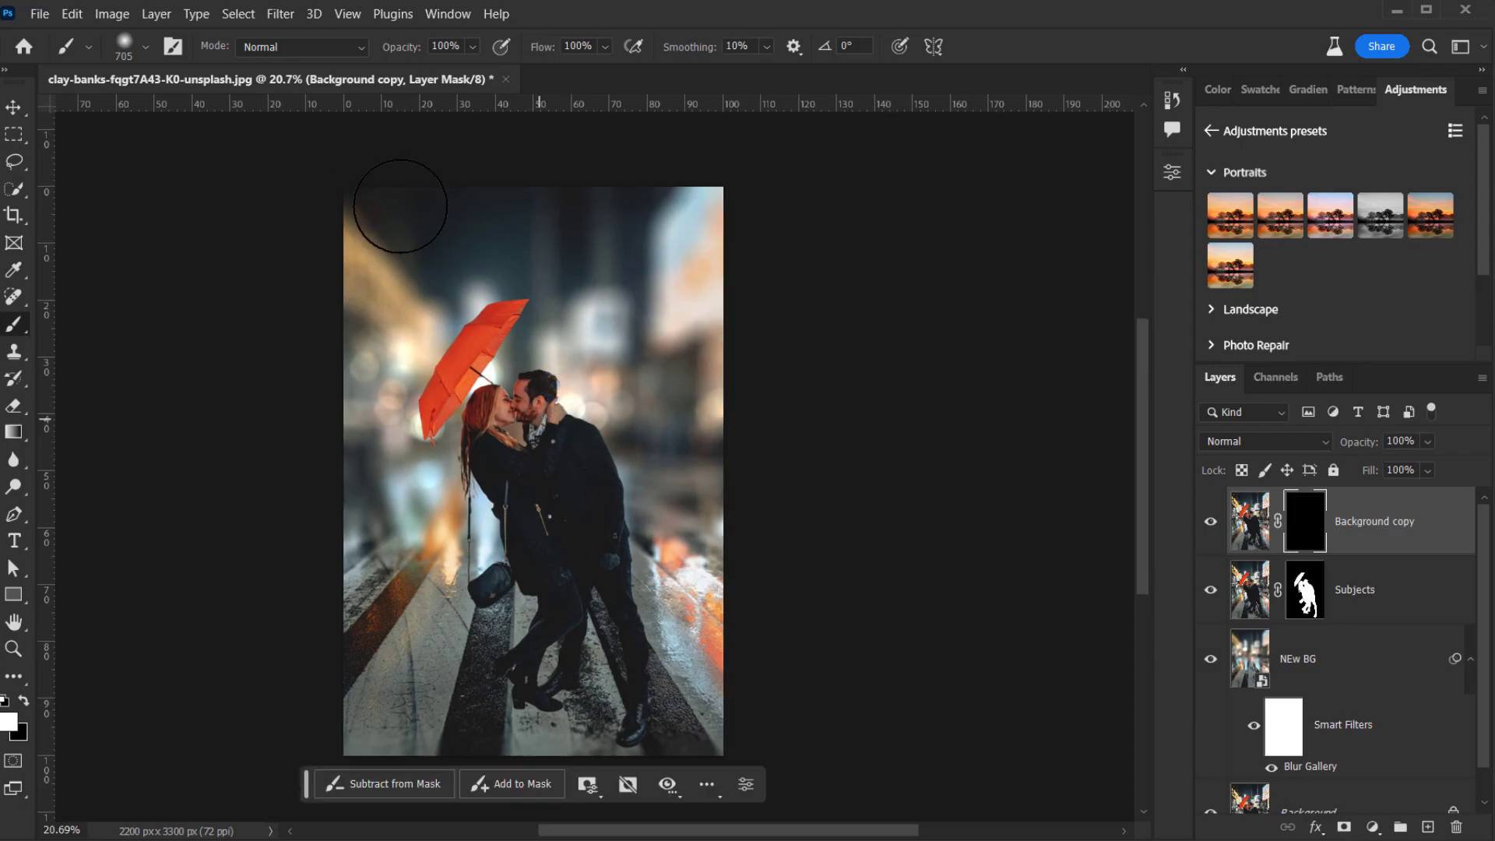
drag(411, 45, 361, 47)
scroll(537, 501, down, 3)
scroll(637, 572, up, 4)
scroll(637, 567, up, 1)
mouse_move(577, 562)
mouse_down()
mouse_move(602, 524)
mouse_move(537, 510)
mouse_move(608, 504)
mouse_move(622, 455)
mouse_up()
scroll(575, 541, up, 2)
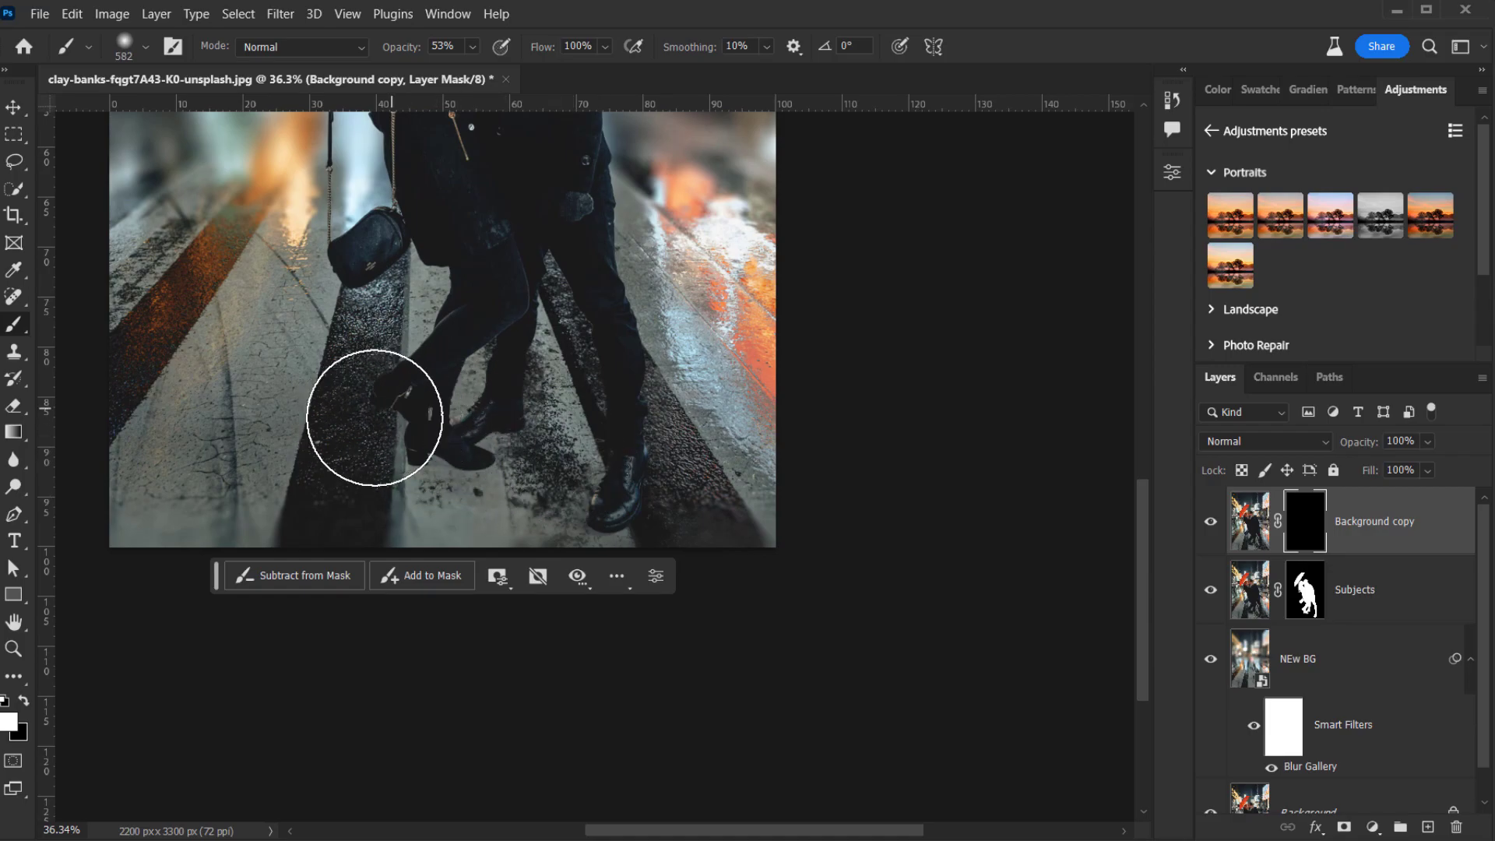
mouse_move(545, 452)
mouse_down()
mouse_move(534, 433)
mouse_move(591, 441)
mouse_up()
scroll(628, 544, down, 2)
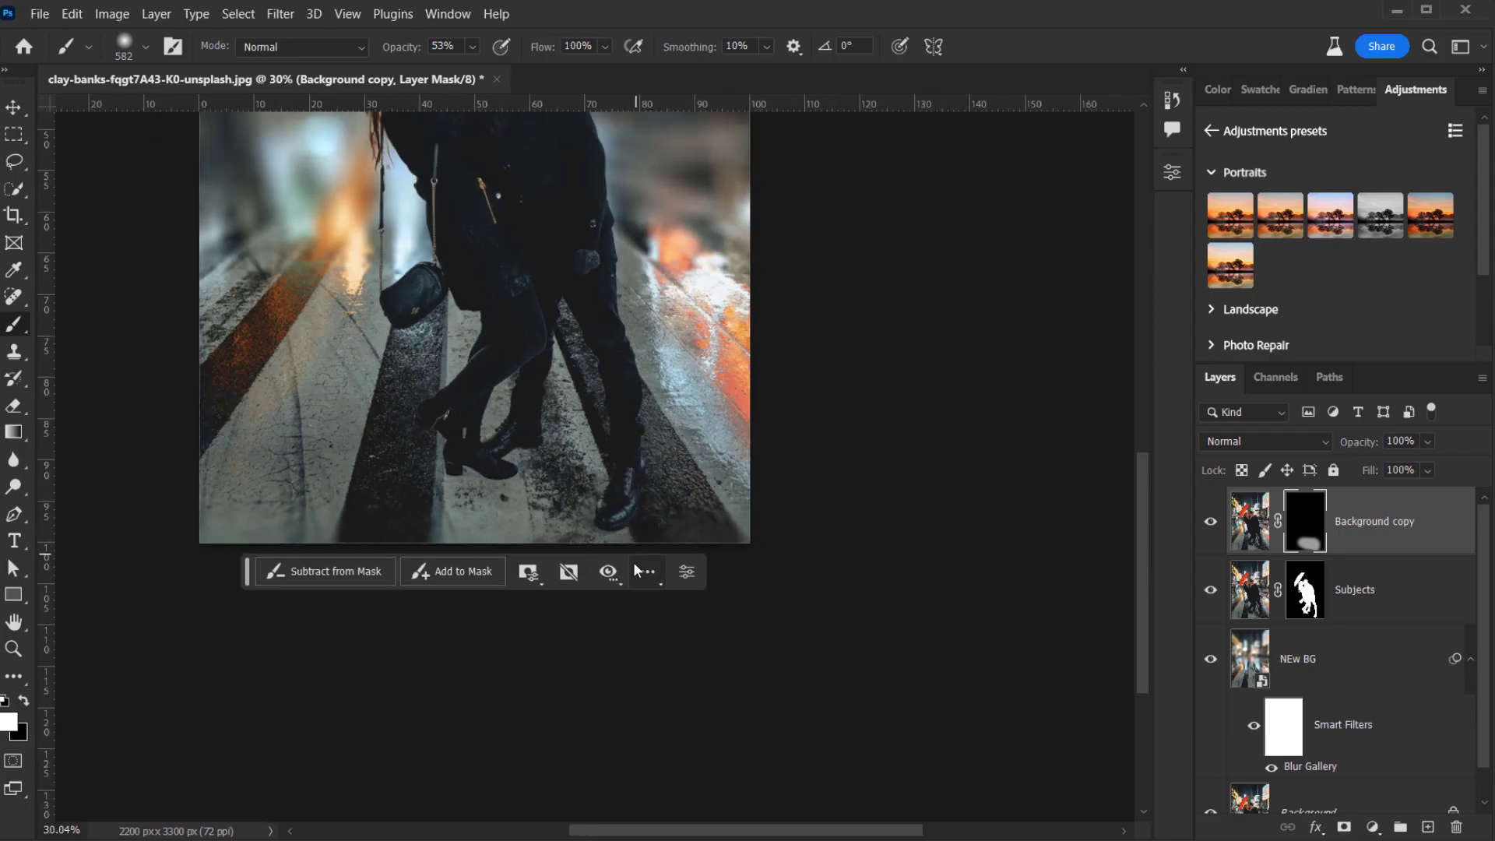
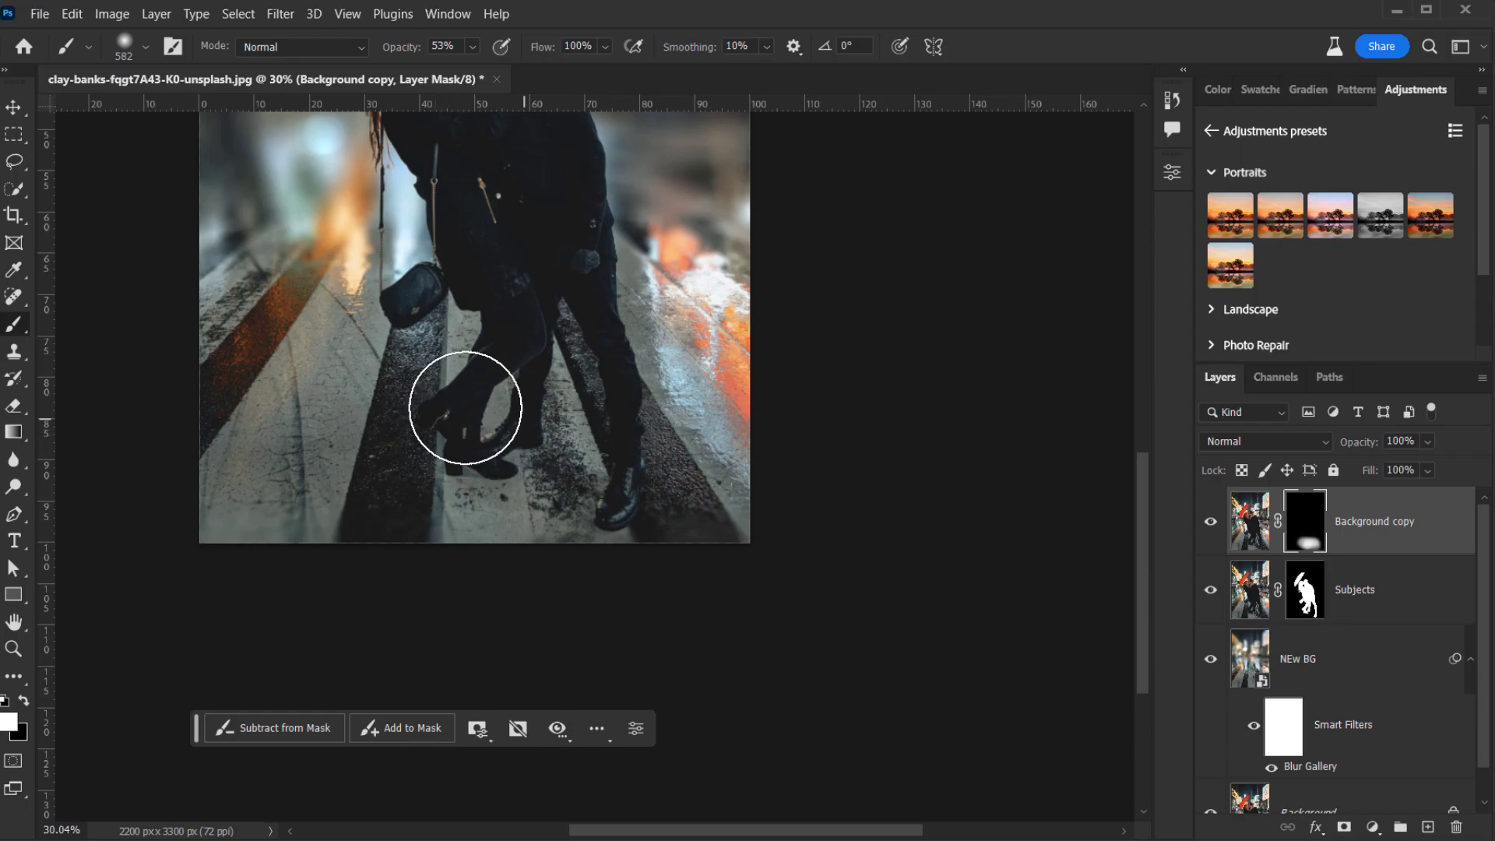
- Paint white on the Background copy's mask over the crosswalk around and between the couple's lower legs with the soft 582 px brush at 53% opacity
mouse_move(605, 362)
mouse_down()
mouse_move(626, 387)
mouse_move(594, 369)
mouse_up()
click(590, 379)
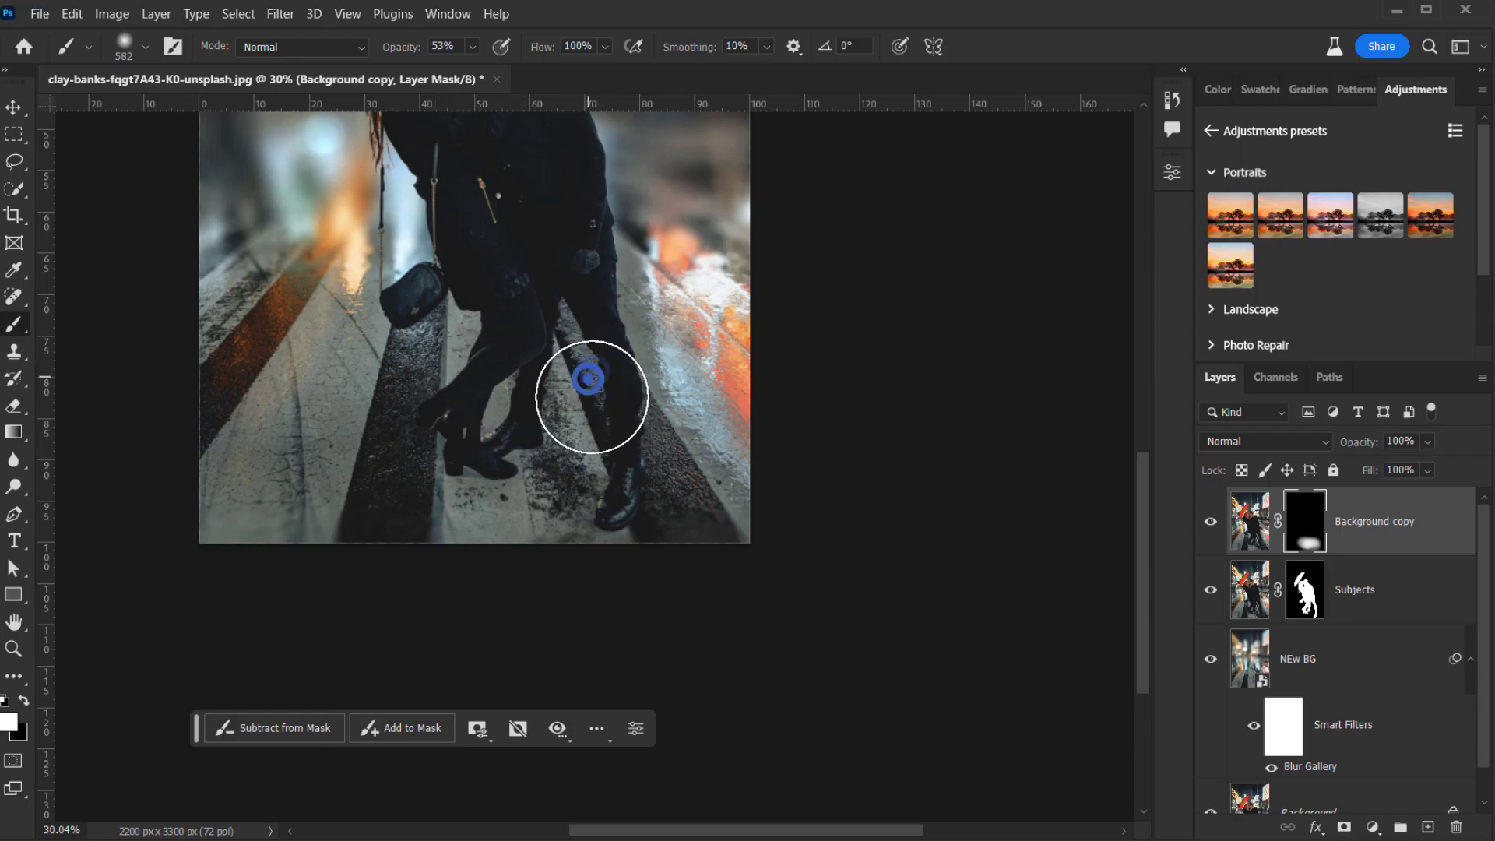
click(570, 365)
click(557, 343)
click(544, 354)
click(501, 361)
click(473, 354)
click(442, 376)
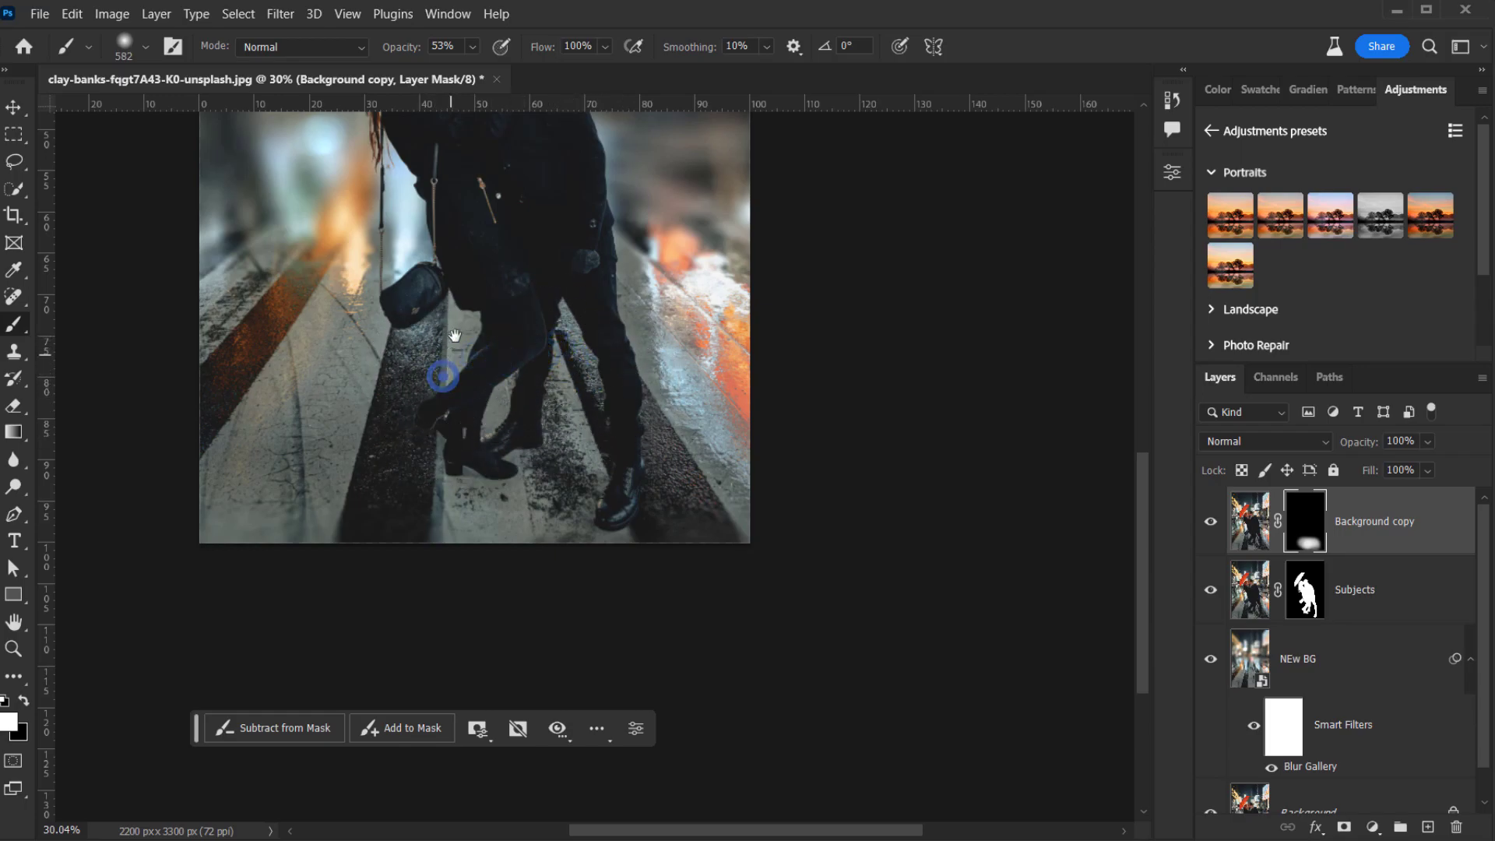
- Extend the white area of the Background copy's mask upward around the couple's knees and thighs
drag(460, 320, 414, 481)
scroll(331, 459, up, 5)
scroll(347, 495, up, 3)
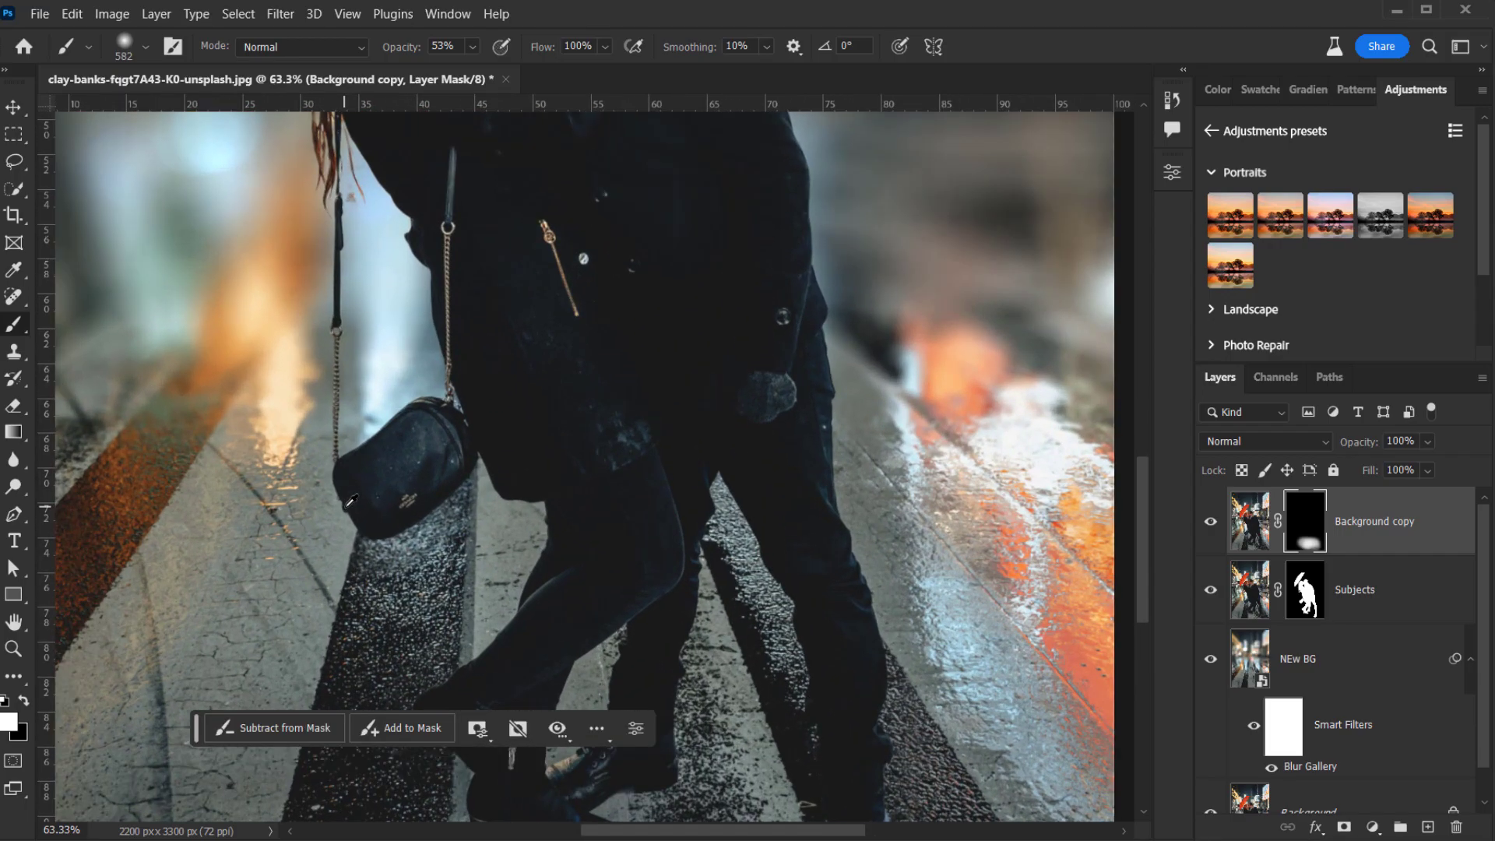
scroll(587, 451, up, 1)
mouse_move(587, 451)
mouse_down()
mouse_move(477, 397)
mouse_move(462, 361)
mouse_up()
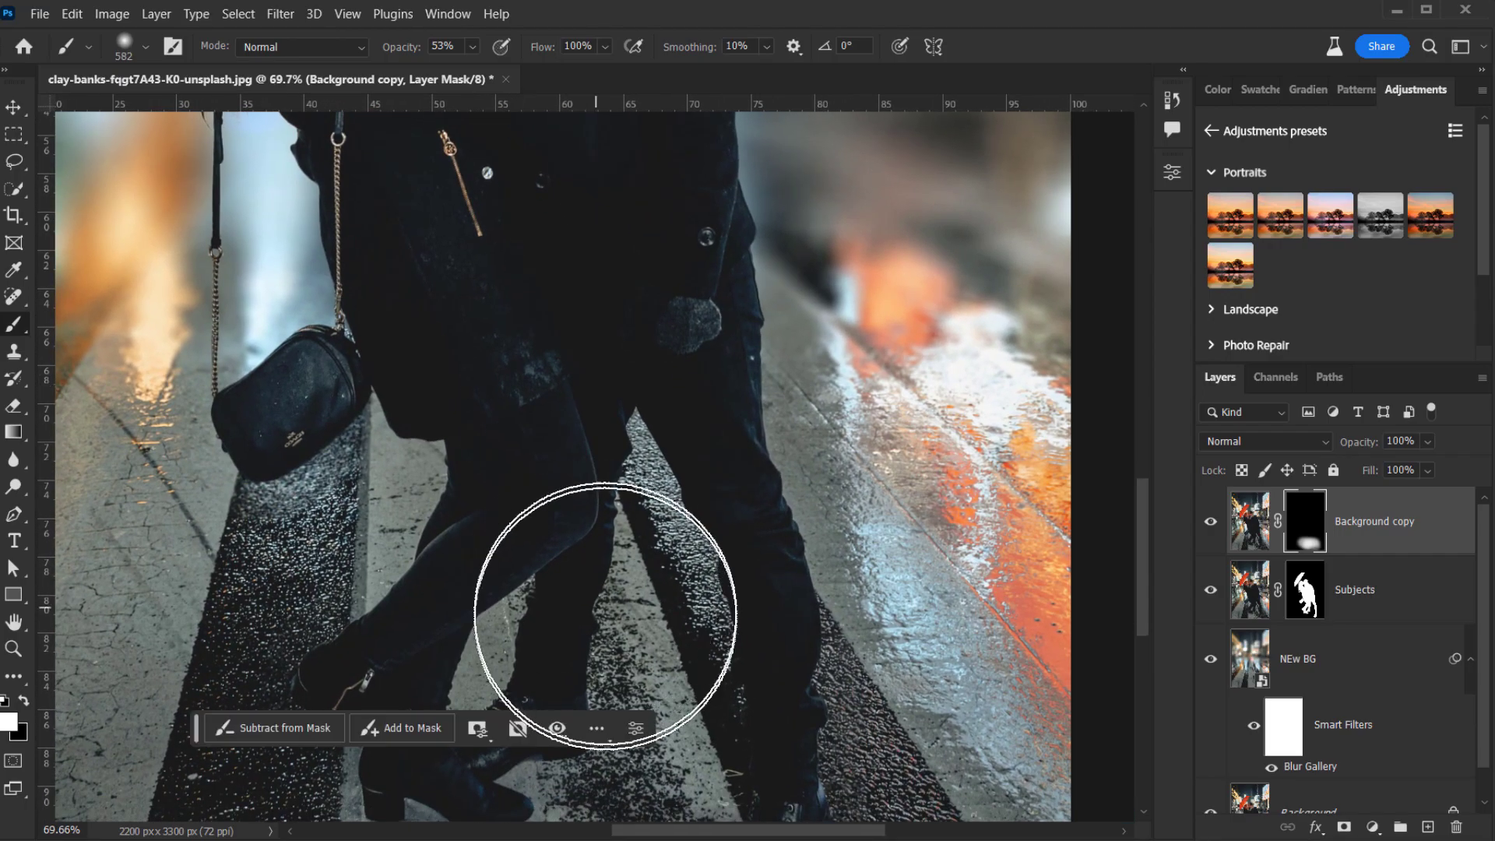
click(589, 582)
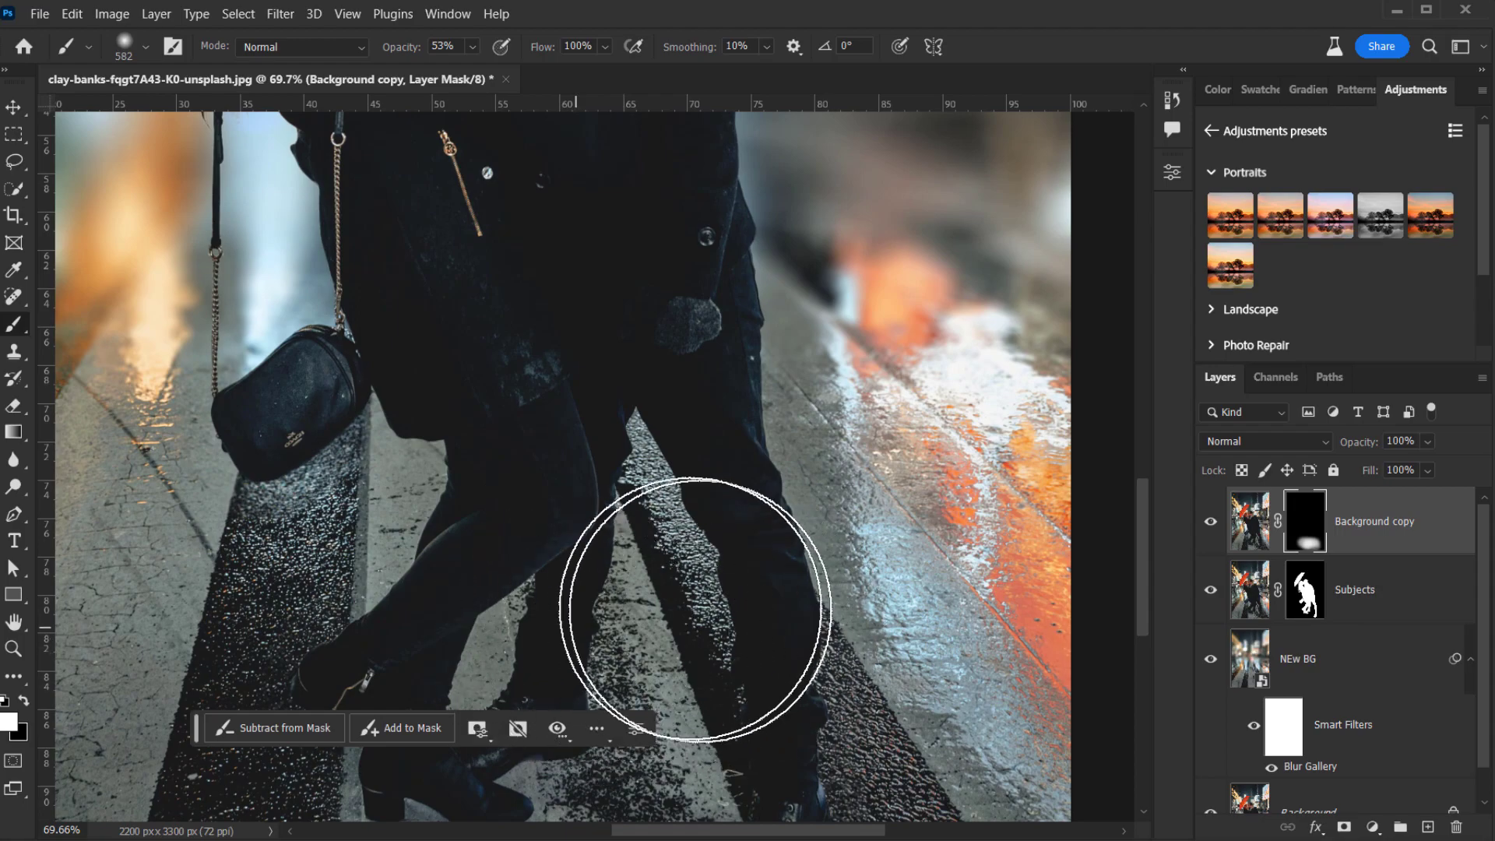
scroll(428, 529, up, 3)
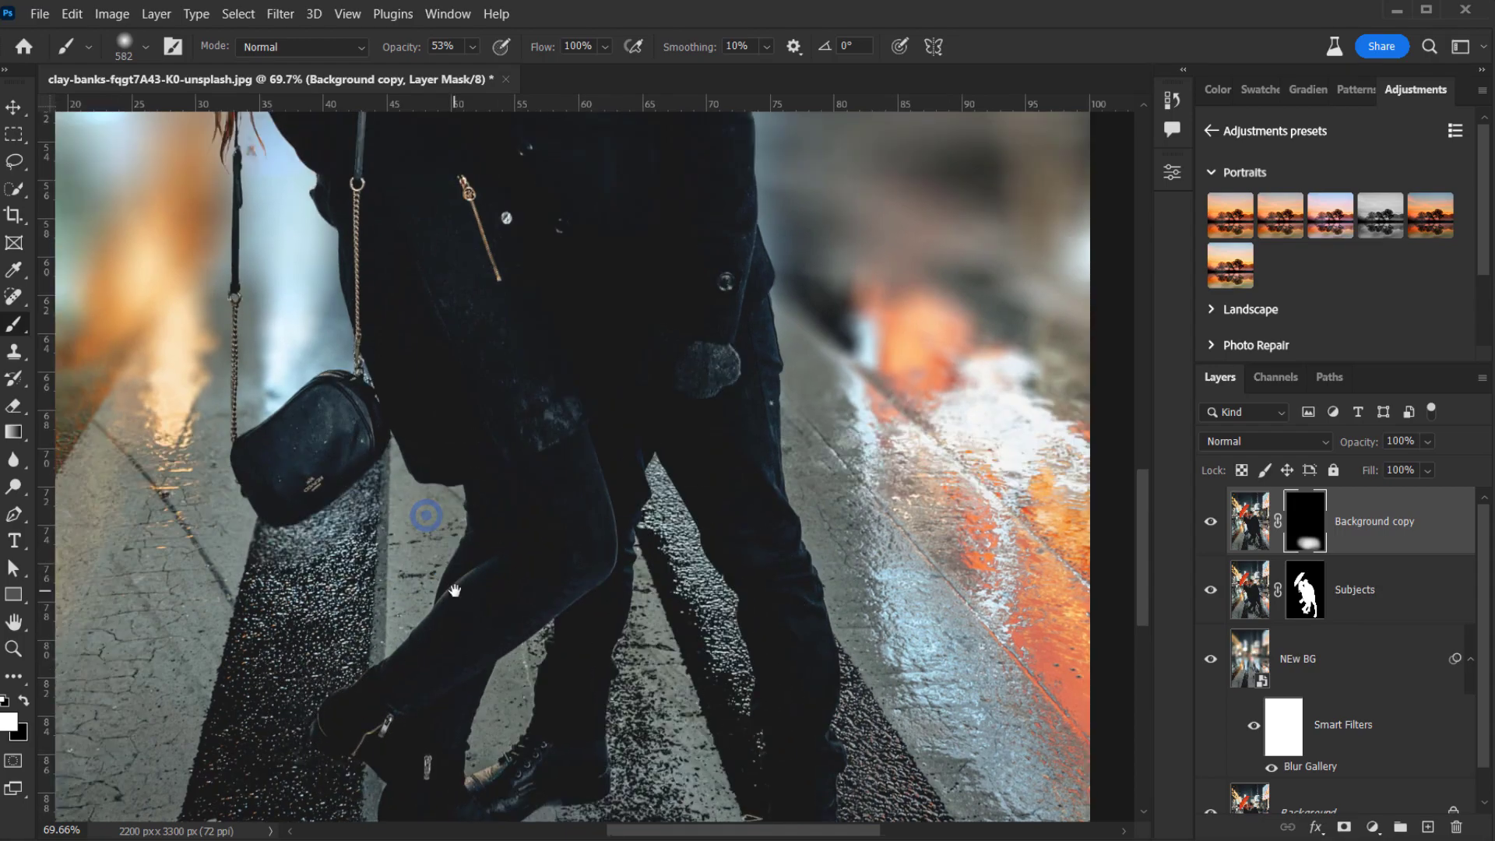
scroll(285, 514, up, 2)
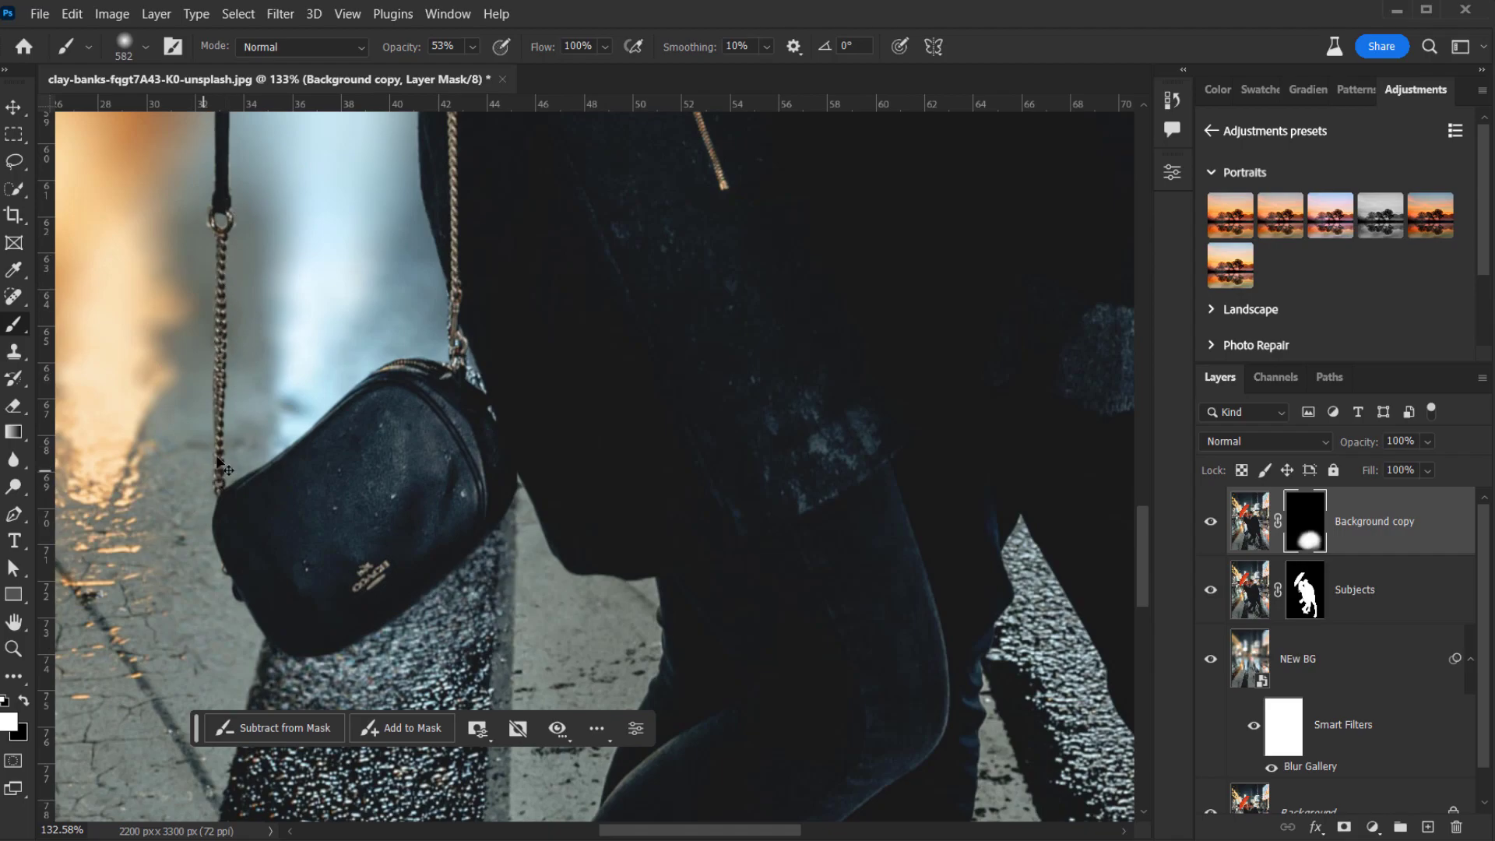
- Examine the outlines of the handbag, hair and coats against the blurred background, including the overall composition
scroll(223, 468, down, 3)
drag(307, 223, 333, 468)
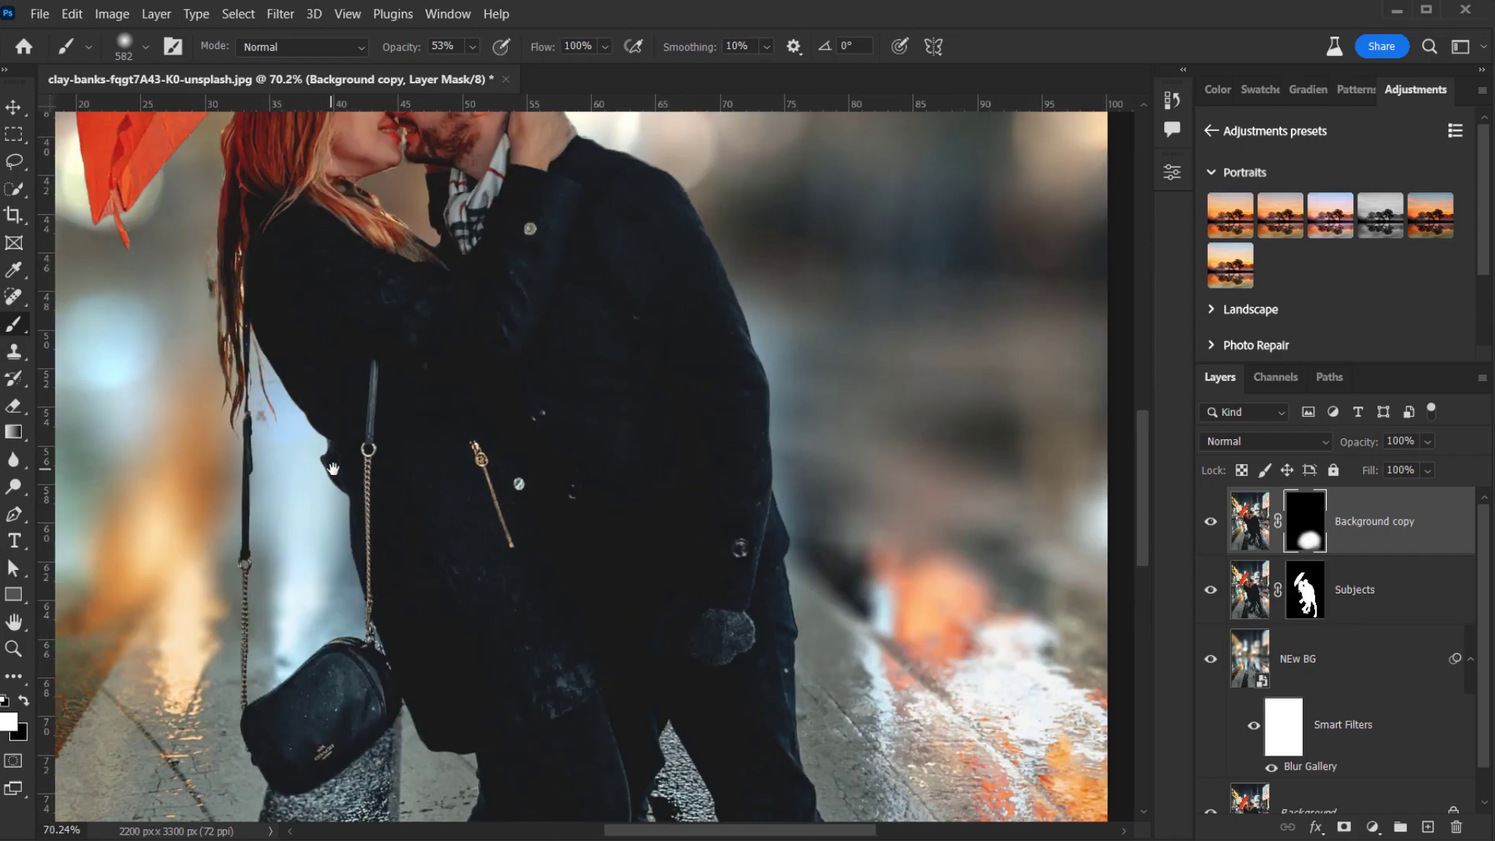
scroll(285, 379, up, 3)
drag(311, 346, 327, 540)
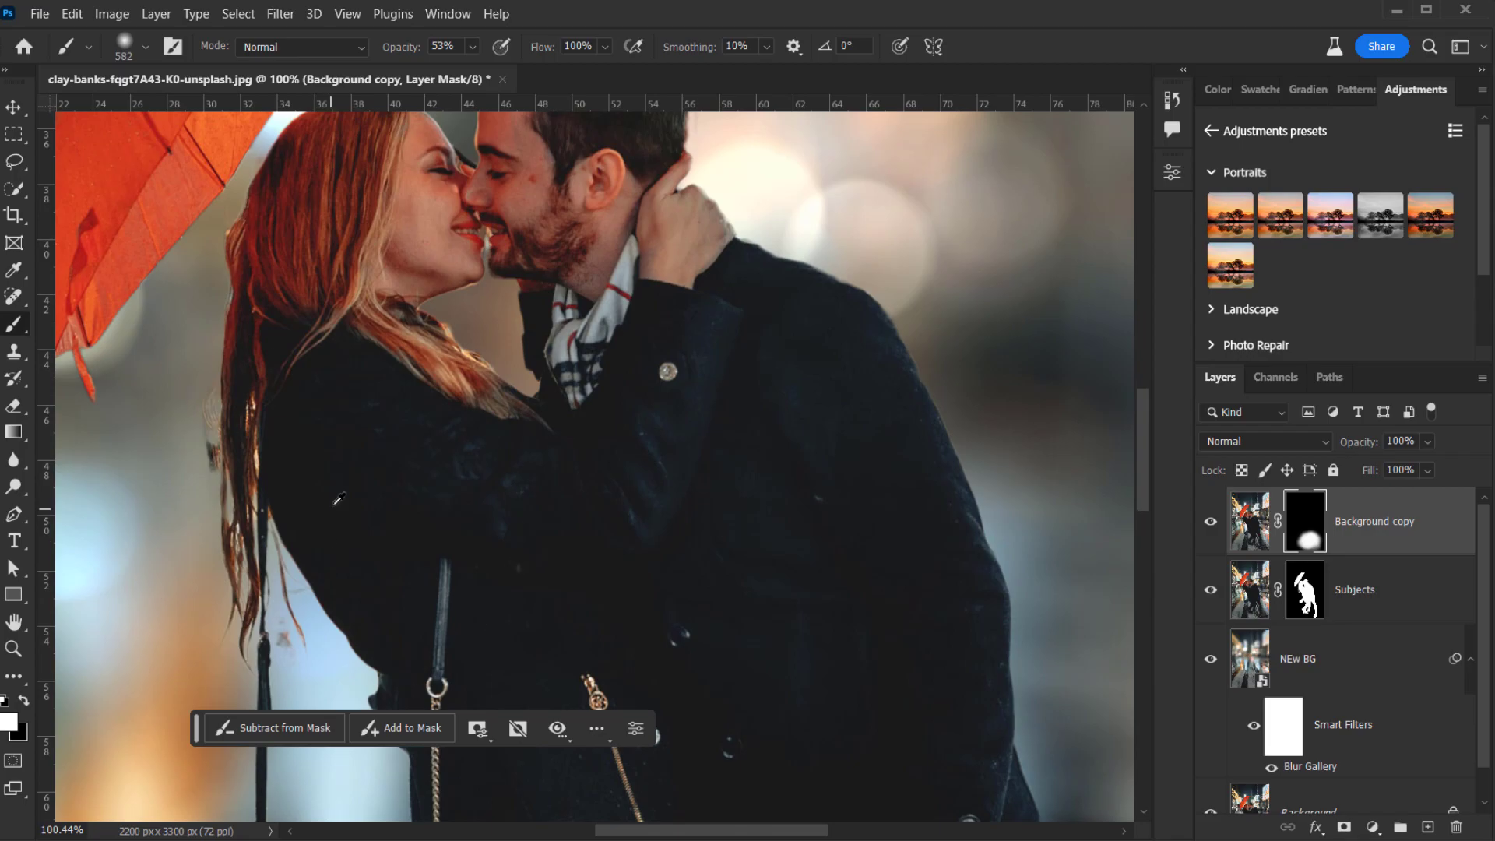
scroll(340, 498, down, 7)
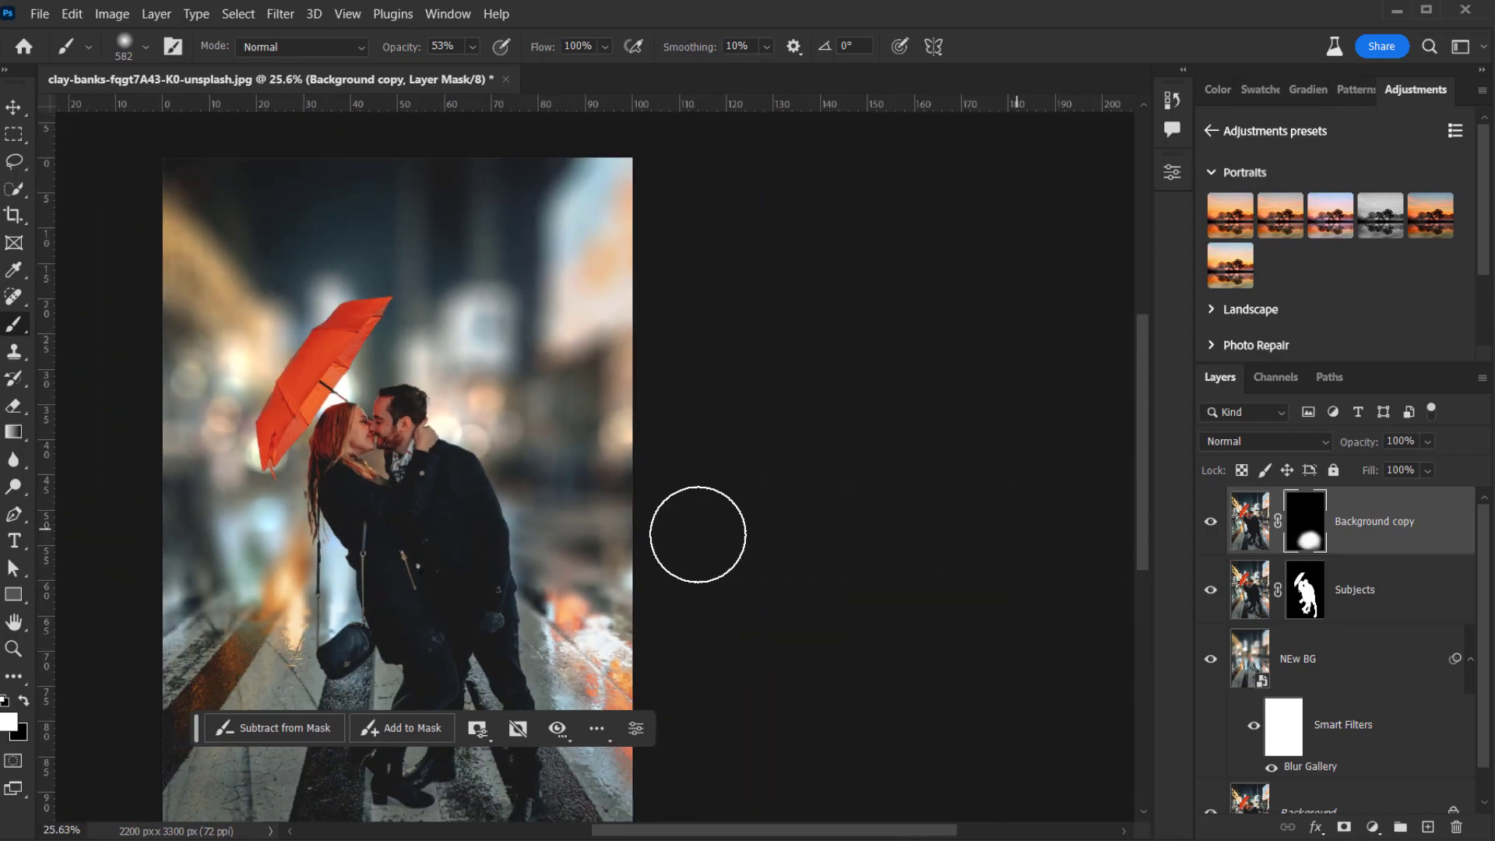
drag(382, 494, 452, 486)
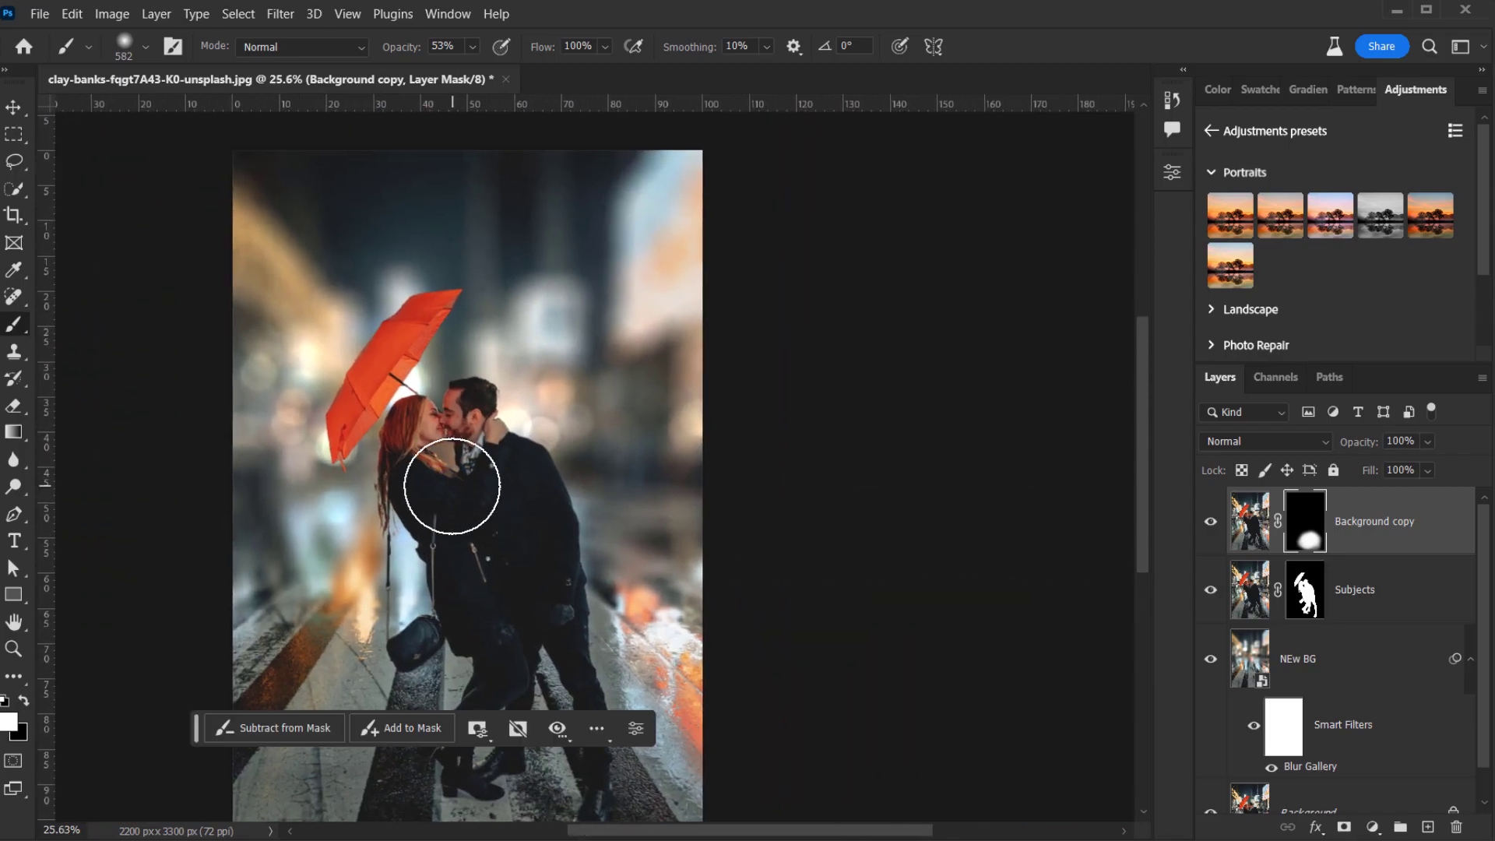
scroll(452, 486, up, 2)
drag(459, 409, 477, 276)
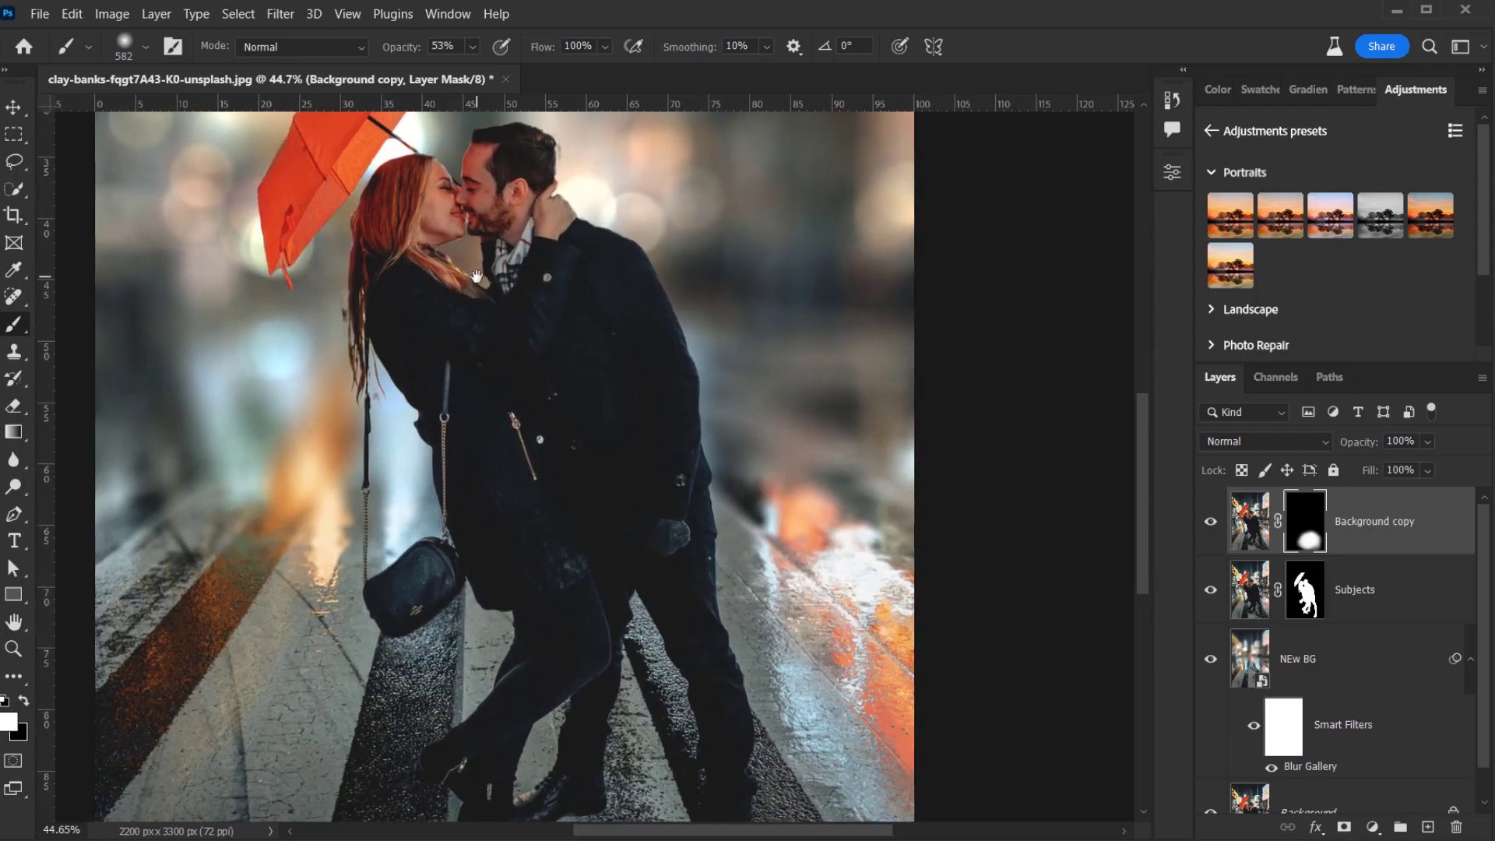
- Add an empty layer named Blur directly above Subjects and clip it to the Subjects layer
click(1388, 596)
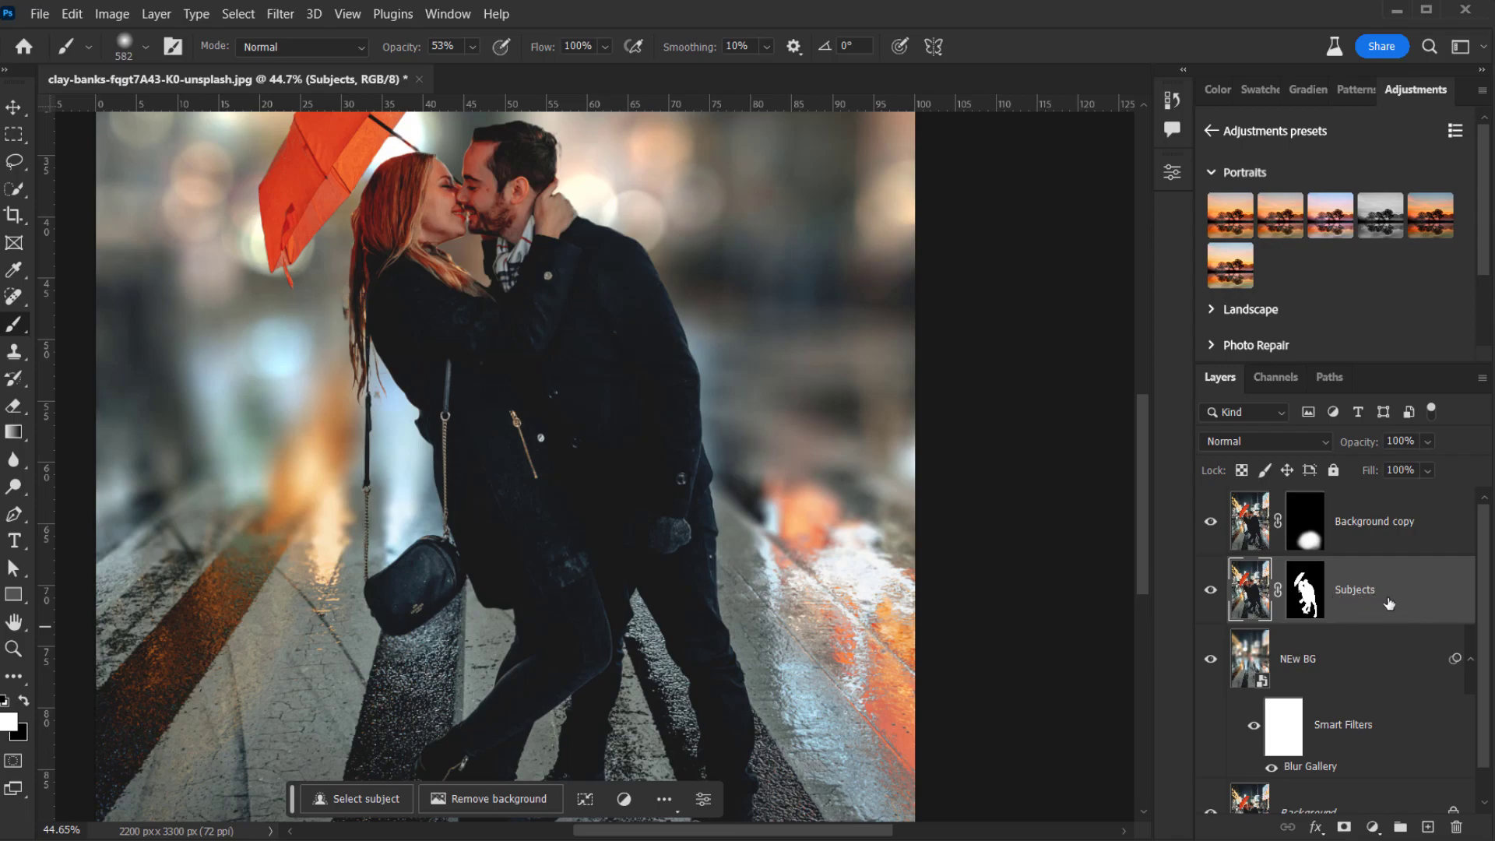
click(1429, 827)
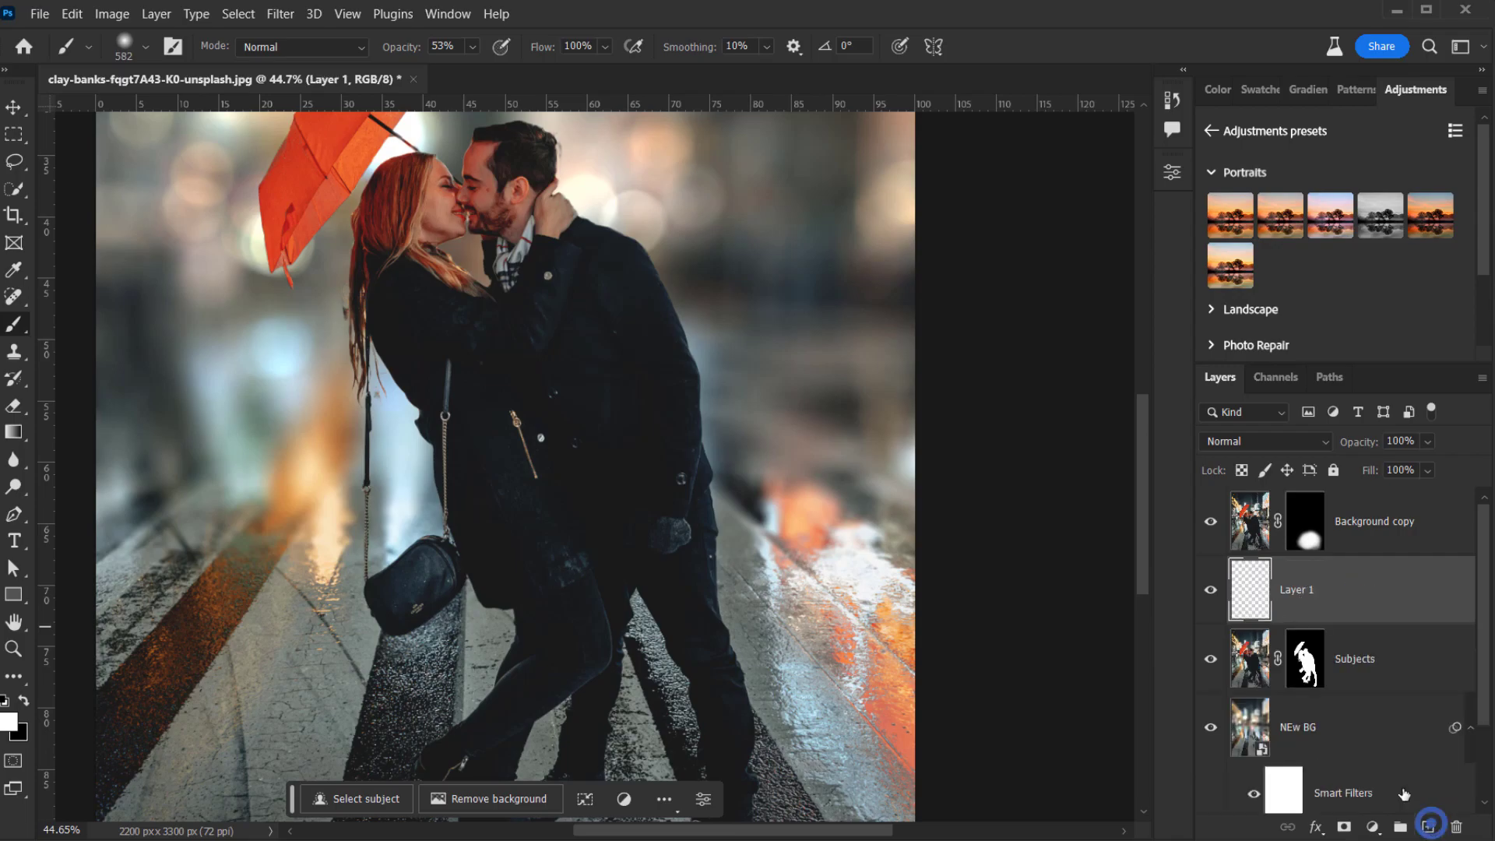
double_click(1294, 589)
text(Blur)
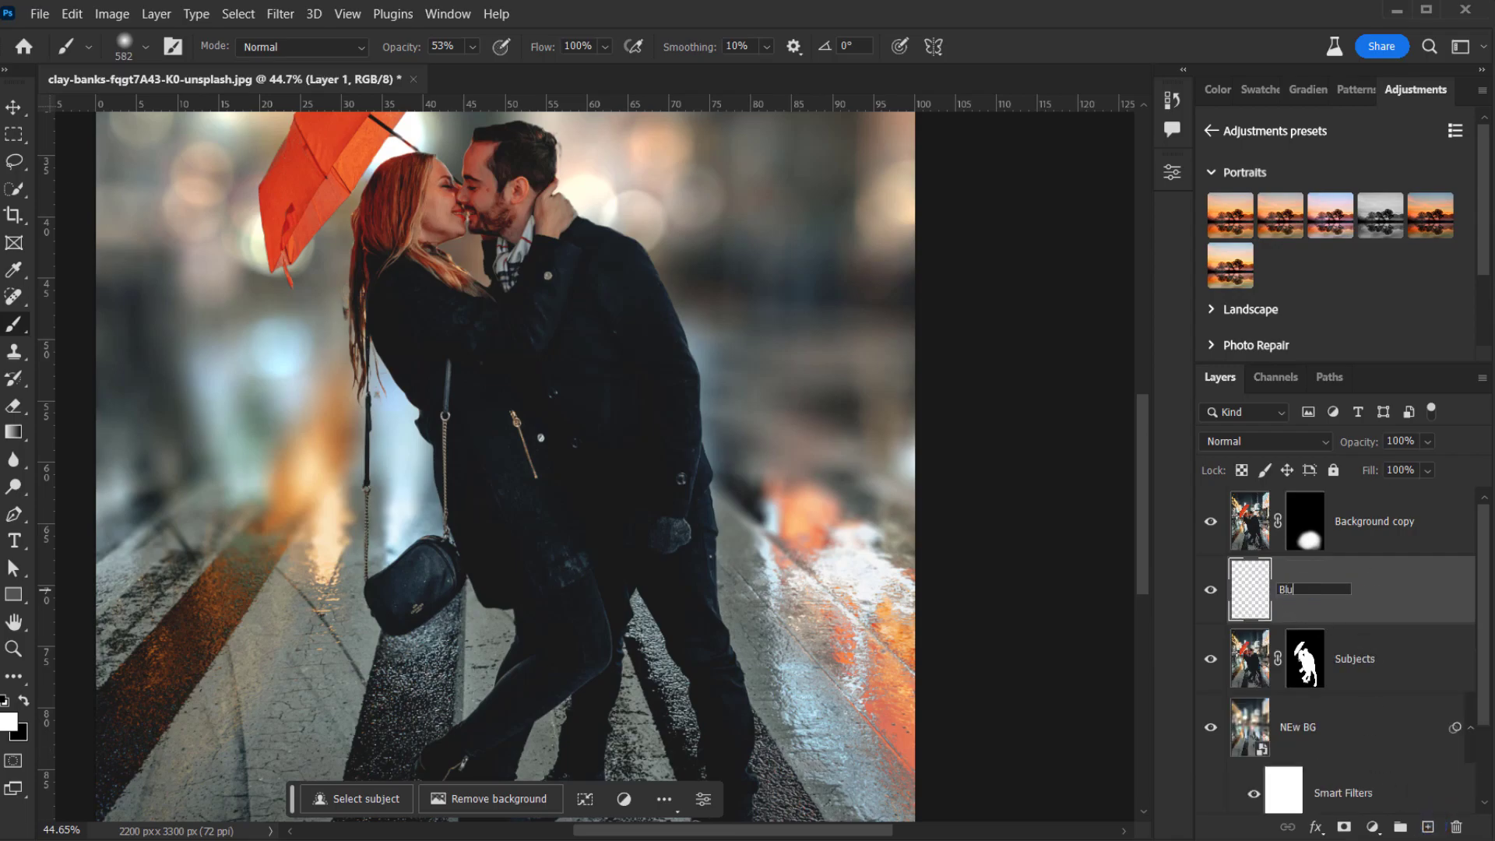
key(Return)
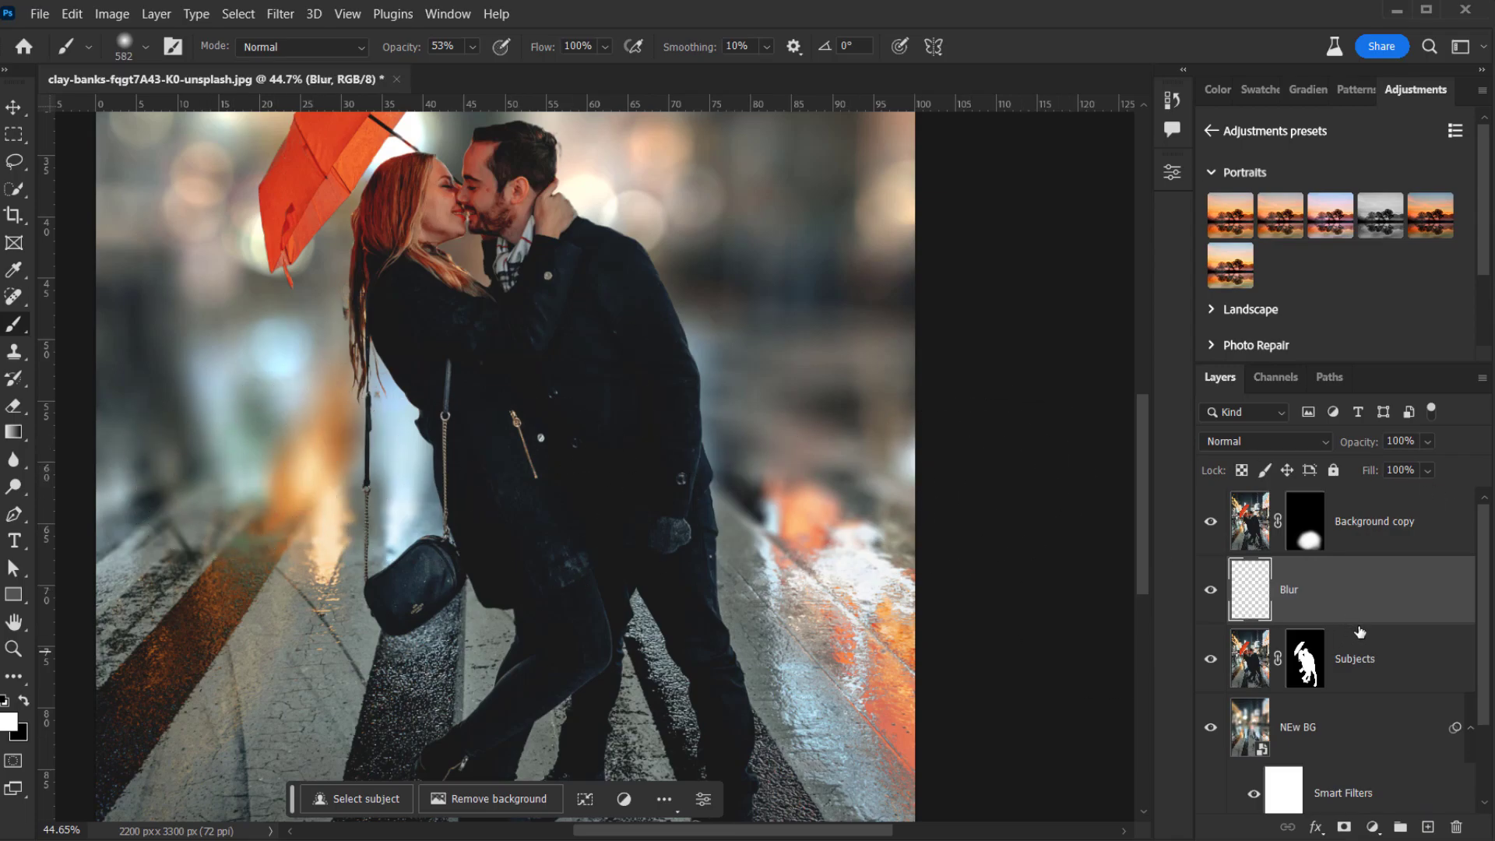
key(v)
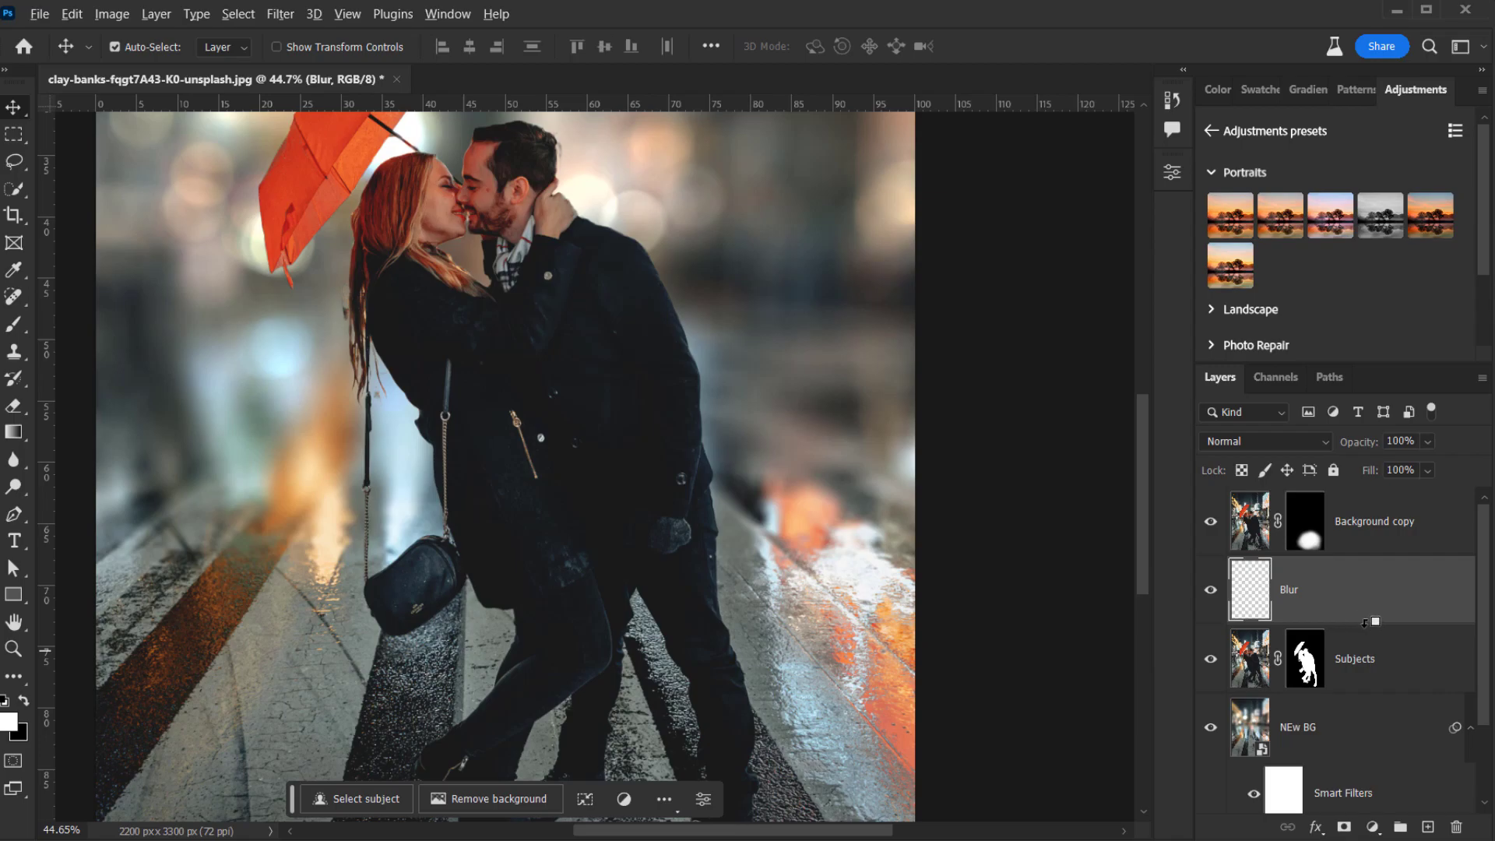
alt+click(1358, 623)
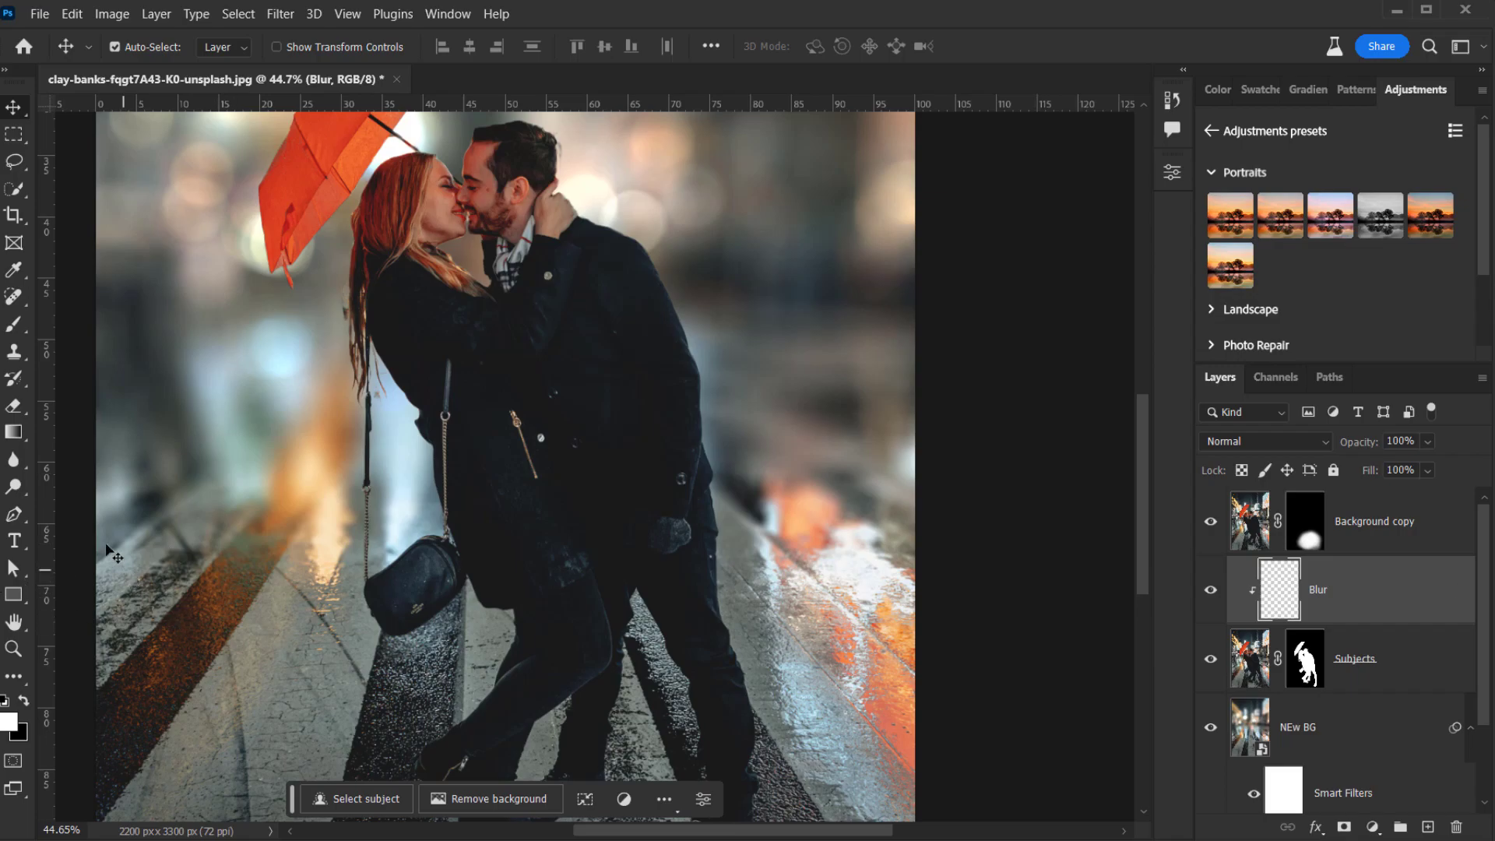
- Soften the outer edge of the woman's hair with the 88 px Blur tool at 100% strength, sampling all layers
click(15, 465)
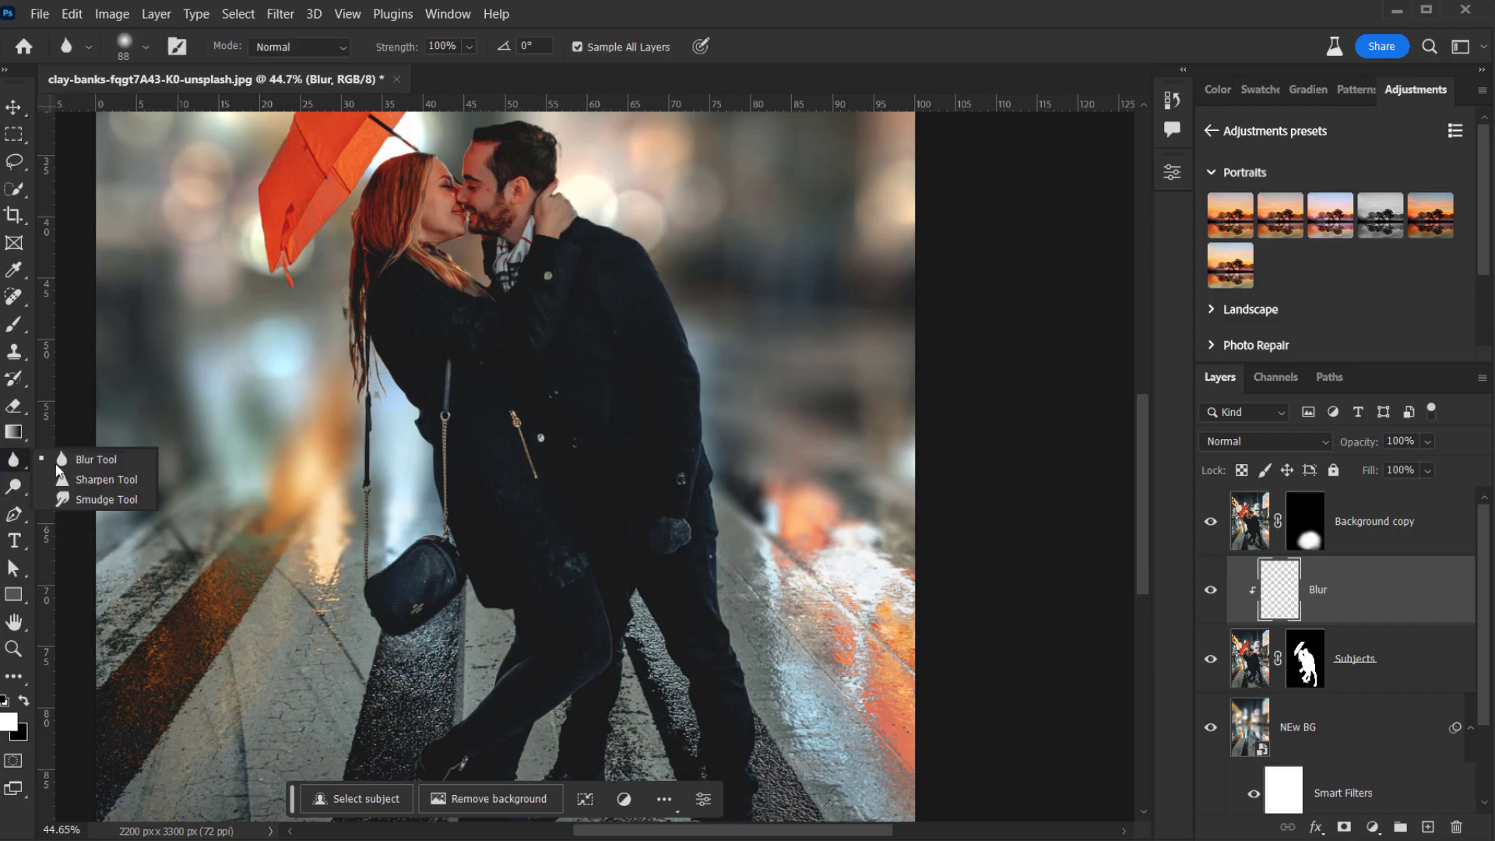
click(72, 464)
drag(484, 355, 472, 460)
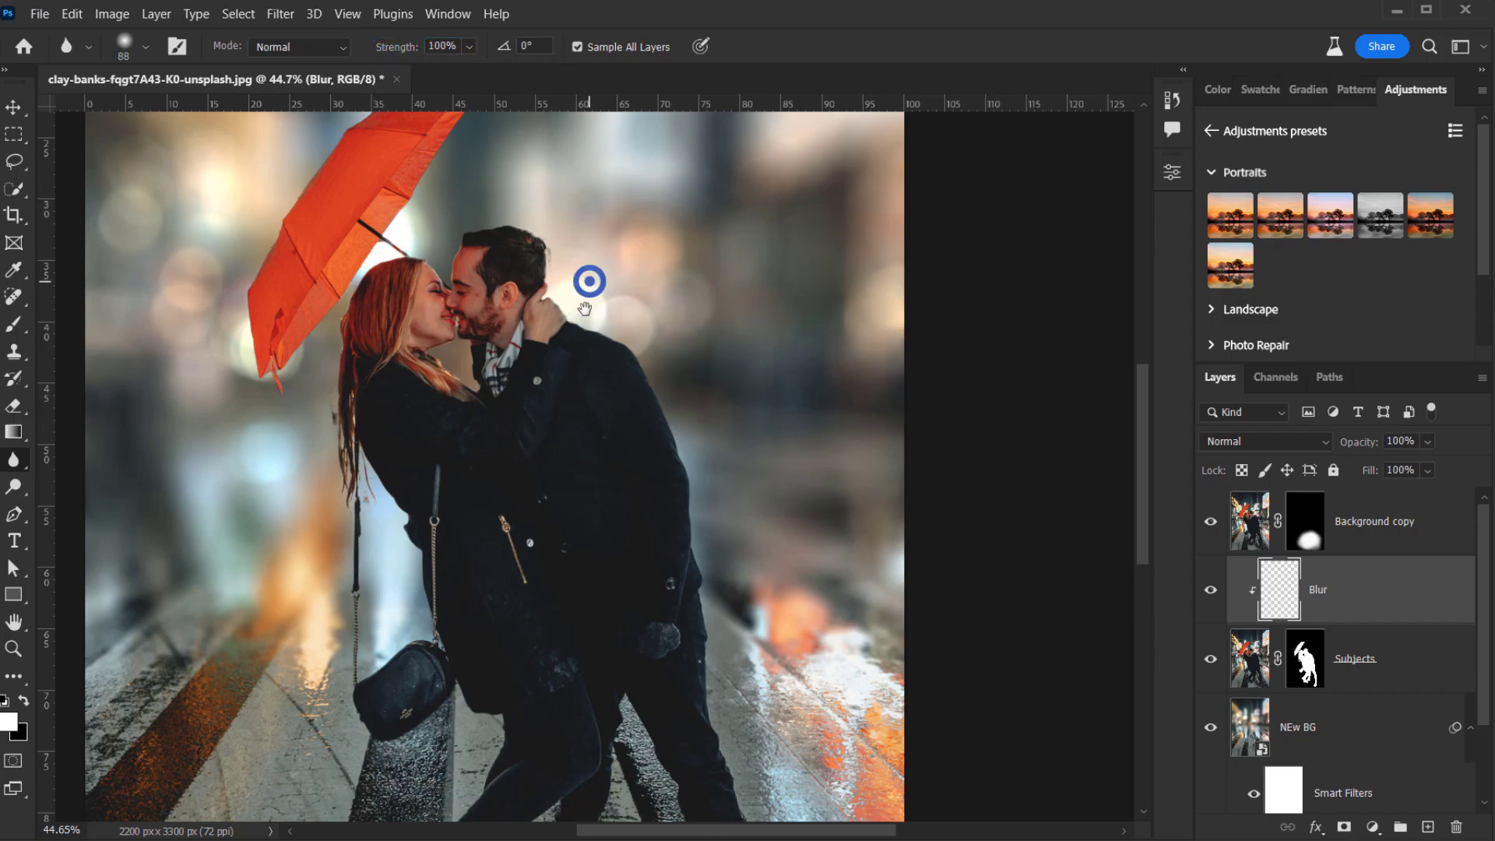
drag(589, 282, 569, 376)
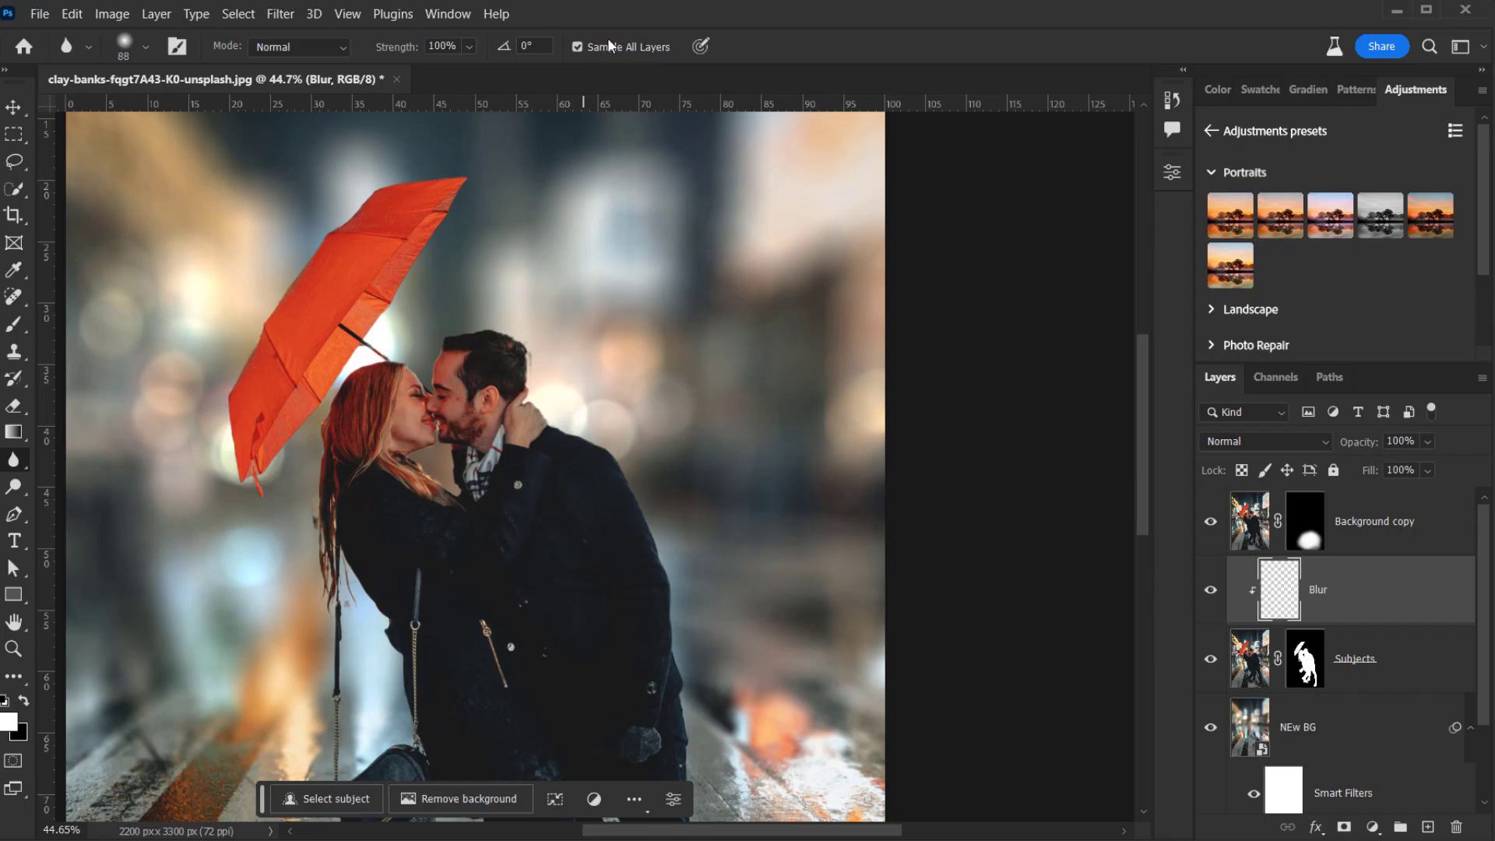
scroll(339, 409, up, 3)
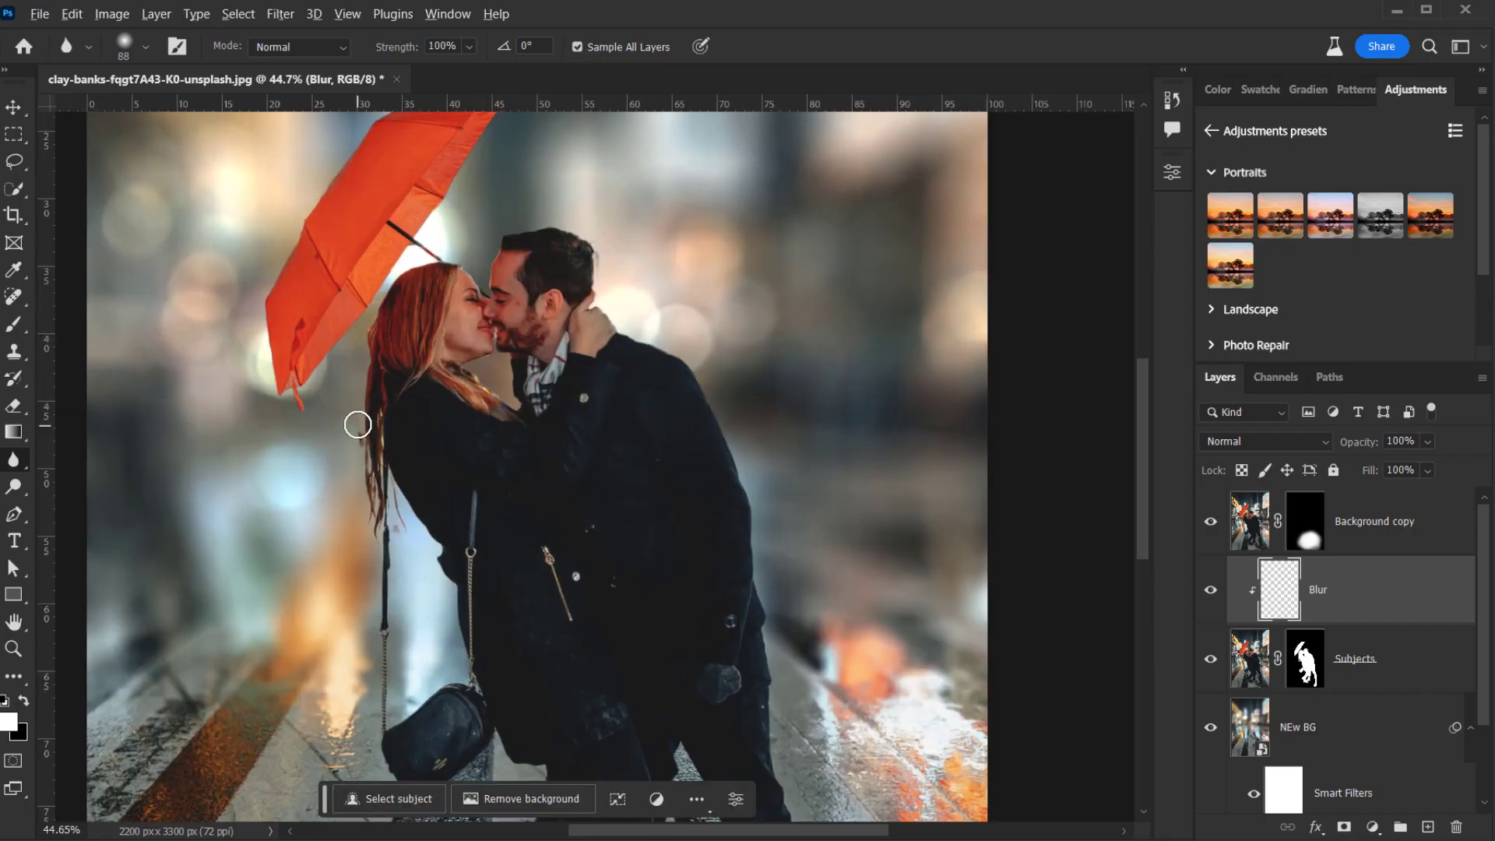
scroll(339, 409, up, 4)
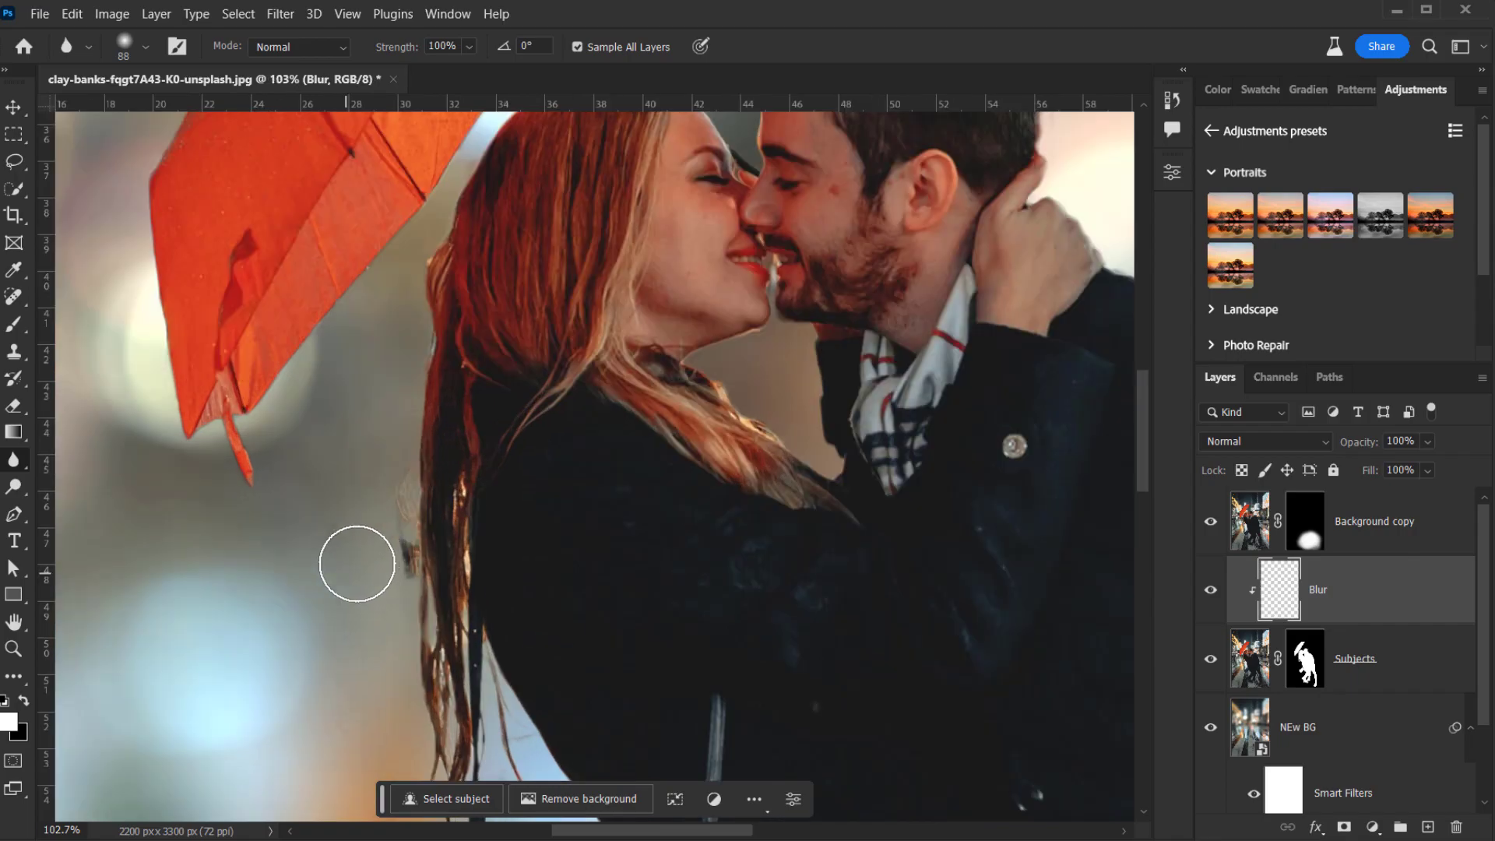
mouse_move(357, 562)
mouse_down()
mouse_move(375, 513)
mouse_move(379, 525)
mouse_move(375, 484)
mouse_move(382, 552)
mouse_move(380, 426)
mouse_move(383, 528)
mouse_up()
drag(382, 528, 387, 603)
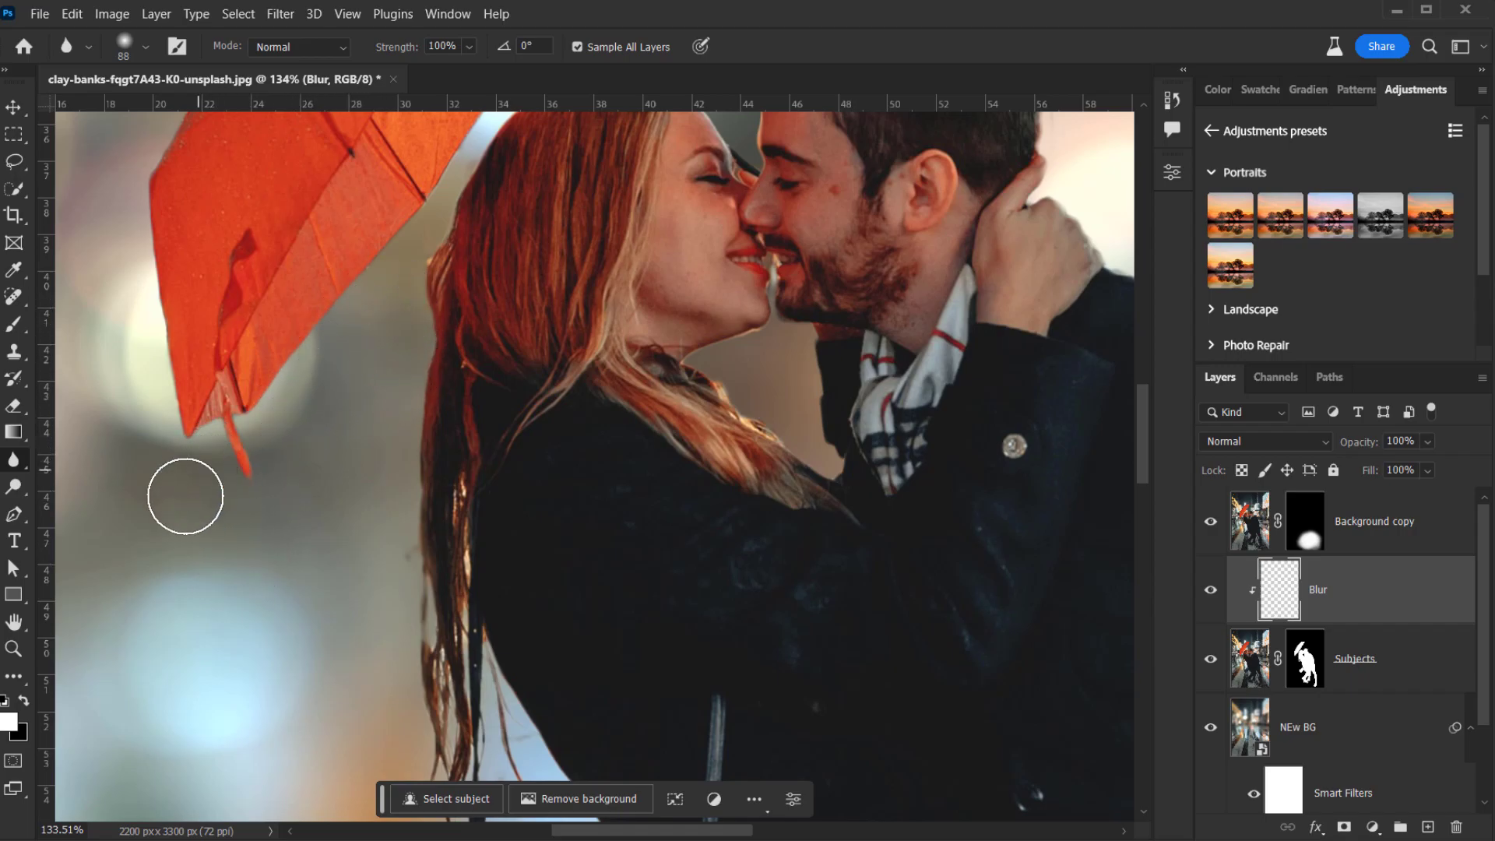
- Soften the umbrella's outer edge up to its tip on the Blur layer with the 88 px Blur tool
scroll(127, 194, up, 5)
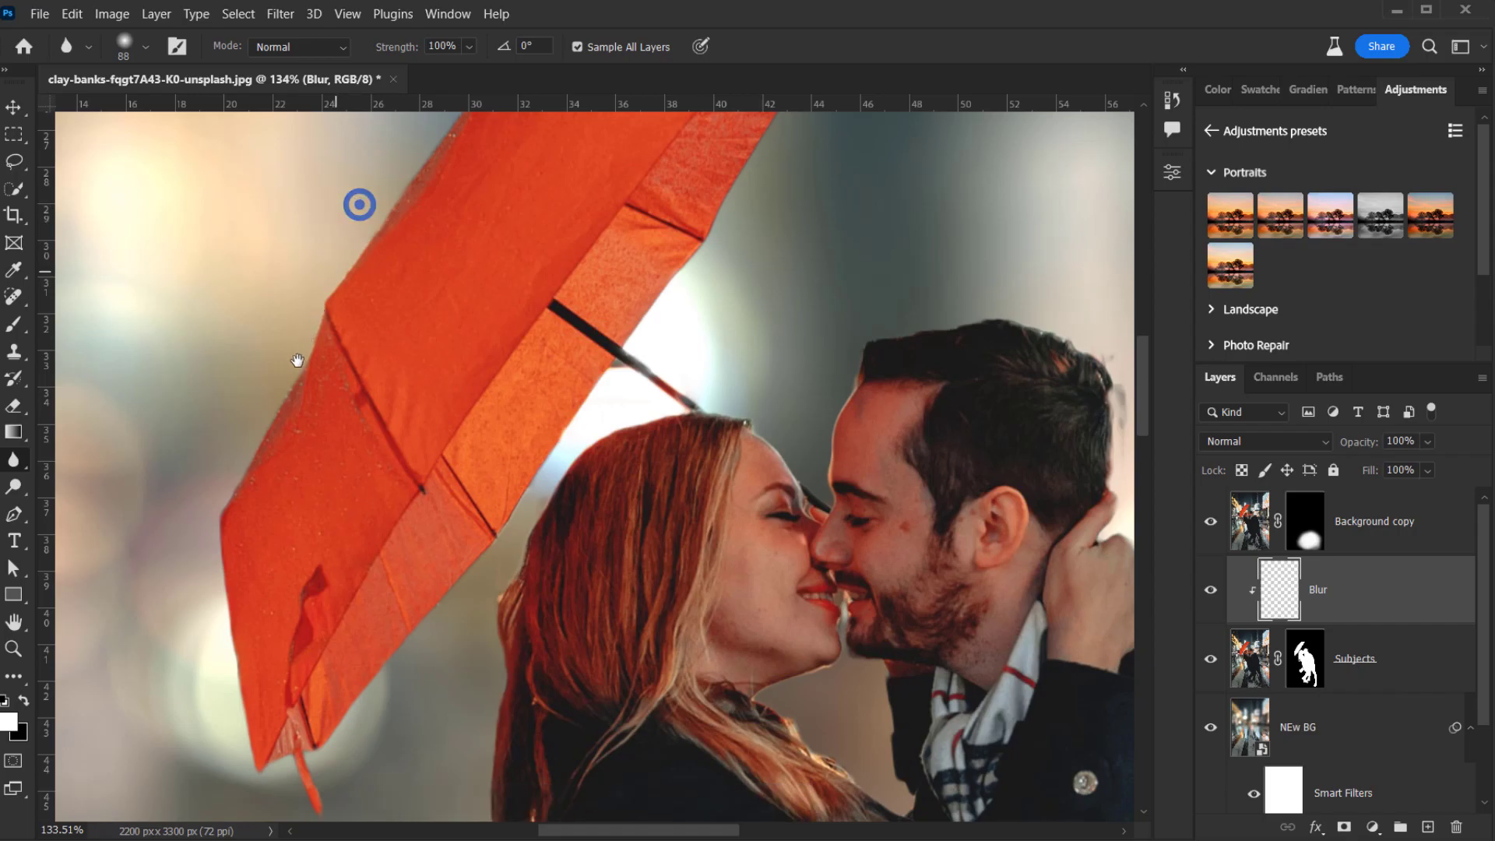
drag(361, 200, 310, 607)
drag(517, 233, 364, 601)
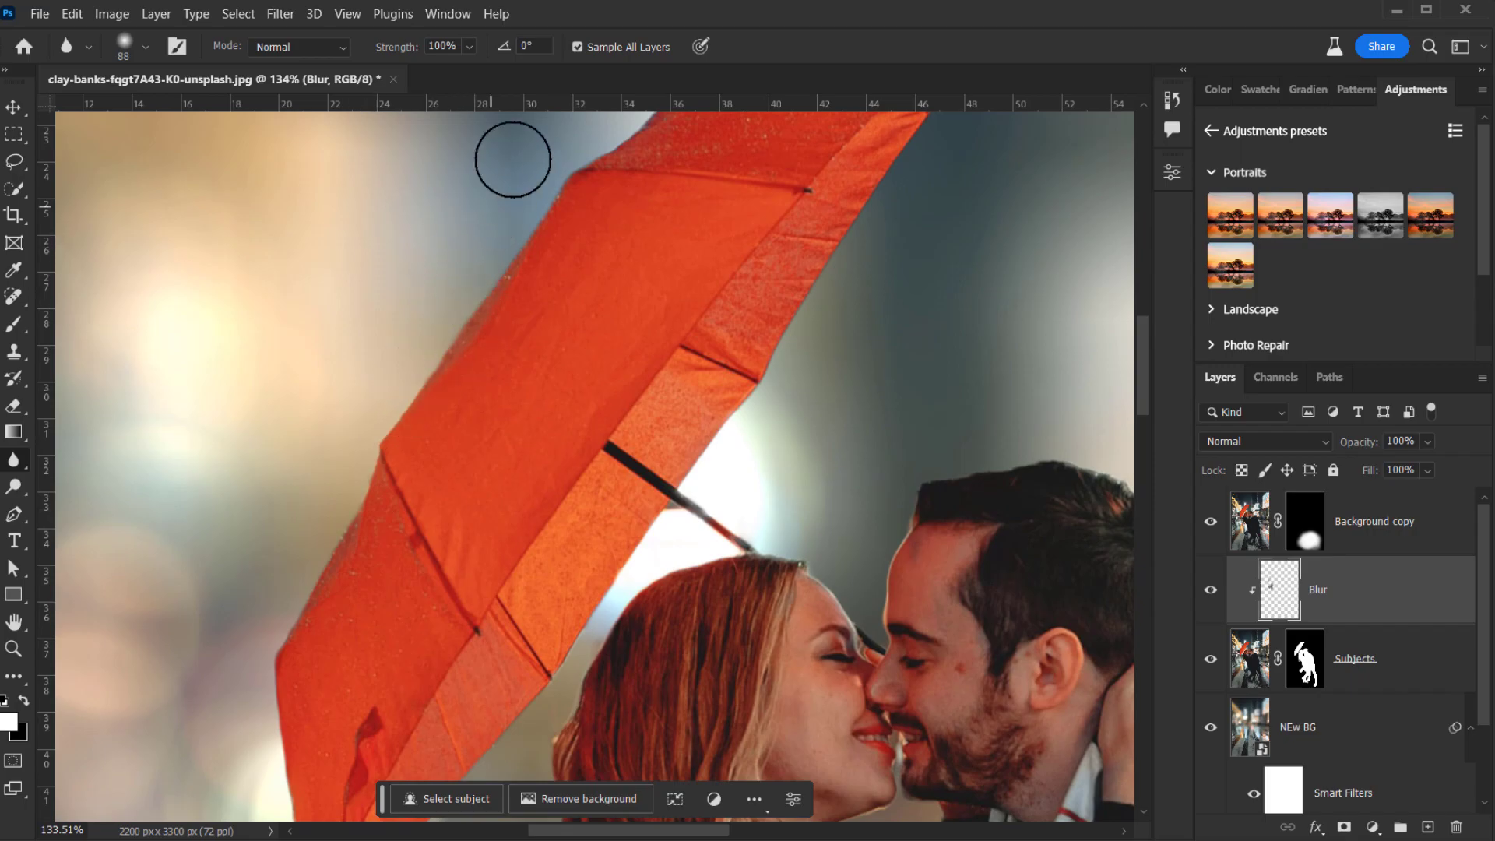
drag(543, 193, 370, 506)
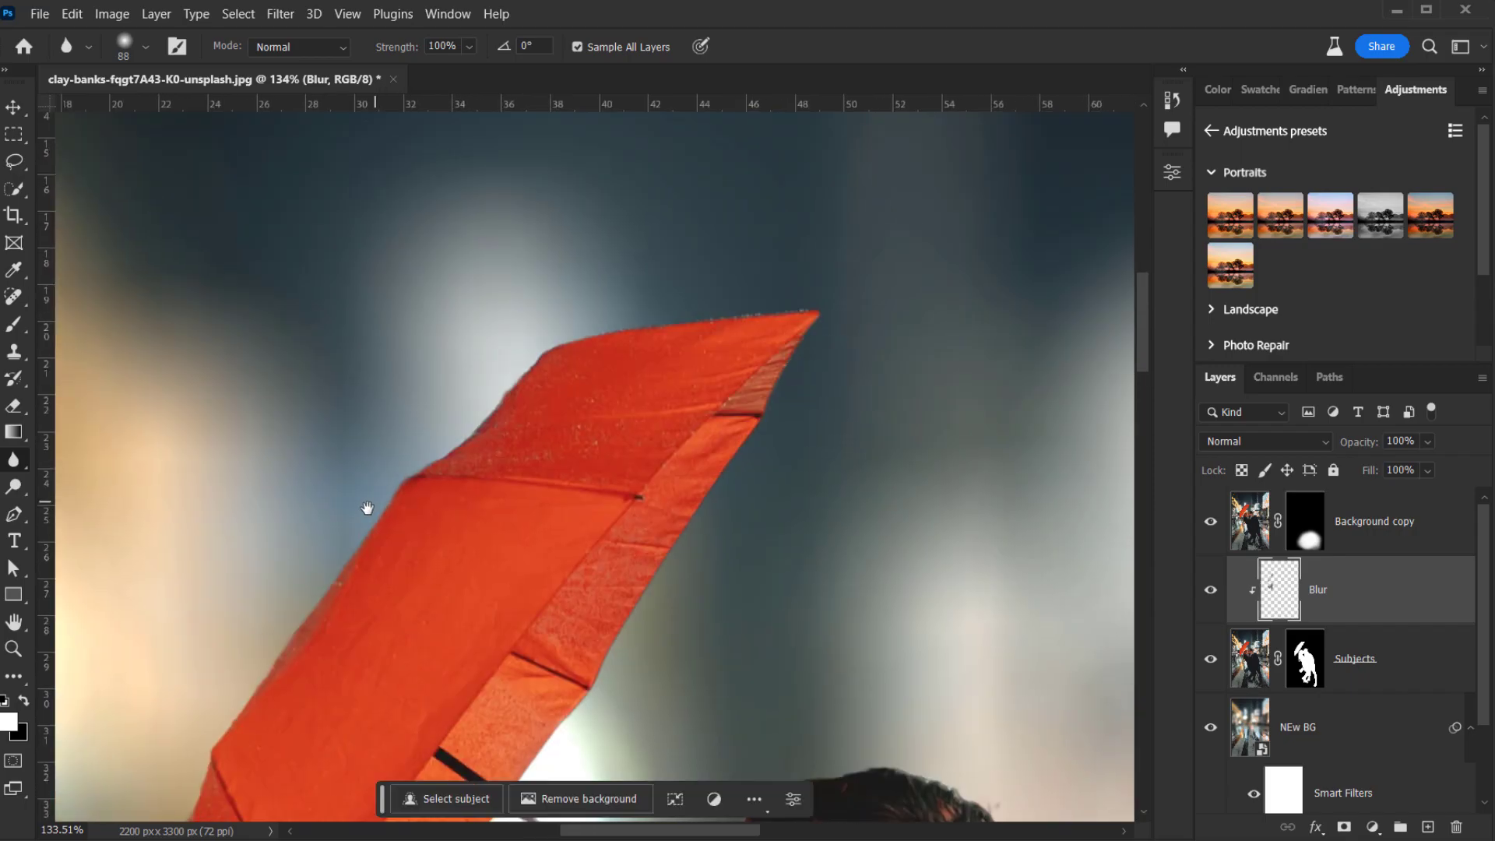
mouse_move(498, 345)
mouse_down()
mouse_move(439, 421)
mouse_move(512, 337)
mouse_move(552, 318)
mouse_move(671, 277)
mouse_move(769, 293)
mouse_move(830, 274)
mouse_move(827, 355)
mouse_move(754, 497)
mouse_move(727, 505)
mouse_move(668, 594)
mouse_move(696, 357)
mouse_up()
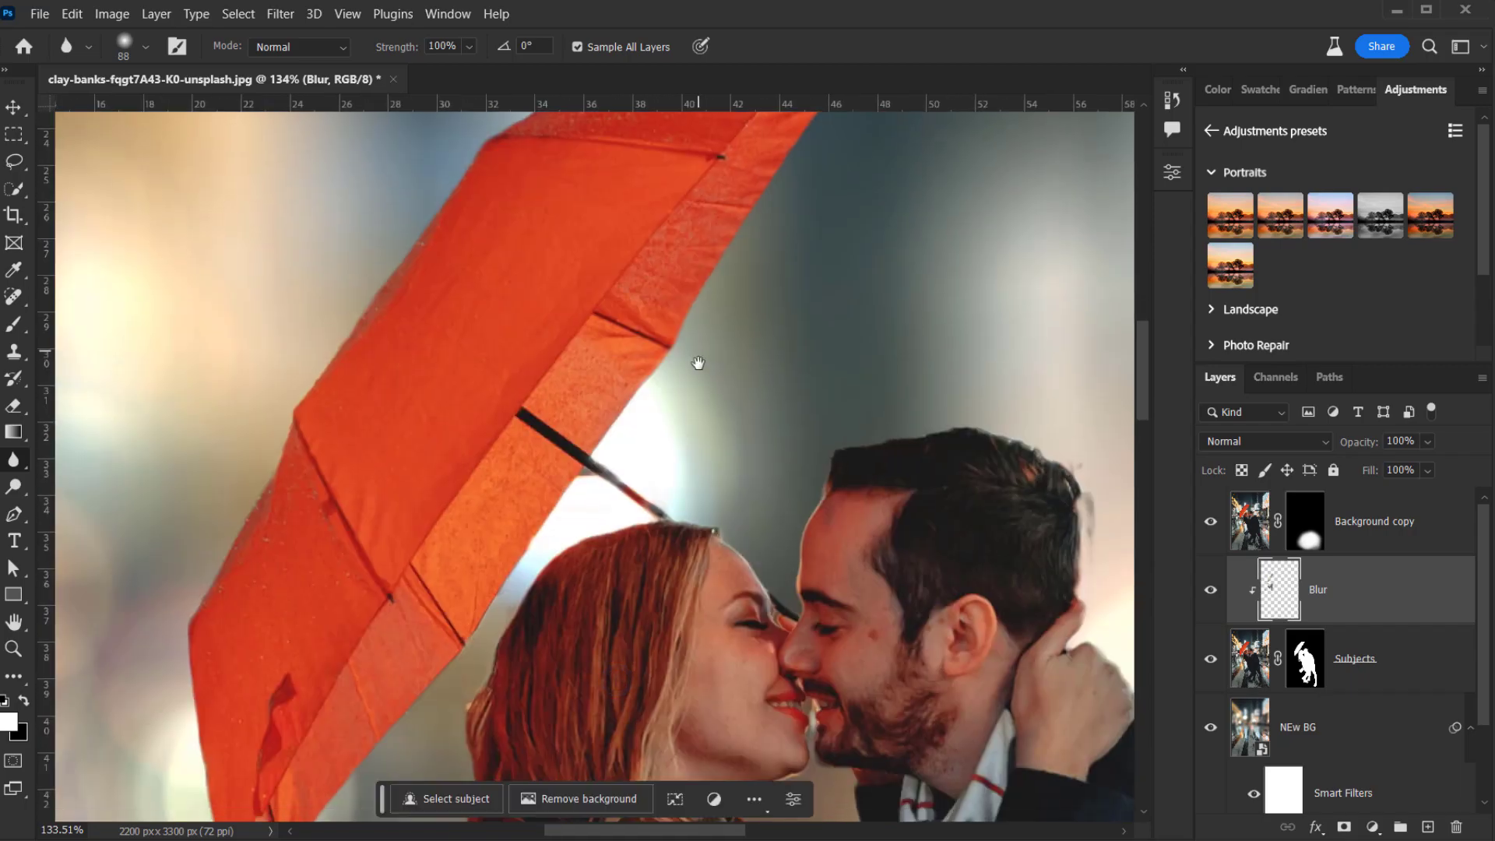
- Reduce the Blur brush to 30 px and soften the umbrella's inner edge and the outline of the man's hair
drag(574, 504, 508, 511)
mouse_move(566, 515)
mouse_down()
mouse_move(568, 477)
mouse_move(467, 640)
mouse_up()
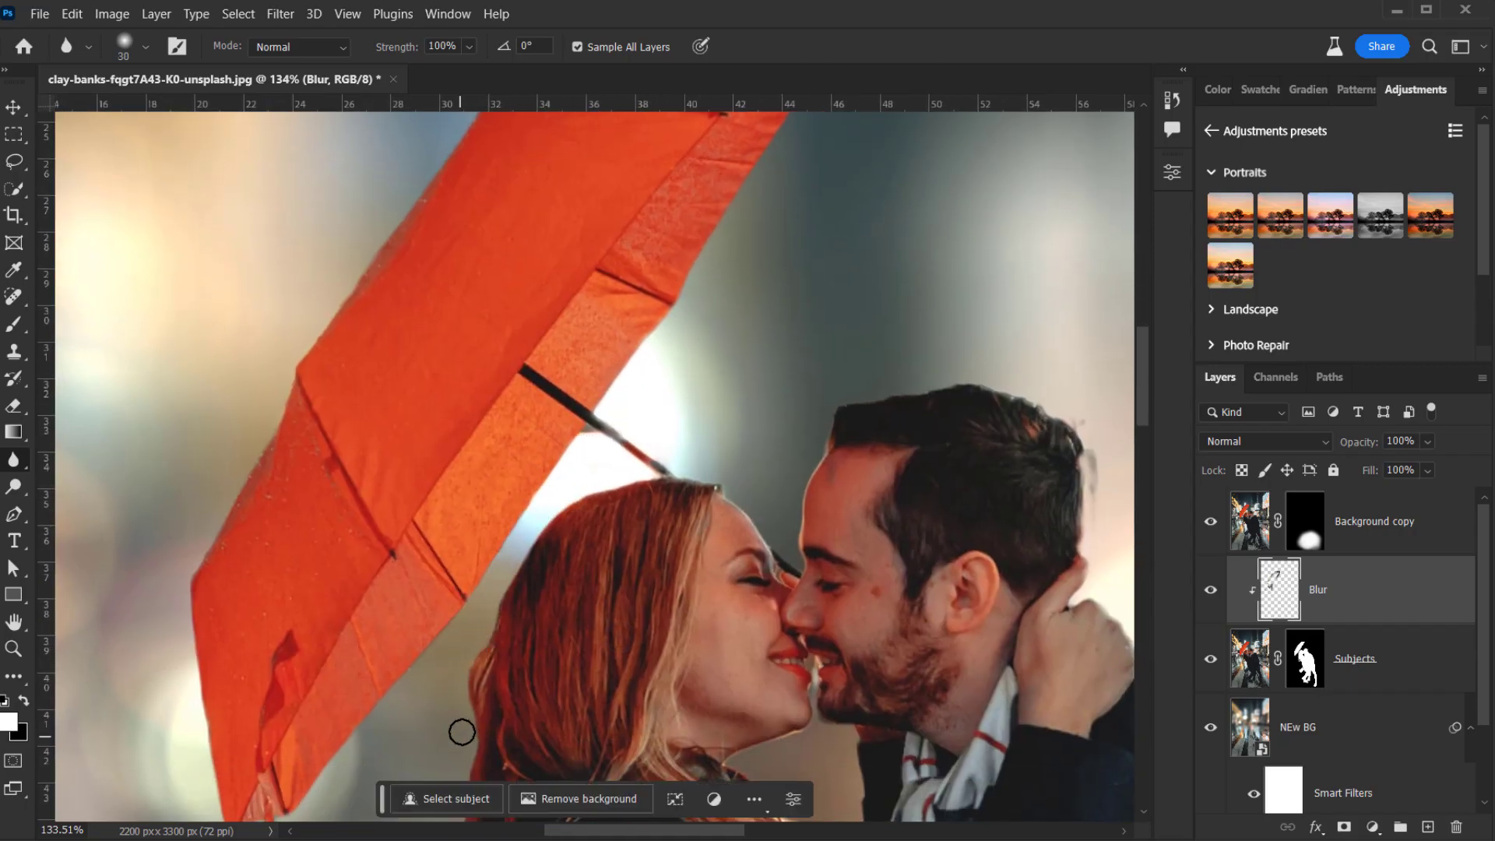
drag(777, 533, 697, 413)
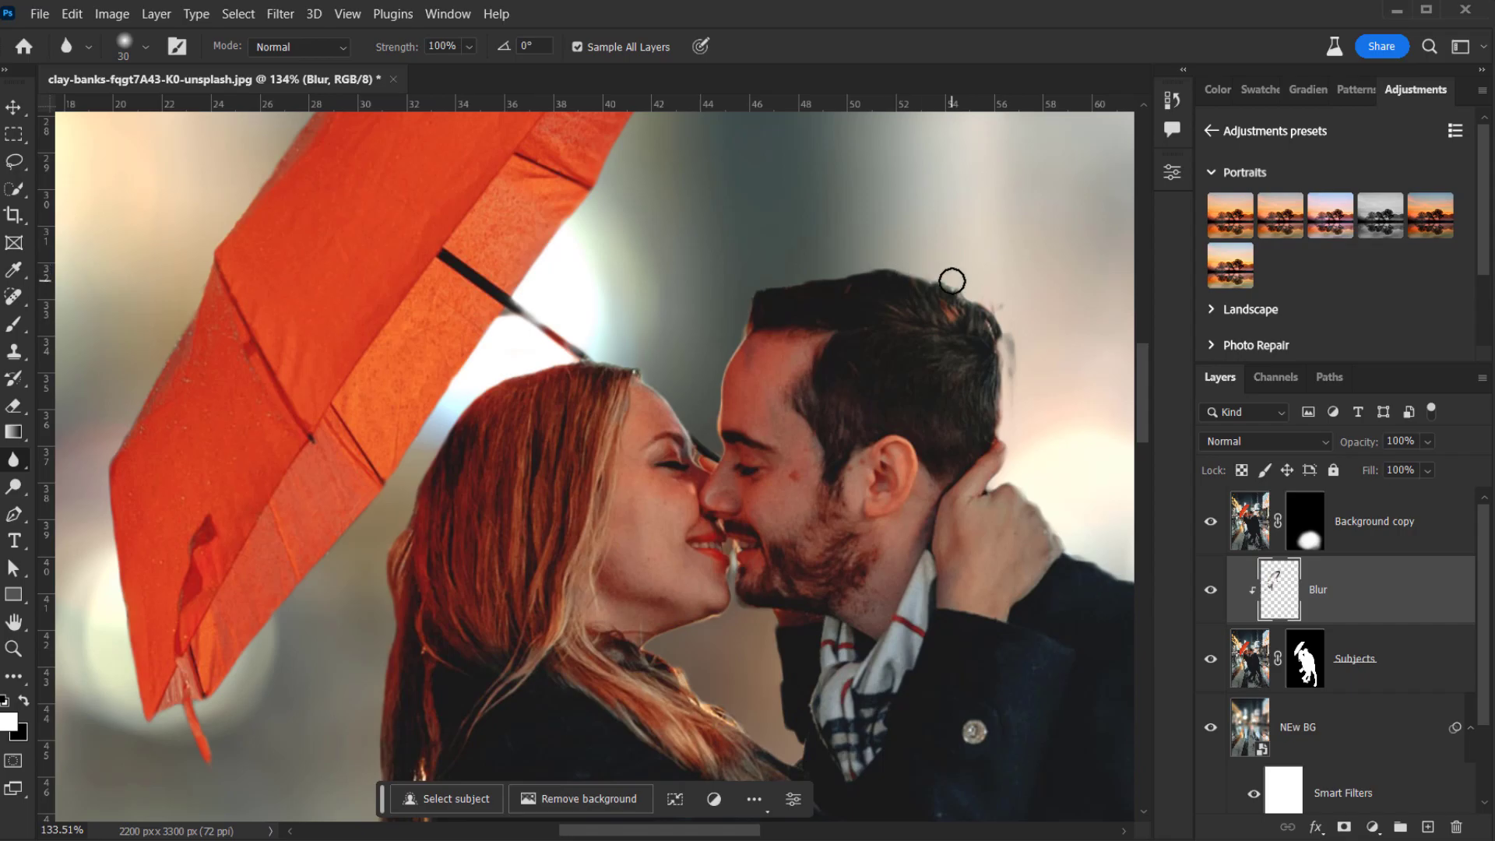
mouse_move(951, 281)
mouse_down()
mouse_move(1008, 342)
mouse_move(1015, 419)
mouse_up()
- Inspect the edges of the man's coat, the woman's hair ends and the handbag straps, including the whole image
drag(1037, 489, 420, 155)
drag(417, 570, 750, 161)
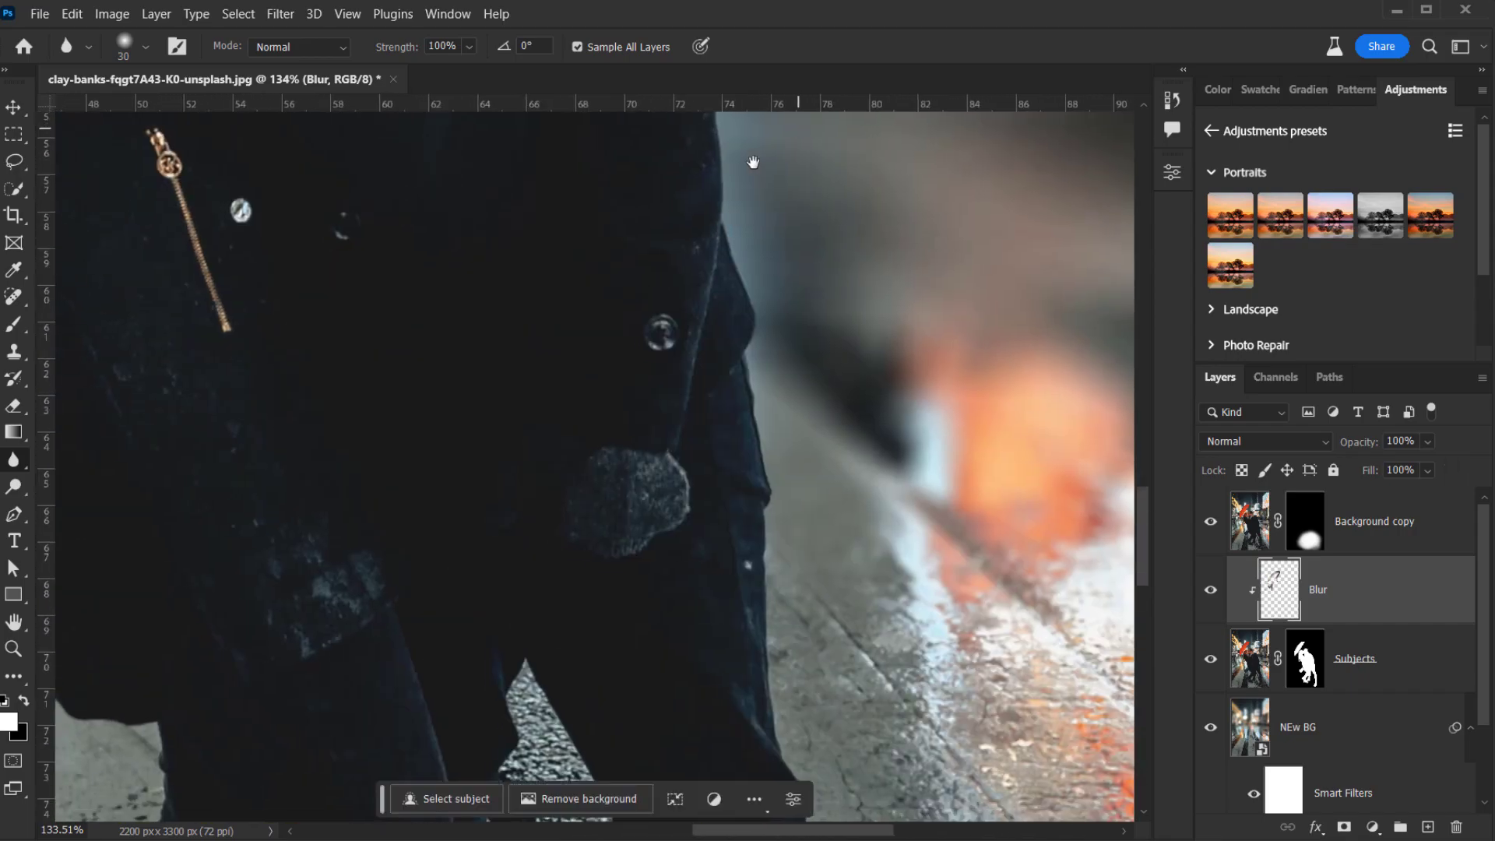
drag(327, 156, 956, 323)
drag(400, 263, 380, 243)
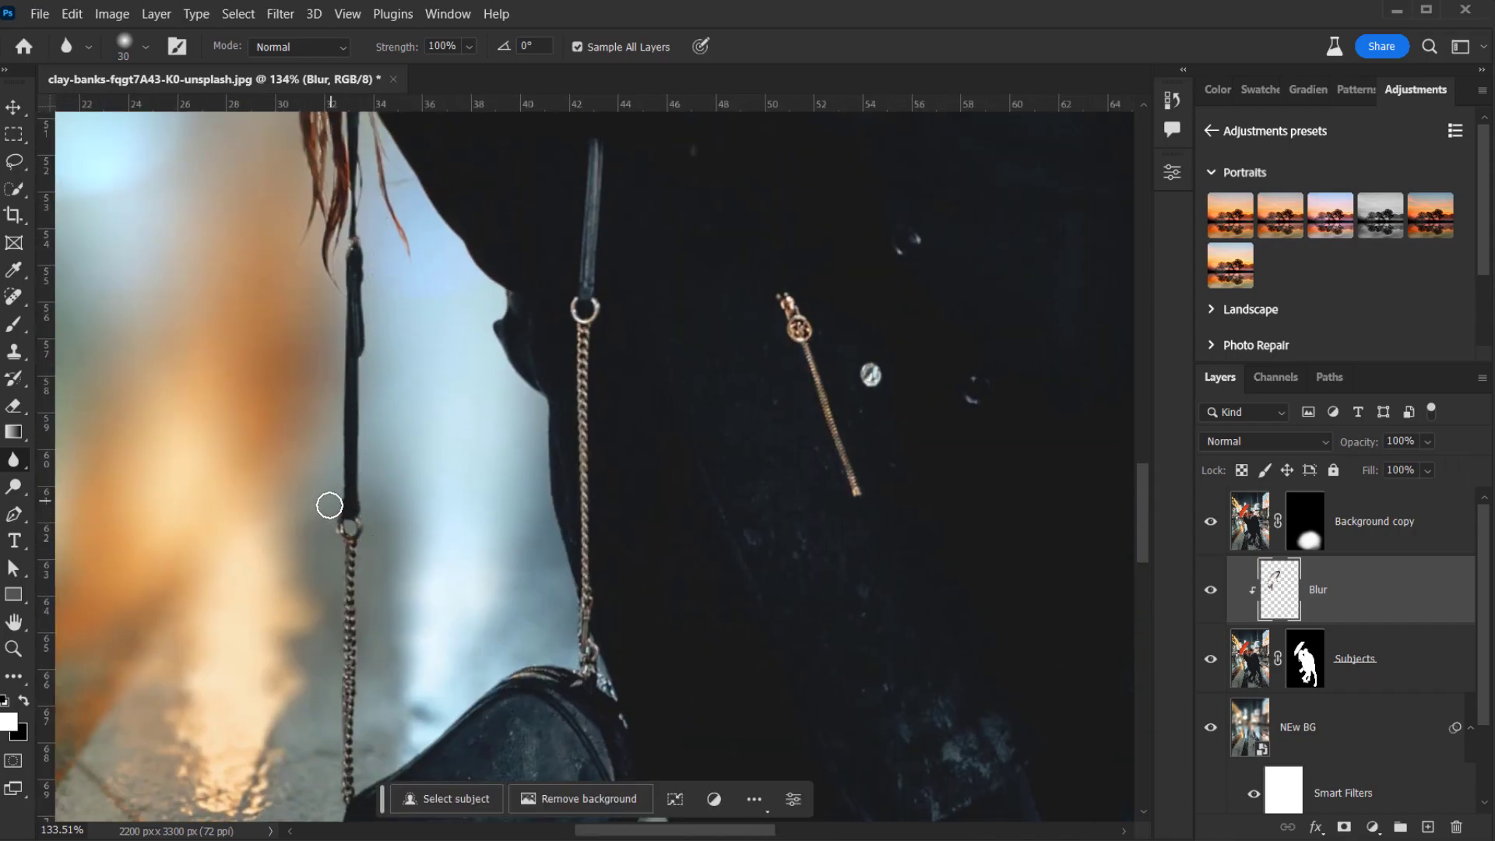
scroll(364, 668, down, 5)
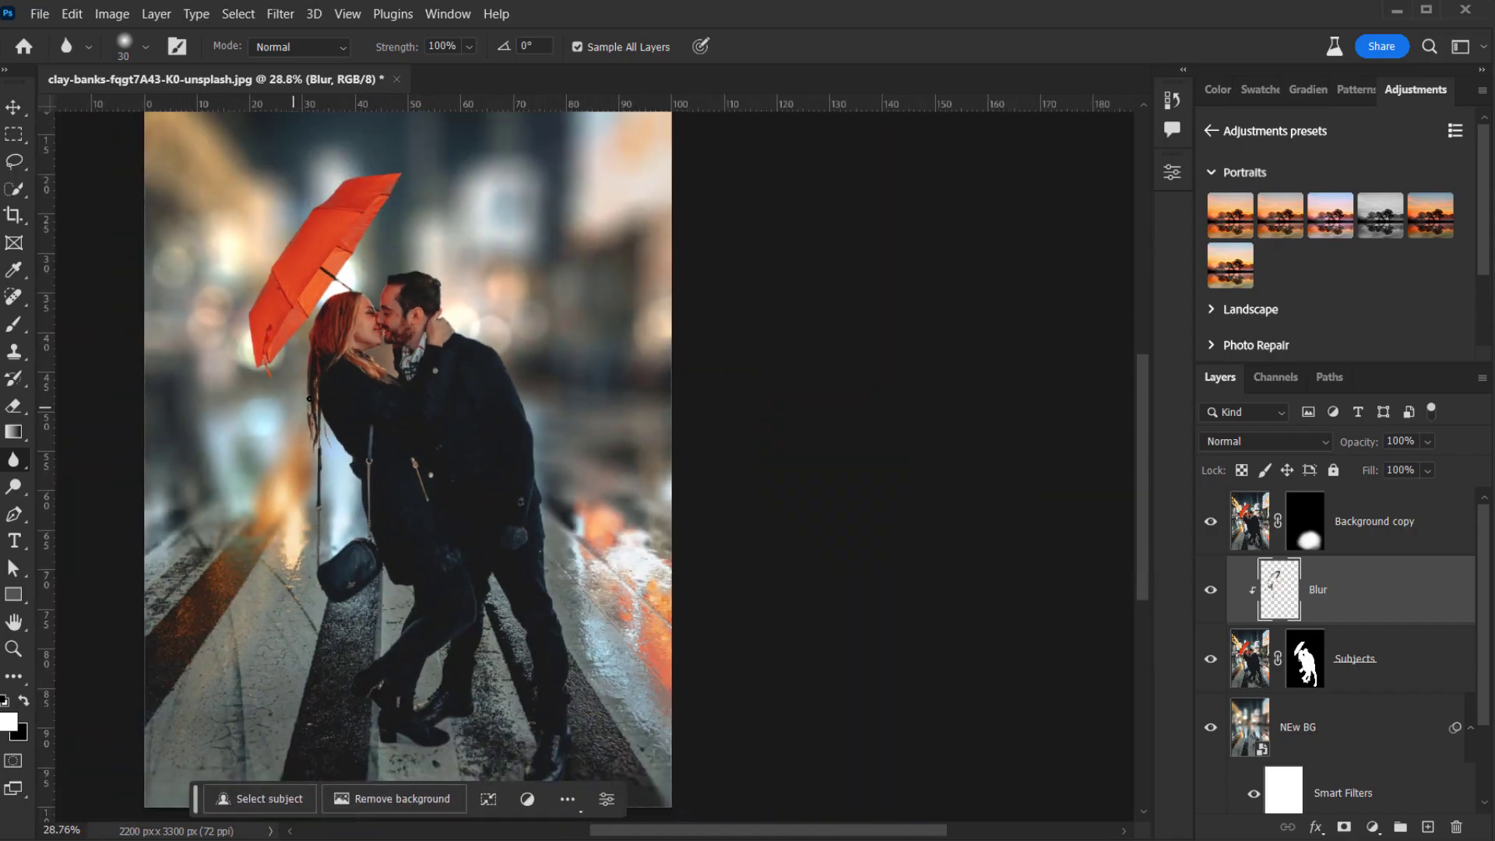
scroll(310, 399, down, 1)
scroll(326, 381, down, 1)
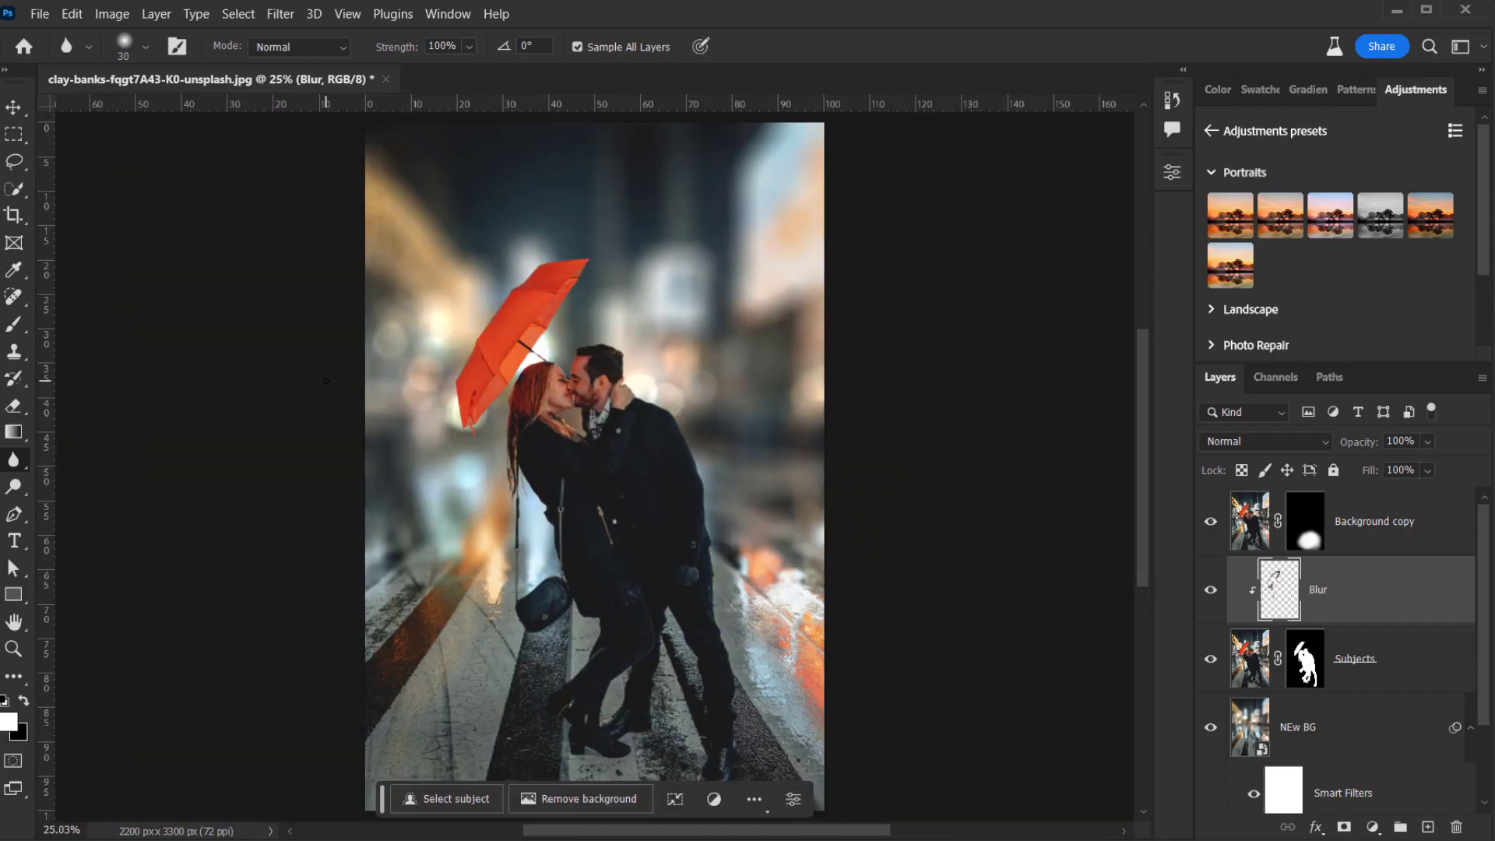
- Set the Blur layer's opacity to 72% and select the Background copy layer
drag(1362, 444, 1352, 444)
drag(651, 424, 635, 458)
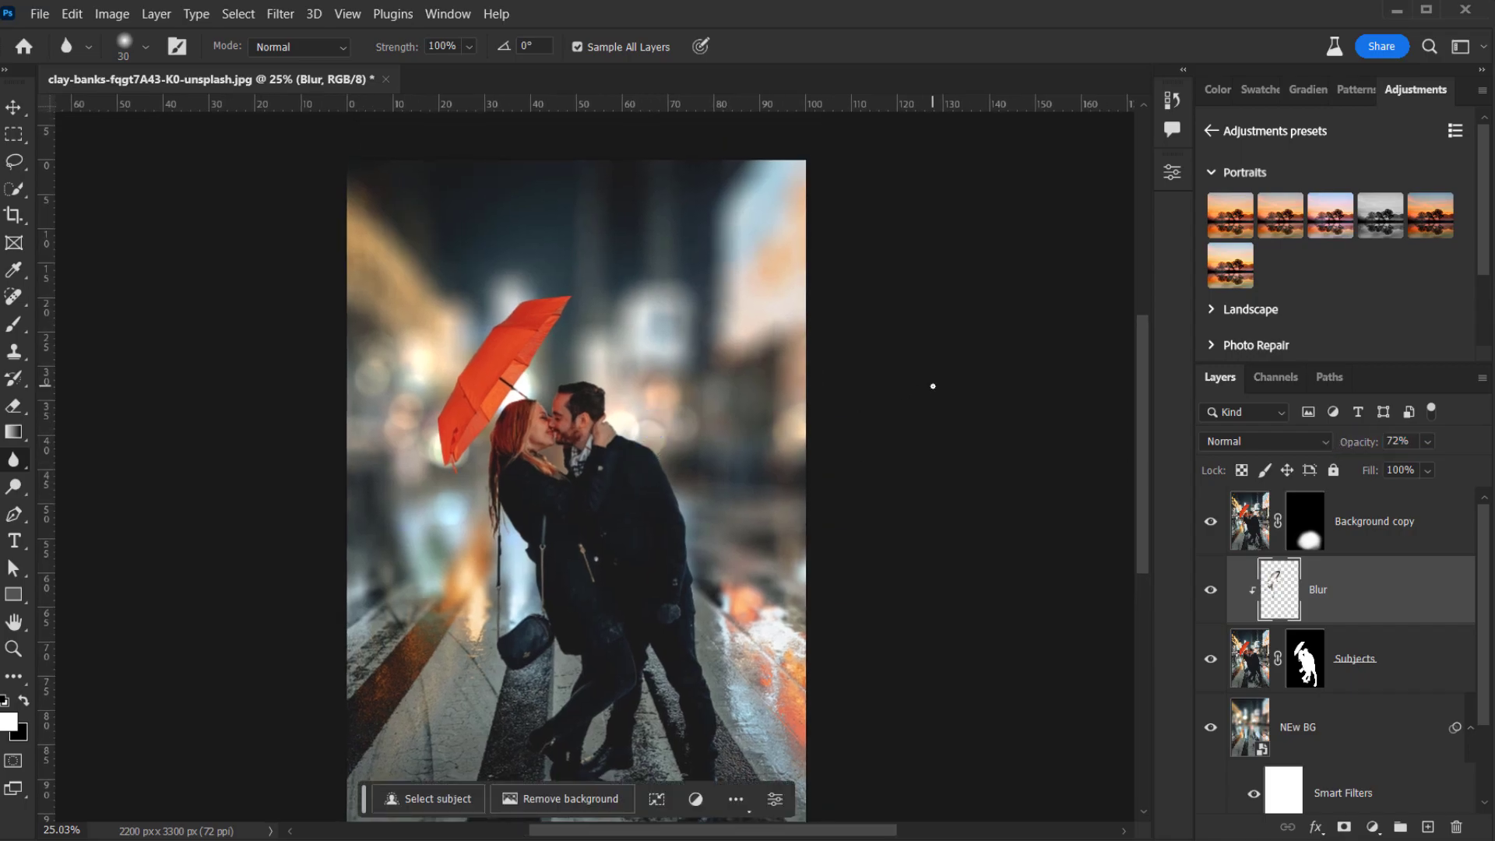
click(1338, 536)
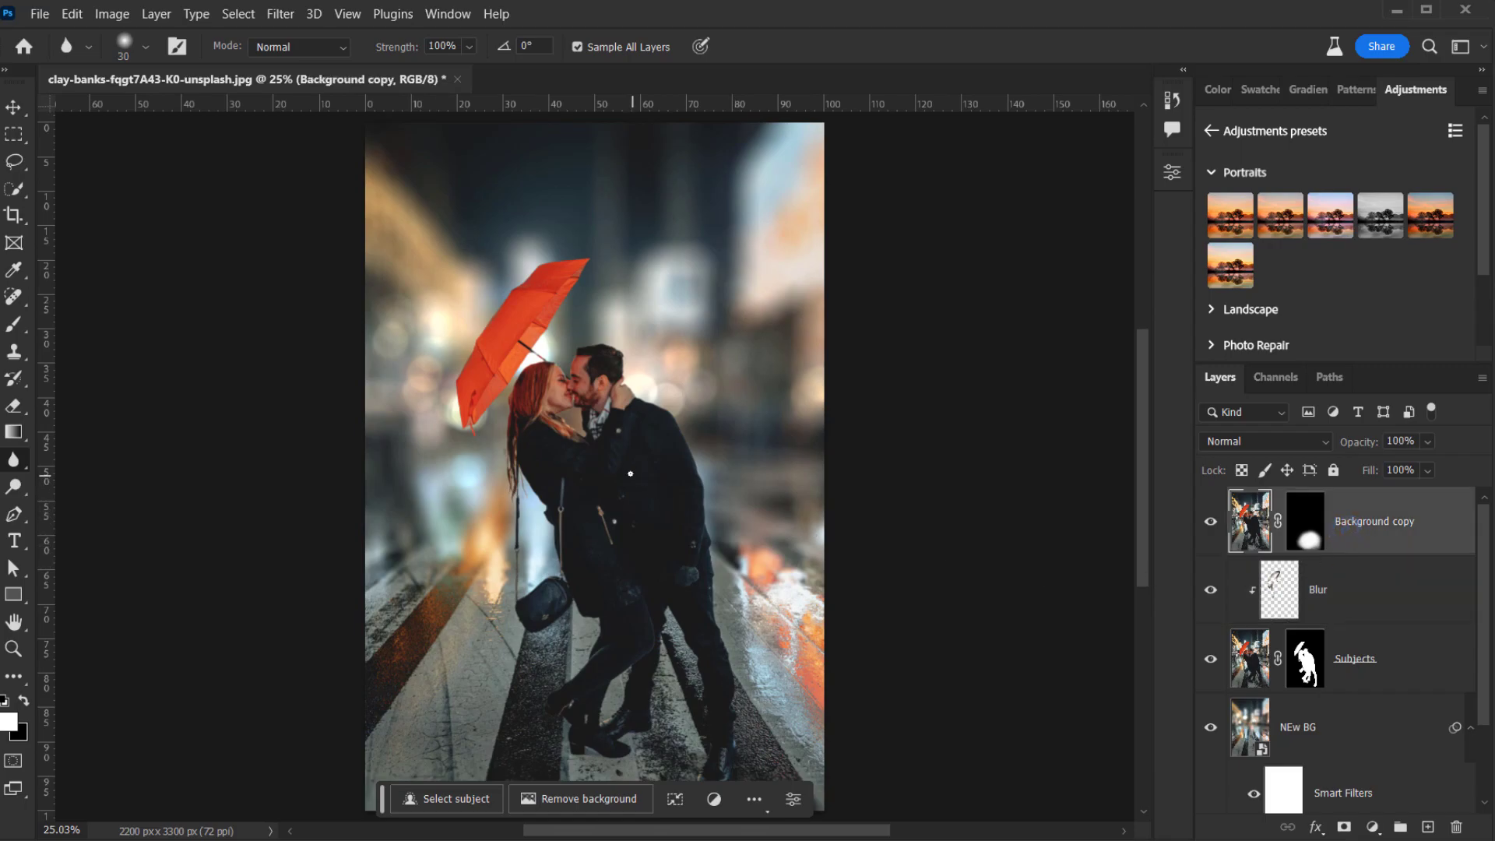
- Group the four layers from Background copy down to NEw BG, leaving the locked Background layer outside the group
scroll(627, 469, down, 2)
scroll(1378, 592, down, 2)
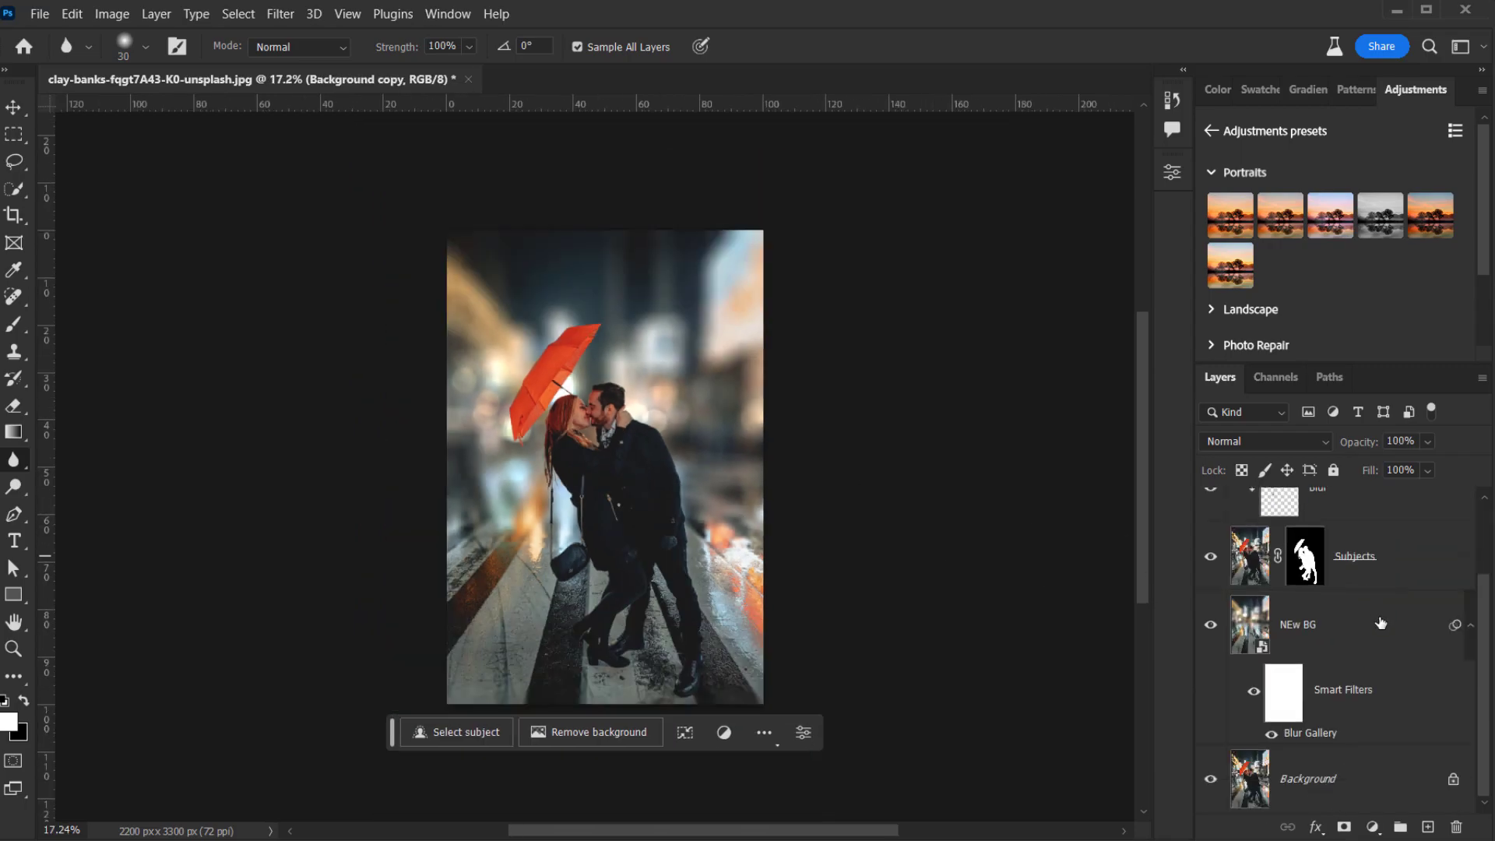
shift+click(1416, 649)
scroll(1456, 668, up, 2)
click(1475, 726)
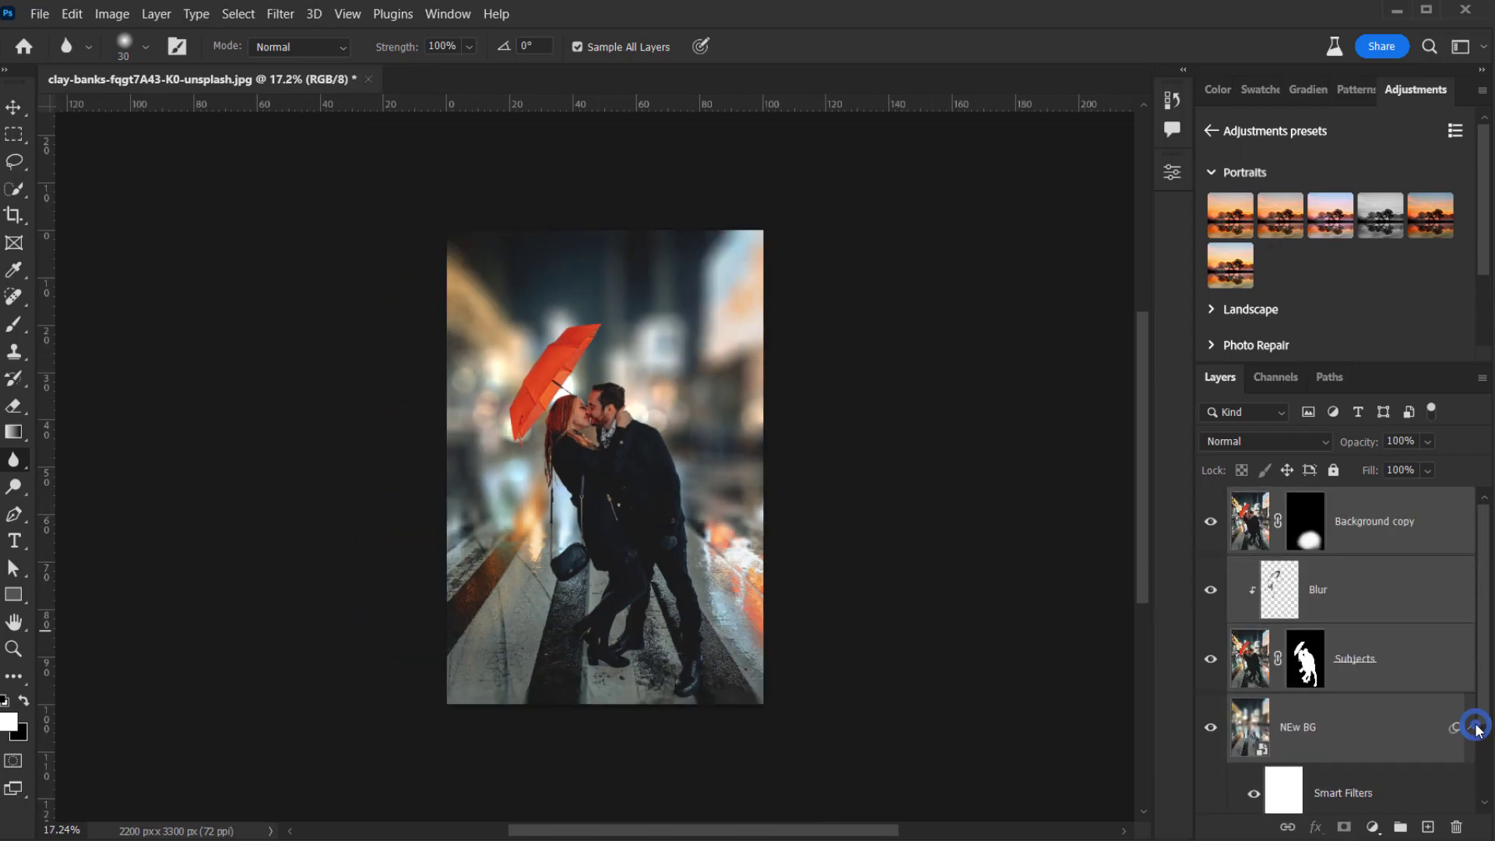
click(1475, 725)
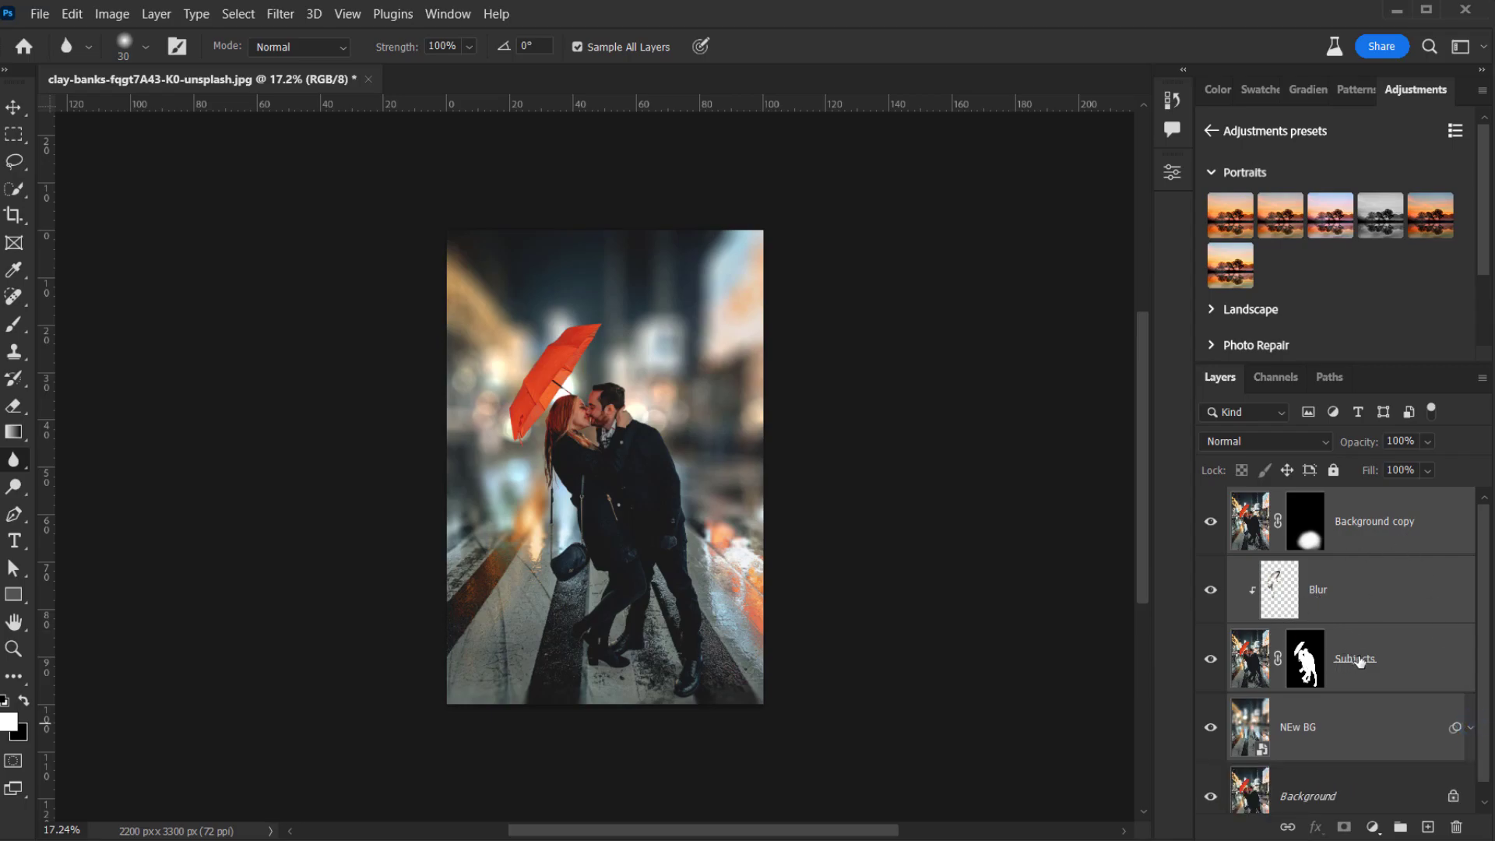
key(ctrl+g)
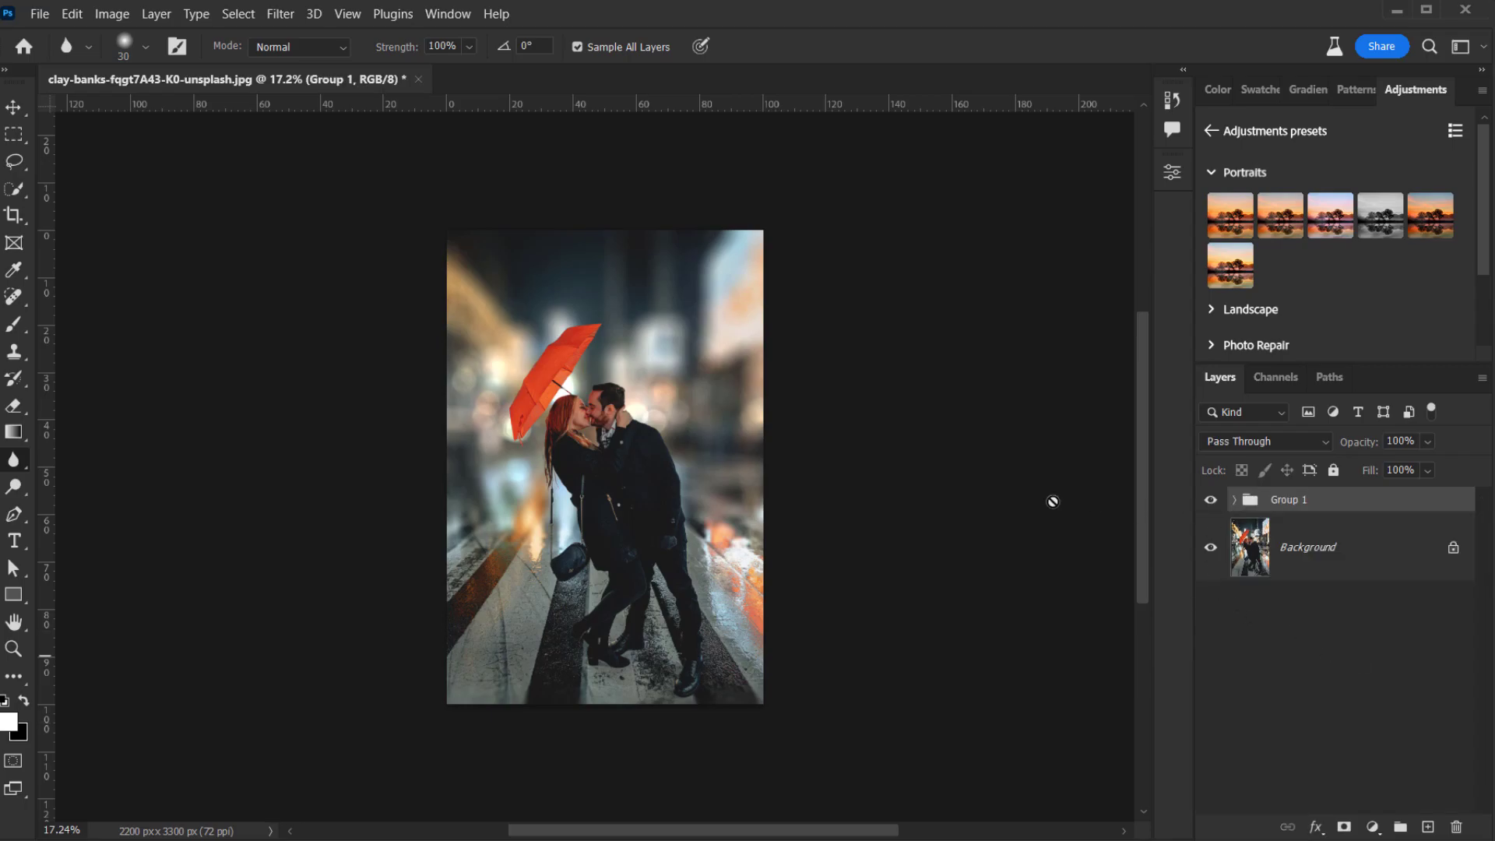
- Compare the image with and without the layer group, finishing with the group visible, the interface panels hidden and the whole image fitted to view
key(ctrl+plus)
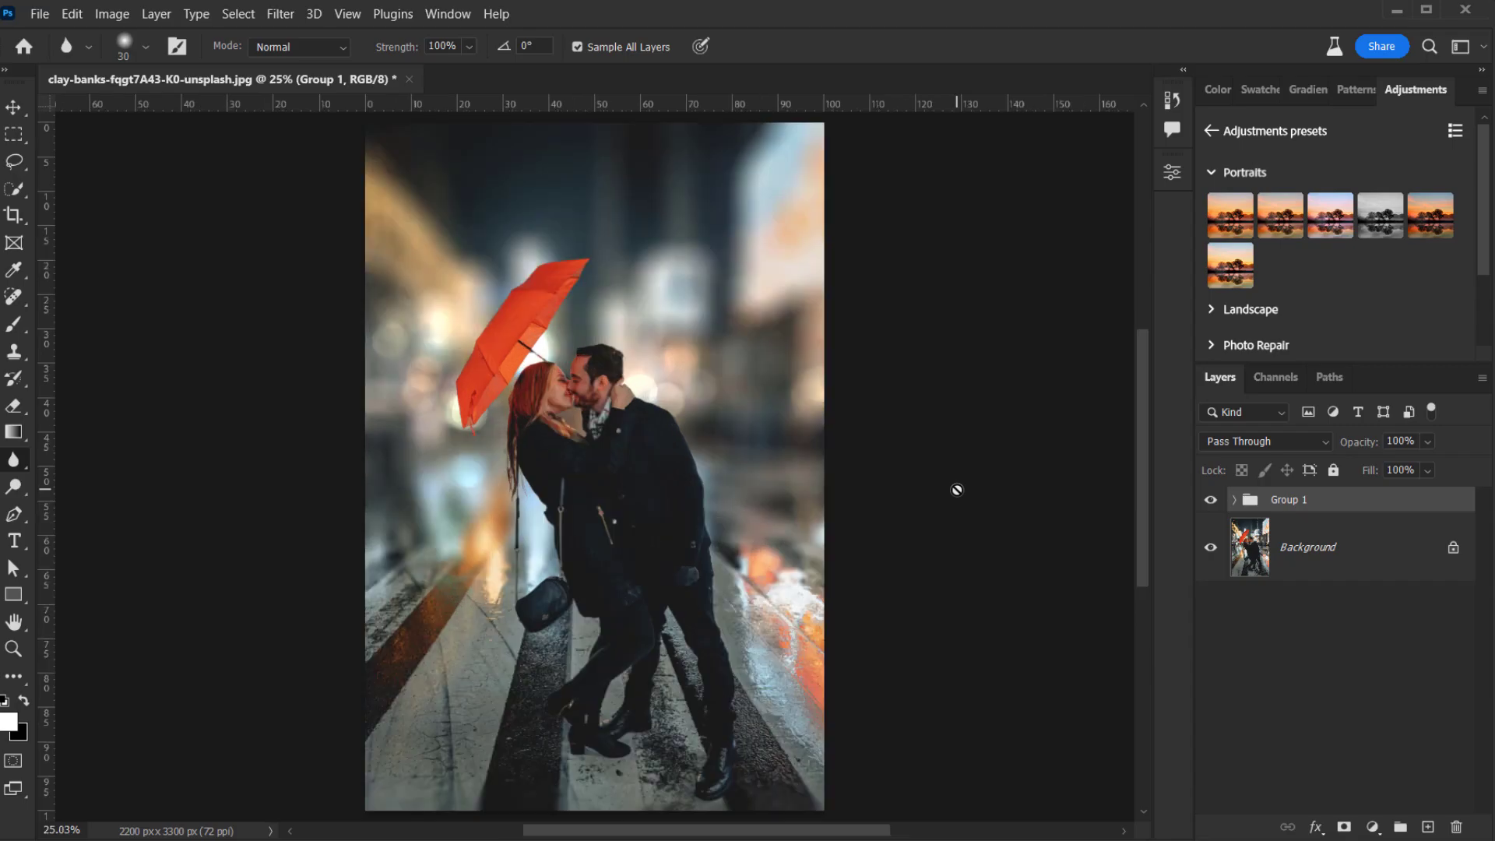
click(1211, 500)
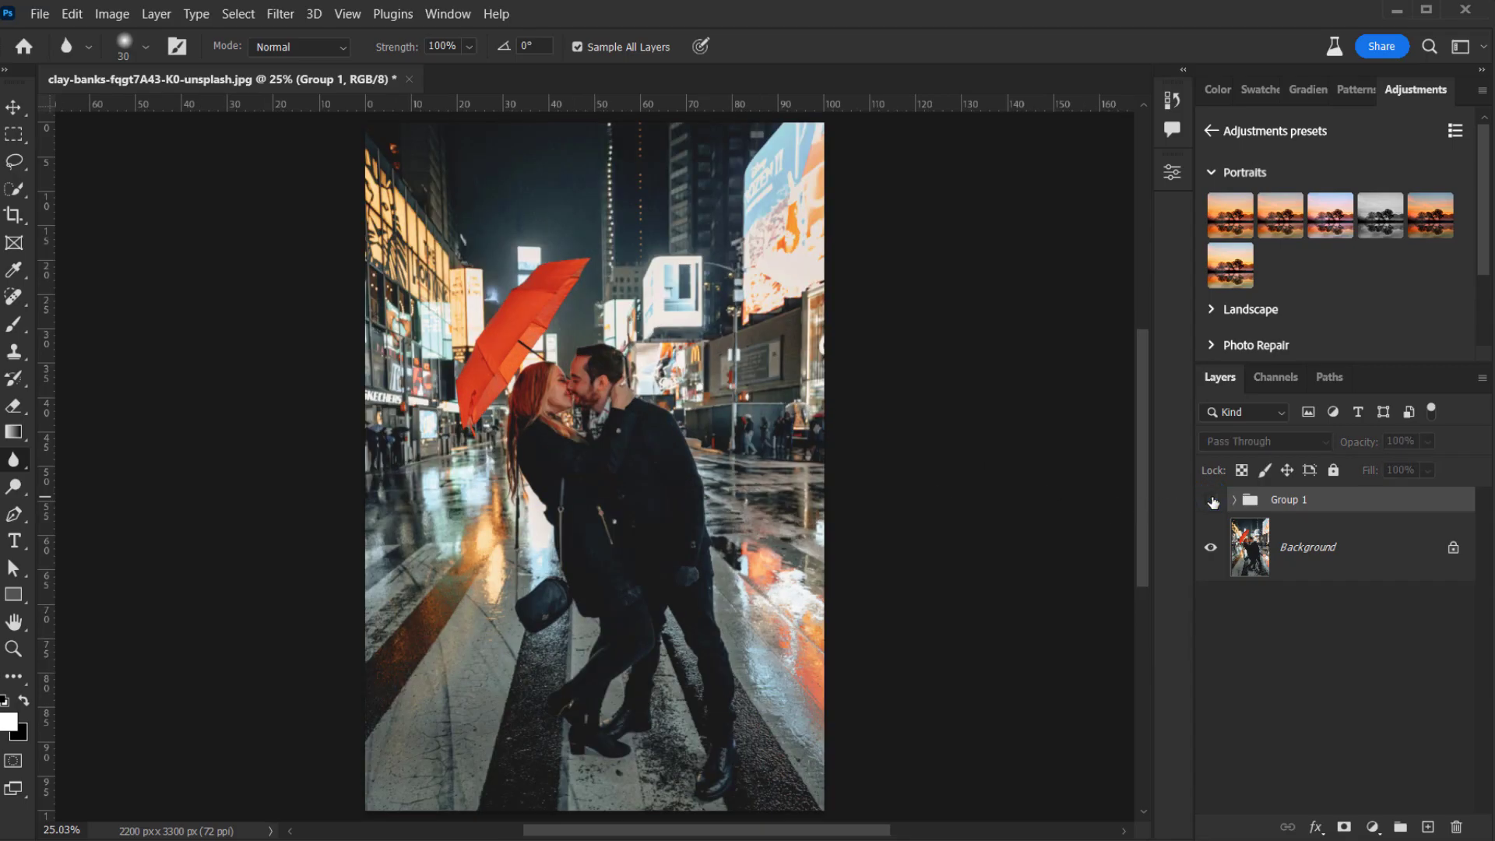
click(1211, 500)
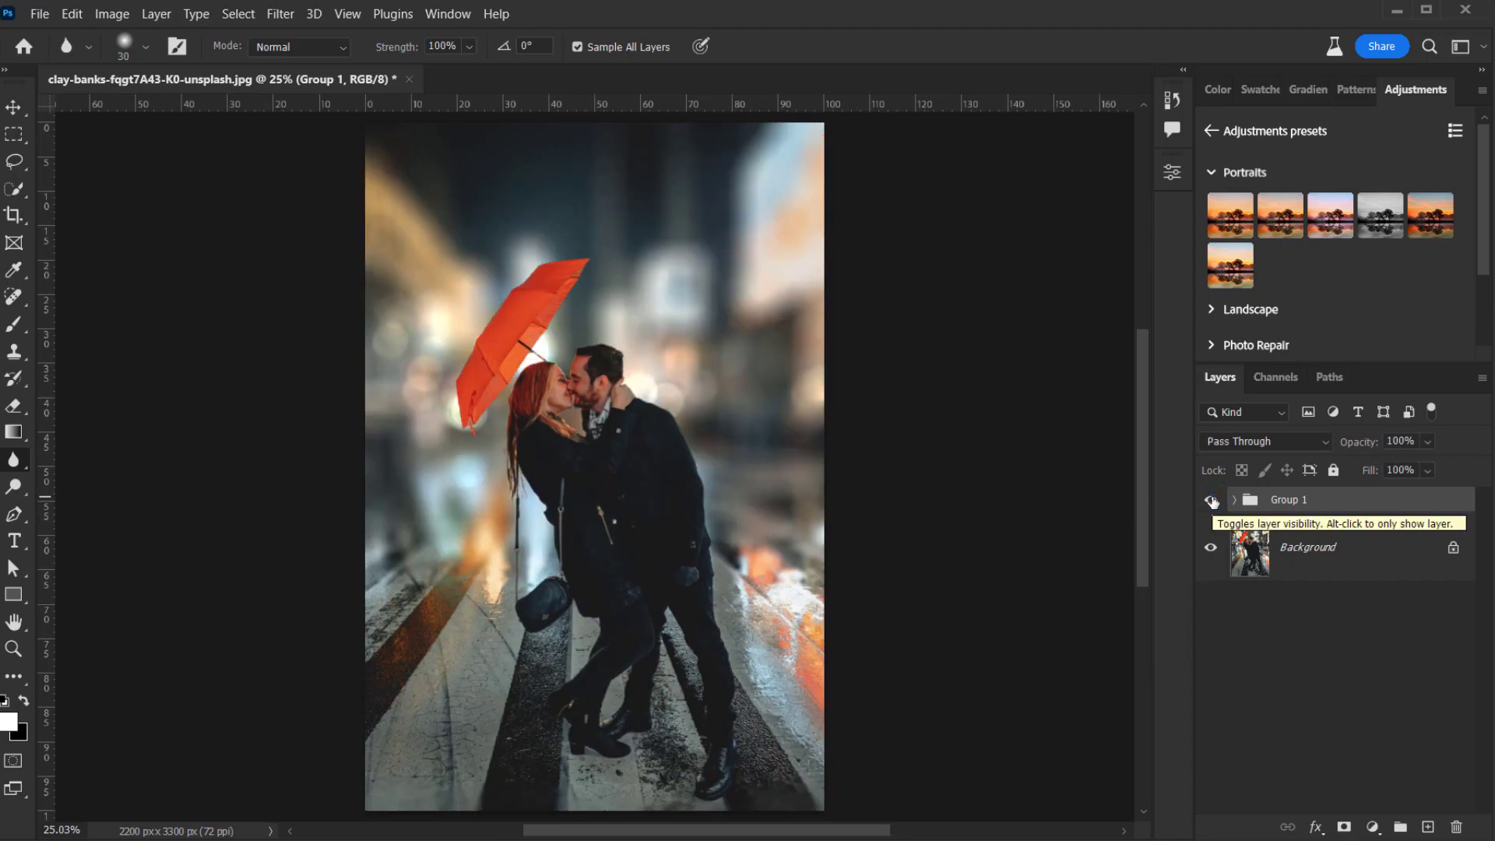
click(1212, 500)
click(1211, 500)
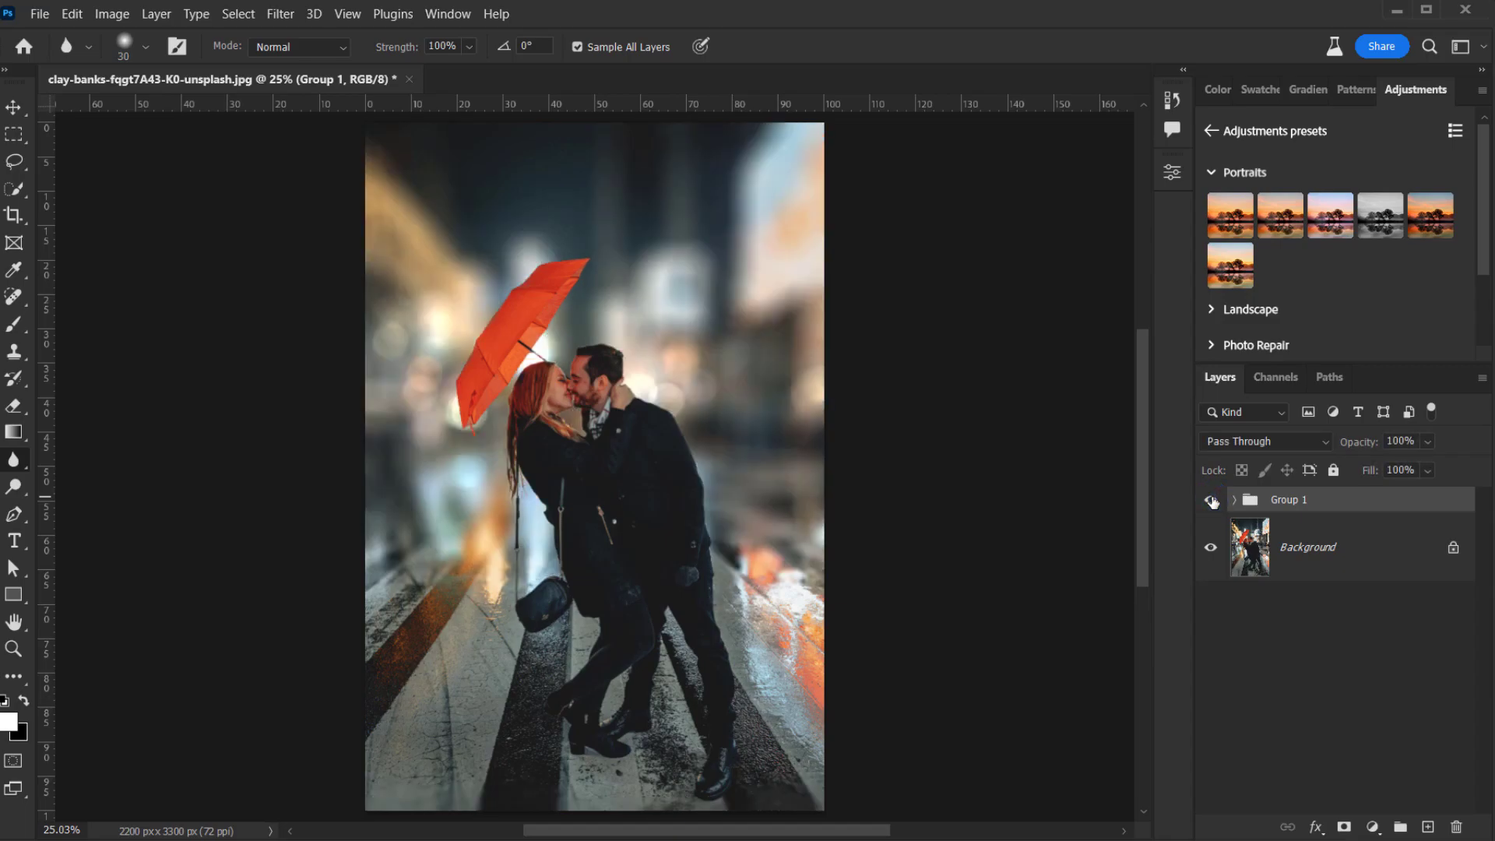
click(1211, 500)
click(1212, 501)
click(1211, 501)
click(1211, 500)
key(Tab)
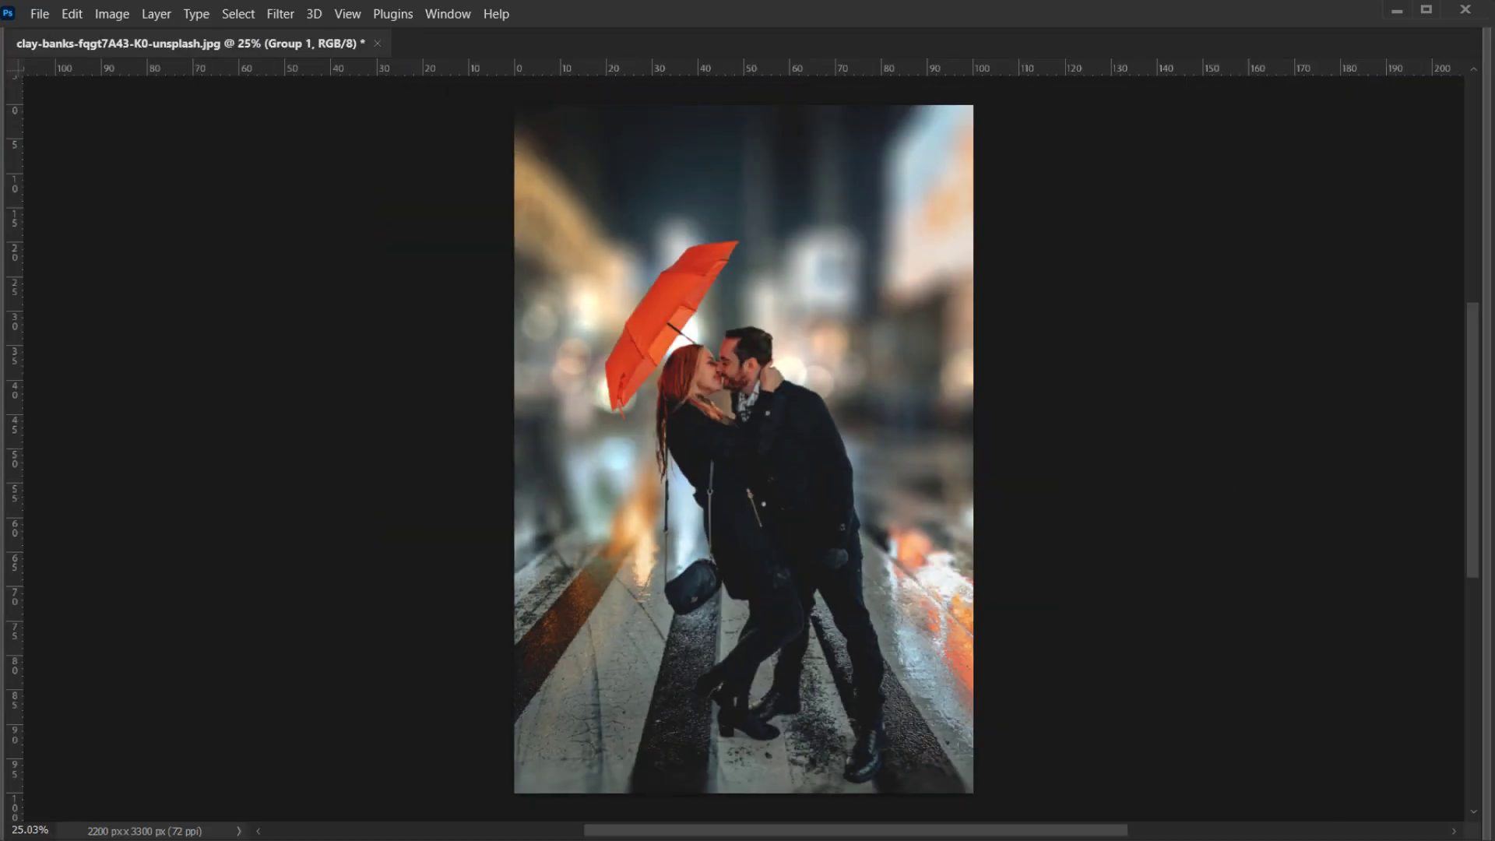
key(ctrl+0)
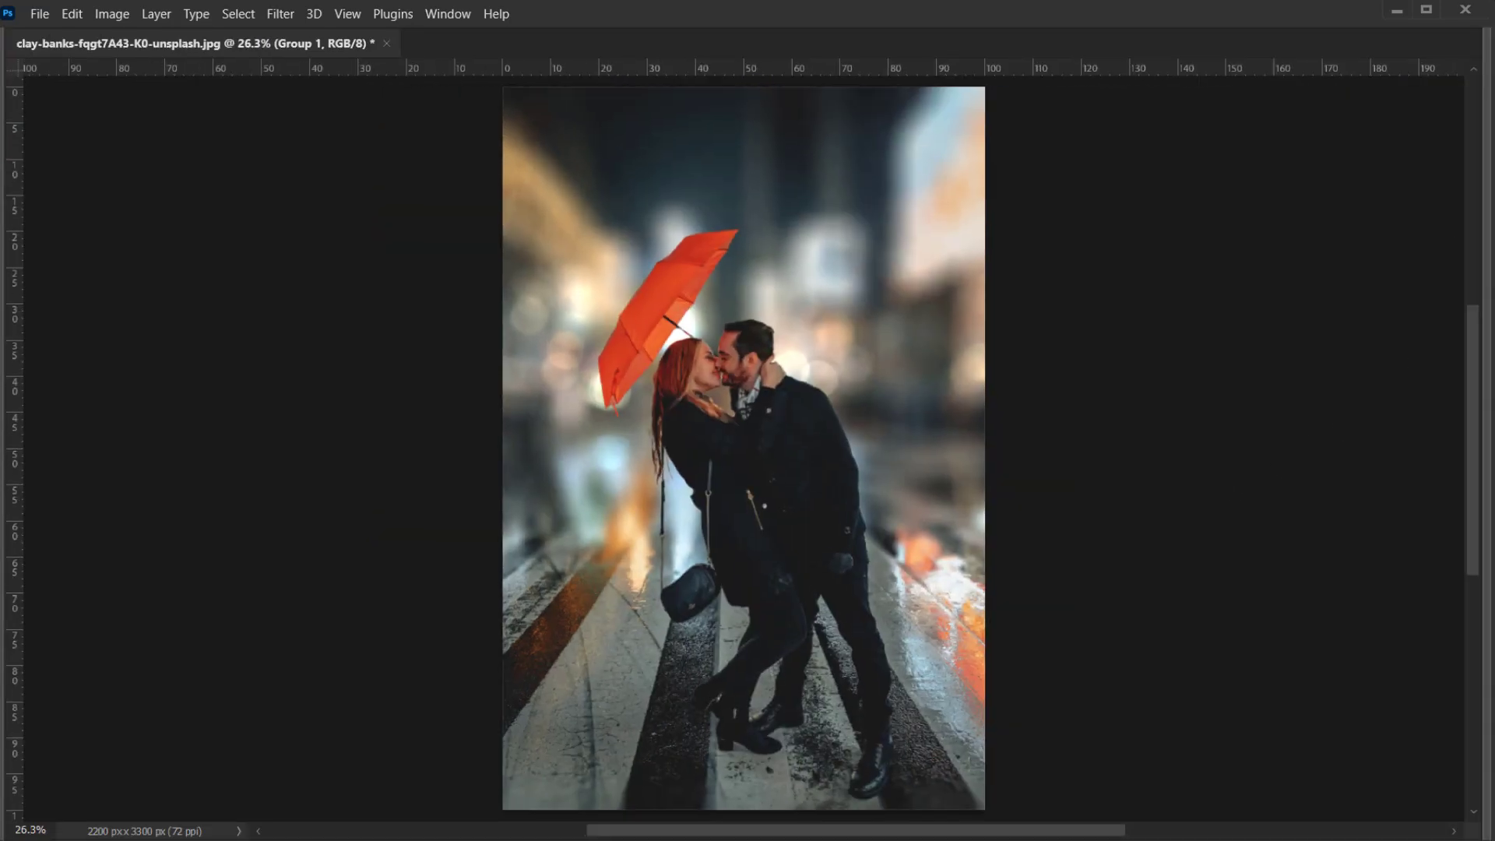